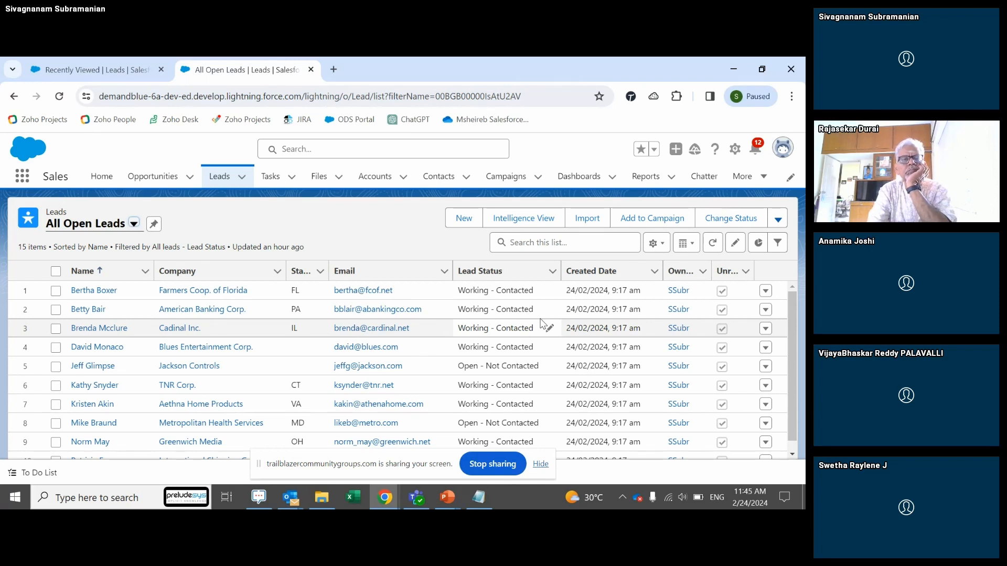
Step: Check the recently viewed and All Open Leads lists, then open Setup in a new tab
{"action": "left_click", "coordinate": [151, 72]}
{"action": "left_click", "coordinate": [230, 70]}
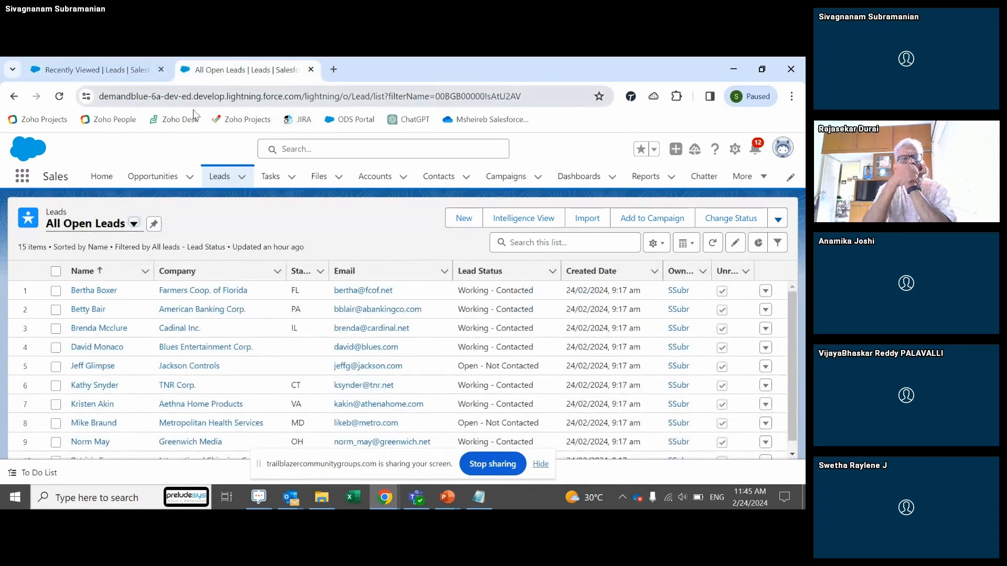
{"action": "left_click", "coordinate": [735, 149]}
{"action": "left_click", "coordinate": [690, 184]}
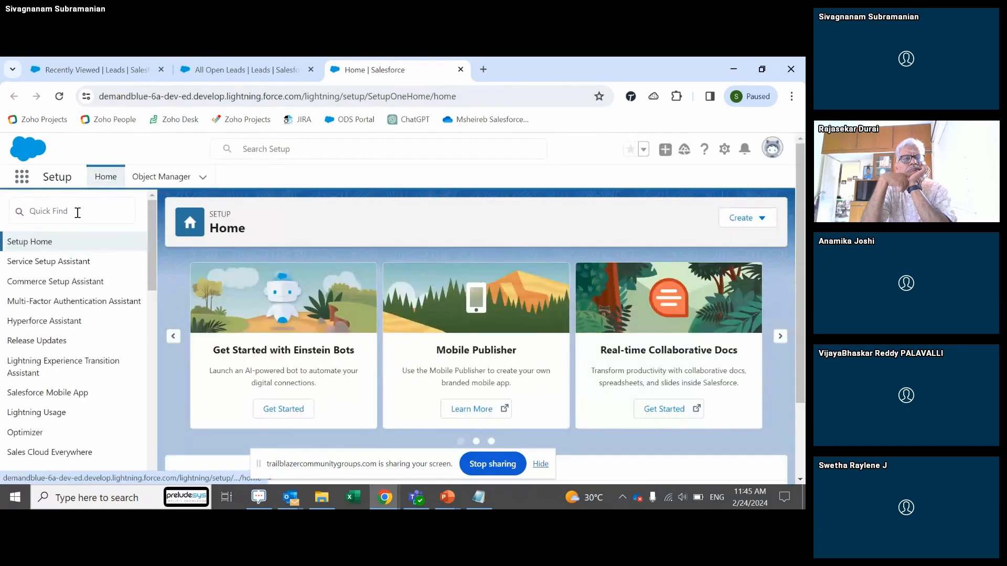
Step: Find Users via Quick Find 'user' and review the org's four users and profiles
{"action": "left_click", "coordinate": [77, 212]}
{"action": "type", "text": "user"}
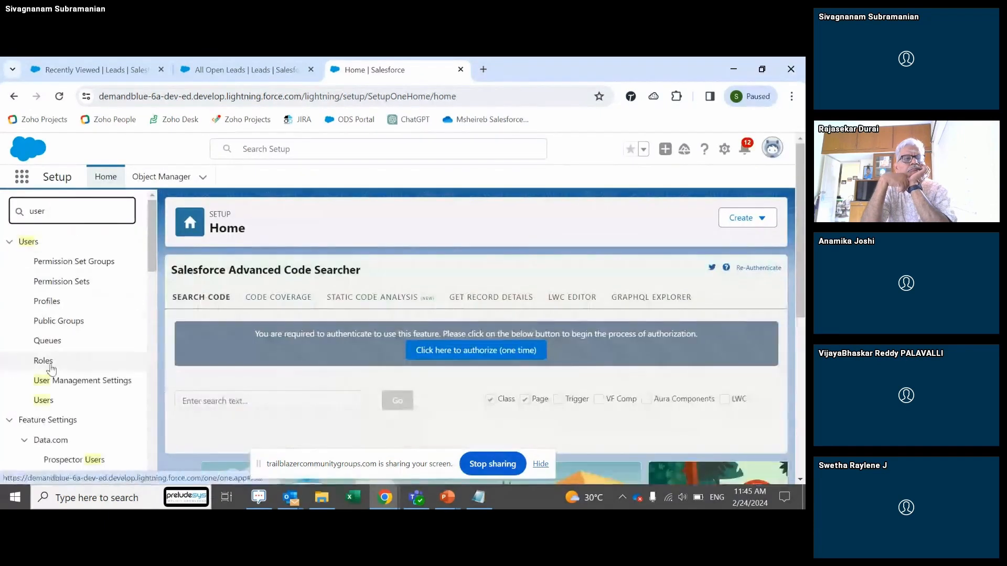
{"action": "left_click", "coordinate": [50, 402]}
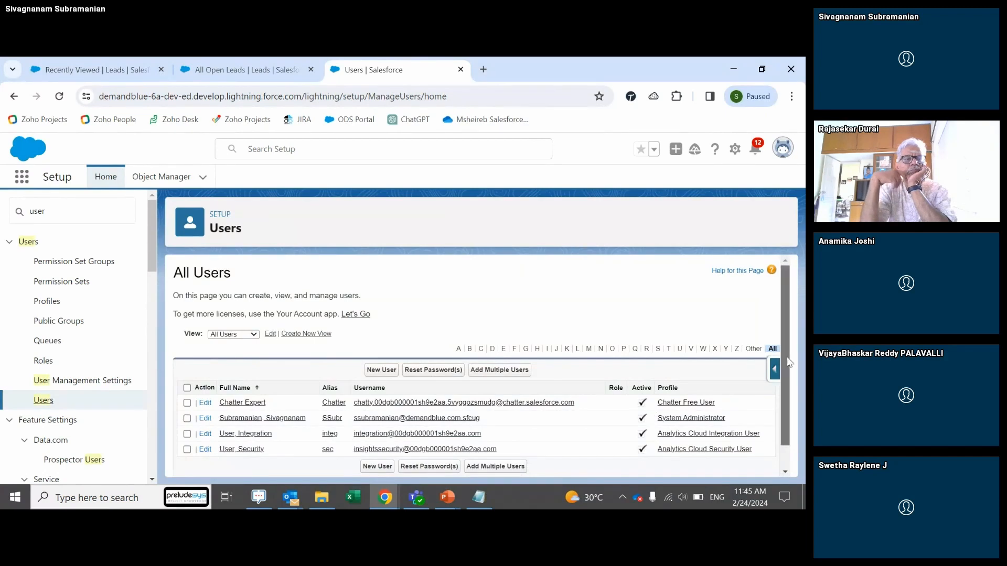
{"action": "scroll", "coordinate": [776, 379], "scroll_direction": "down", "scroll_amount": 1}
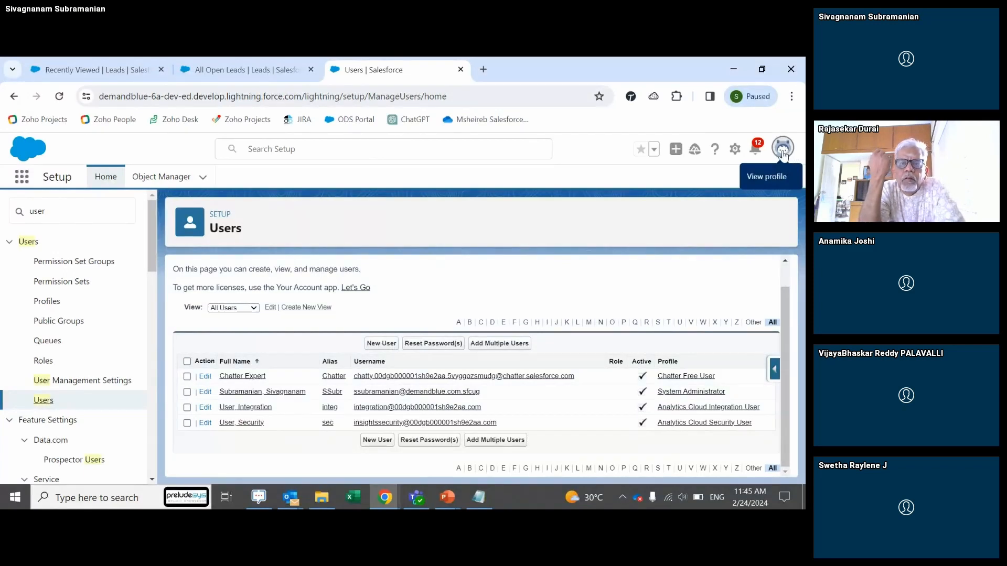
Step: Open a new Chrome window on the Salesforce login page
{"action": "left_click", "coordinate": [382, 503]}
{"action": "right_click", "coordinate": [383, 504]}
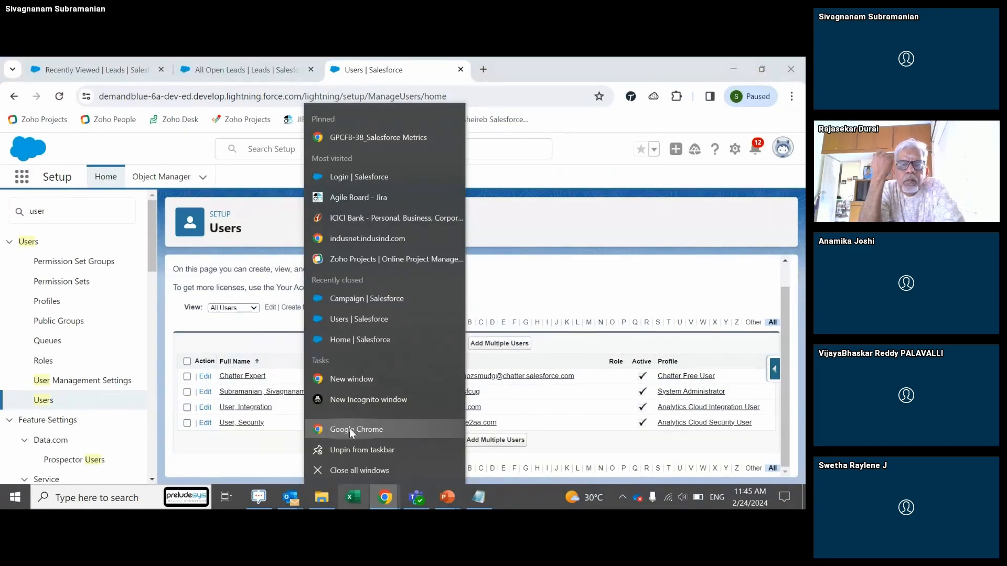
{"action": "left_click", "coordinate": [351, 431]}
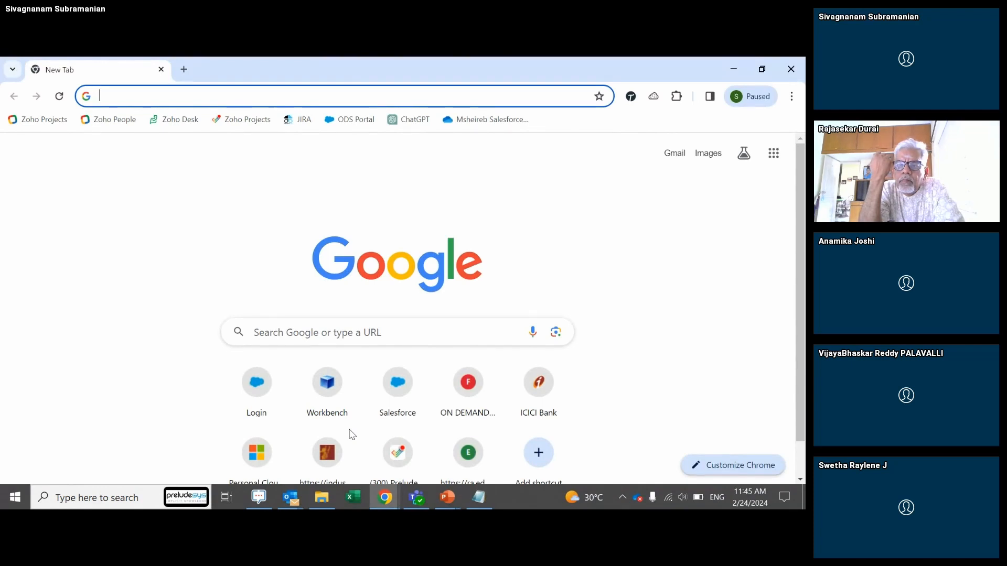
{"action": "type", "text": "login.salesforce.com"}
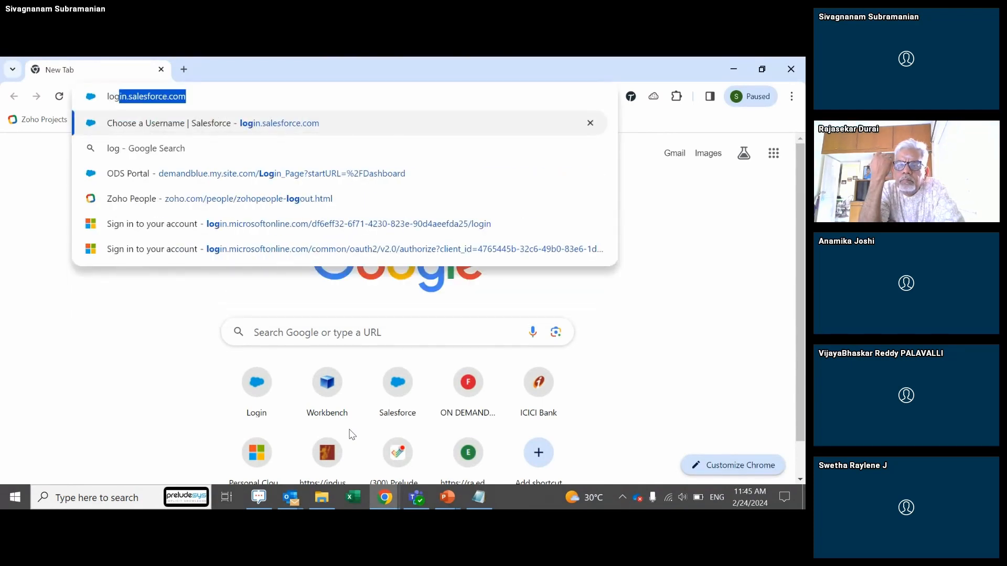
{"action": "key", "text": "Return"}
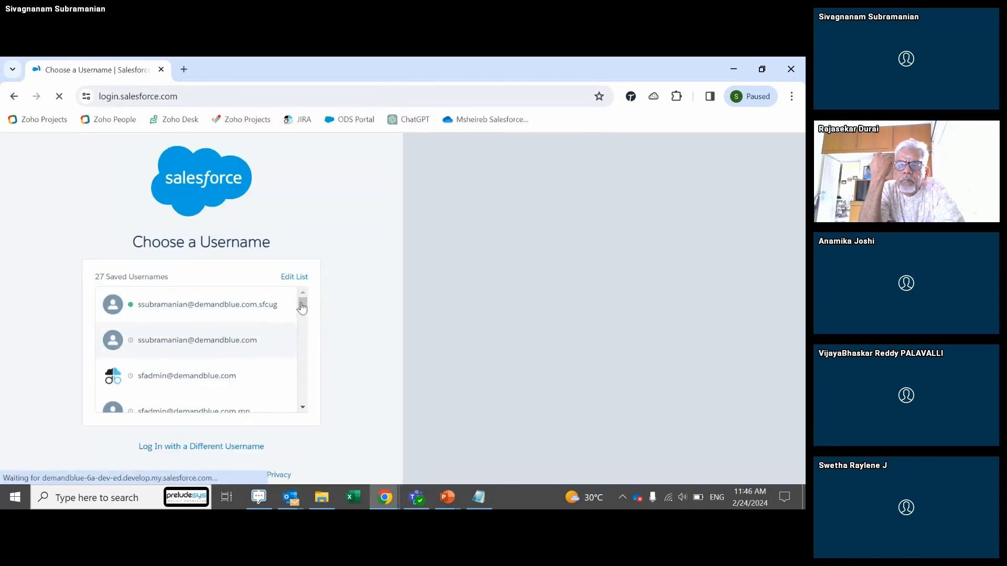
{"action": "left_click_drag", "start_coordinate": [303, 304], "coordinate": [312, 422]}
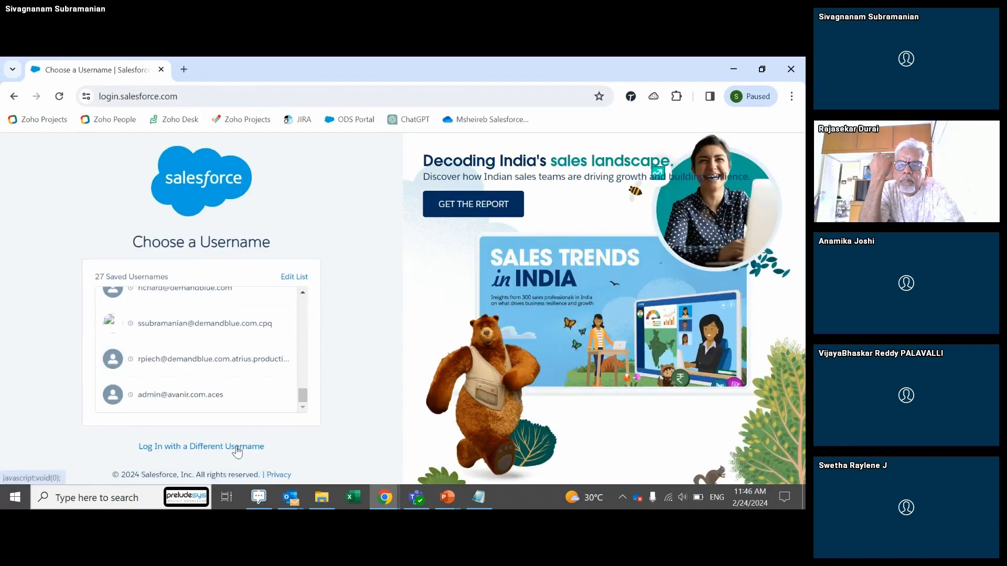
Step: Log in with a different username, entering the other org's username and password
{"action": "left_click", "coordinate": [234, 447]}
{"action": "left_click", "coordinate": [214, 274]}
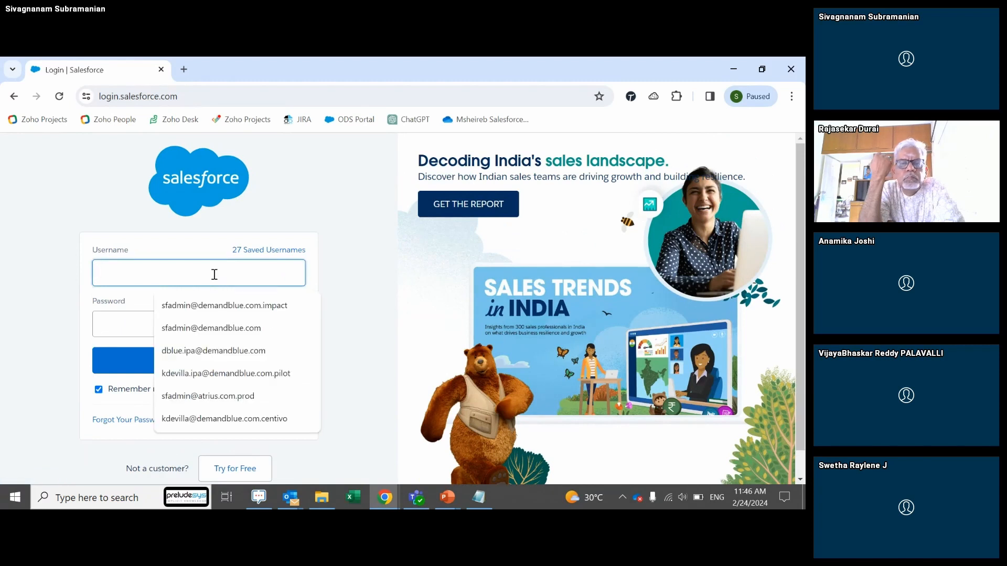
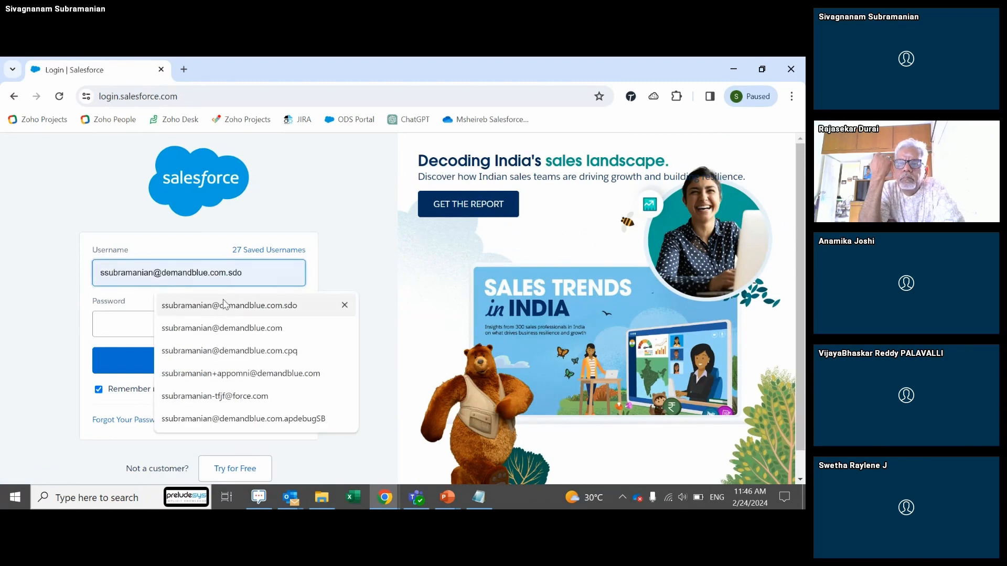
{"action": "left_click", "coordinate": [224, 306]}
{"action": "left_click", "coordinate": [185, 327]}
{"action": "type", "text": "••••••"}
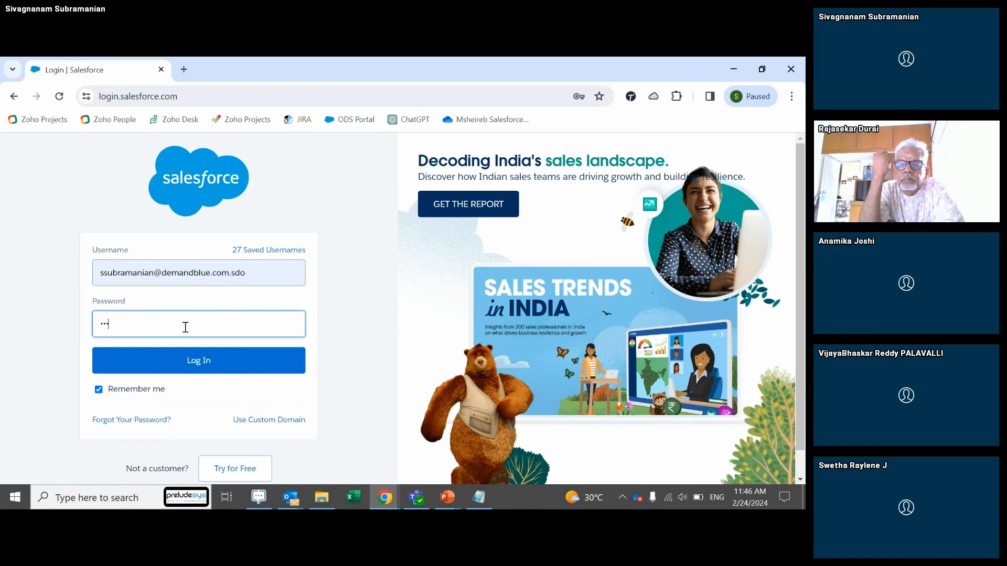
{"action": "type", "text": "•"}
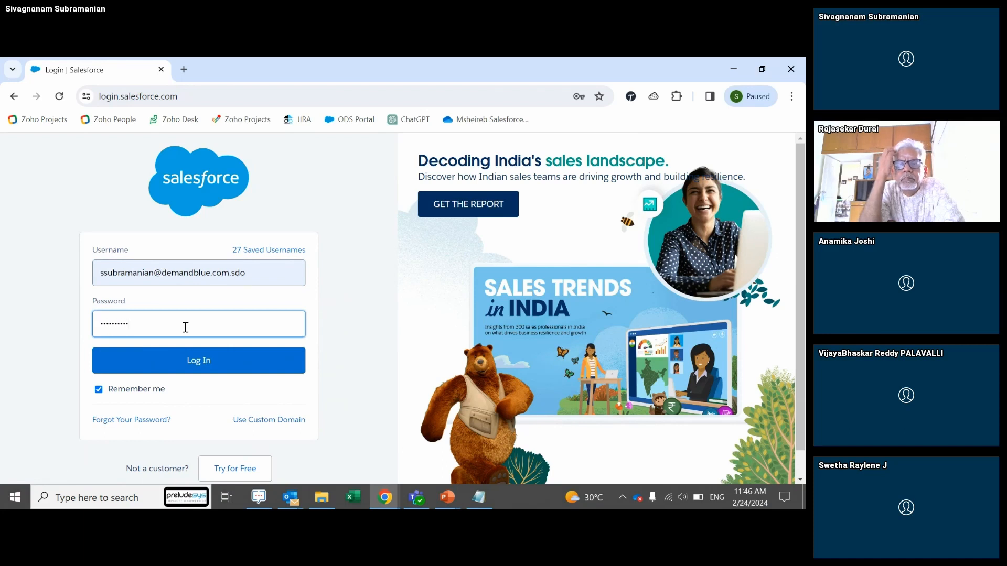
{"action": "key", "text": "Return"}
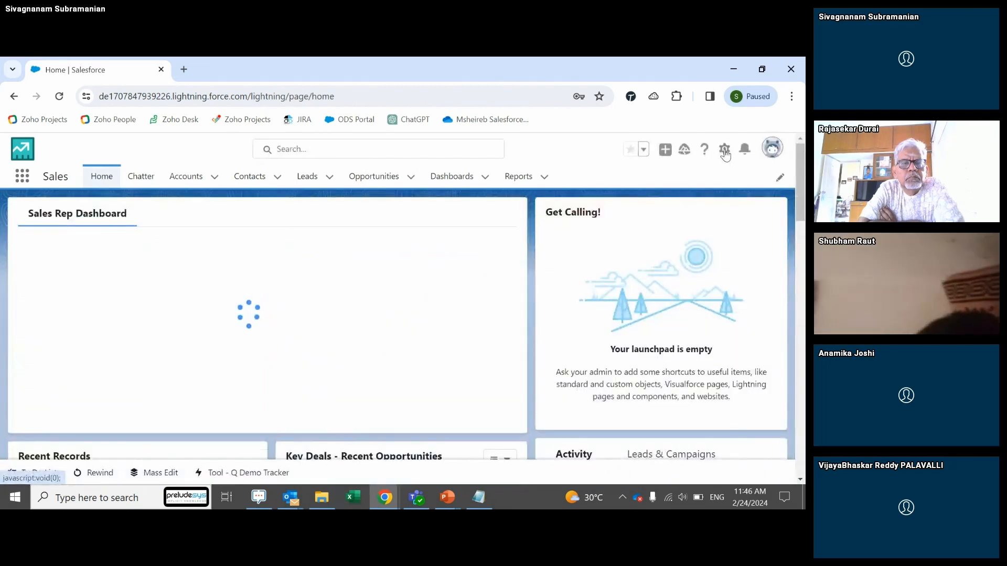
Step: Open Setup in a new tab and review the second org's Users list via Quick Find 'user'
{"action": "left_click", "coordinate": [724, 151]}
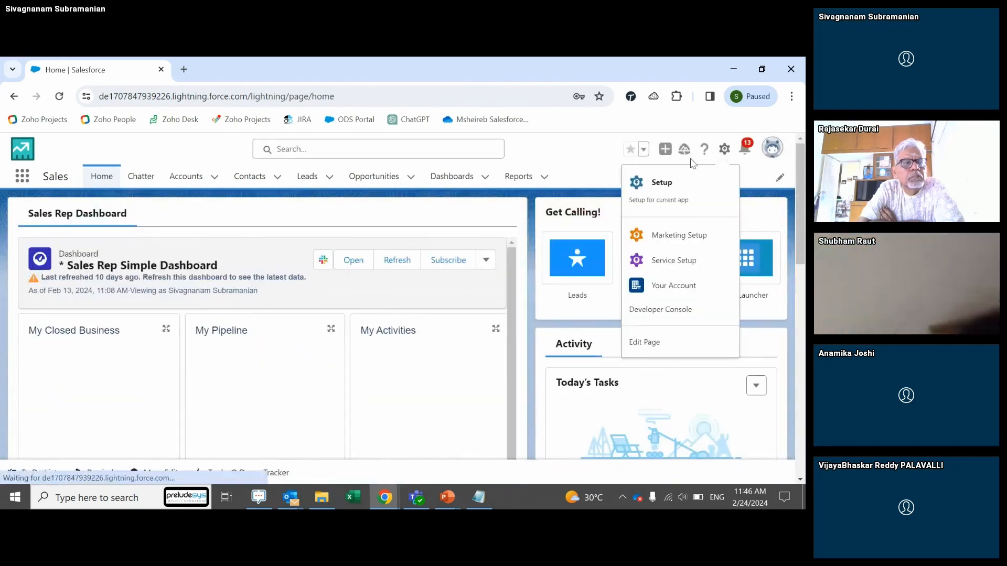
{"action": "left_click", "coordinate": [662, 183]}
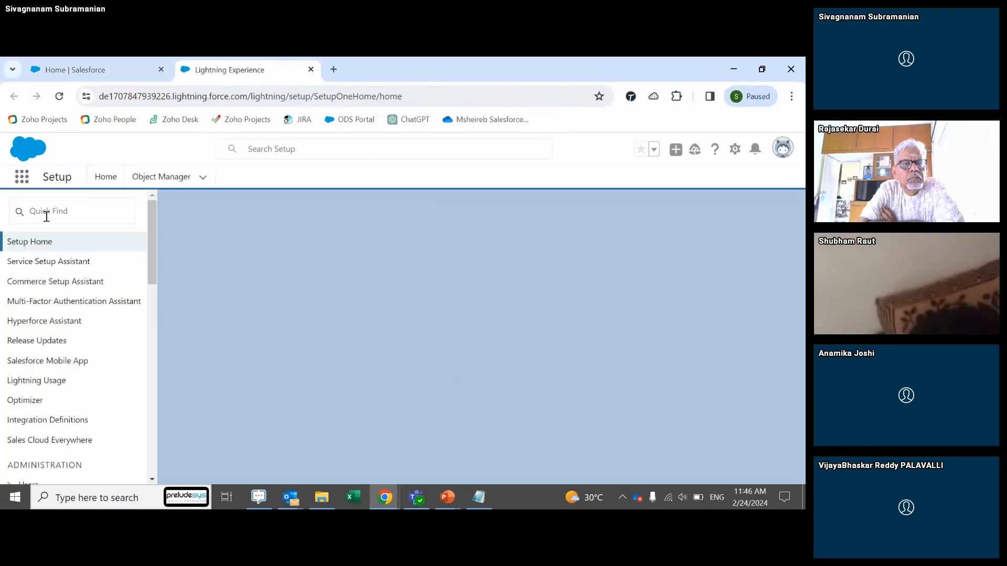
{"action": "left_click", "coordinate": [47, 217]}
{"action": "type", "text": "user"}
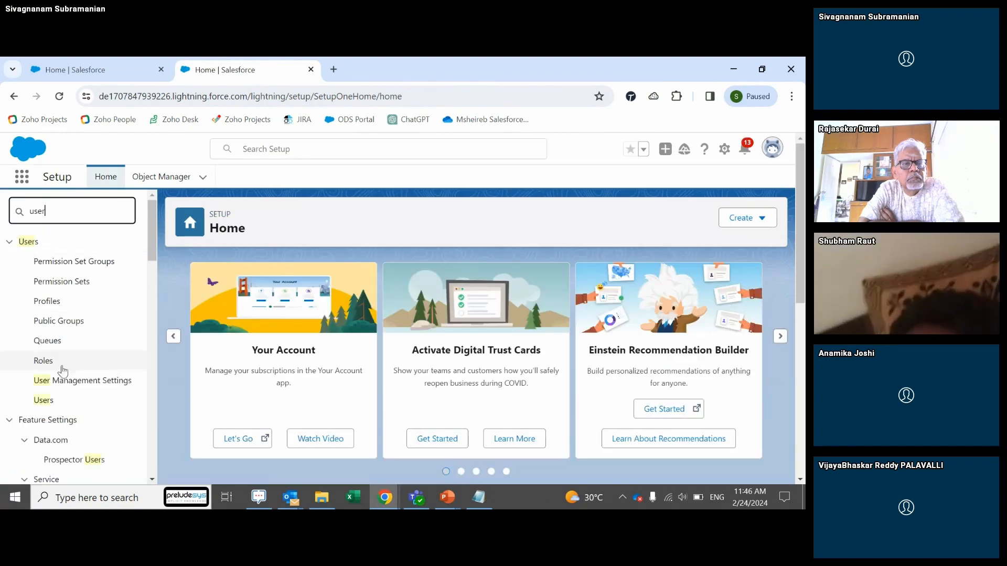
{"action": "left_click", "coordinate": [48, 401]}
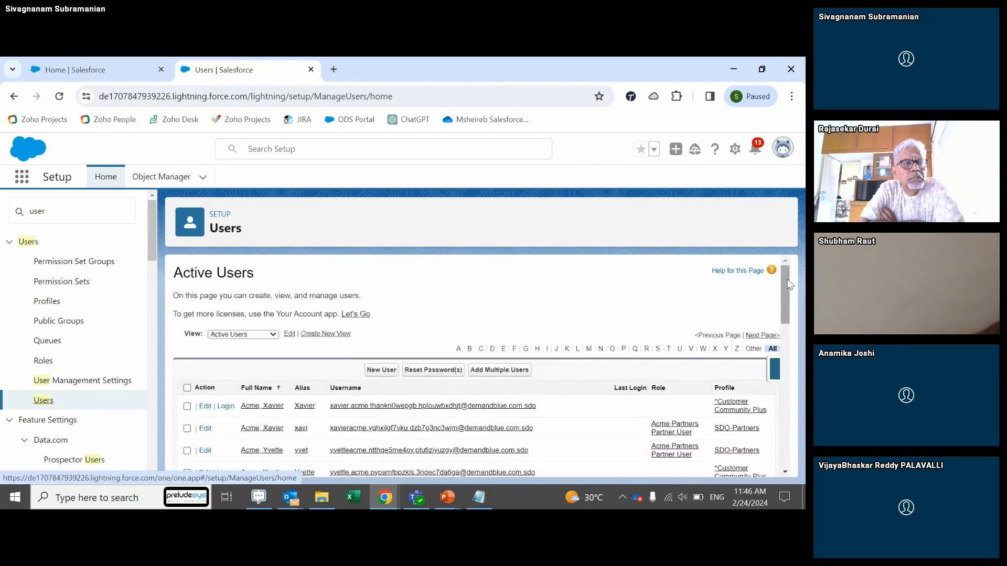
{"action": "left_click_drag", "start_coordinate": [787, 287], "coordinate": [792, 418]}
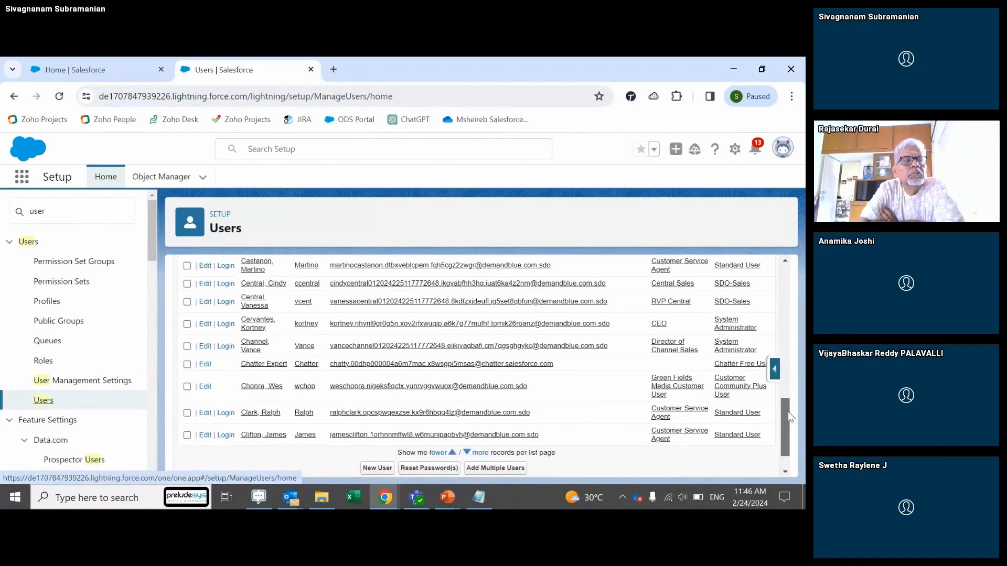
{"action": "left_click_drag", "start_coordinate": [792, 418], "coordinate": [792, 415]}
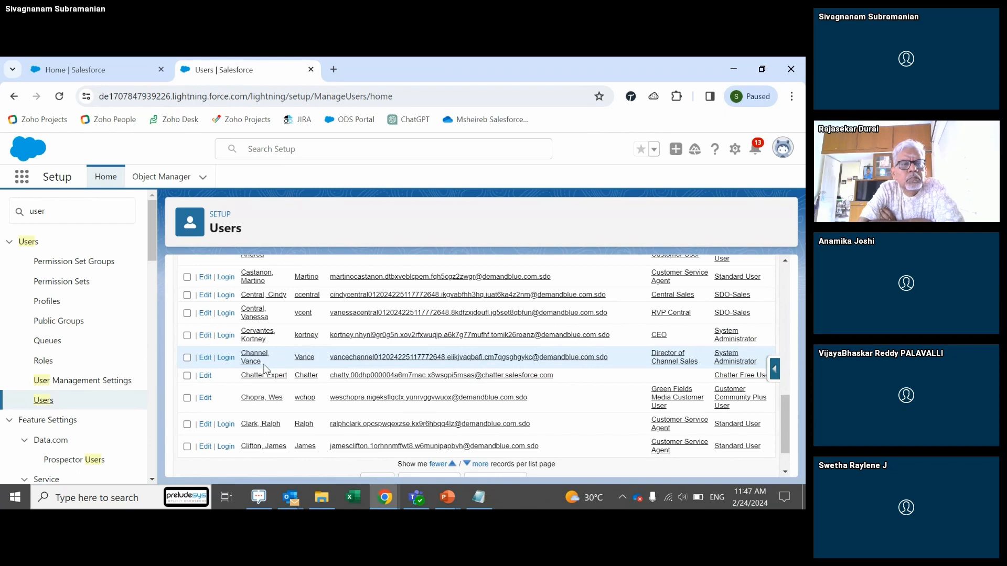
Step: From the Sales home page, open another Setup tab
{"action": "left_click", "coordinate": [107, 70]}
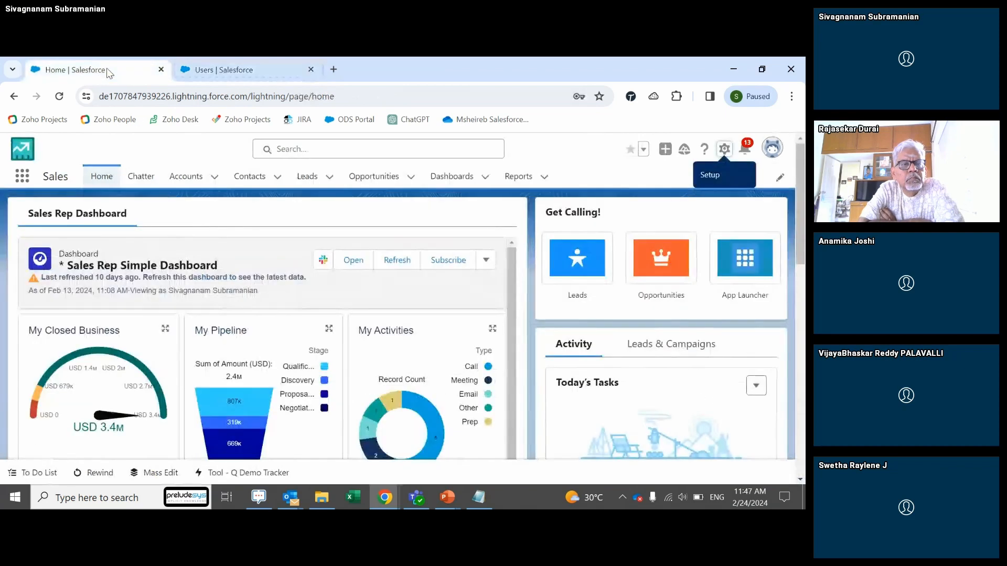
{"action": "left_click", "coordinate": [725, 153]}
{"action": "left_click", "coordinate": [694, 188]}
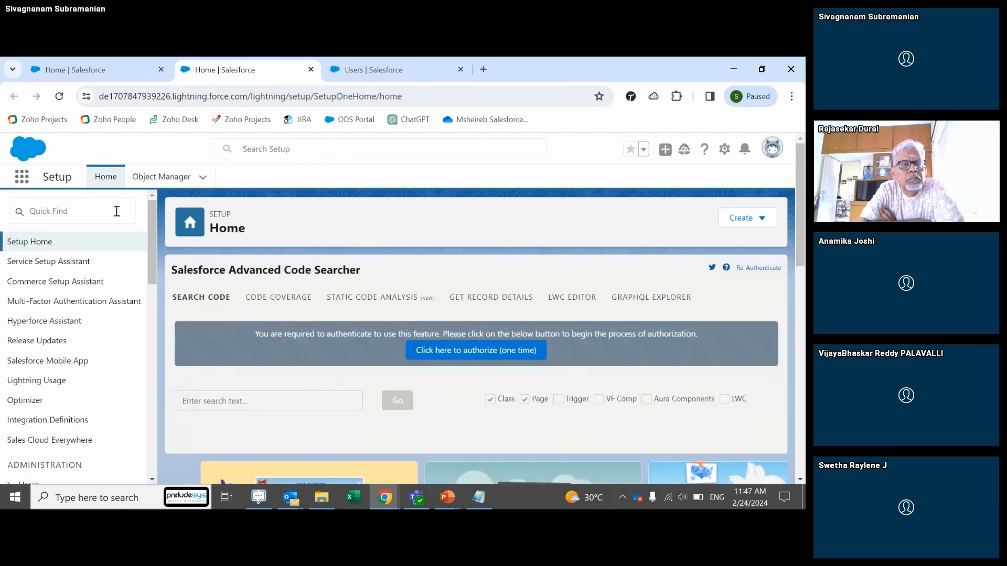
Step: Search Setup Quick Find for 'lead' and open Lead Assignment Rules
{"action": "left_click", "coordinate": [116, 212]}
{"action": "type", "text": "le"}
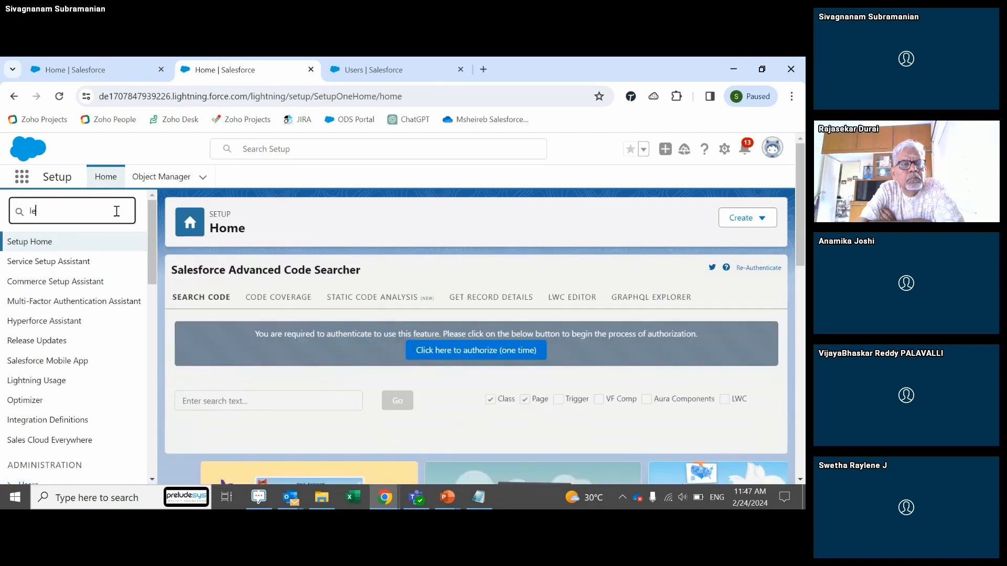
{"action": "type", "text": "ad"}
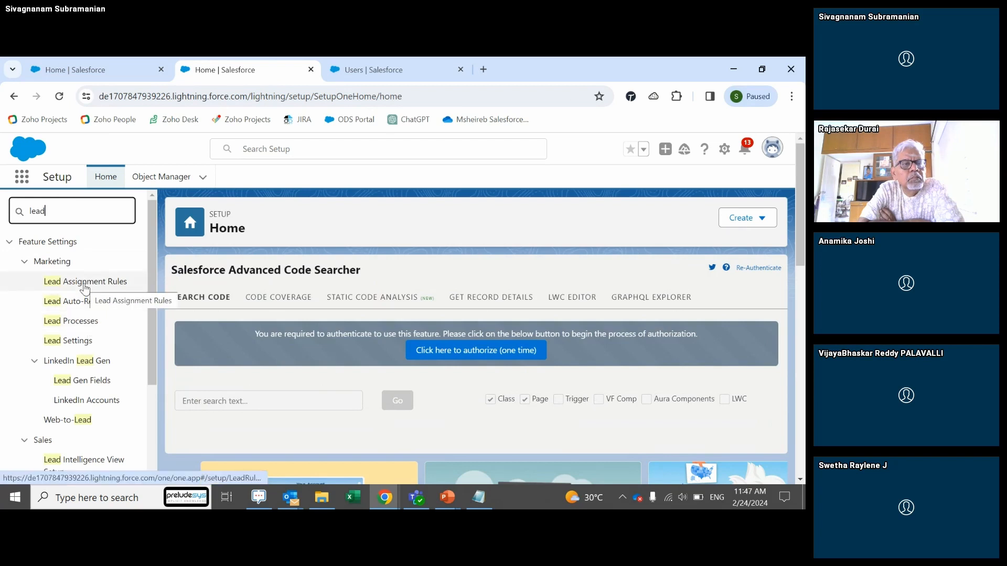
{"action": "left_click", "coordinate": [84, 283]}
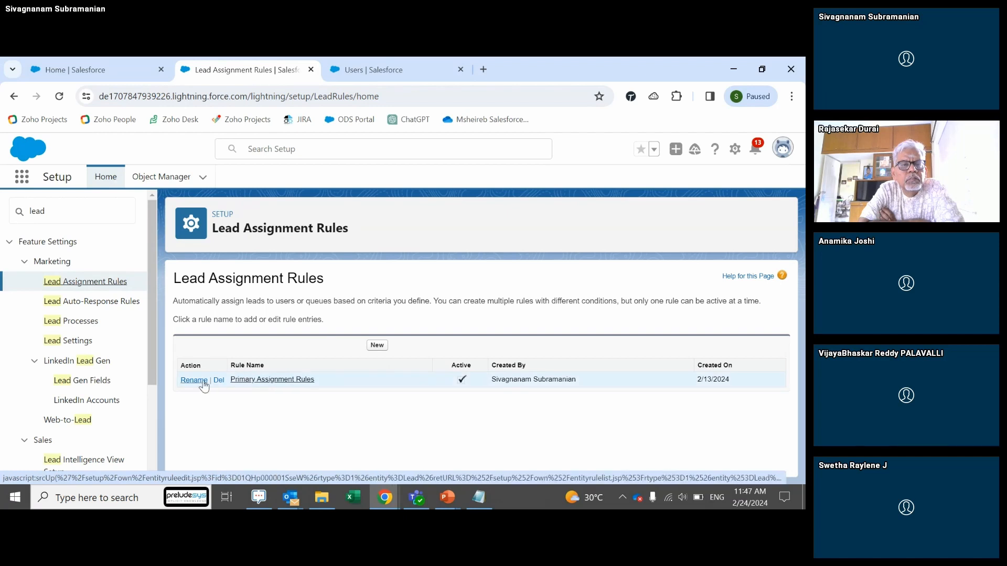
Step: Open the Primary Assignment Rules detail page and review its rule entries
{"action": "left_click", "coordinate": [253, 380]}
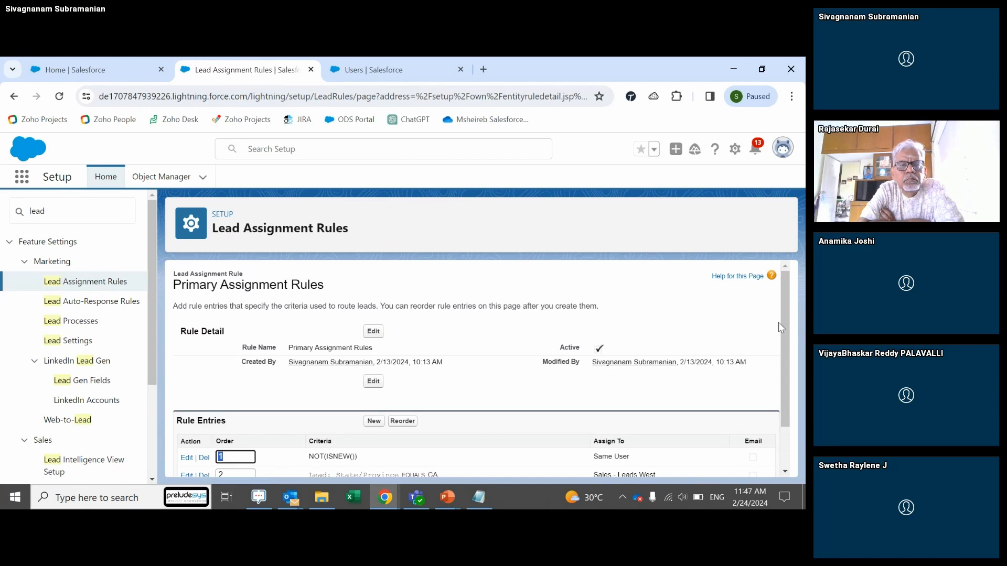
{"action": "left_click_drag", "start_coordinate": [787, 333], "coordinate": [791, 364]}
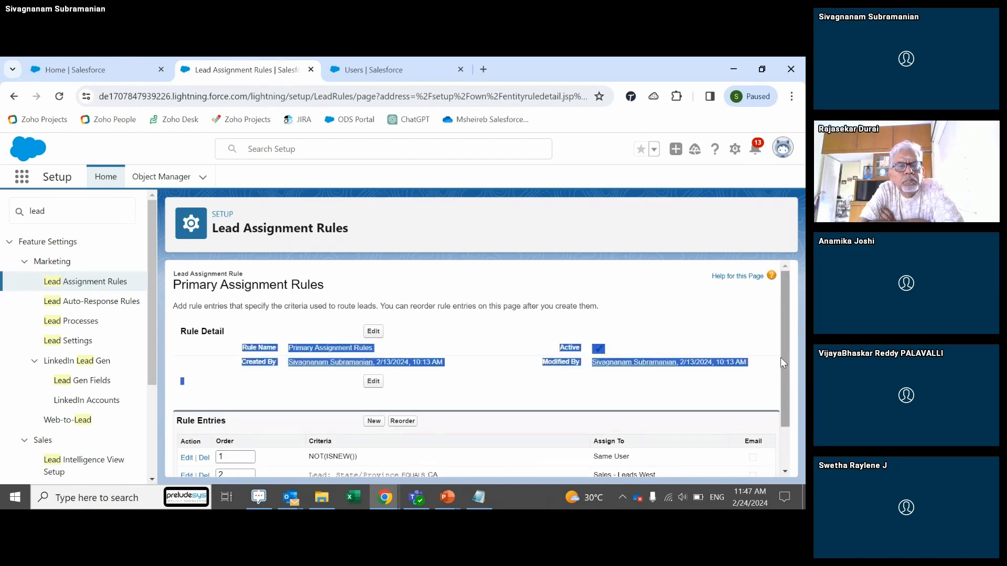
{"action": "scroll", "coordinate": [780, 357], "scroll_direction": "down", "scroll_amount": 1}
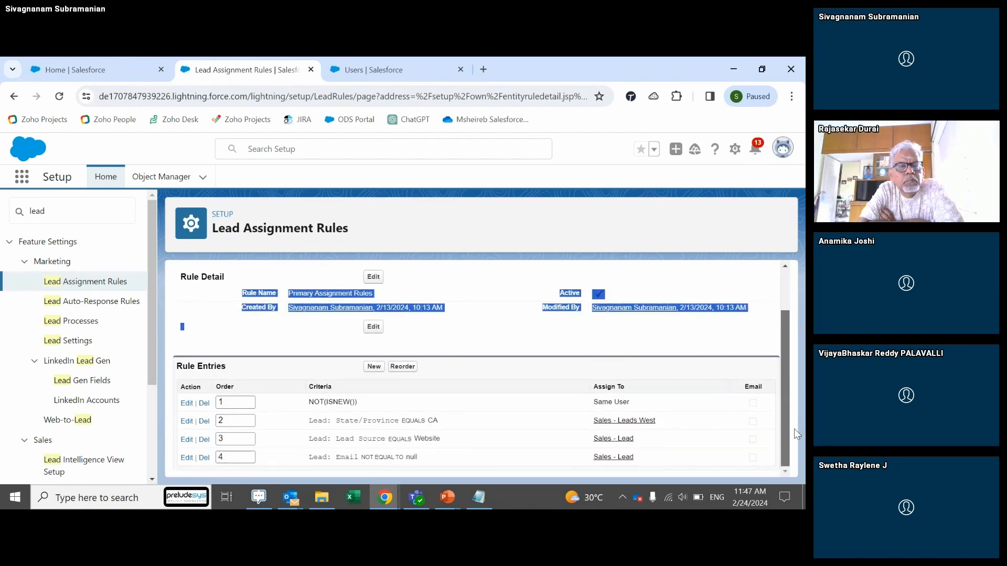
{"action": "scroll", "coordinate": [775, 346], "scroll_direction": "up", "scroll_amount": 1}
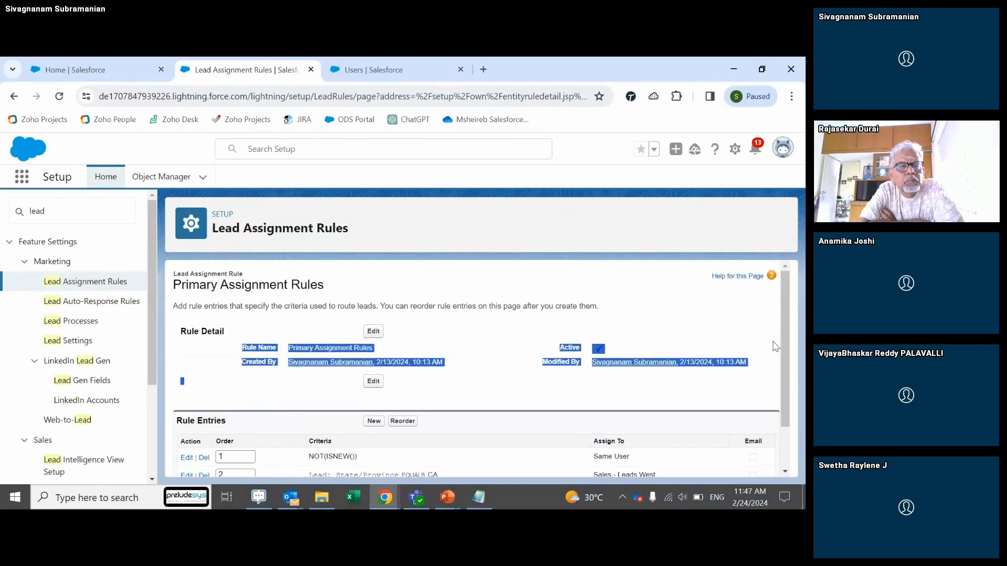
{"action": "left_click", "coordinate": [522, 383]}
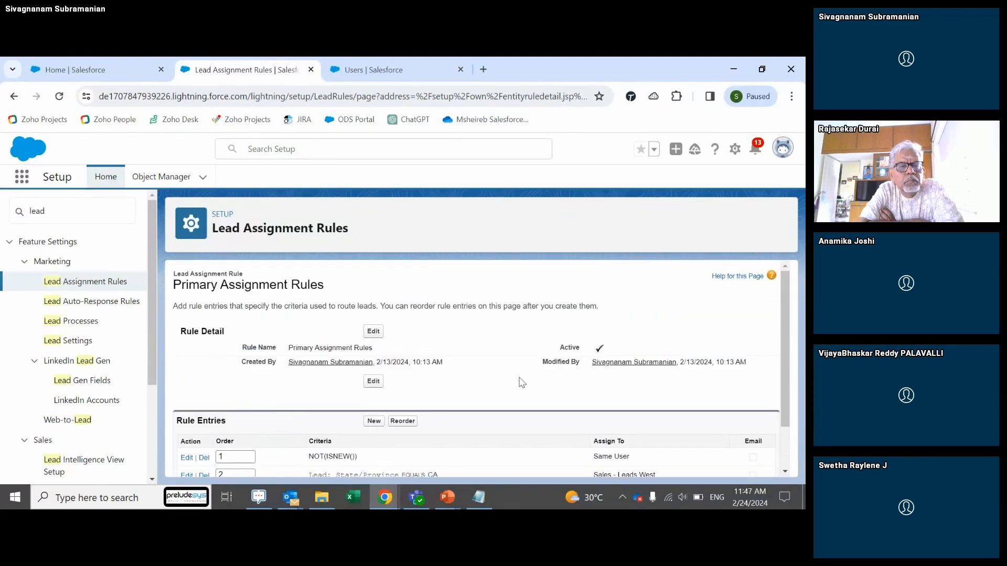
Step: Save Primary Assignment Rules as inactive and return to the Lead Assignment Rules list
{"action": "left_click", "coordinate": [373, 332]}
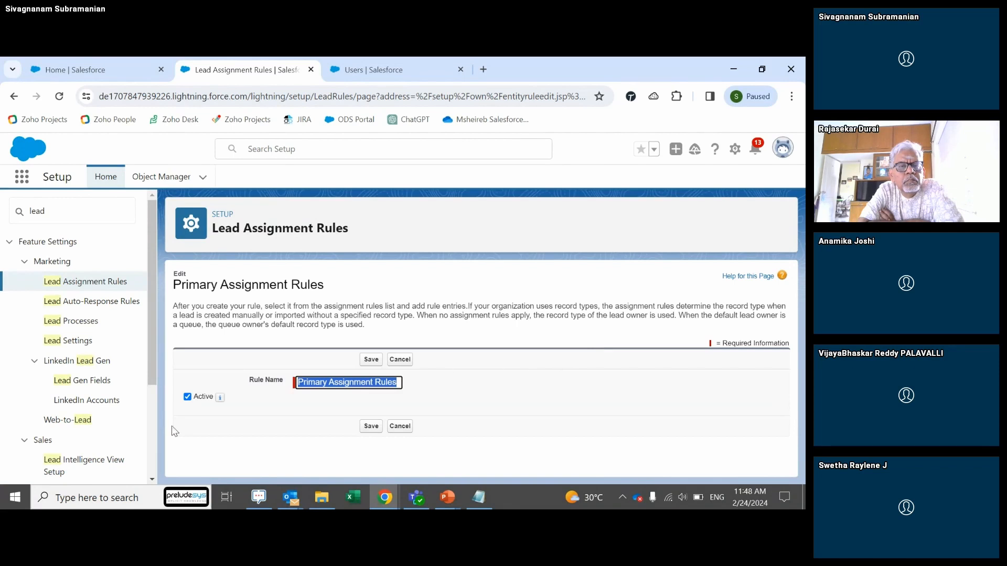
{"action": "left_click", "coordinate": [191, 407]}
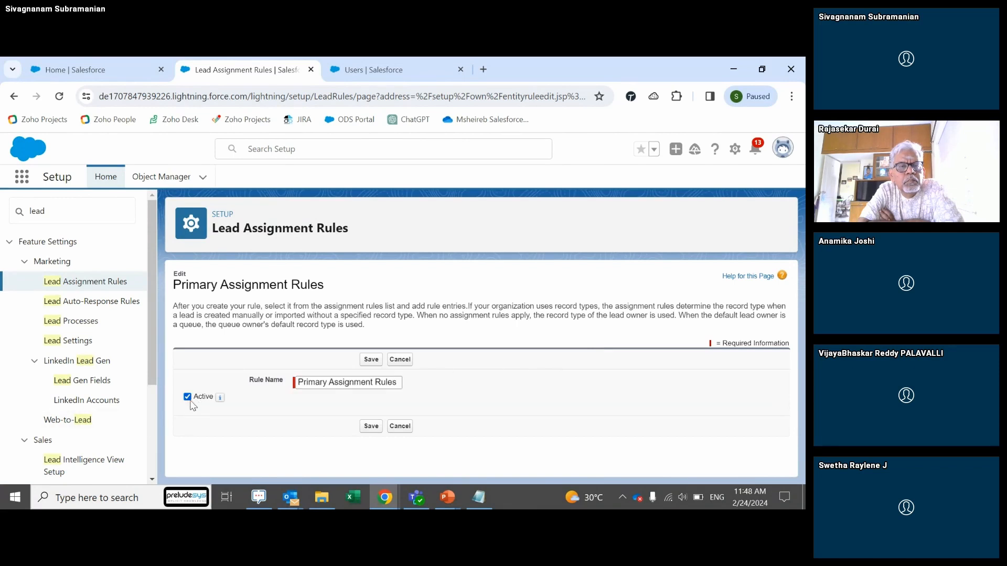
{"action": "left_click", "coordinate": [371, 427]}
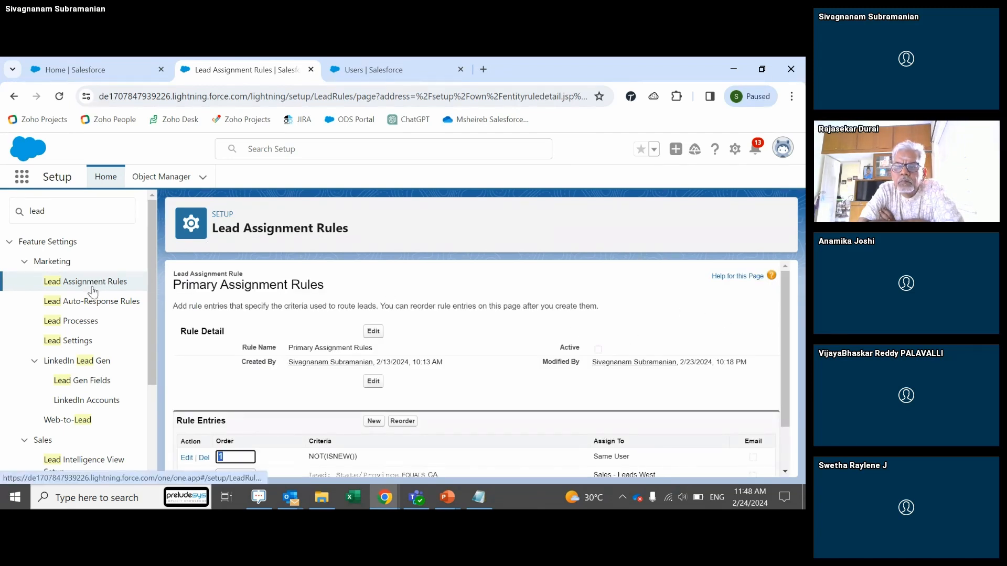
{"action": "left_click", "coordinate": [60, 288]}
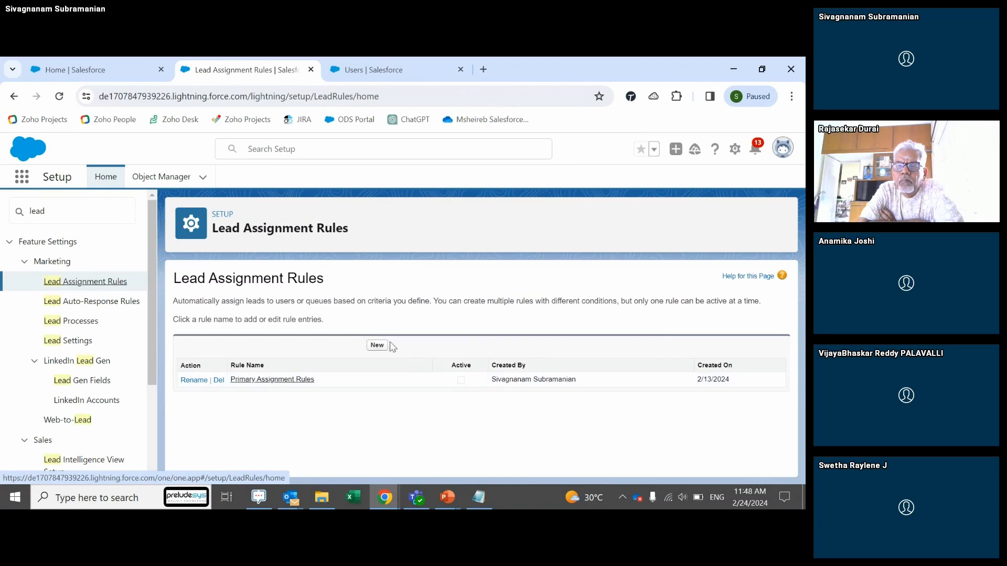
Step: Create a new inactive lead assignment rule named 'DemoAssignmentRule'
{"action": "left_click", "coordinate": [377, 346]}
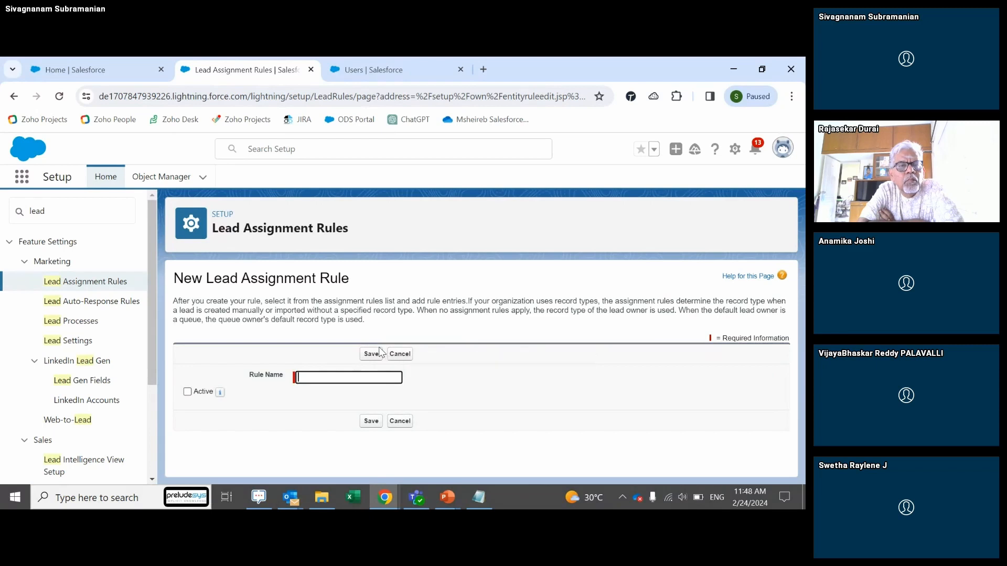
{"action": "type", "text": "Standard"}
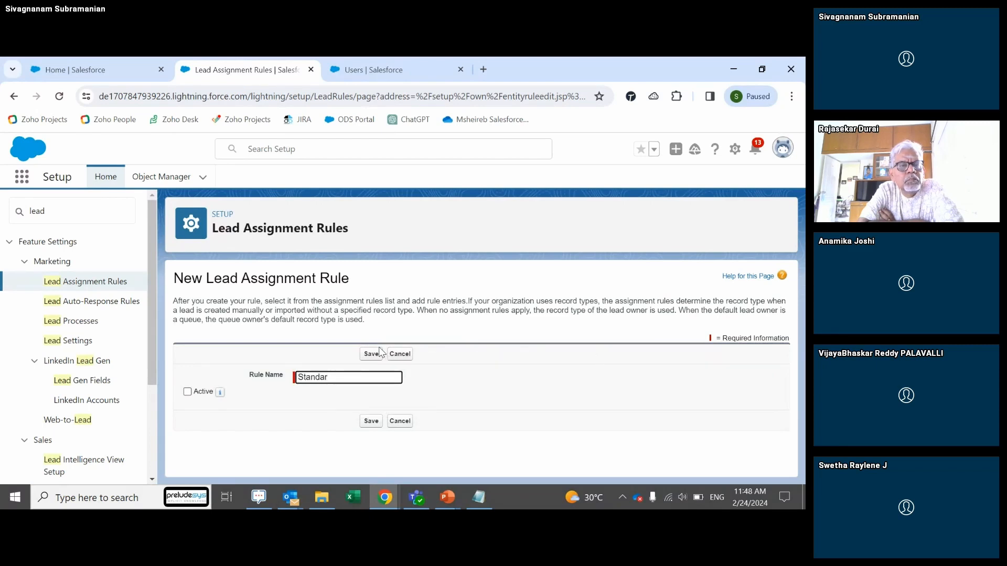
{"action": "key", "text": "BackSpace"}
{"action": "key", "text": "BackSpace"}
{"action": "key", "text": "BackSpace"}
{"action": "key", "text": "BackSpace"}
{"action": "key", "text": "BackSpace"}
{"action": "key", "text": "BackSpace"}
{"action": "key", "text": "BackSpace"}
{"action": "type", "text": "DemoAssignmentRul"}
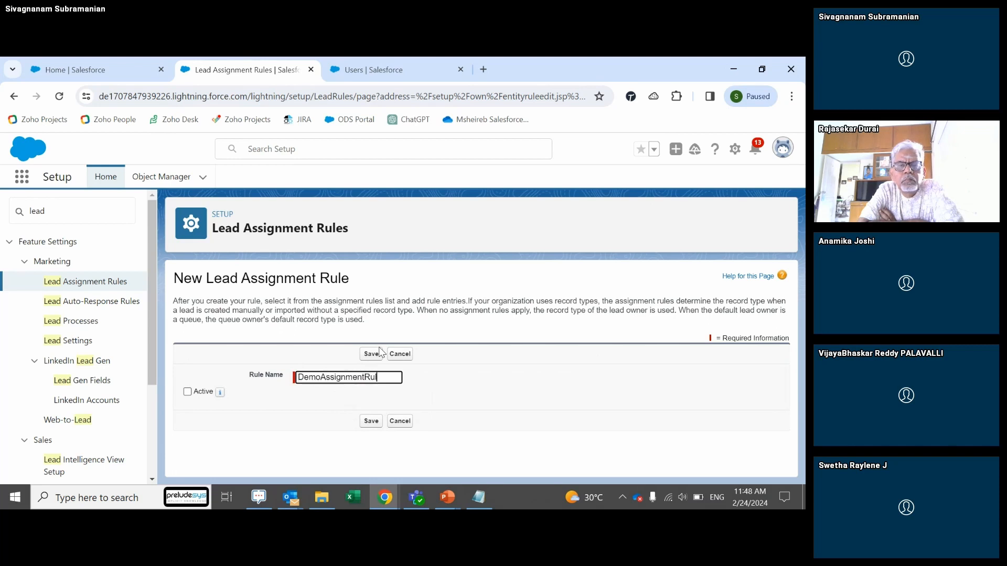
{"action": "type", "text": "e"}
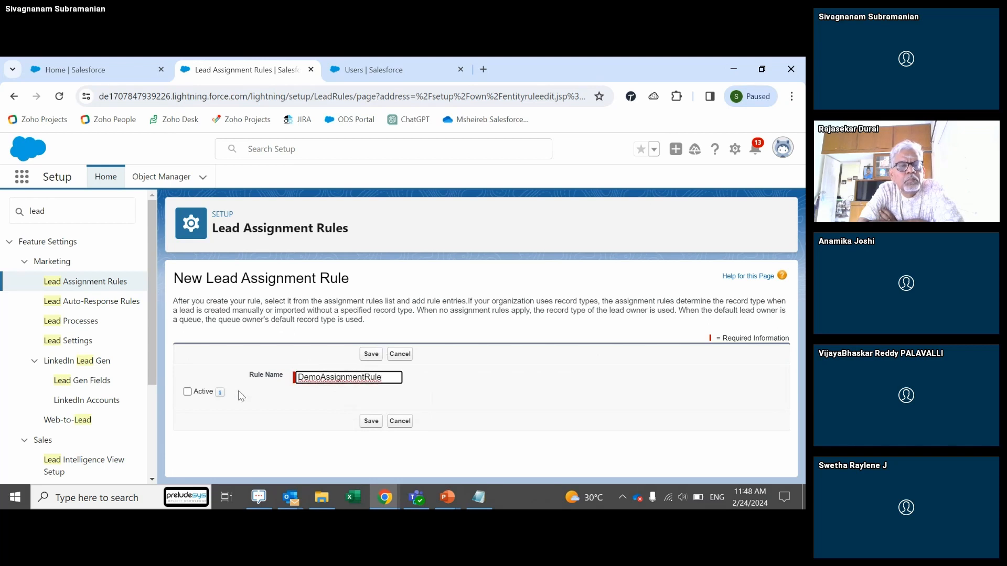
{"action": "left_click", "coordinate": [371, 421]}
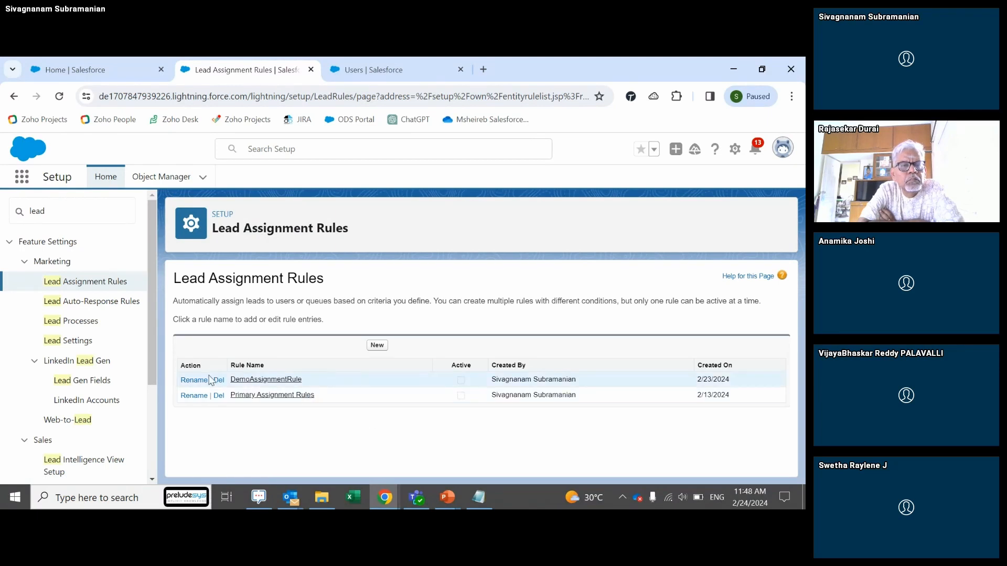
Step: Start a new DemoAssignmentRule rule entry with sort order 1
{"action": "left_click", "coordinate": [249, 380]}
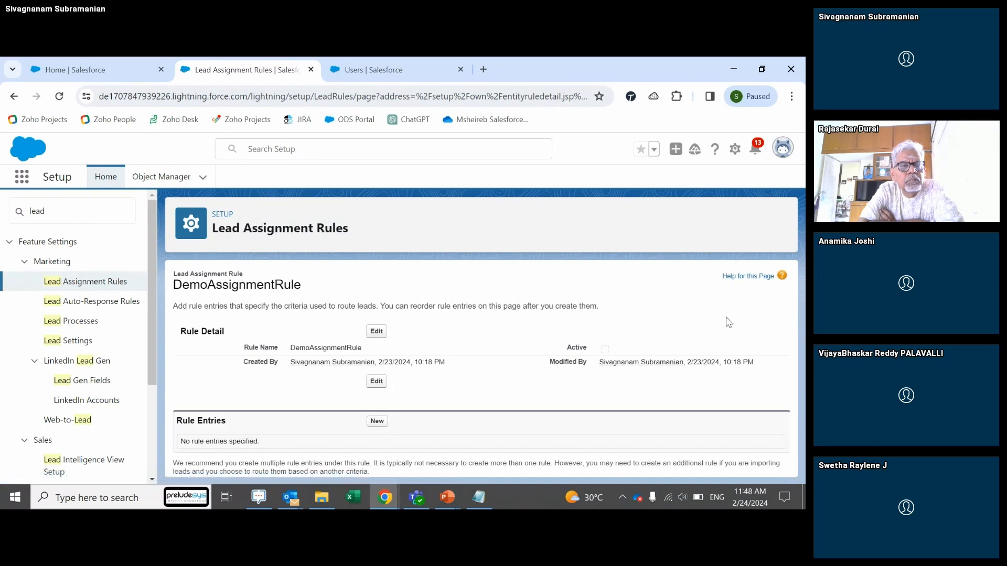
{"action": "left_click", "coordinate": [377, 421]}
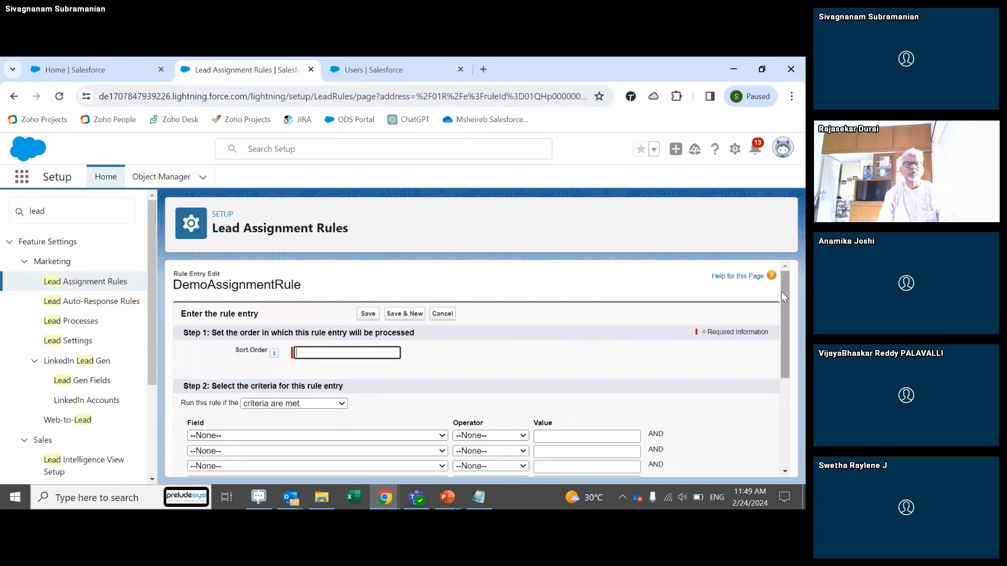
{"action": "left_click_drag", "start_coordinate": [785, 294], "coordinate": [789, 309]}
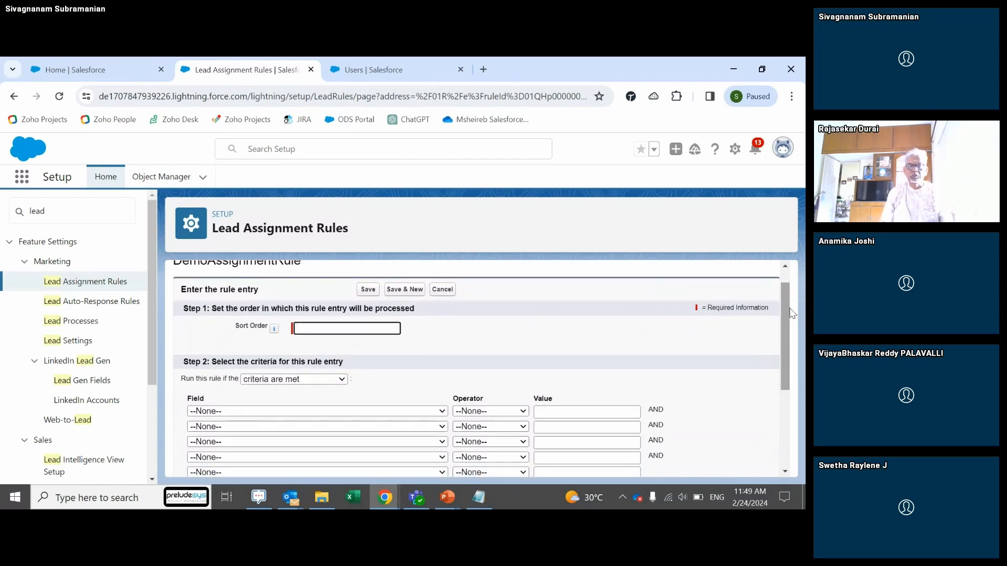
{"action": "type", "text": "1"}
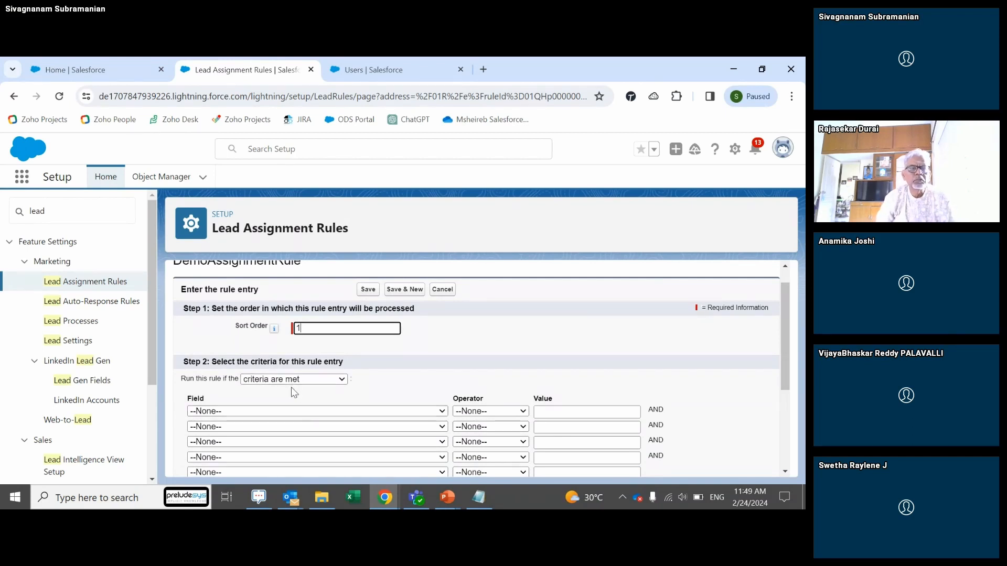
Step: Set the entry's criterion to Lead: Country equals USA
{"action": "left_click", "coordinate": [290, 413]}
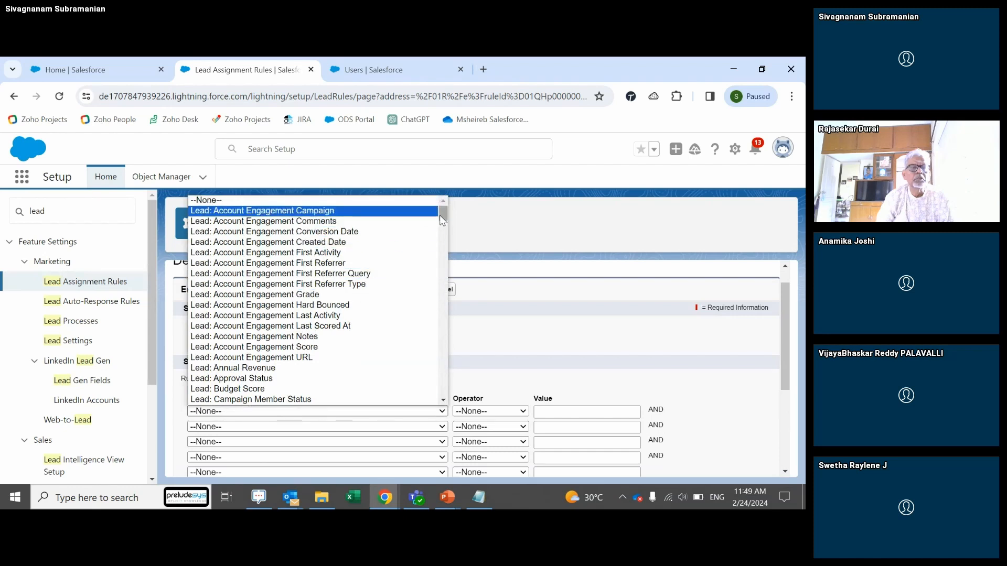
{"action": "left_click_drag", "start_coordinate": [440, 215], "coordinate": [440, 223]}
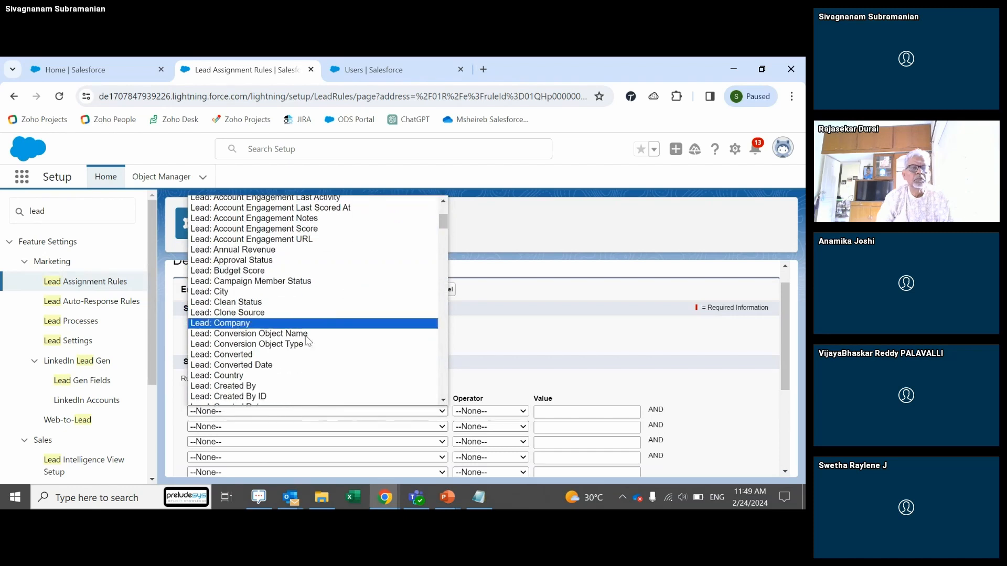
{"action": "left_click", "coordinate": [290, 375]}
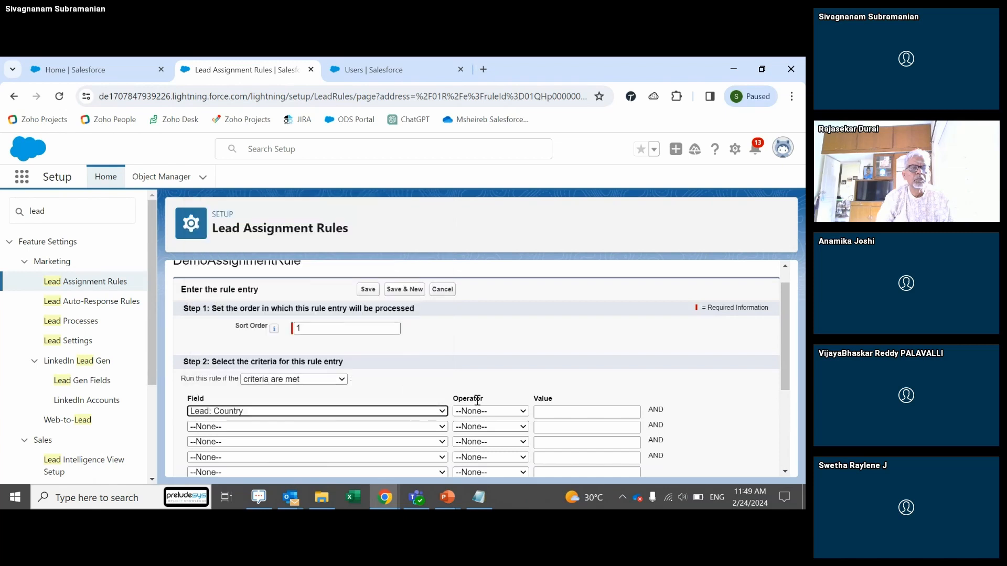
{"action": "left_click", "coordinate": [505, 417]}
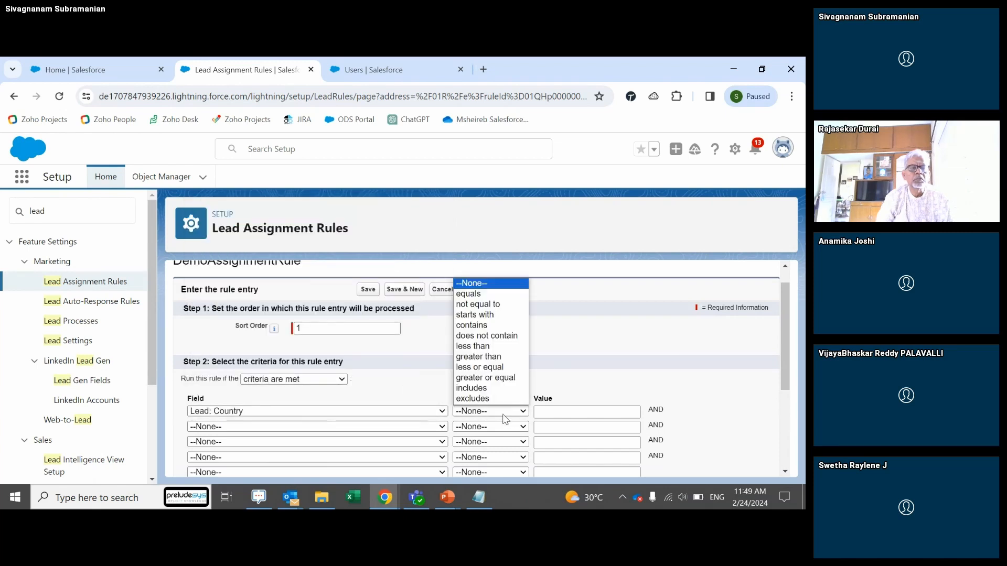
{"action": "left_click", "coordinate": [478, 326]}
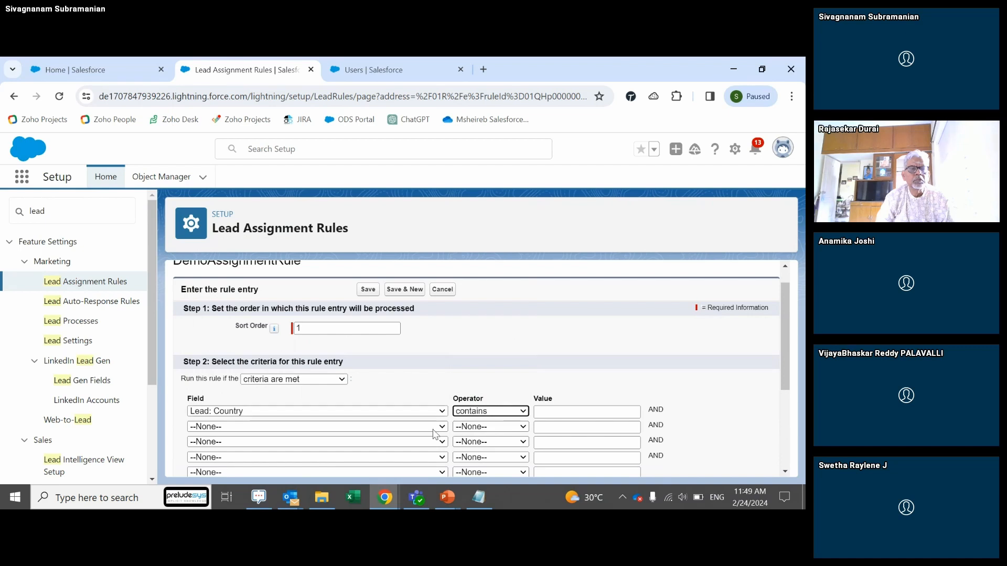
{"action": "right_click", "coordinate": [483, 412]}
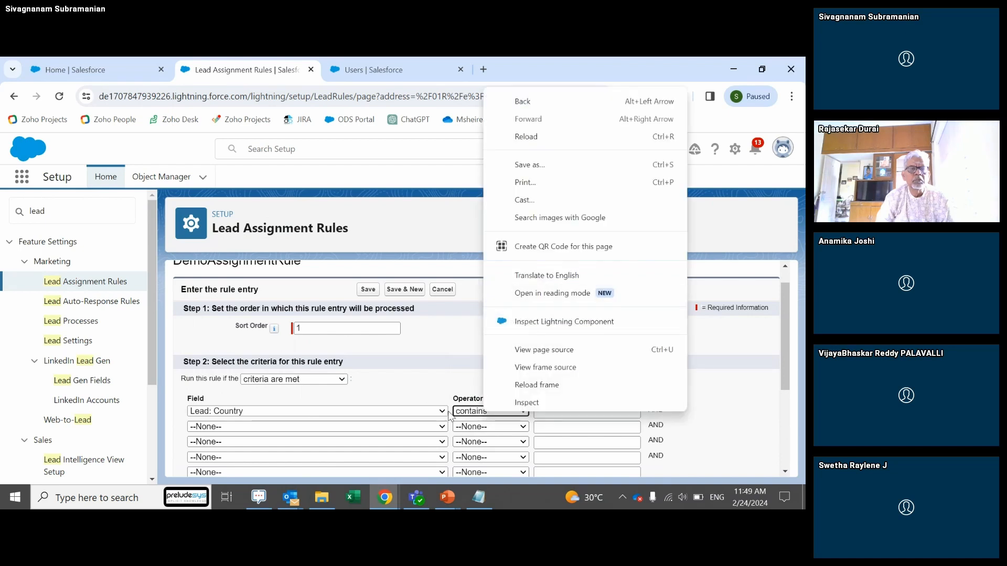
{"action": "left_click", "coordinate": [470, 413]}
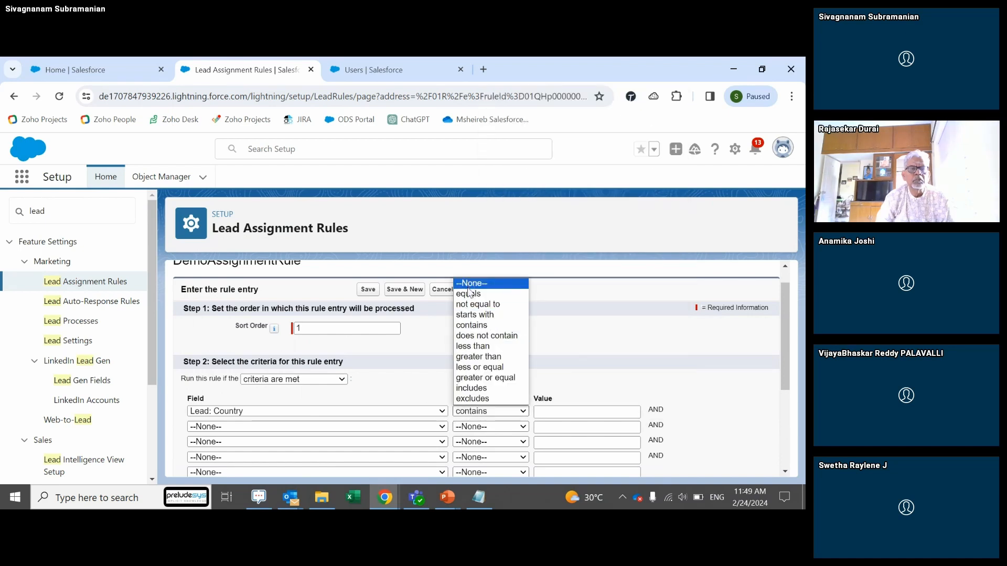
{"action": "left_click", "coordinate": [469, 294]}
{"action": "left_click", "coordinate": [554, 412]}
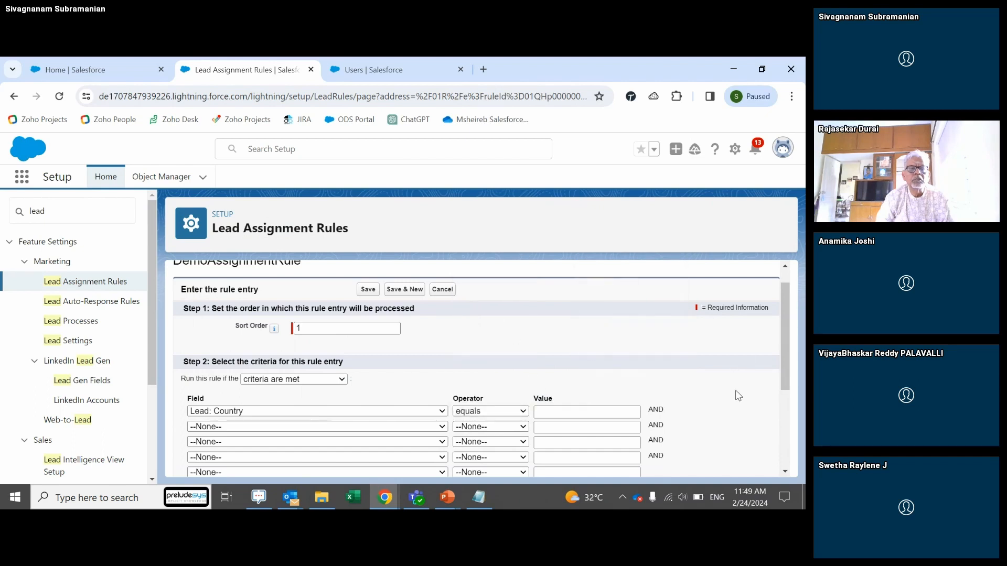
{"action": "left_click", "coordinate": [565, 413]}
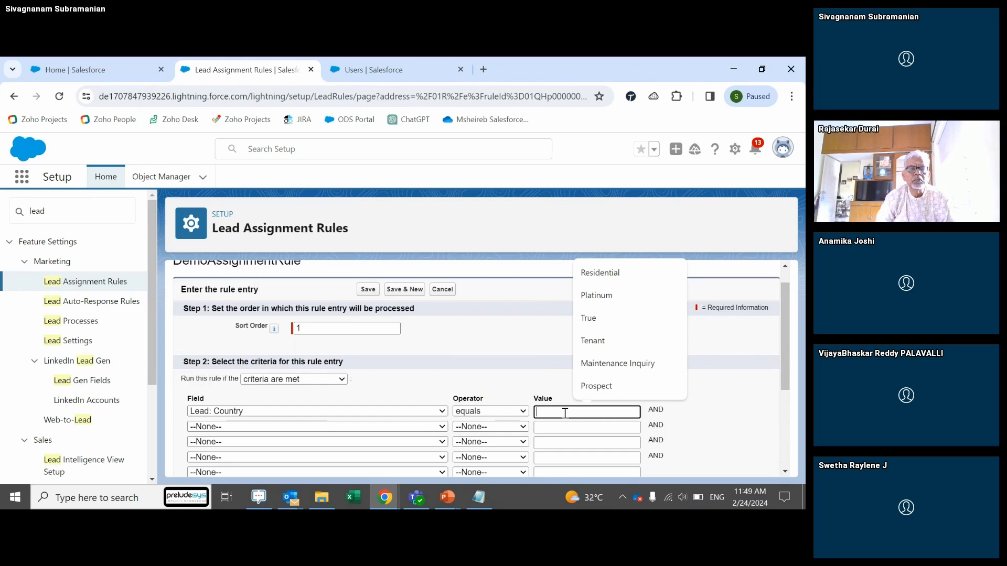
{"action": "type", "text": "I"}
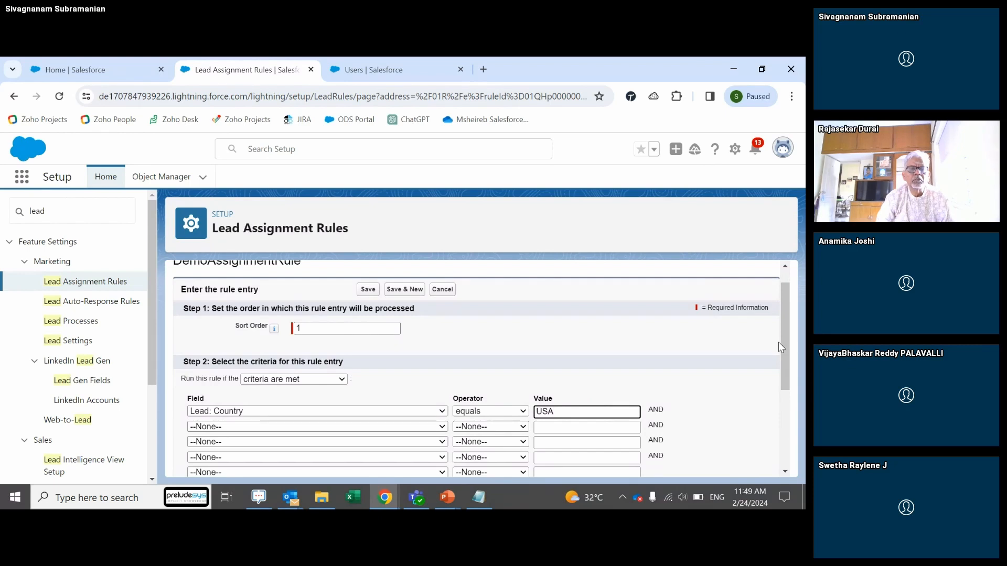
{"action": "left_click_drag", "start_coordinate": [787, 339], "coordinate": [790, 407]}
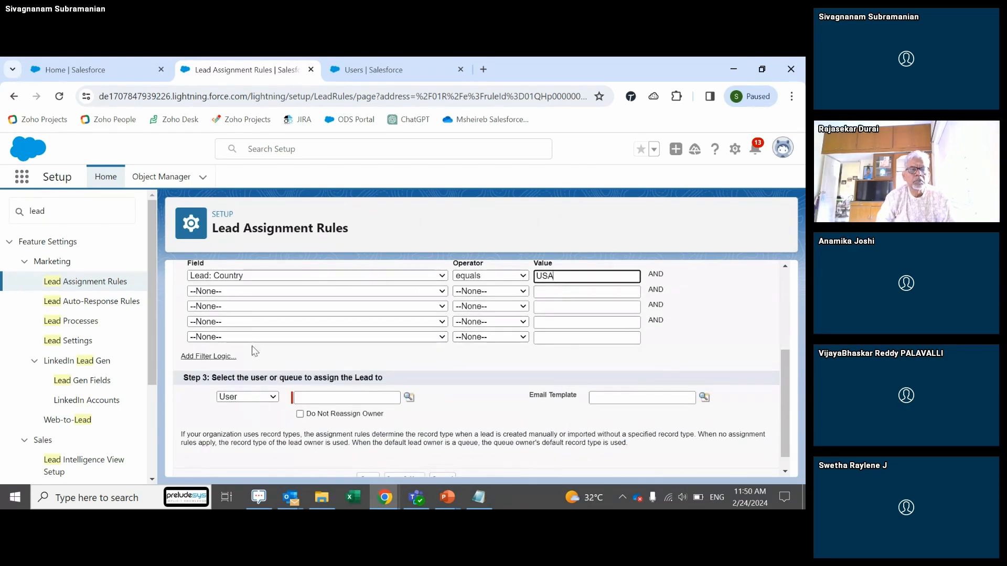
Step: Assign the entry to the Director of Channel Sales, found by searching 'cha', and save it
{"action": "left_click", "coordinate": [410, 398]}
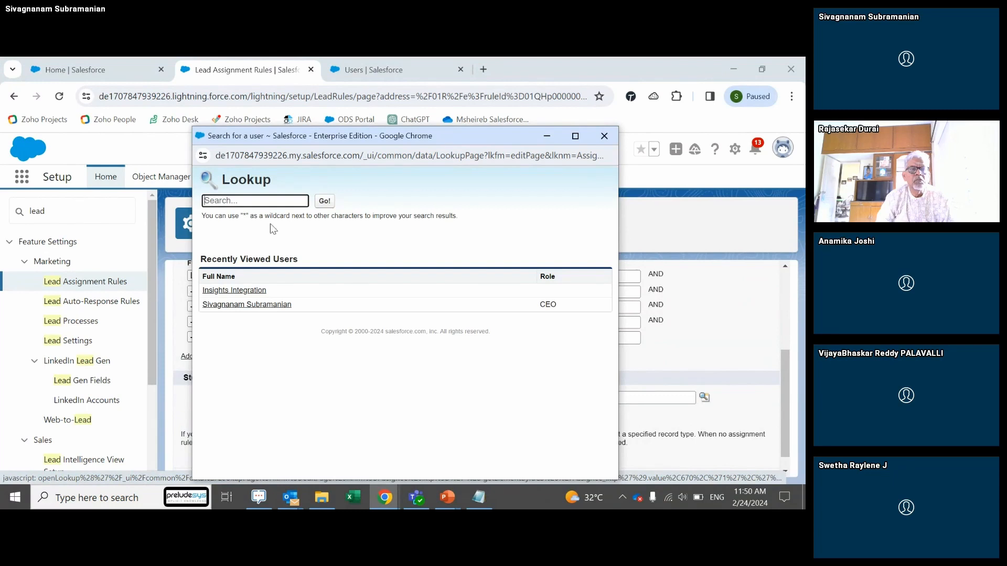
{"action": "type", "text": "chann"}
{"action": "left_click", "coordinate": [324, 204]}
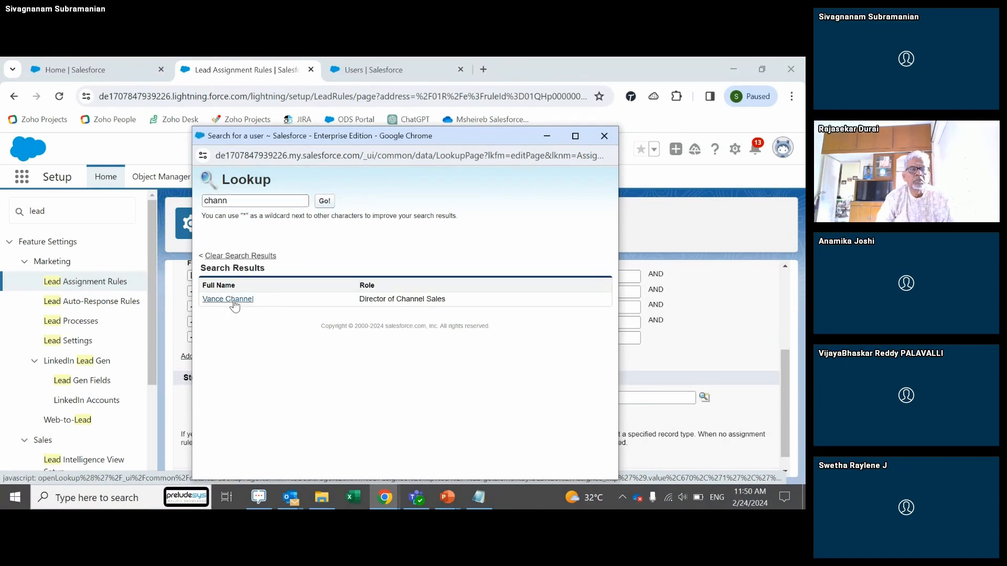
{"action": "left_click", "coordinate": [231, 300]}
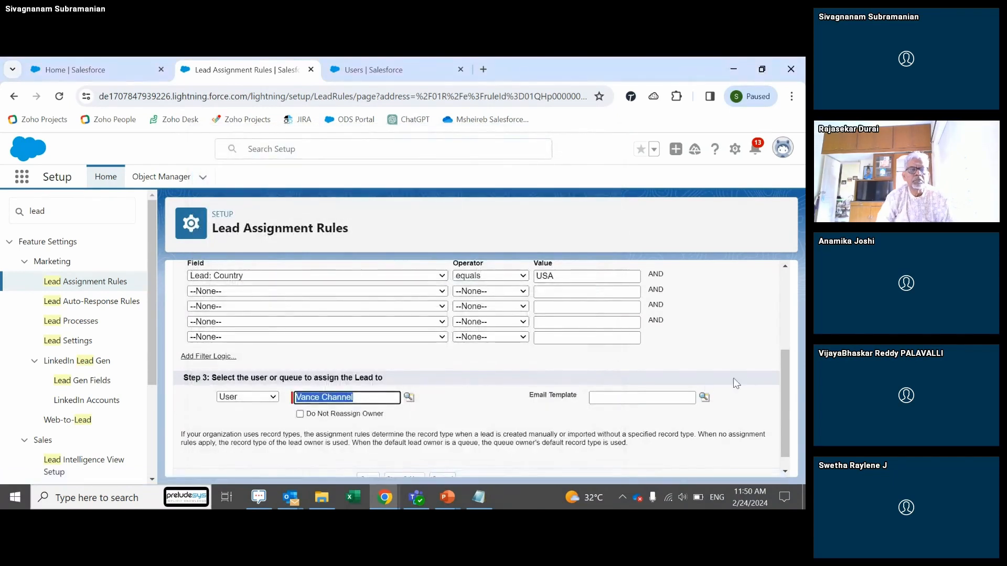
{"action": "scroll", "coordinate": [782, 373], "scroll_direction": "down", "scroll_amount": 1}
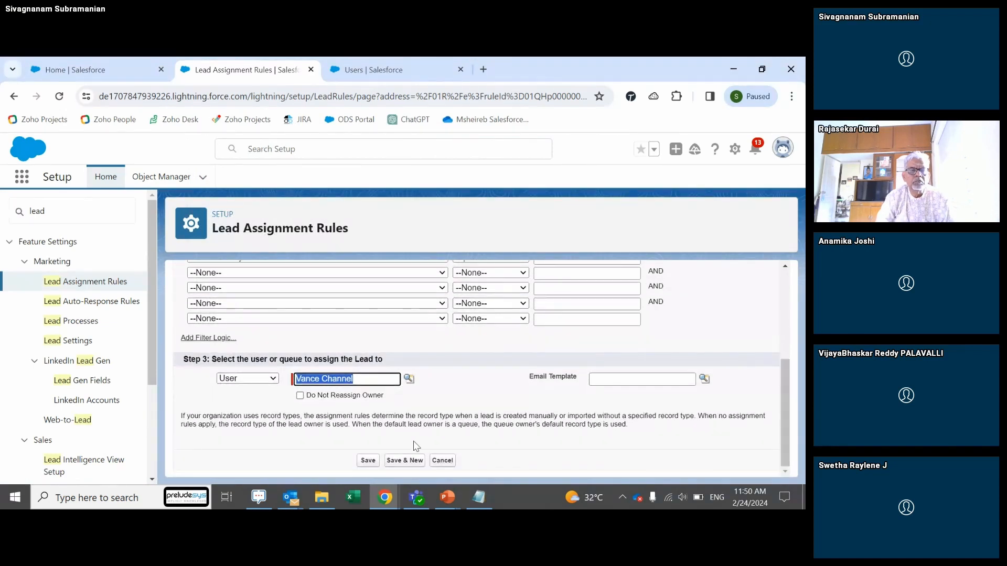
{"action": "left_click", "coordinate": [374, 458]}
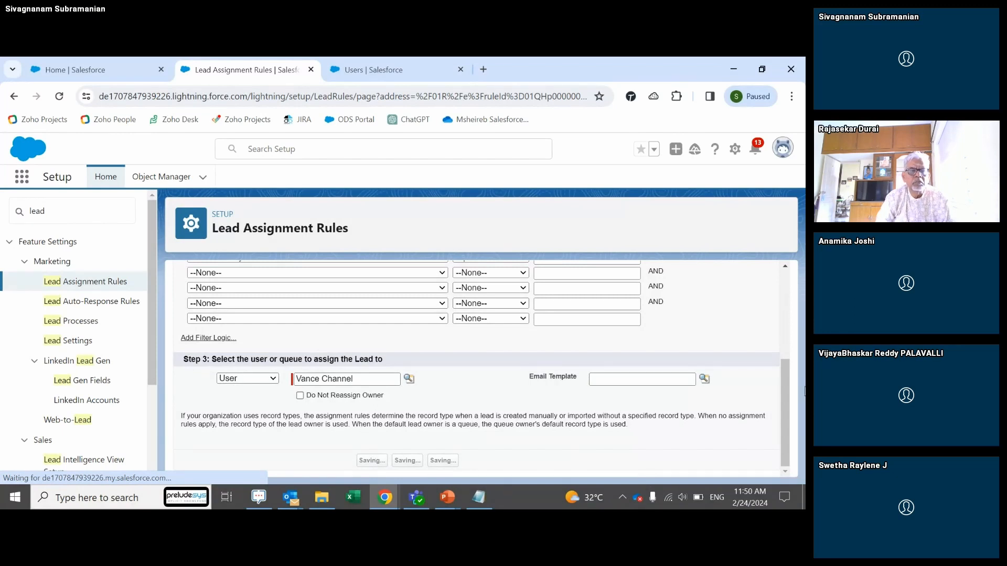
{"action": "right_click", "coordinate": [789, 259]}
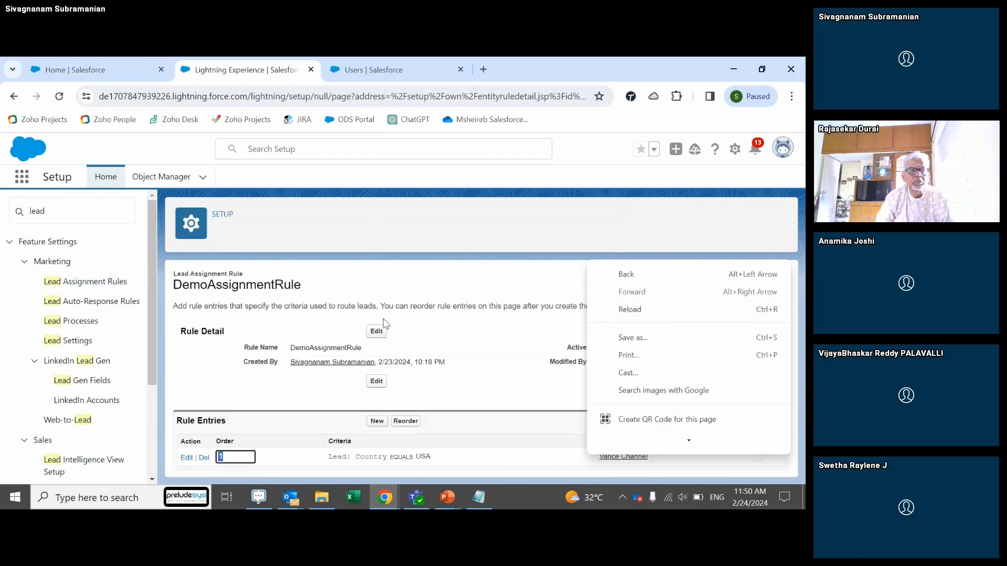
Step: Mark DemoAssignmentRule active, save it, and switch to the Sales home page
{"action": "left_click", "coordinate": [472, 316]}
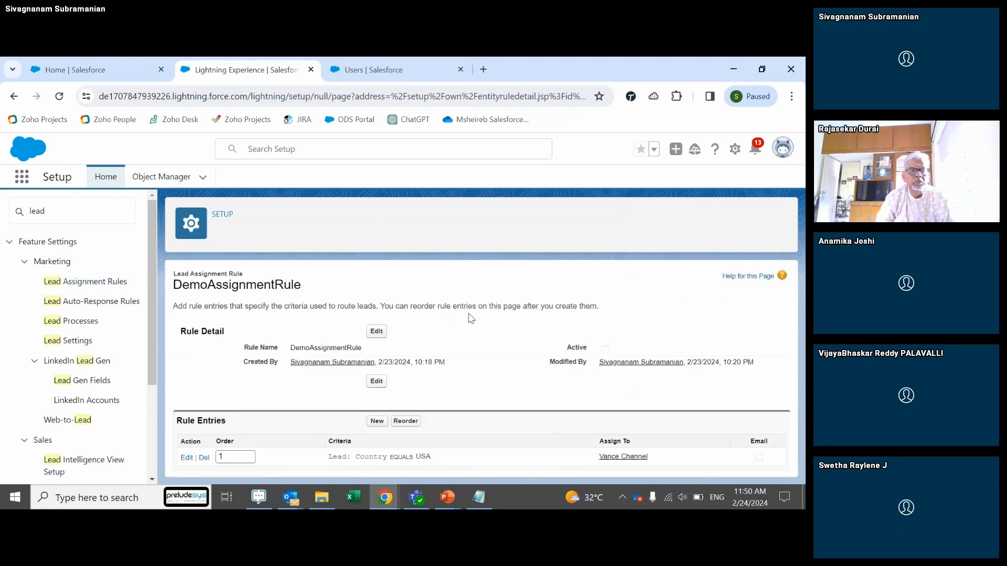
{"action": "left_click", "coordinate": [377, 332]}
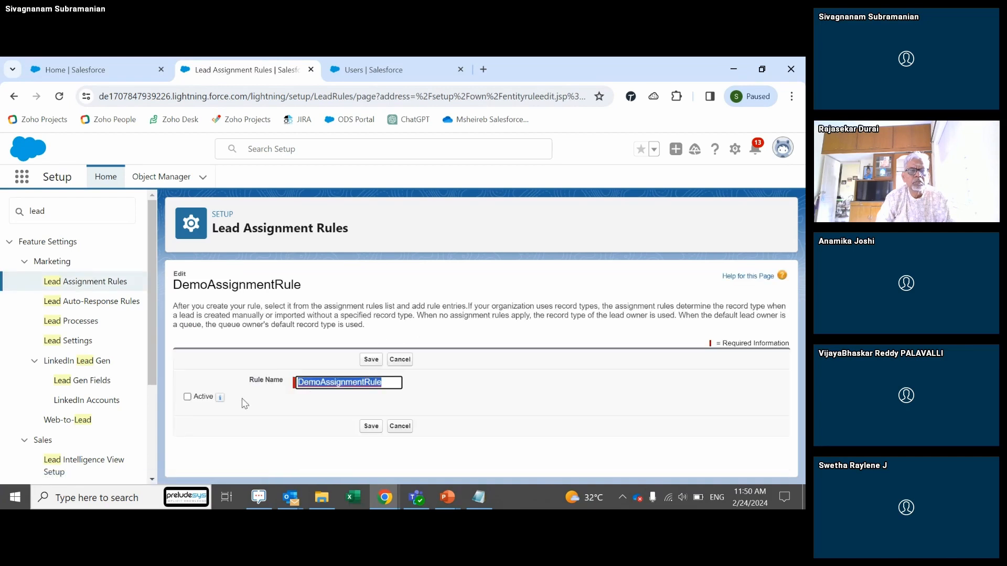
{"action": "left_click", "coordinate": [189, 398]}
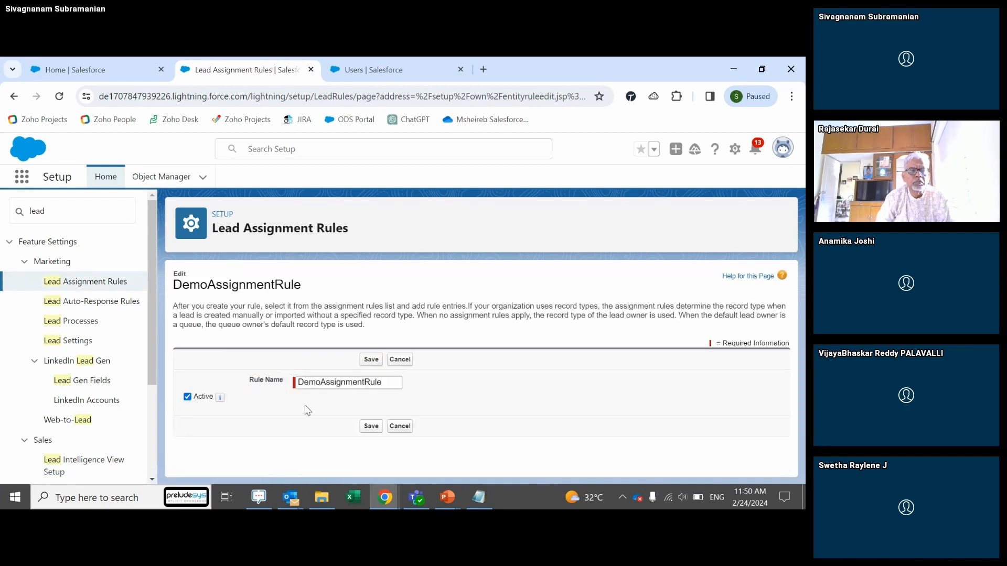
{"action": "left_click", "coordinate": [372, 426]}
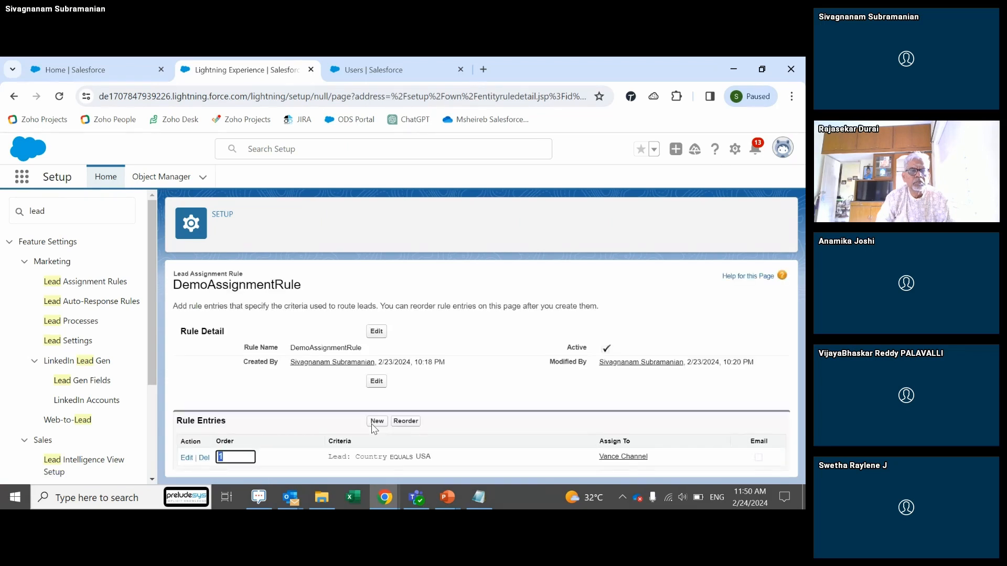
{"action": "left_click", "coordinate": [120, 75]}
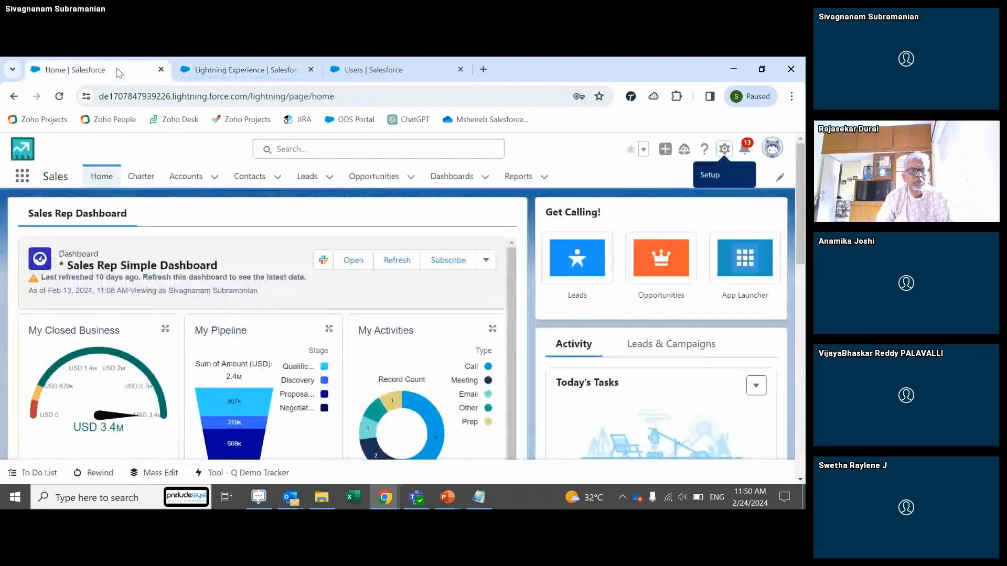
Step: From the Leads list, start a new lead with the standard Lead record type
{"action": "left_click", "coordinate": [310, 178]}
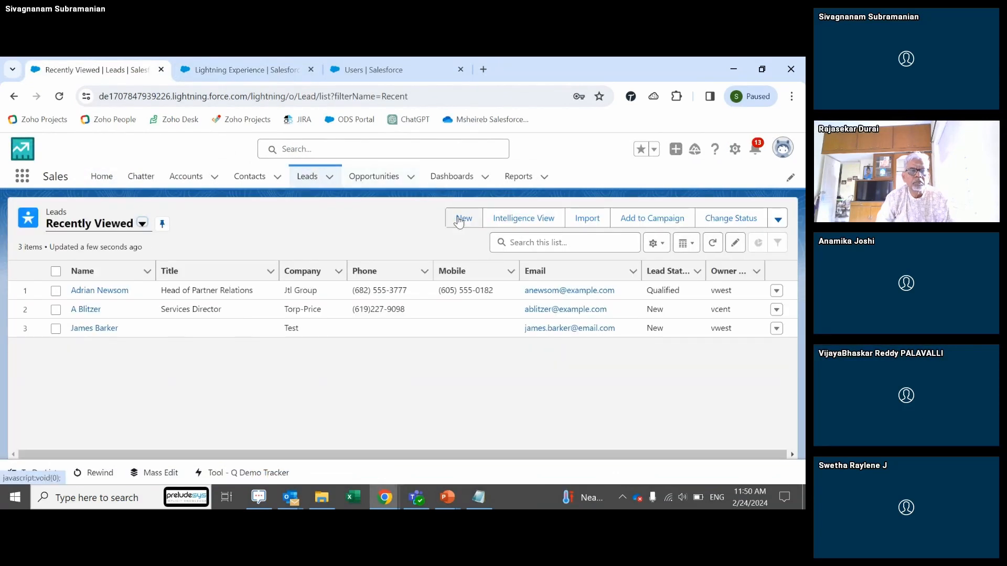
{"action": "left_click", "coordinate": [461, 219]}
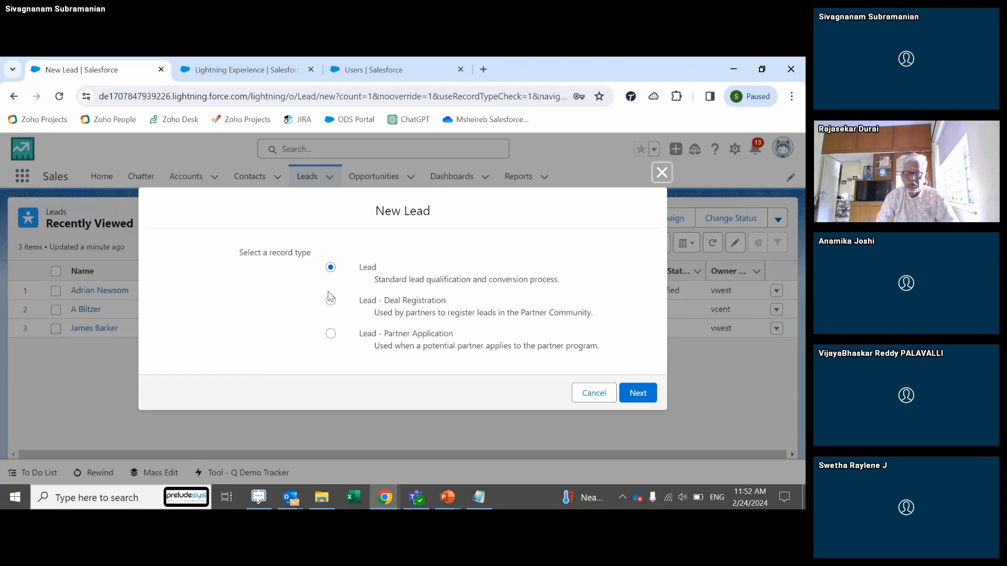
Step: Continue with the standard Lead record type and set the salutation to Mr
{"action": "left_click", "coordinate": [640, 394]}
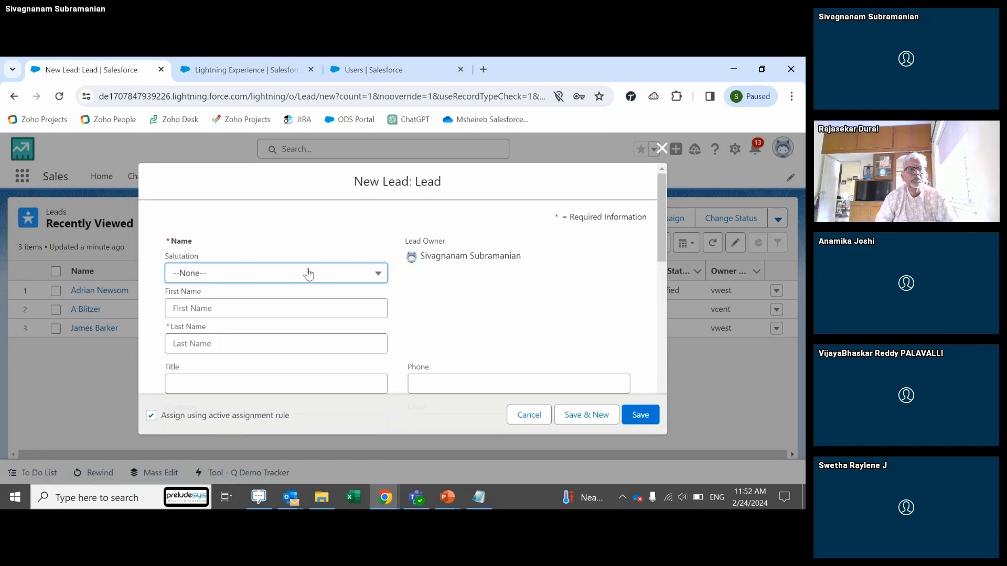
{"action": "left_click", "coordinate": [309, 273]}
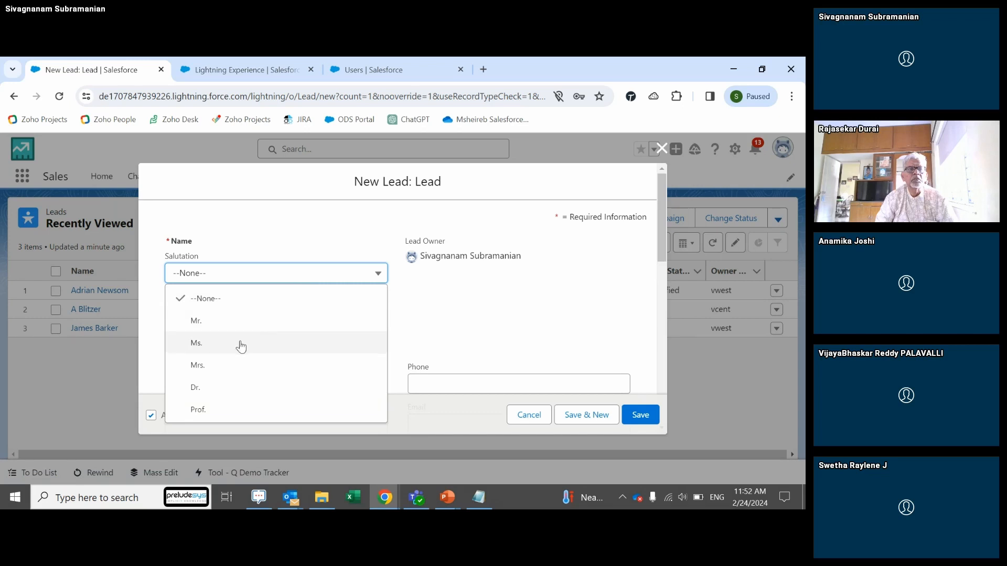
{"action": "left_click", "coordinate": [234, 321]}
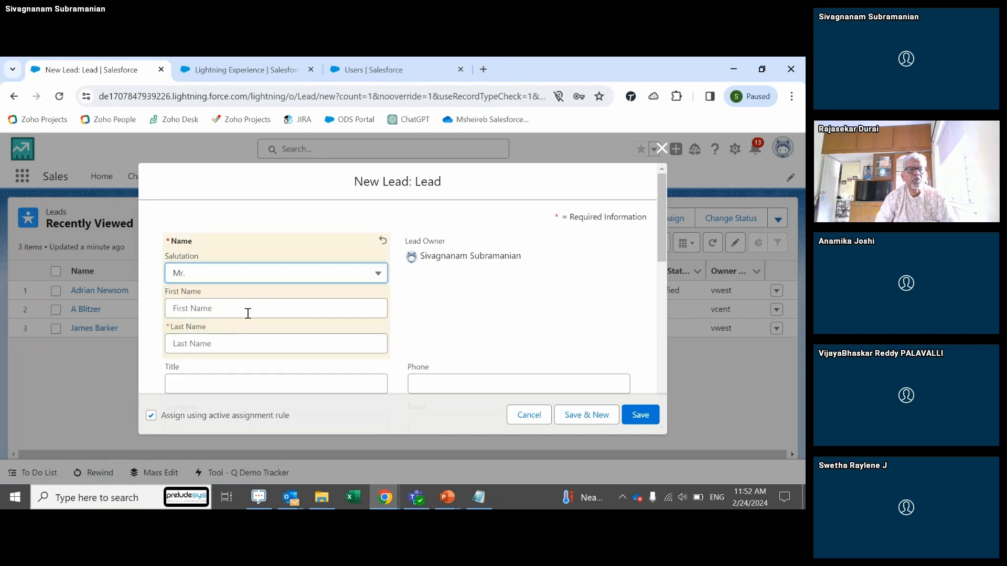
Step: Enter the lead's first and last name and a test e-mail address
{"action": "left_click", "coordinate": [233, 311]}
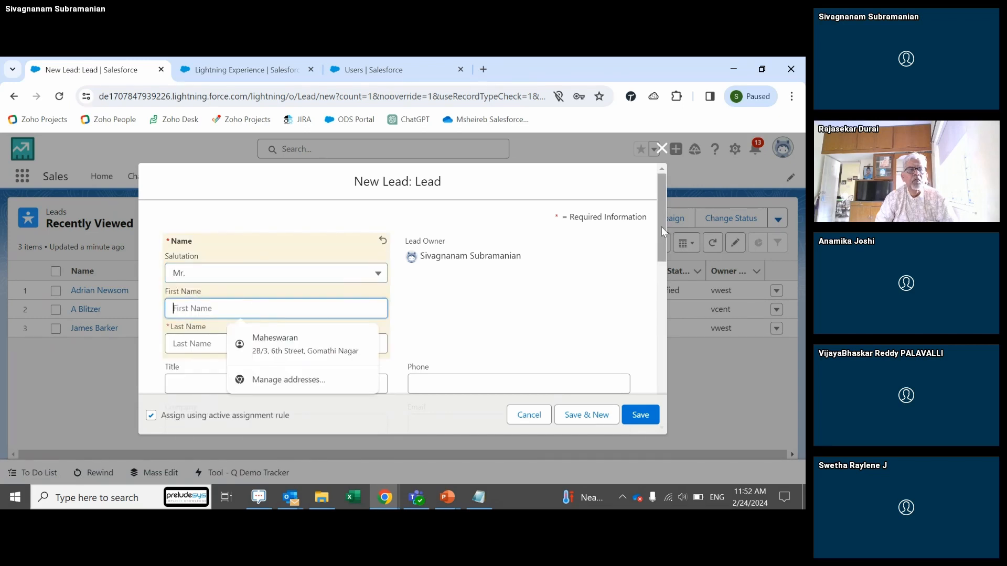
{"action": "left_click_drag", "start_coordinate": [662, 227], "coordinate": [662, 233]}
{"action": "left_click", "coordinate": [230, 282]}
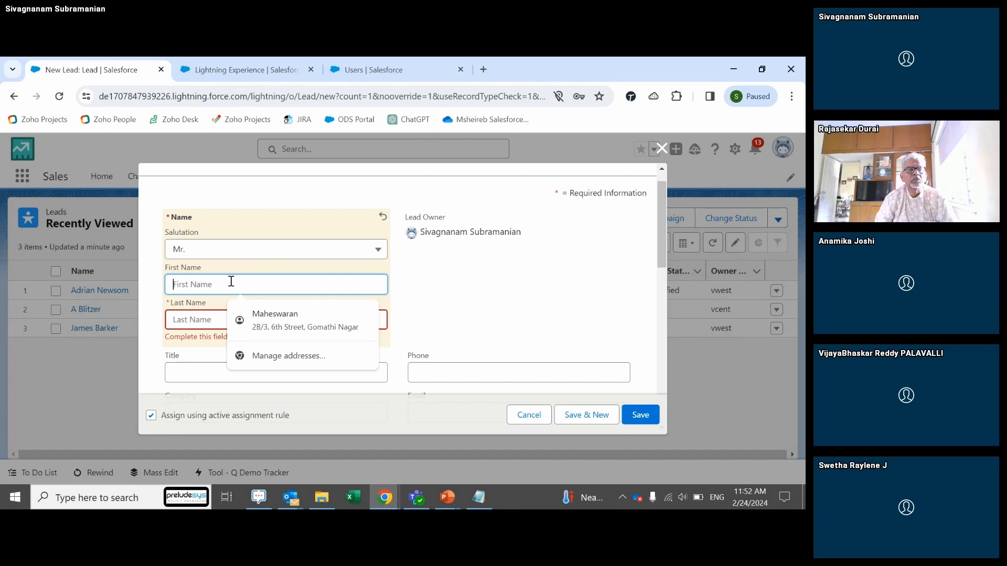
{"action": "left_click", "coordinate": [200, 320]}
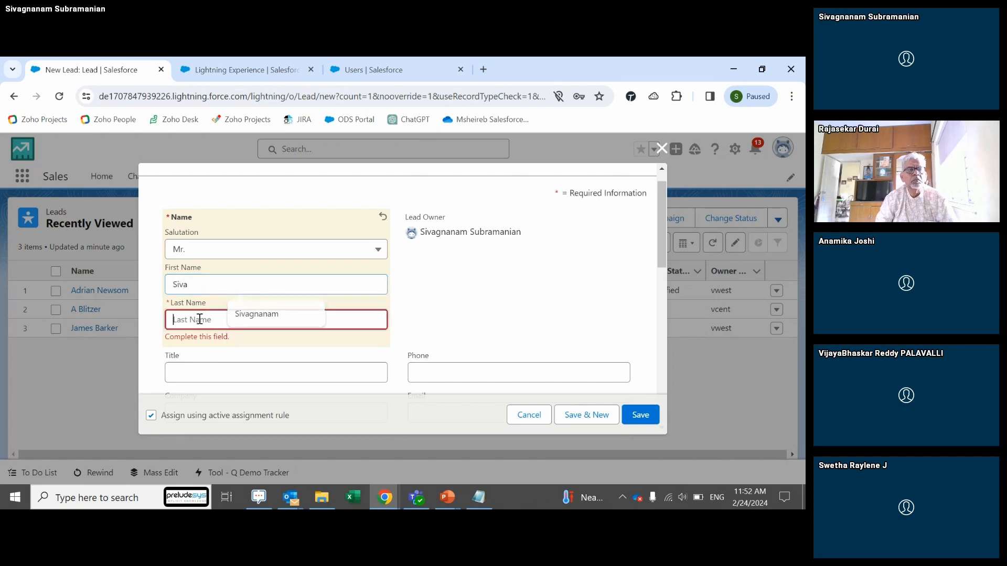
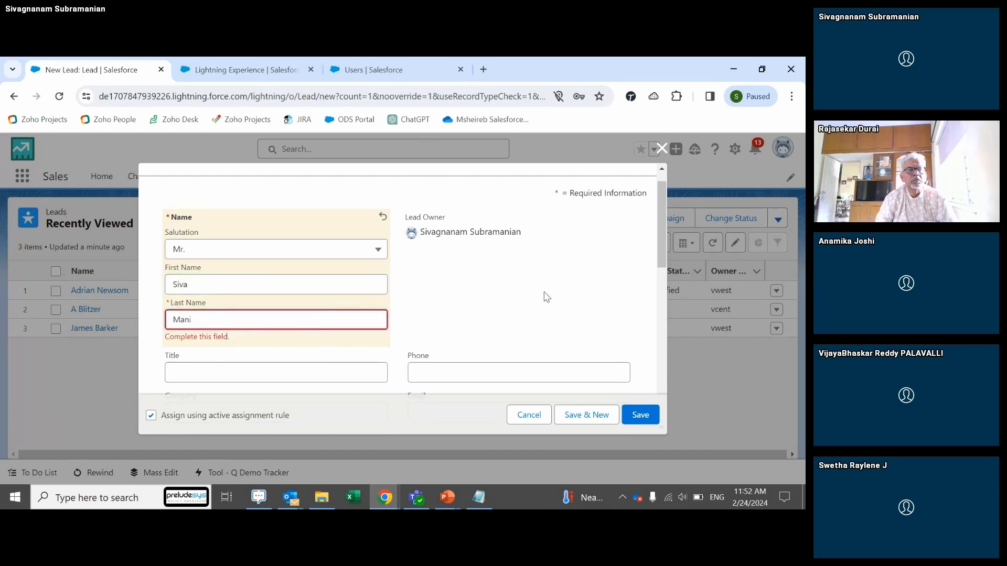
{"action": "left_click_drag", "start_coordinate": [658, 211], "coordinate": [660, 263]}
{"action": "left_click", "coordinate": [466, 247]}
{"action": "type", "text": "test"}
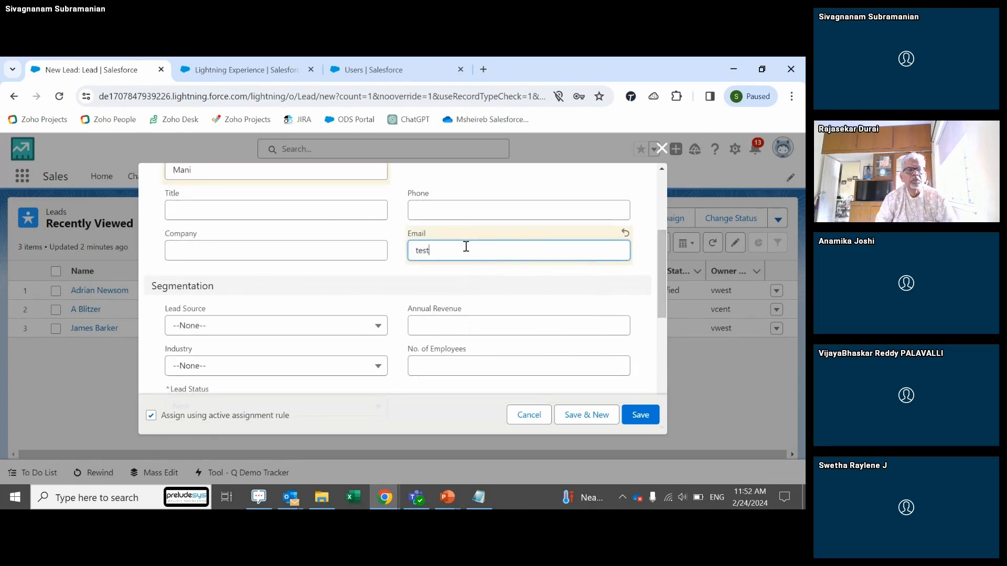
{"action": "type", "text": "@gmail.com"}
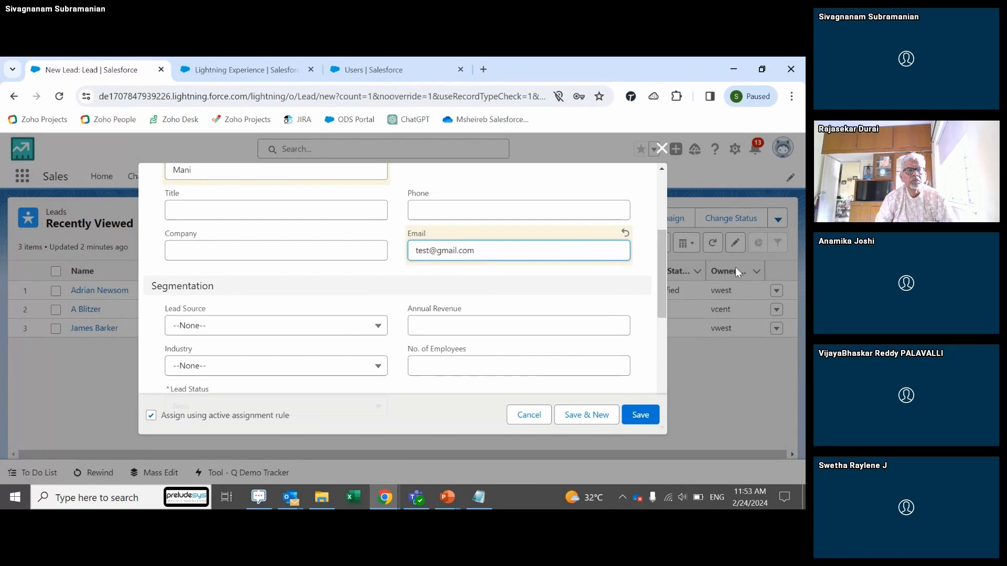
{"action": "left_click_drag", "start_coordinate": [662, 265], "coordinate": [662, 295]}
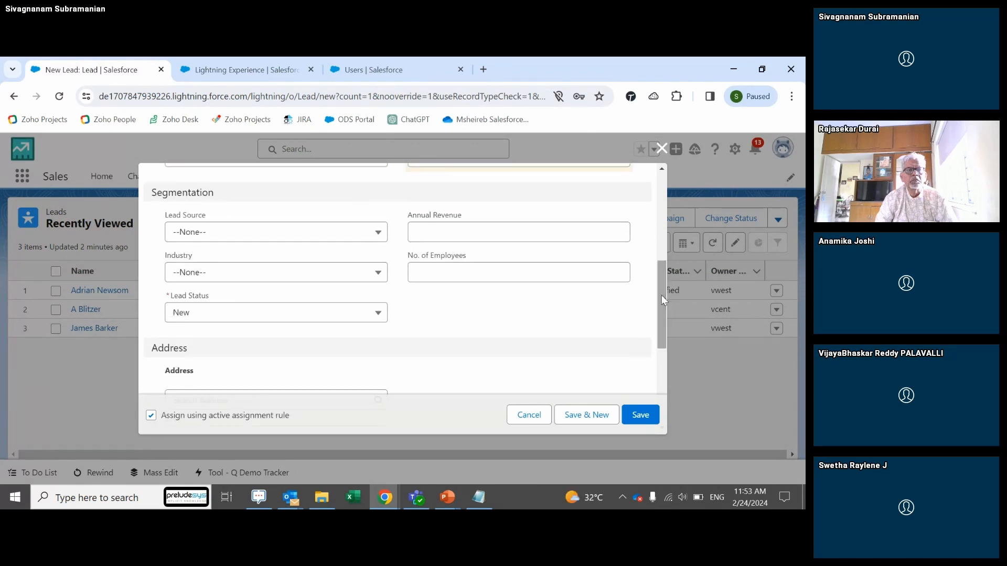
Step: Set Lead Source to Partner and Country to USA, briefly rechecking the assignment rule's criteria
{"action": "left_click", "coordinate": [288, 231]}
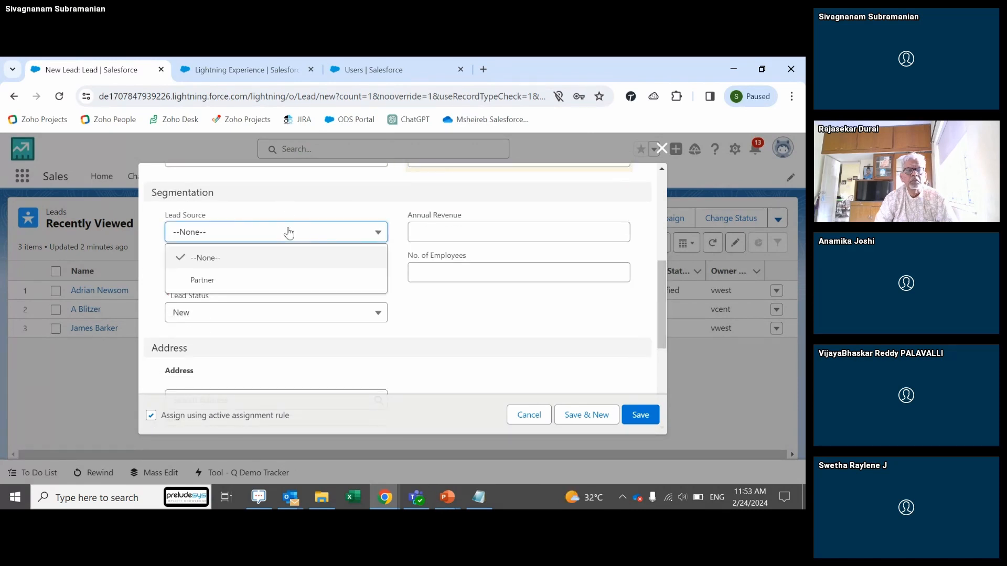
{"action": "left_click", "coordinate": [228, 286]}
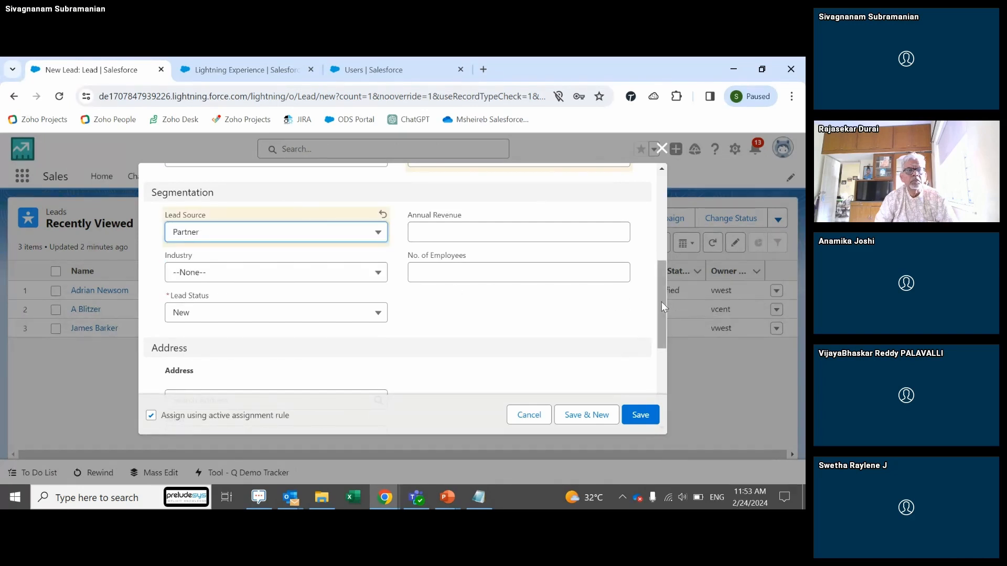
{"action": "left_click_drag", "start_coordinate": [662, 301], "coordinate": [667, 372]}
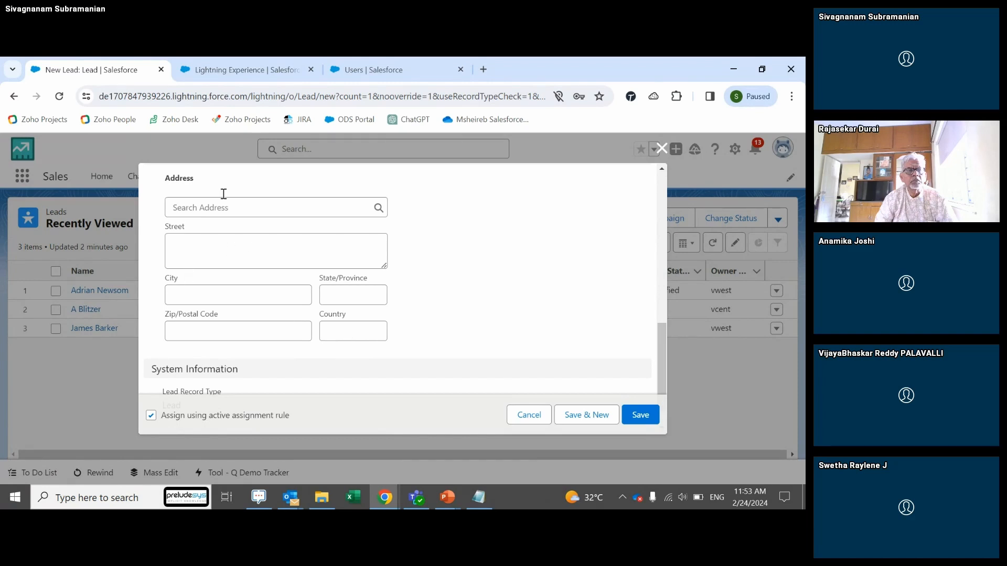
{"action": "left_click", "coordinate": [336, 329]}
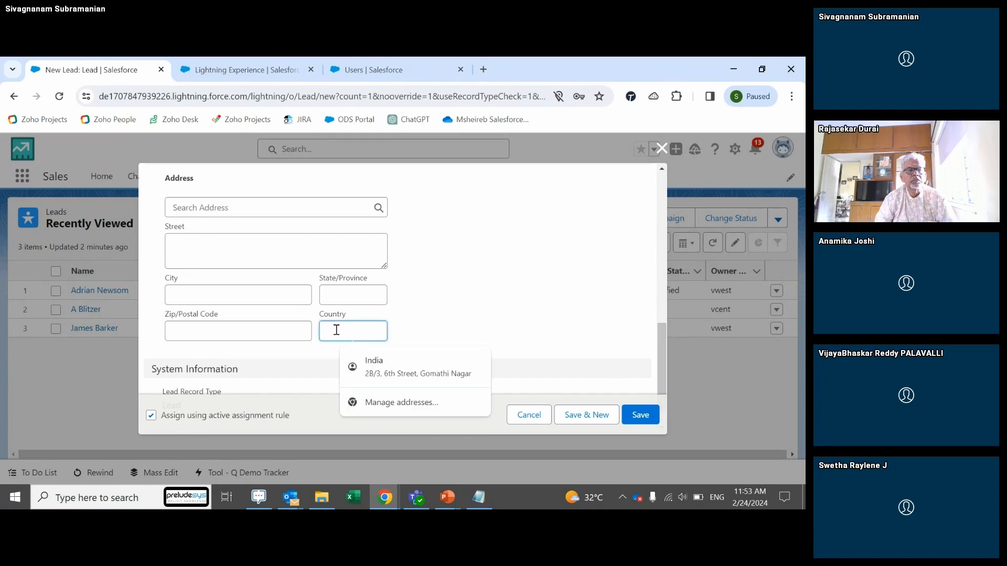
{"action": "type", "text": "U"}
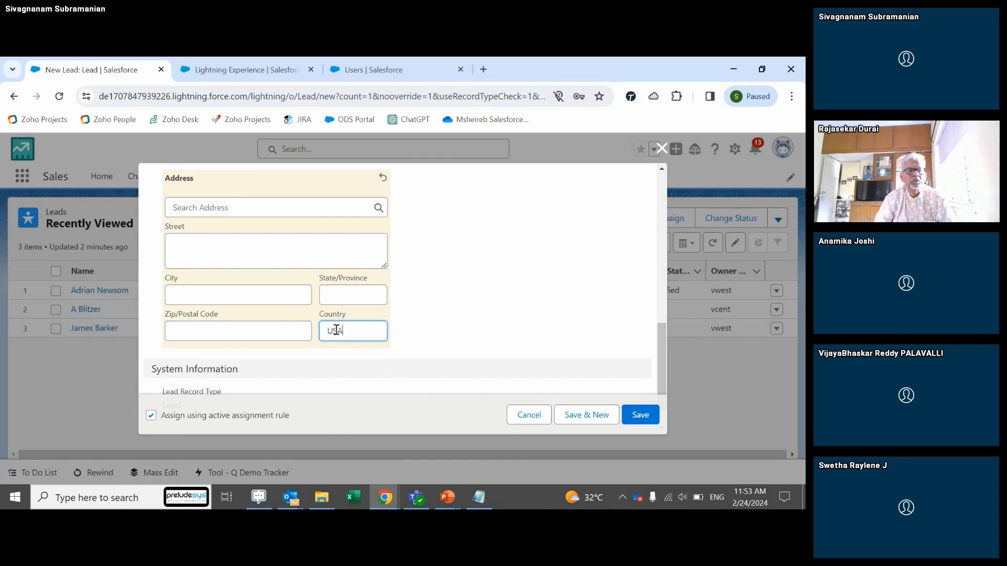
{"action": "type", "text": "SA"}
{"action": "left_click_drag", "start_coordinate": [660, 328], "coordinate": [662, 353]}
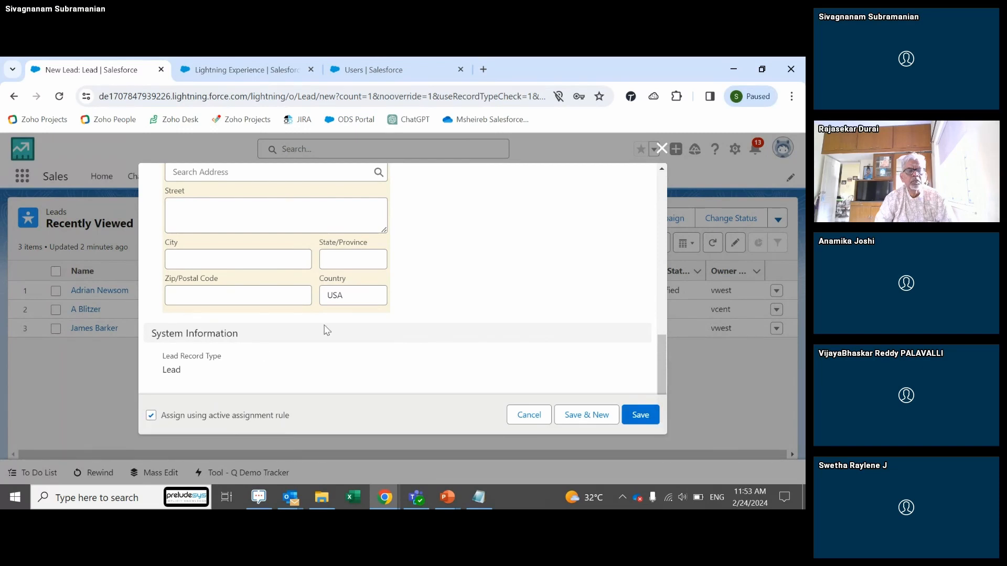
{"action": "left_click", "coordinate": [266, 74]}
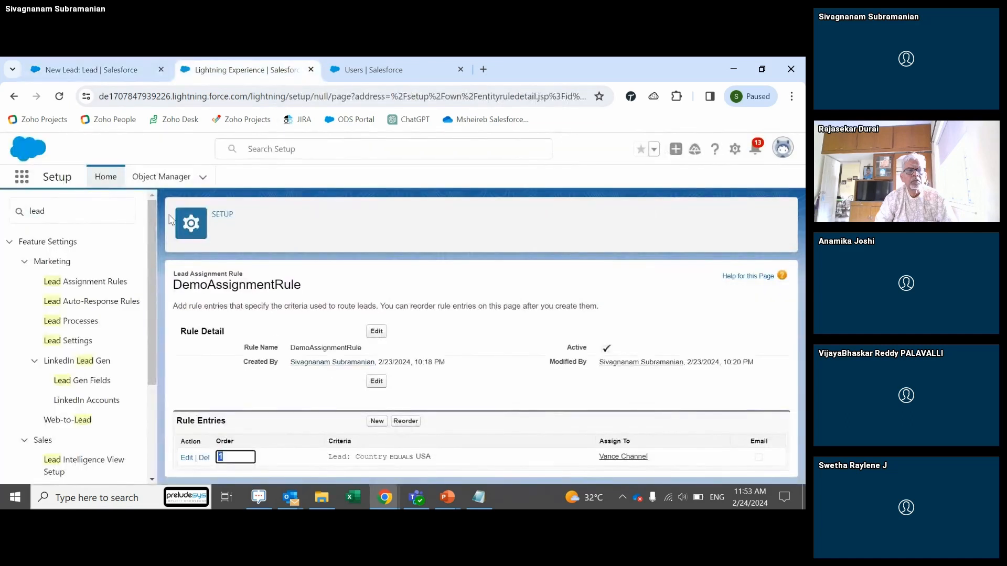
{"action": "left_click", "coordinate": [100, 73]}
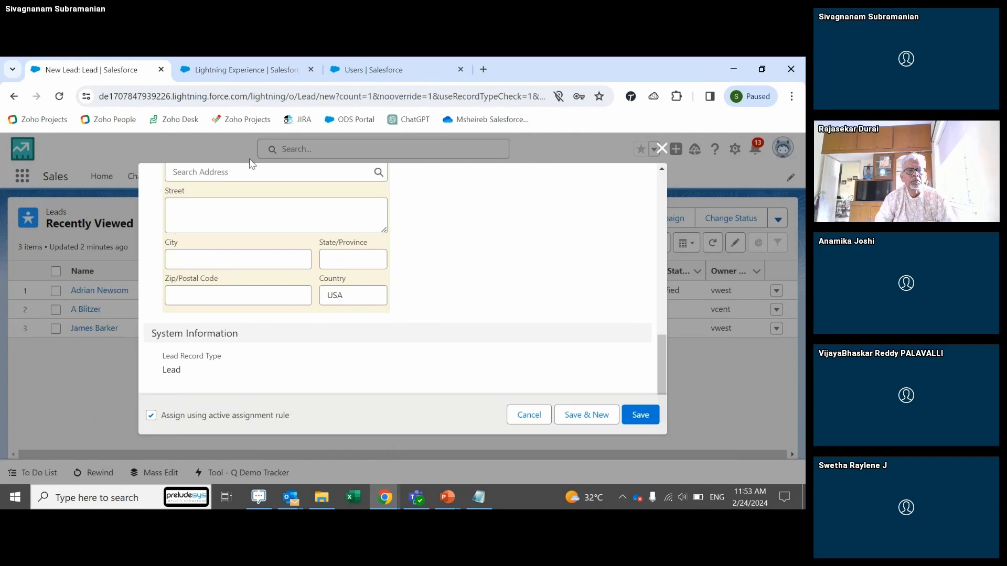
Step: Save the USA lead with the active assignment rule, check its owner, then switch windows
{"action": "left_click", "coordinate": [642, 416]}
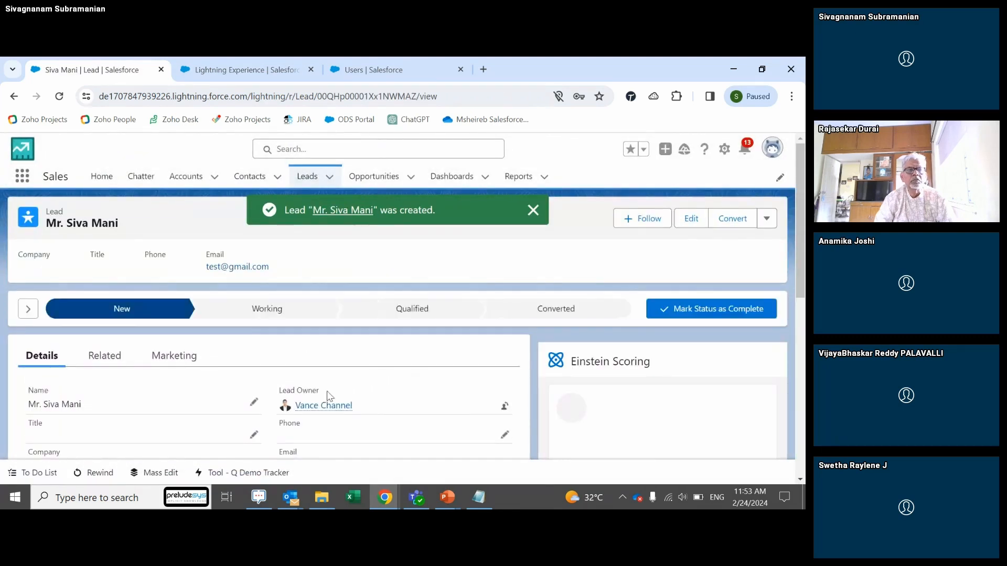
{"action": "mouse_move", "coordinate": [315, 411]}
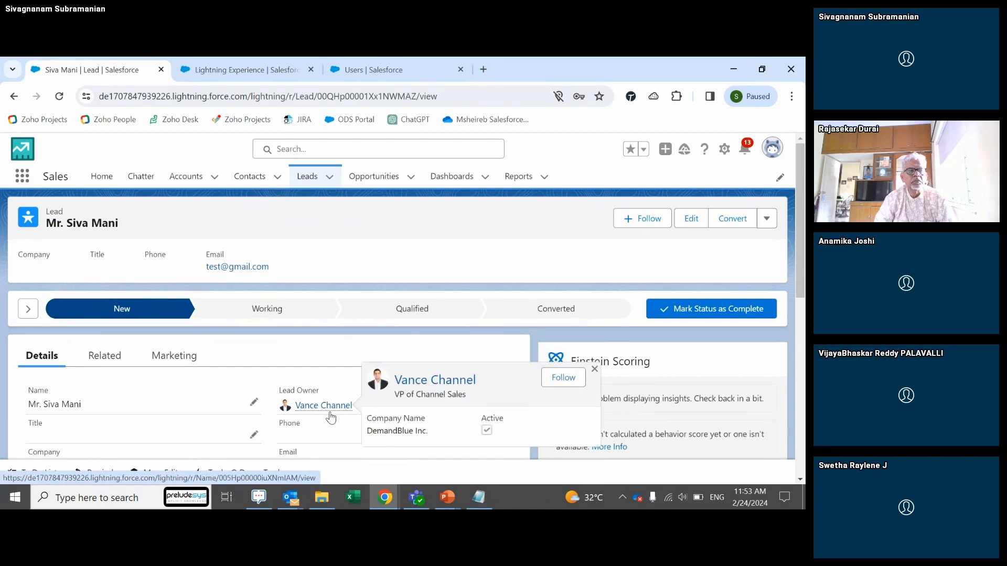
{"action": "key", "text": "alt+Tab"}
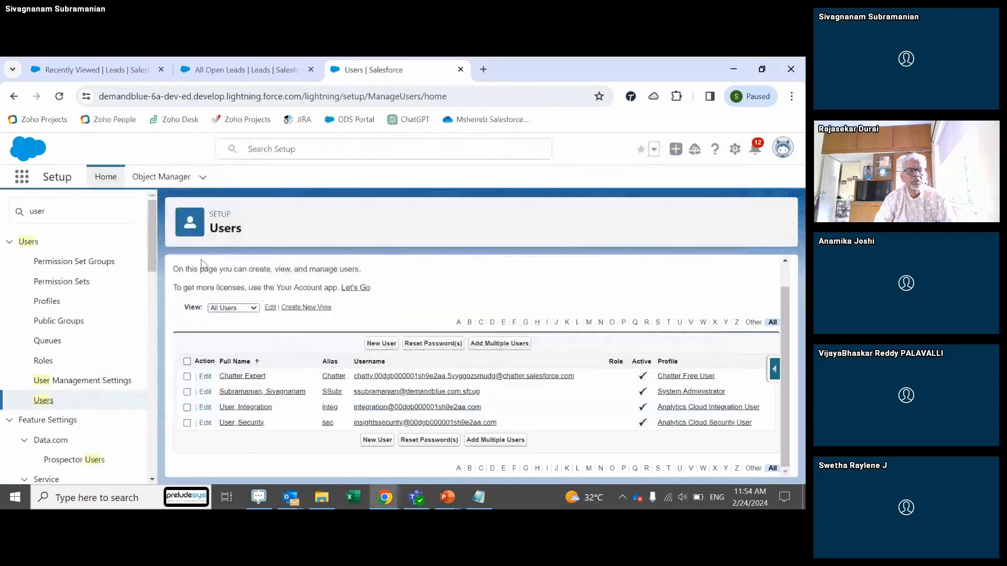
Step: View an existing lead's owner and details in the other window, then return to Leads
{"action": "left_click", "coordinate": [86, 70]}
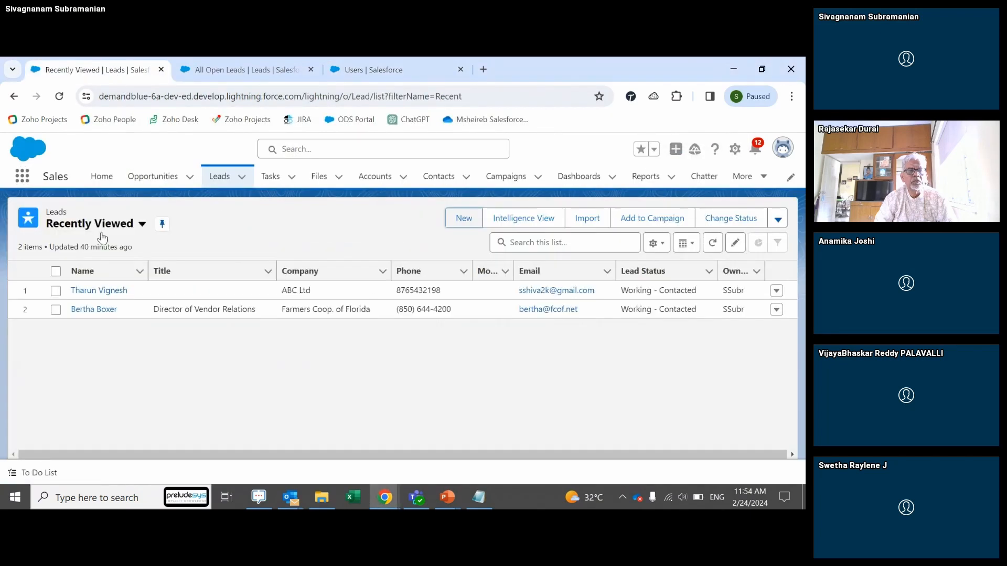
{"action": "left_click", "coordinate": [98, 295]}
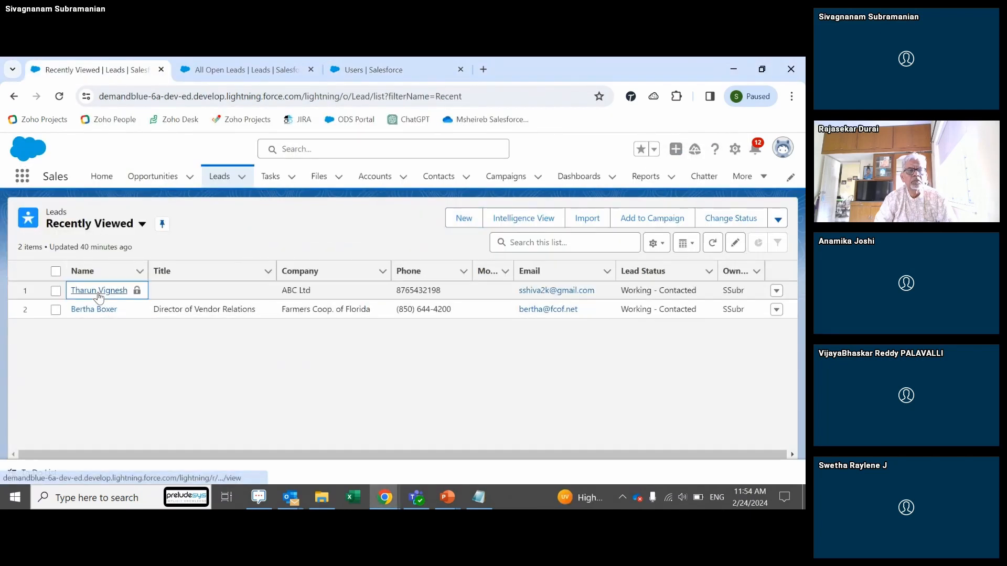
{"action": "left_click", "coordinate": [99, 292]}
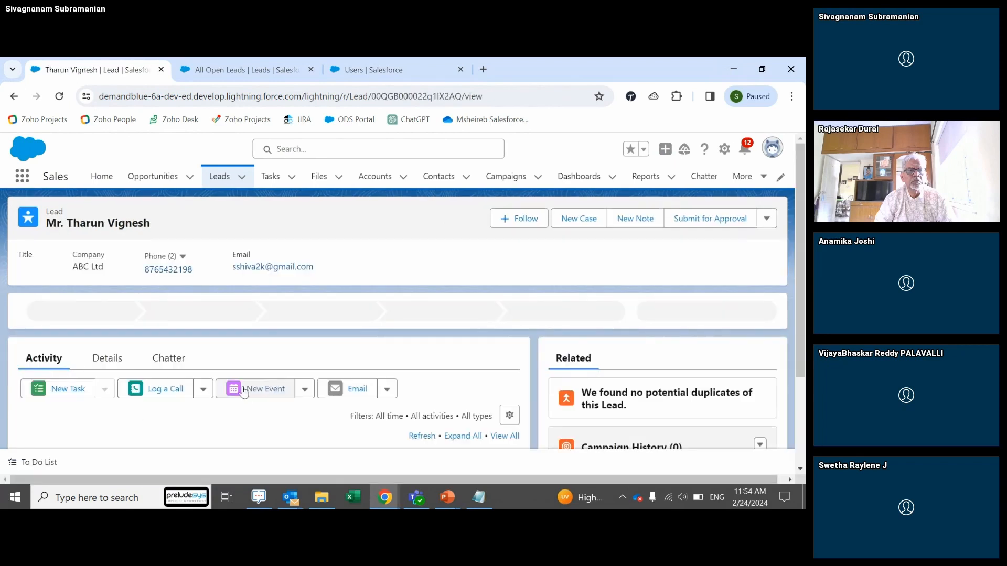
{"action": "left_click", "coordinate": [105, 358]}
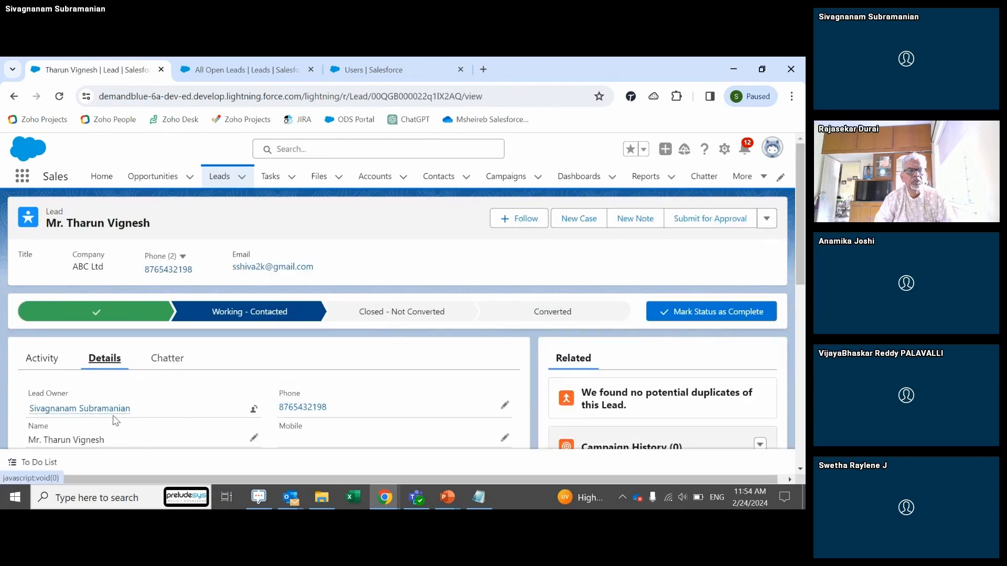
{"action": "key", "text": "alt+Tab"}
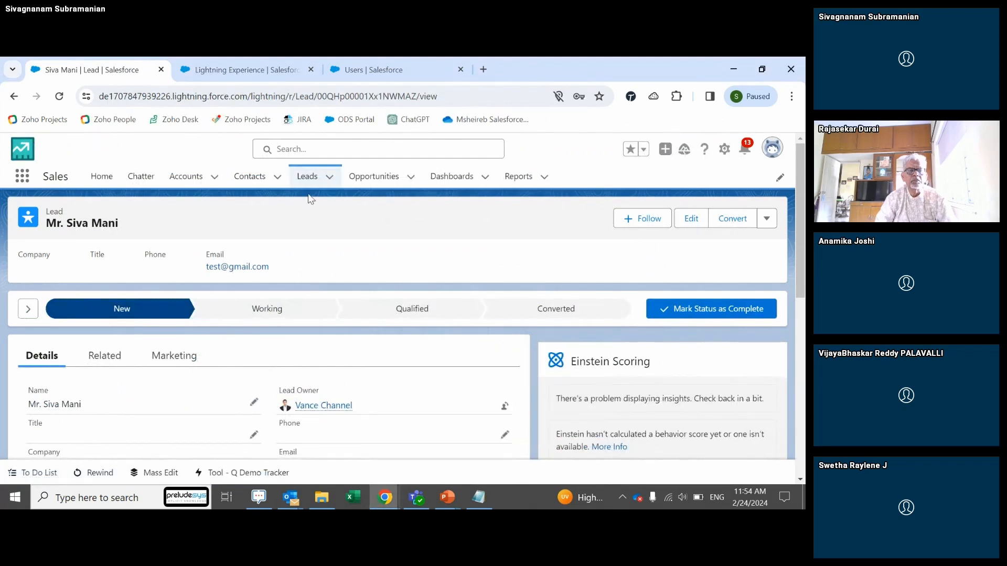
{"action": "left_click", "coordinate": [305, 177]}
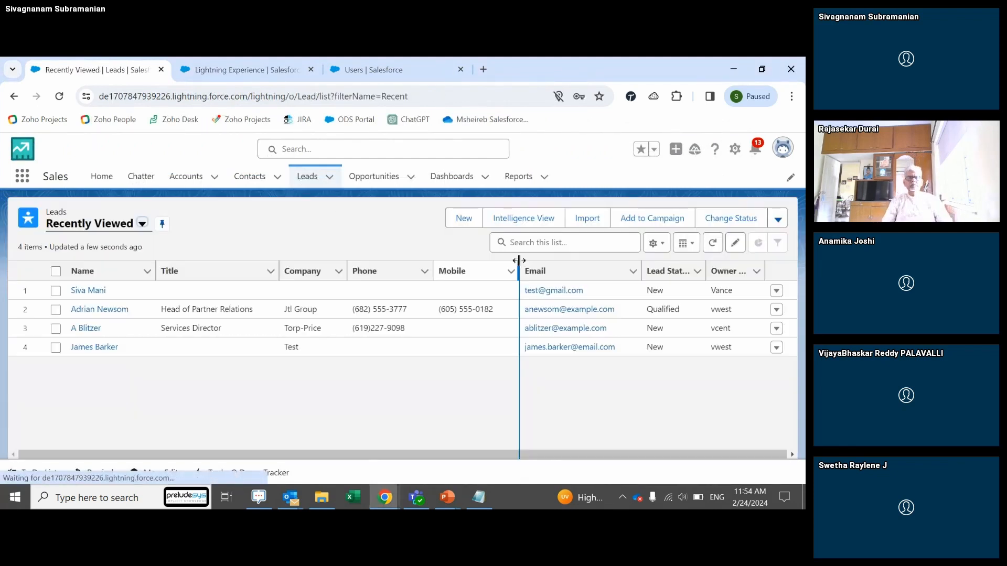
Step: Start a new standard Lead with first name Test and last name Assignment
{"action": "left_click", "coordinate": [464, 220]}
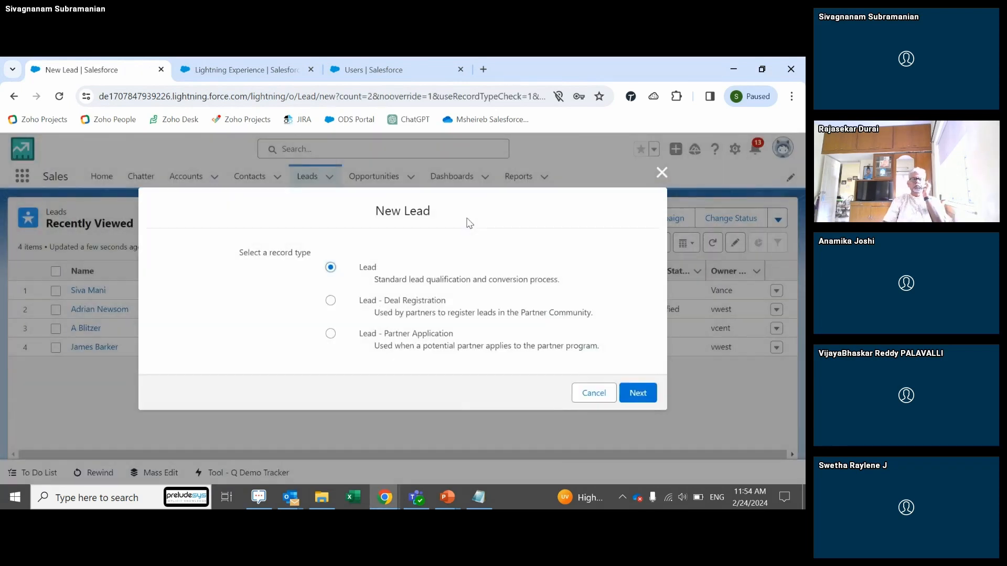
{"action": "left_click", "coordinate": [634, 394]}
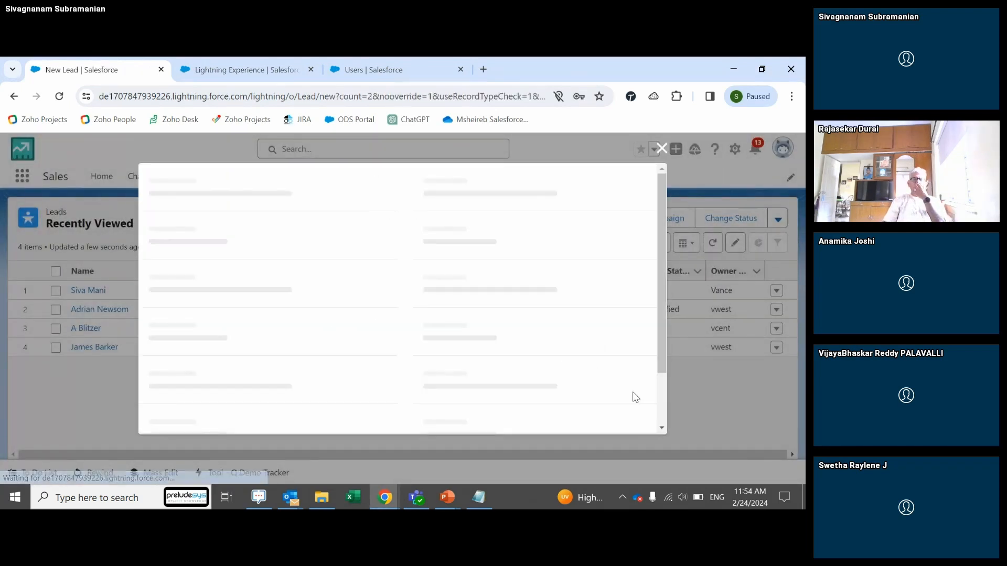
{"action": "left_click", "coordinate": [277, 308]}
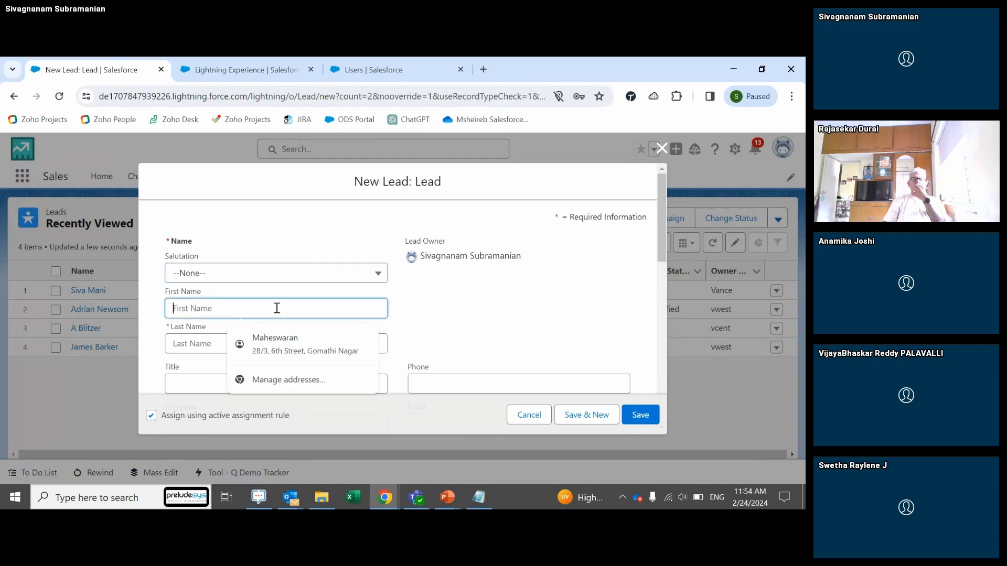
{"action": "type", "text": "T"}
{"action": "key", "text": "BackSpace"}
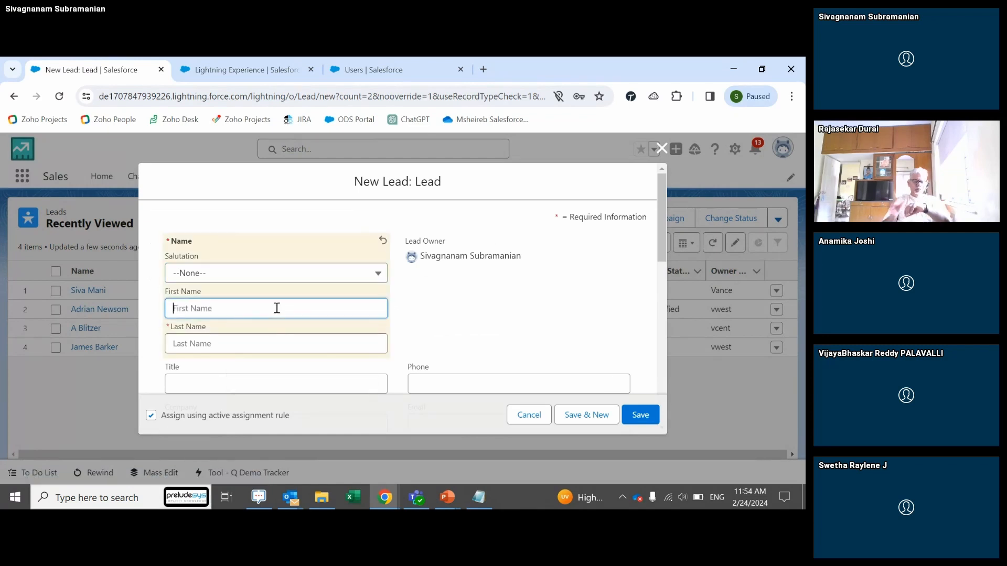
{"action": "type", "text": "Test"}
{"action": "key", "text": "Tab"}
{"action": "type", "text": "A"}
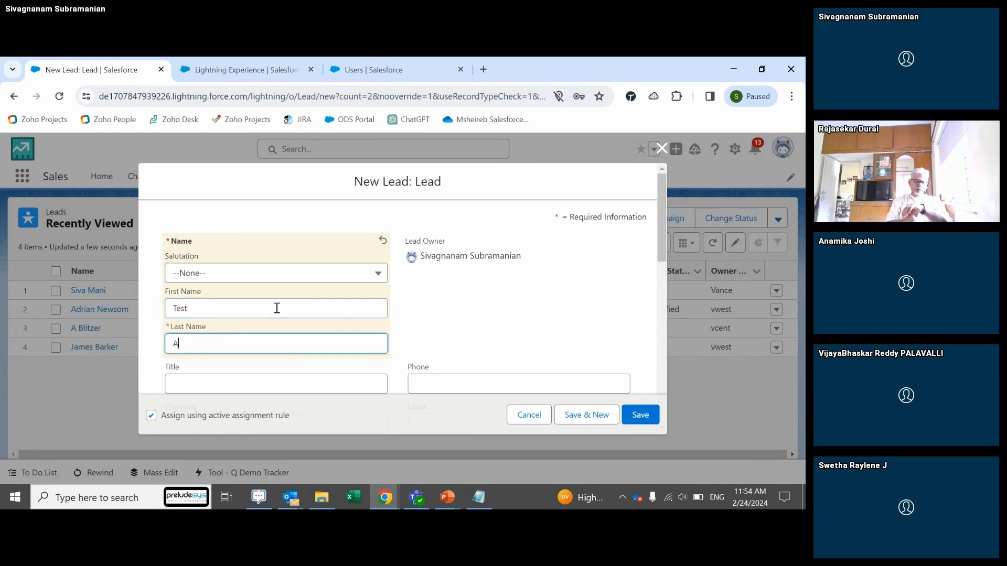
{"action": "type", "text": "ssignment"}
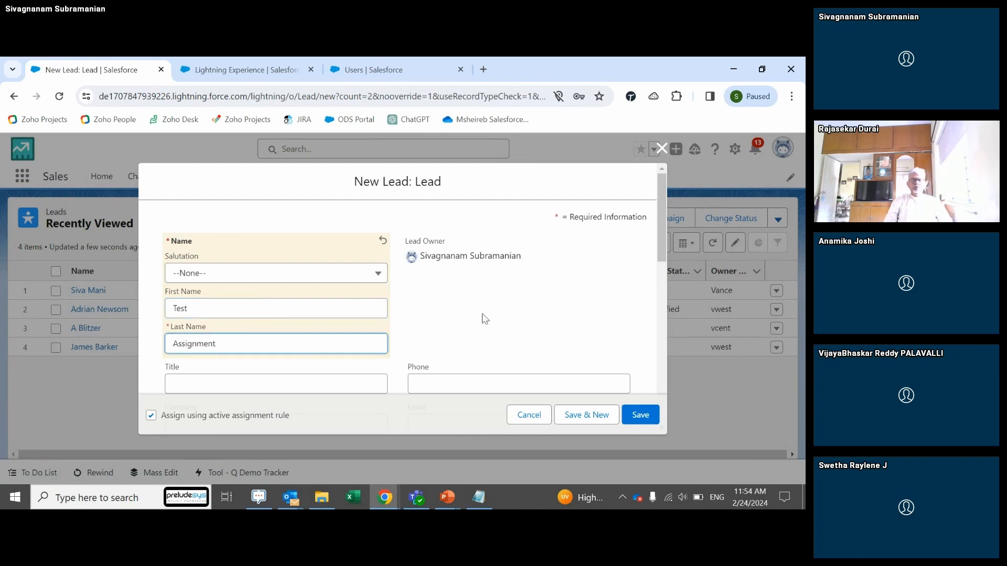
Step: Add a sample e-mail and country IND, then save with the assignment rule applied
{"action": "left_click_drag", "start_coordinate": [661, 226], "coordinate": [670, 285]}
{"action": "left_click", "coordinate": [502, 247]}
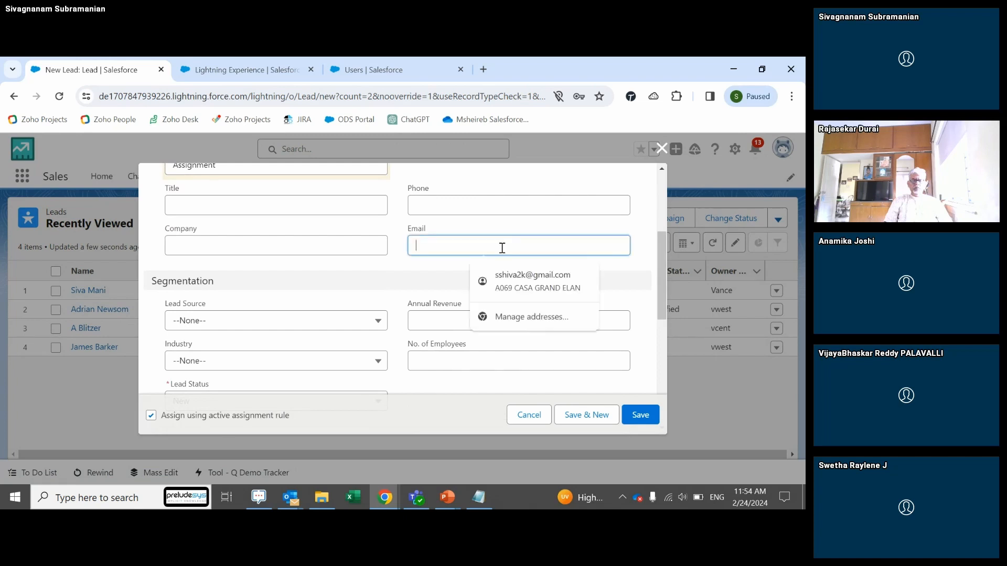
{"action": "type", "text": "abc"}
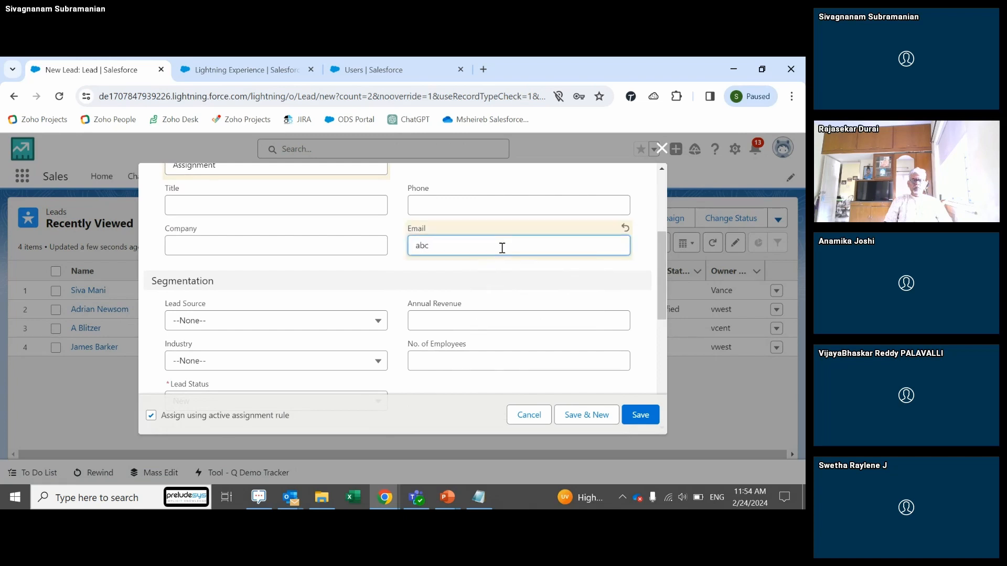
{"action": "type", "text": "@yahoo.com"}
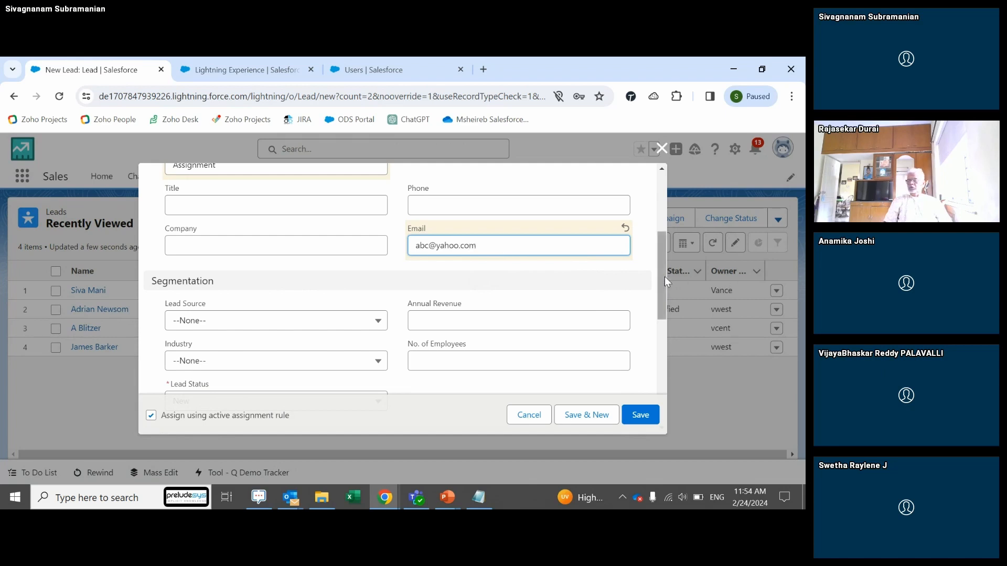
{"action": "left_click_drag", "start_coordinate": [665, 276], "coordinate": [669, 369]}
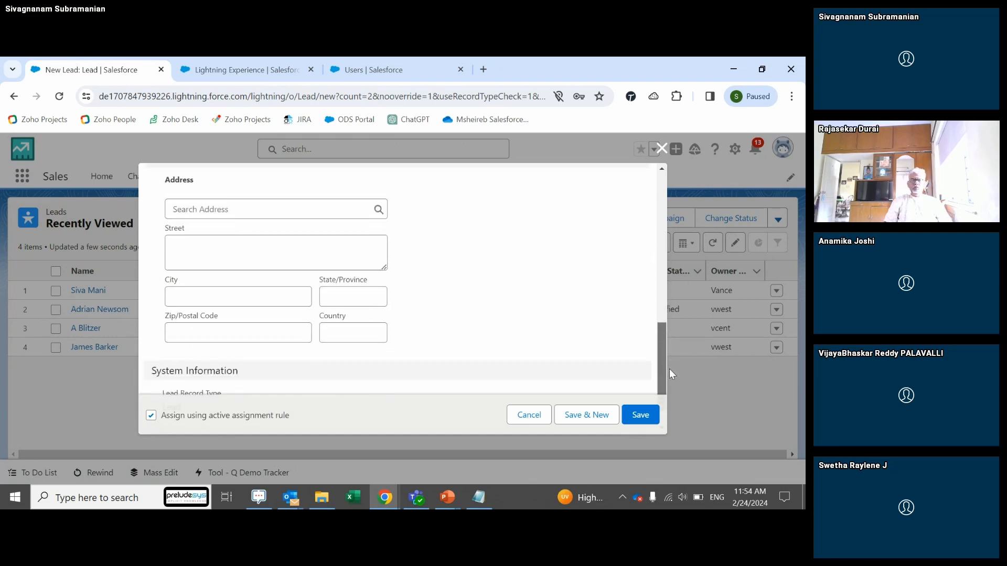
{"action": "left_click", "coordinate": [342, 315]}
{"action": "type", "text": "INDIA"}
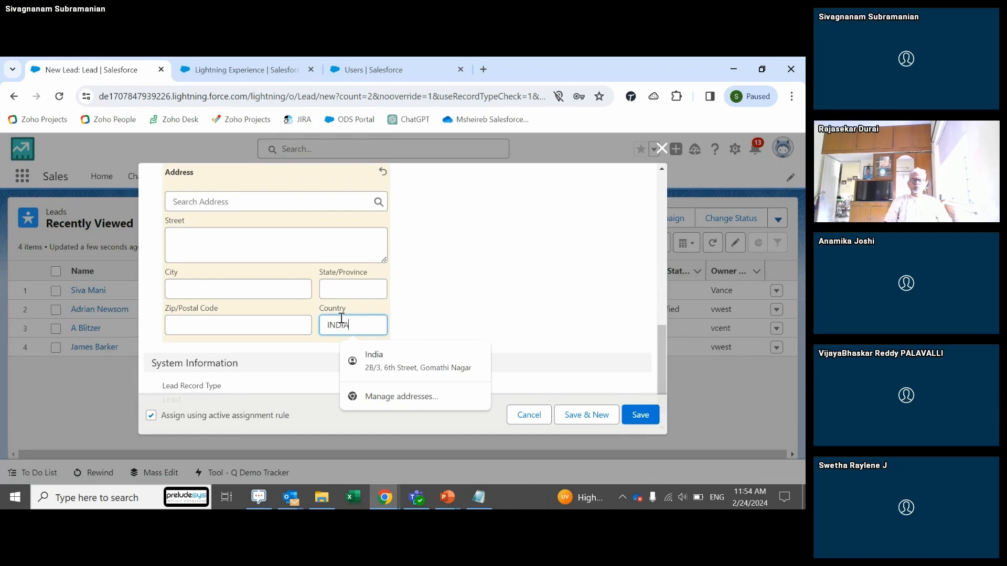
{"action": "left_click", "coordinate": [634, 412]}
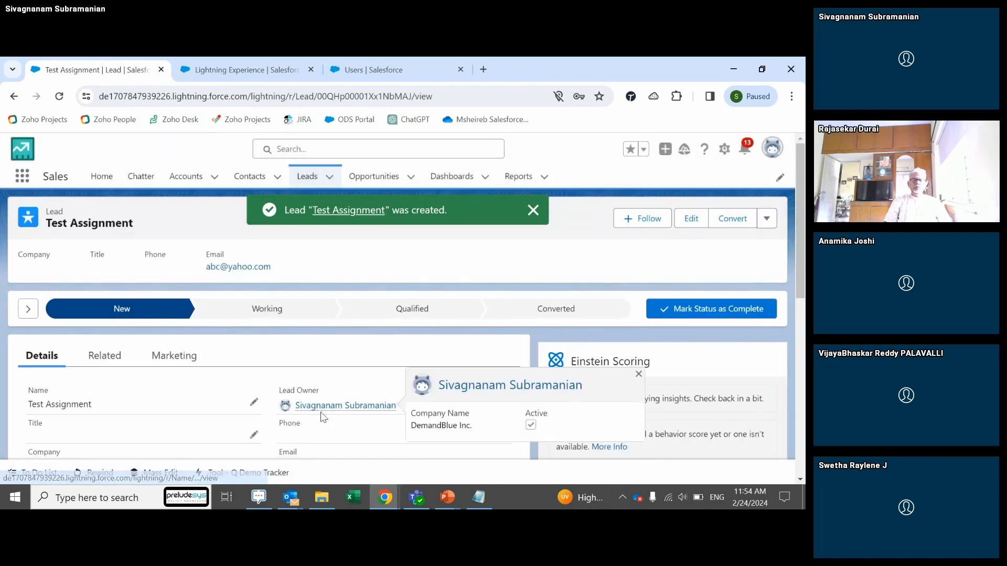
Step: Check the Test Assignment lead's owner, then switch to the other browser window
{"action": "mouse_move", "coordinate": [321, 416]}
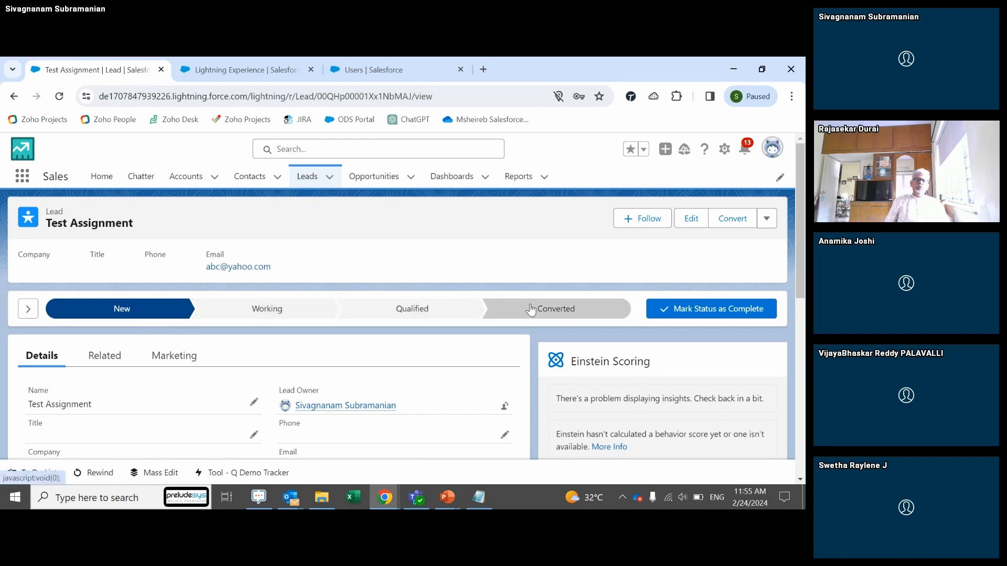
{"action": "key", "text": "alt+Tab"}
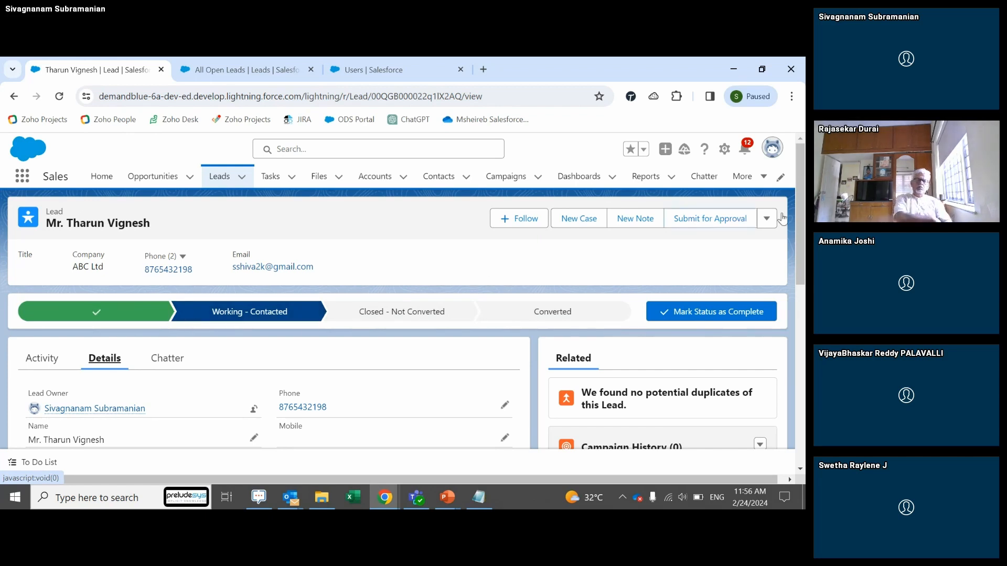
Step: Review the Lead Status values, leaving Working - Contacted unchanged, then go to setup Users
{"action": "left_click_drag", "start_coordinate": [802, 219], "coordinate": [802, 295]}
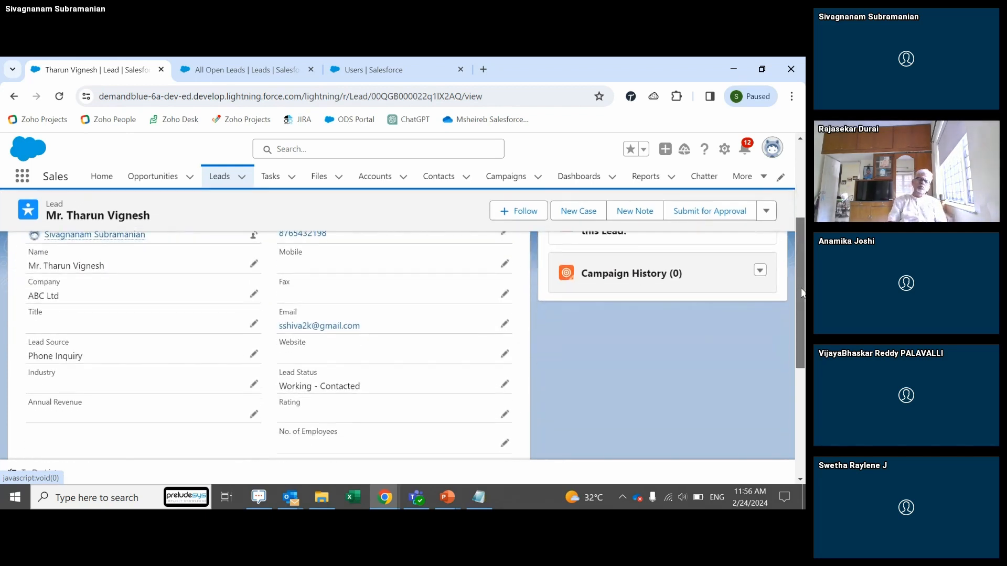
{"action": "left_click", "coordinate": [505, 383]}
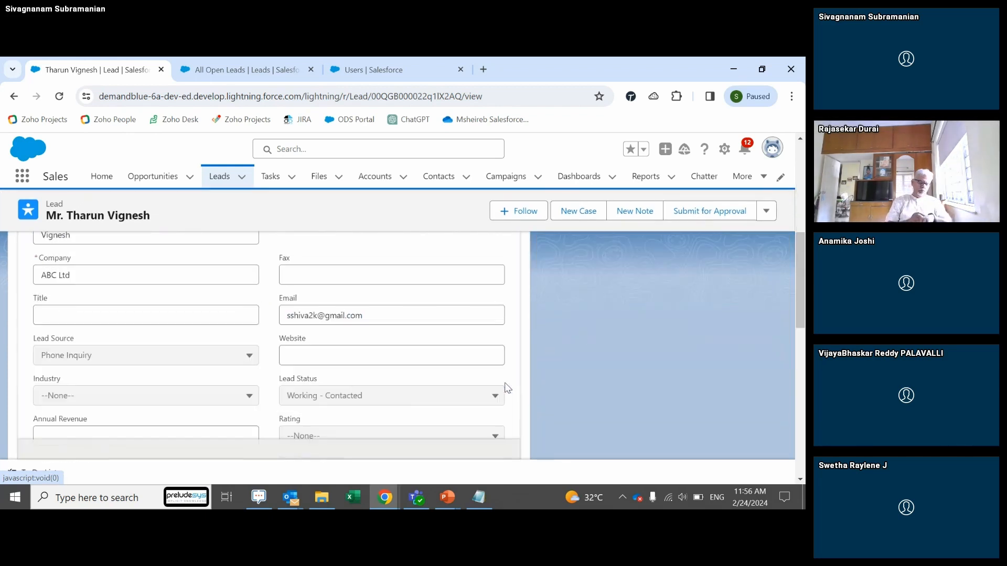
{"action": "left_click", "coordinate": [385, 397]}
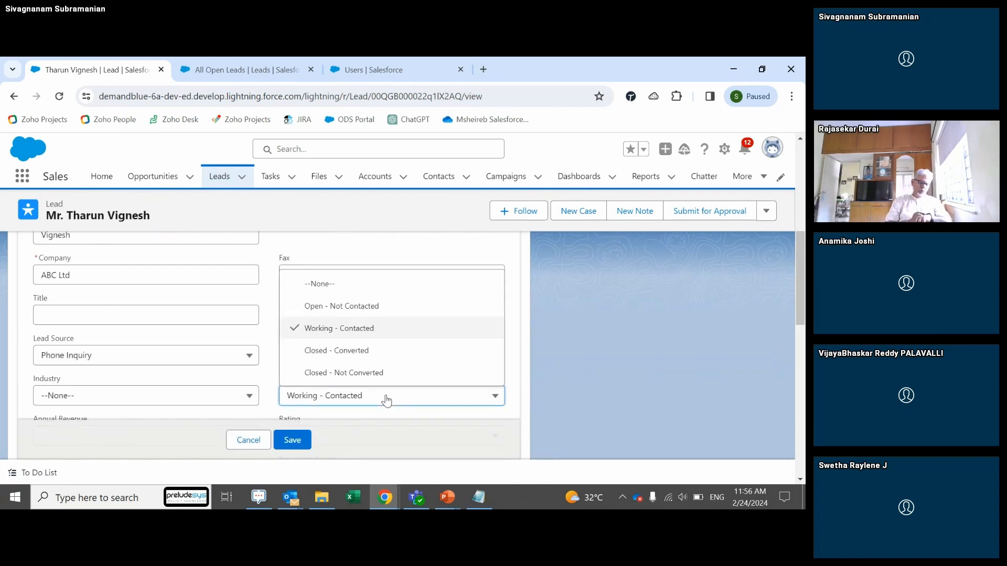
{"action": "left_click", "coordinate": [730, 161]}
{"action": "left_click", "coordinate": [277, 71]}
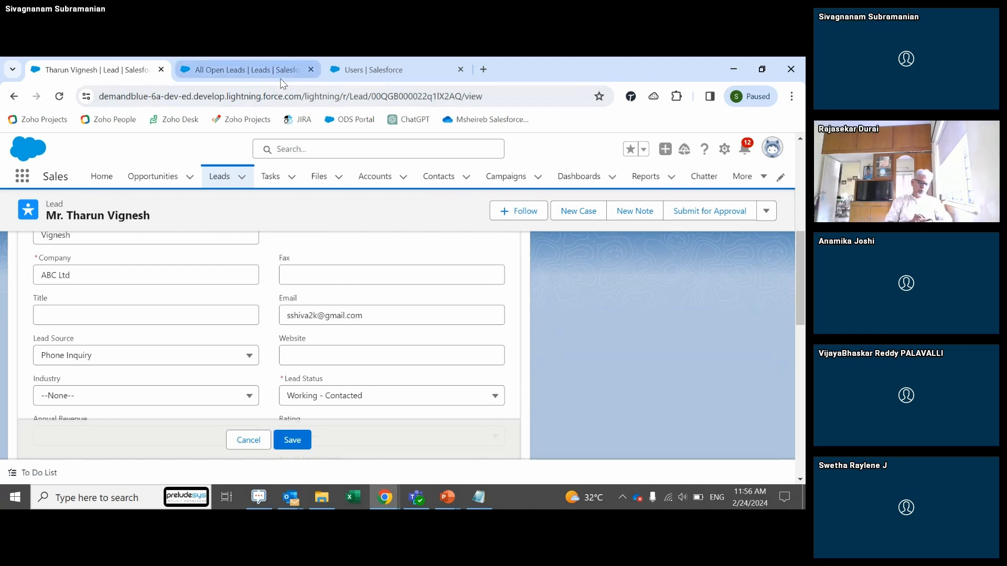
{"action": "left_click", "coordinate": [367, 70]}
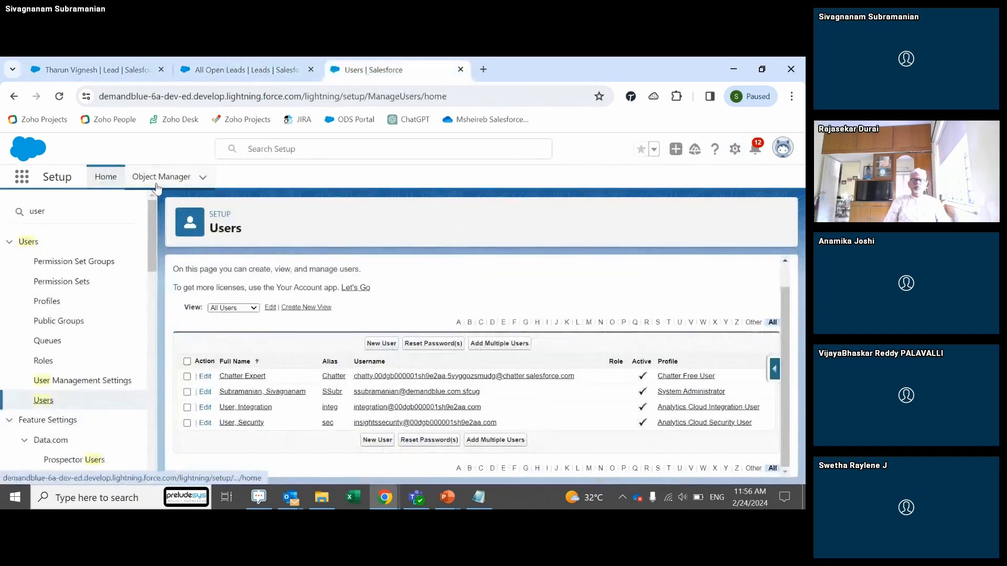
Step: In Object Manager, find the Lead object's Lead Status field and review its picklist values
{"action": "left_click", "coordinate": [157, 184]}
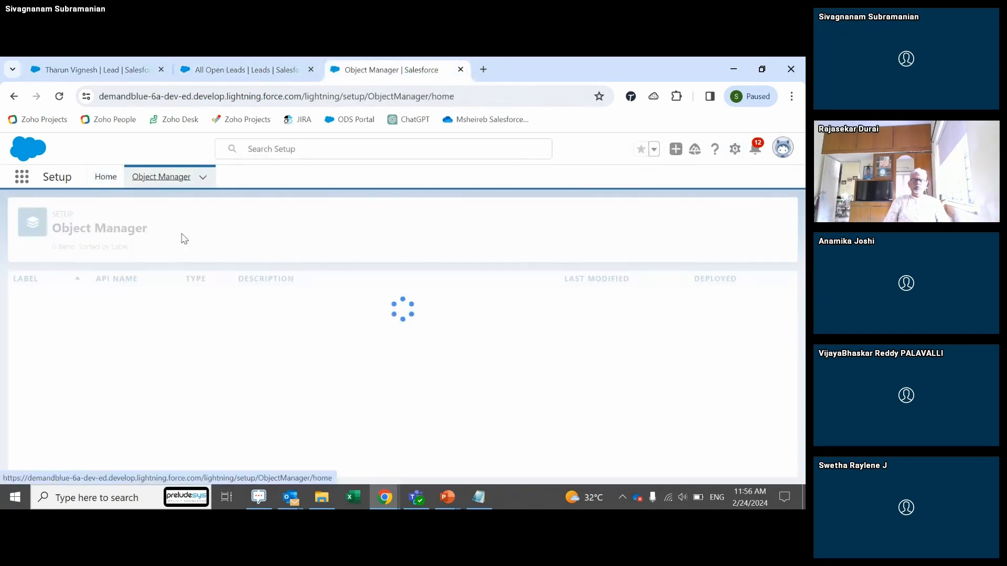
{"action": "left_click", "coordinate": [576, 218]}
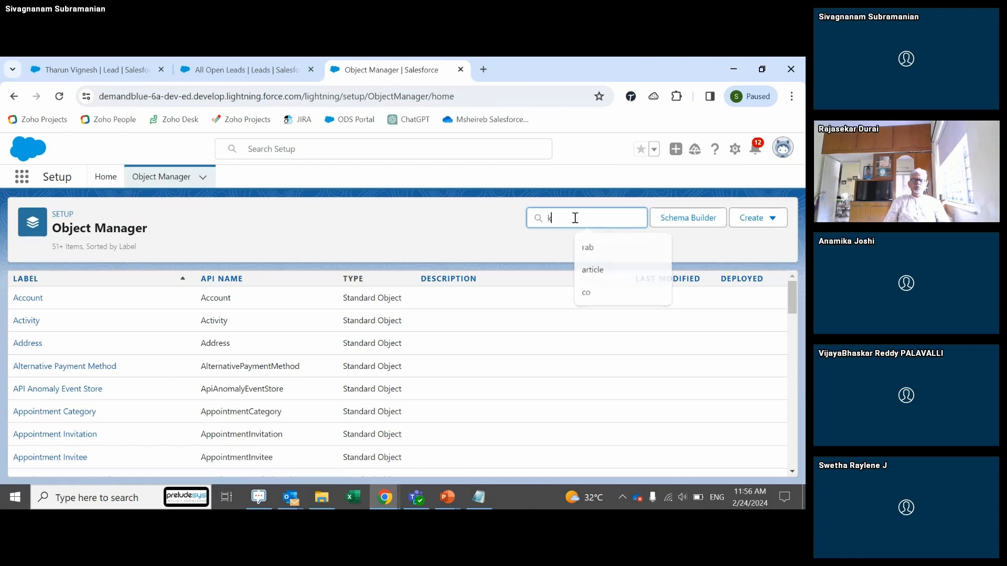
{"action": "type", "text": "lead"}
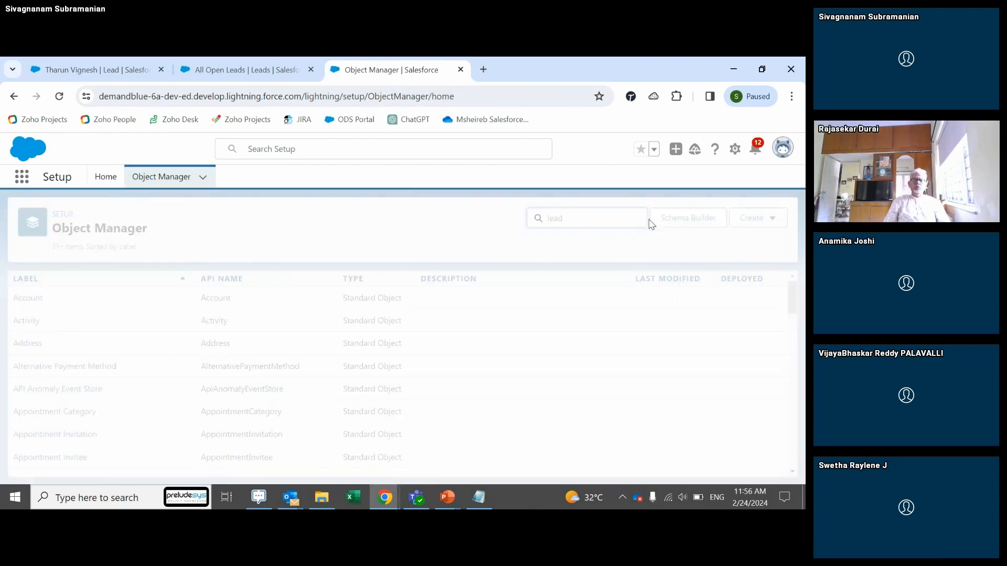
{"action": "left_click", "coordinate": [28, 299]}
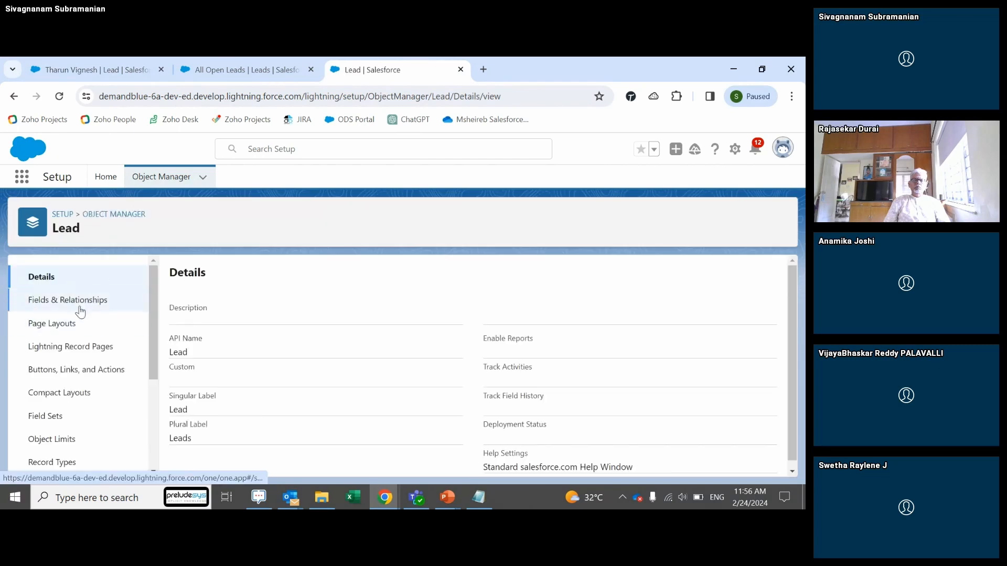
{"action": "left_click", "coordinate": [74, 299]}
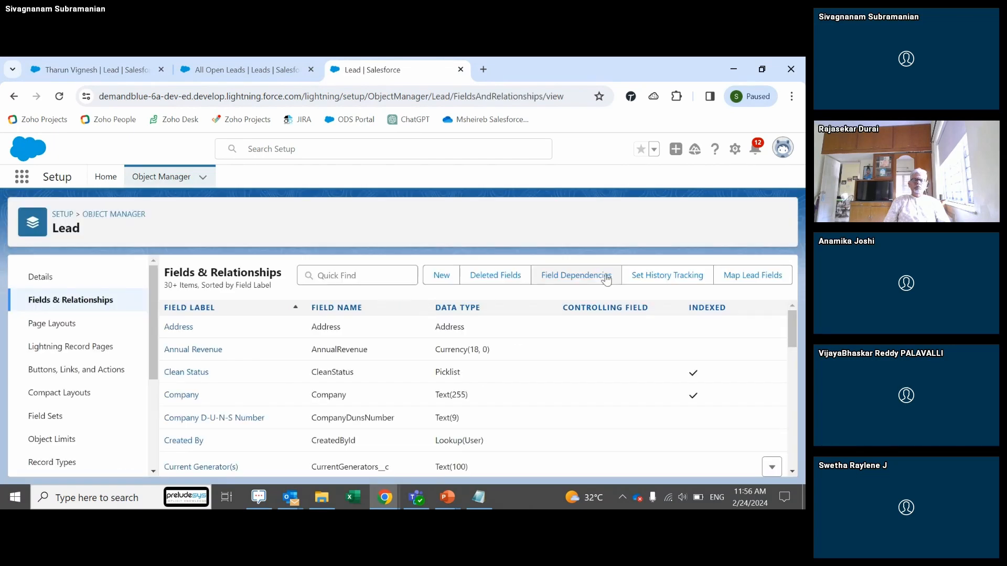
{"action": "left_click", "coordinate": [377, 280]}
{"action": "type", "text": "star"}
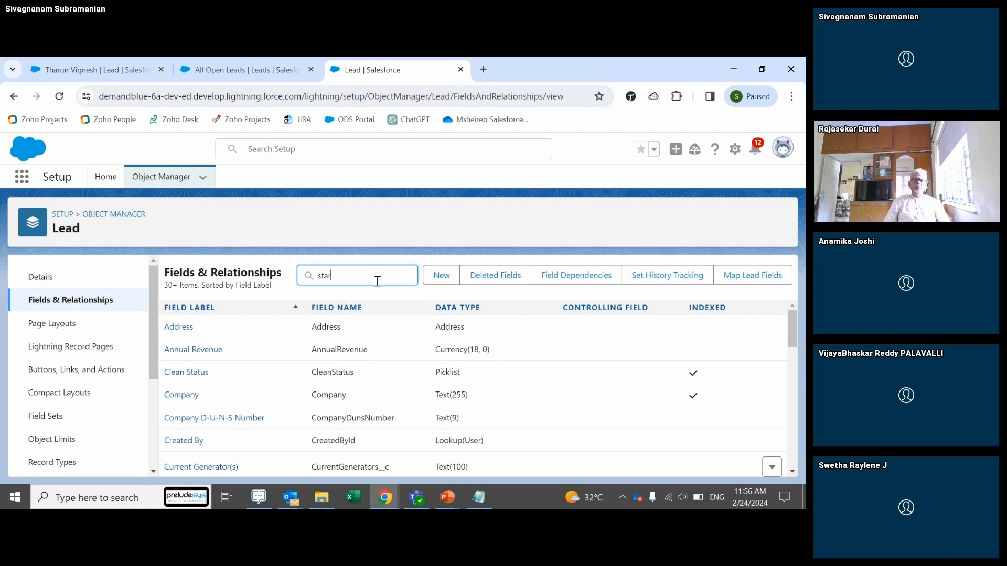
{"action": "key", "text": "BackSpace"}
{"action": "type", "text": "t"}
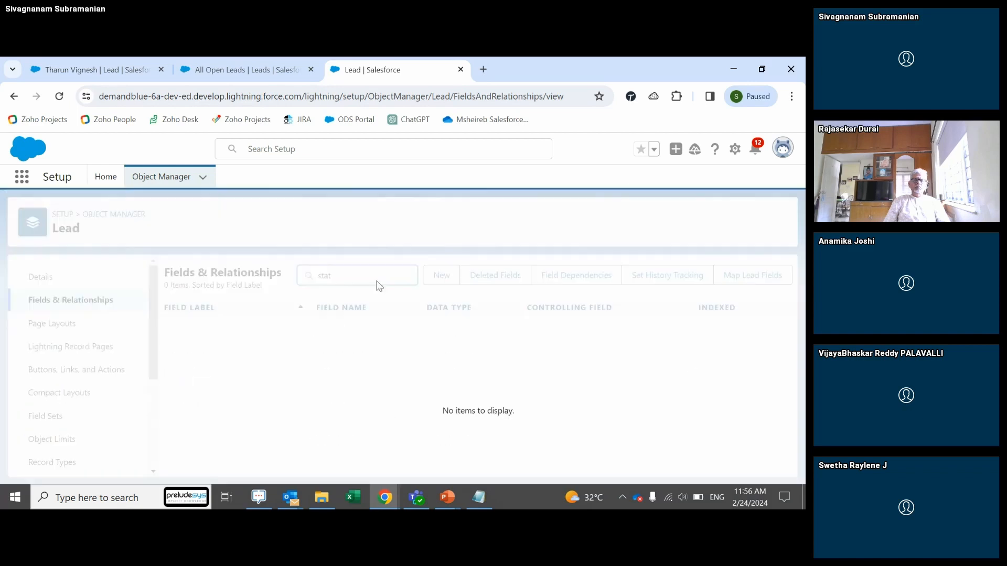
{"action": "left_click", "coordinate": [183, 354]}
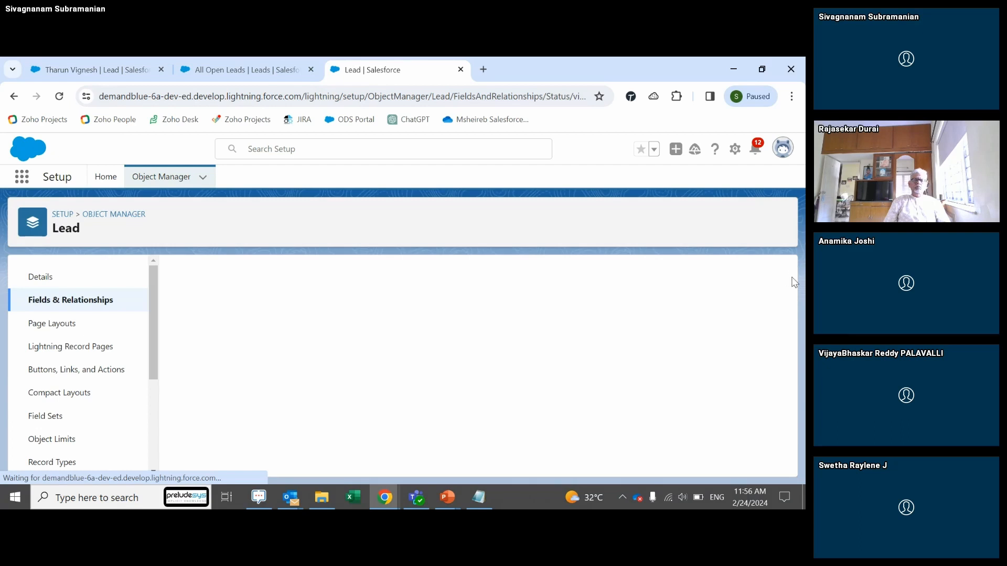
{"action": "left_click_drag", "start_coordinate": [786, 277], "coordinate": [778, 402]}
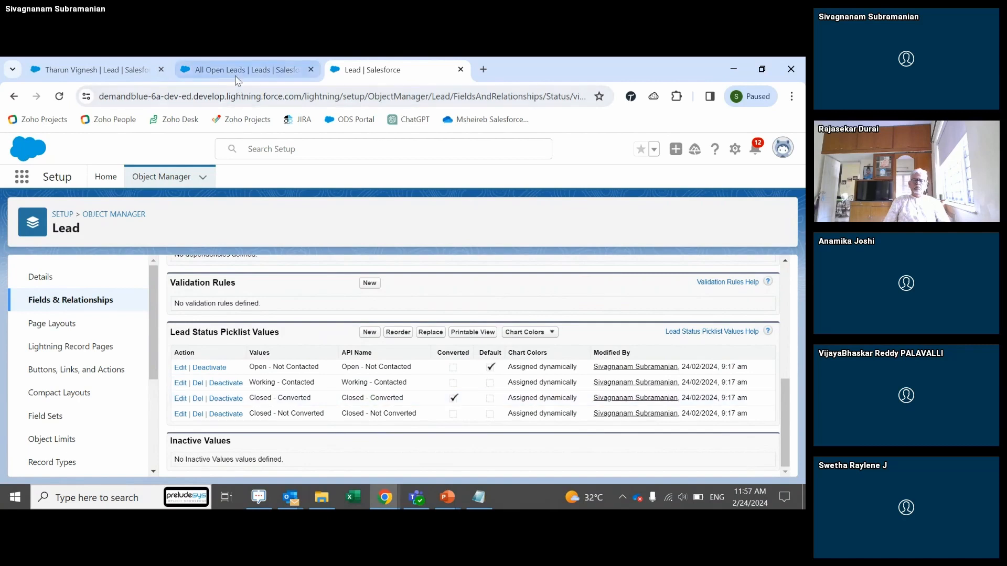
Step: Cancel the pending lead status edit and return to the Lead Management slideshow
{"action": "left_click", "coordinate": [97, 69]}
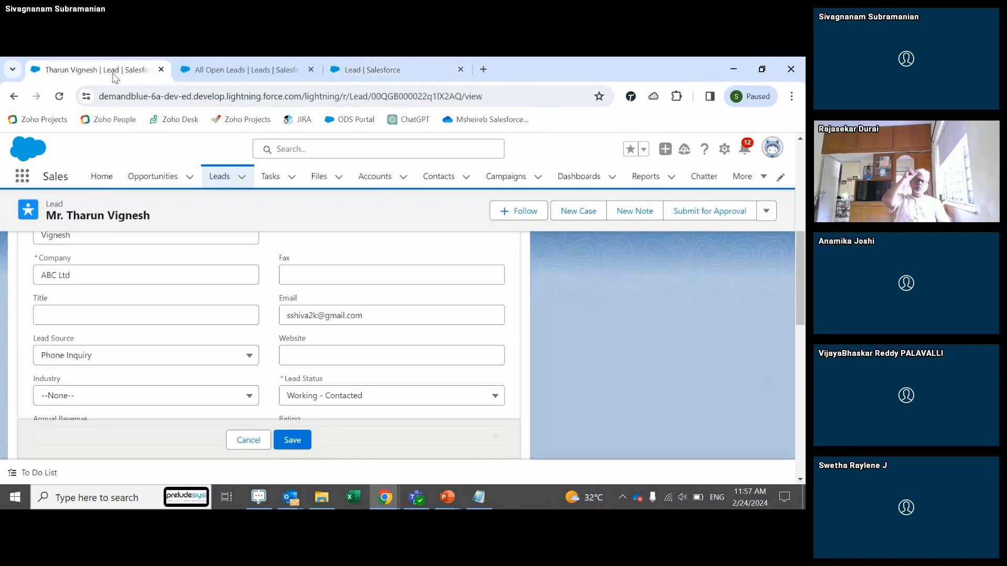
{"action": "left_click", "coordinate": [249, 441]}
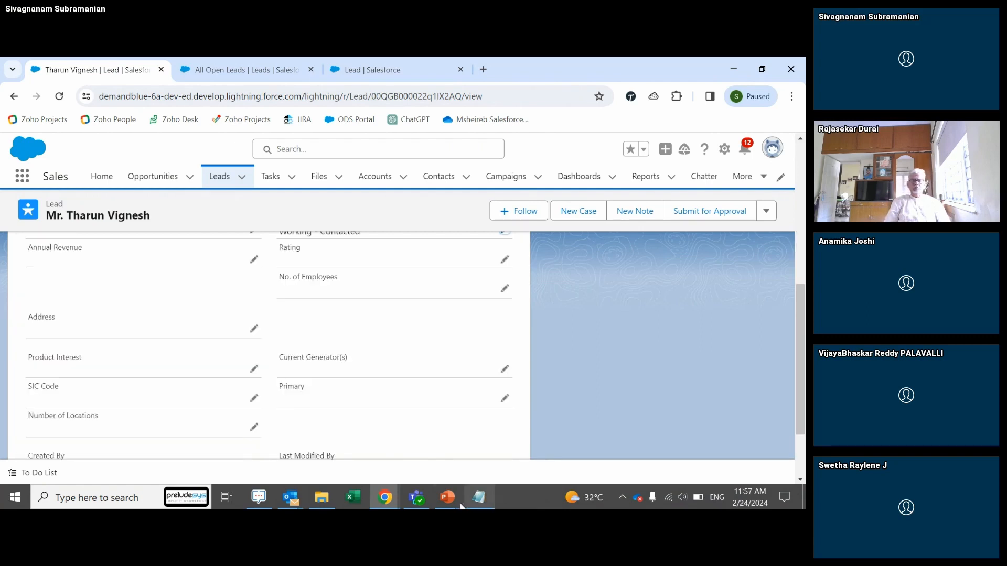
{"action": "mouse_move", "coordinate": [461, 506]}
{"action": "left_click", "coordinate": [515, 471]}
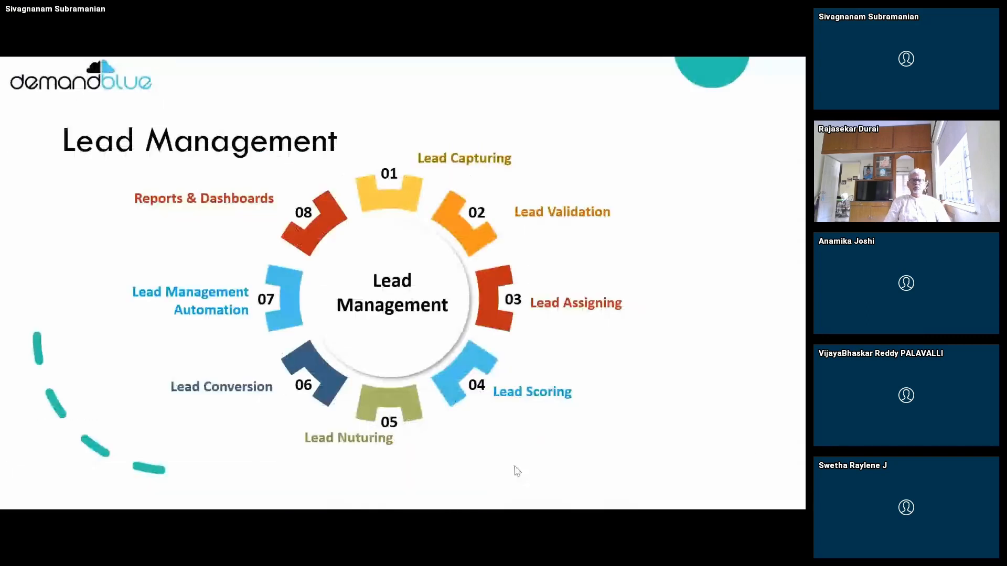
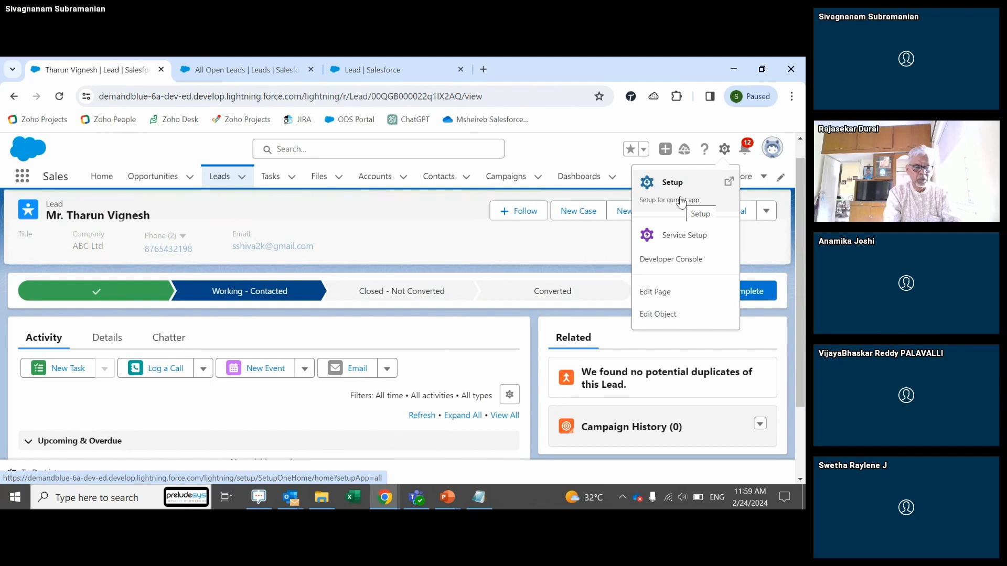
Step: Close the Setup home tab and open the Lead record page in Lightning App Builder
{"action": "left_click", "coordinate": [681, 202]}
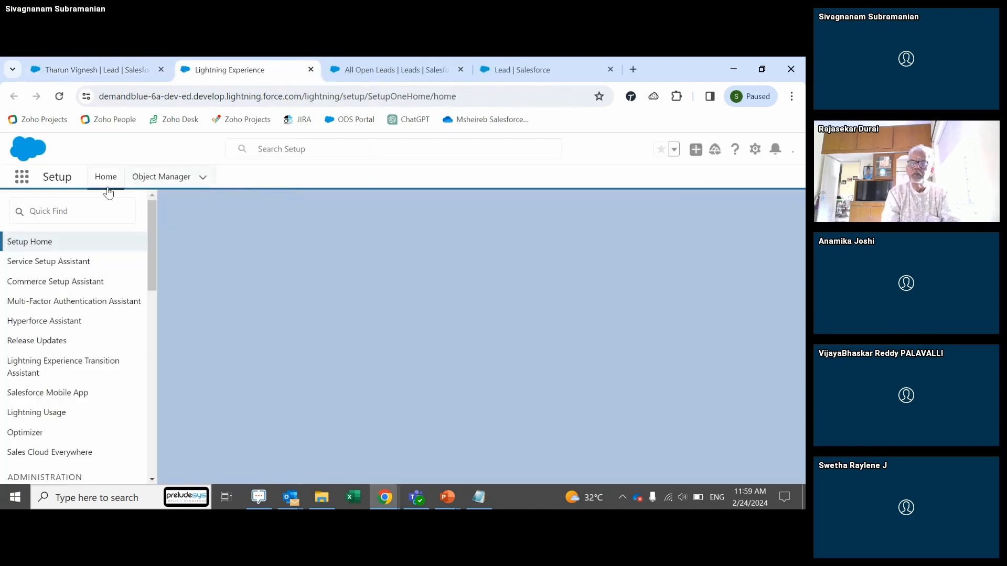
{"action": "left_click", "coordinate": [311, 69]}
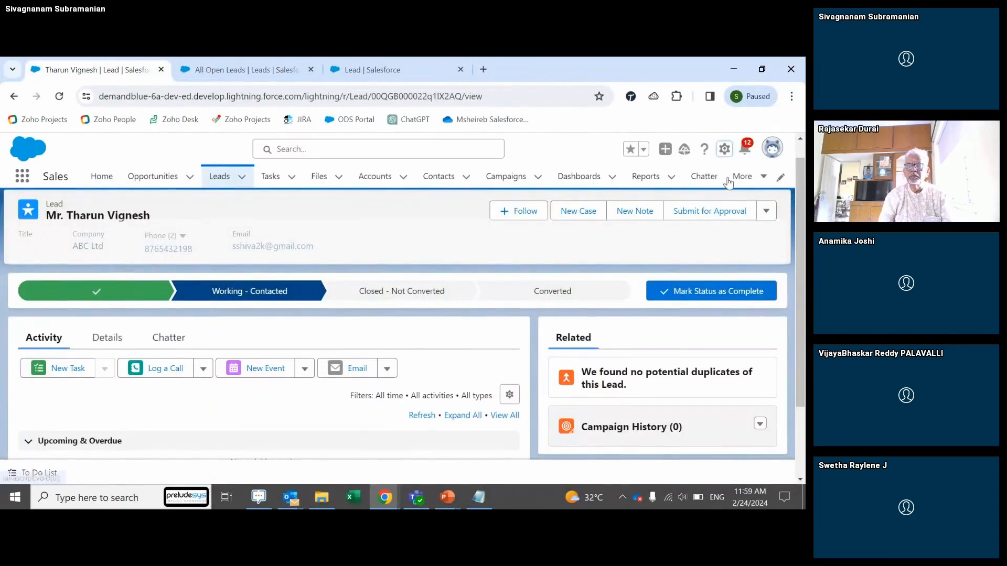
{"action": "left_click", "coordinate": [724, 149]}
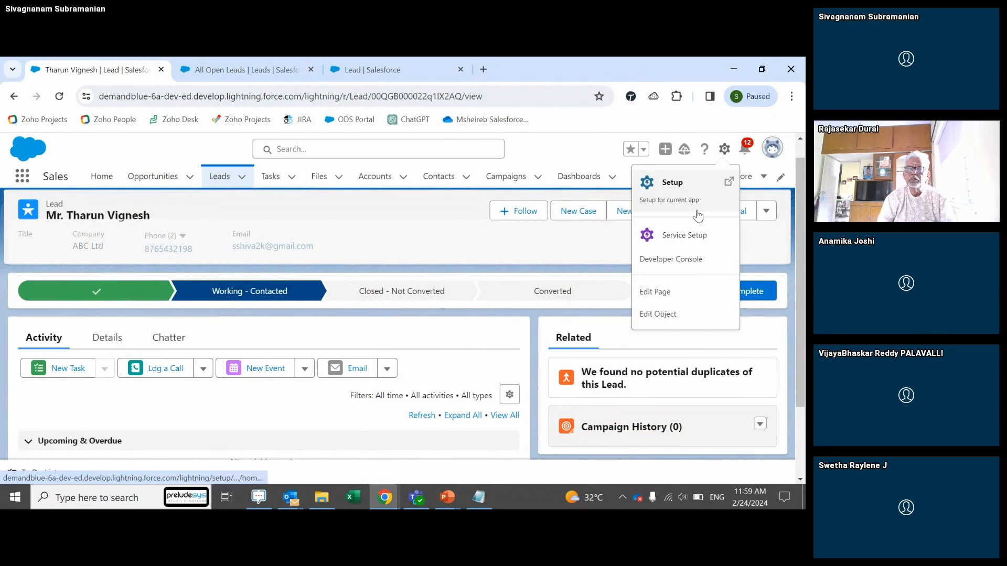
{"action": "left_click", "coordinate": [678, 292]}
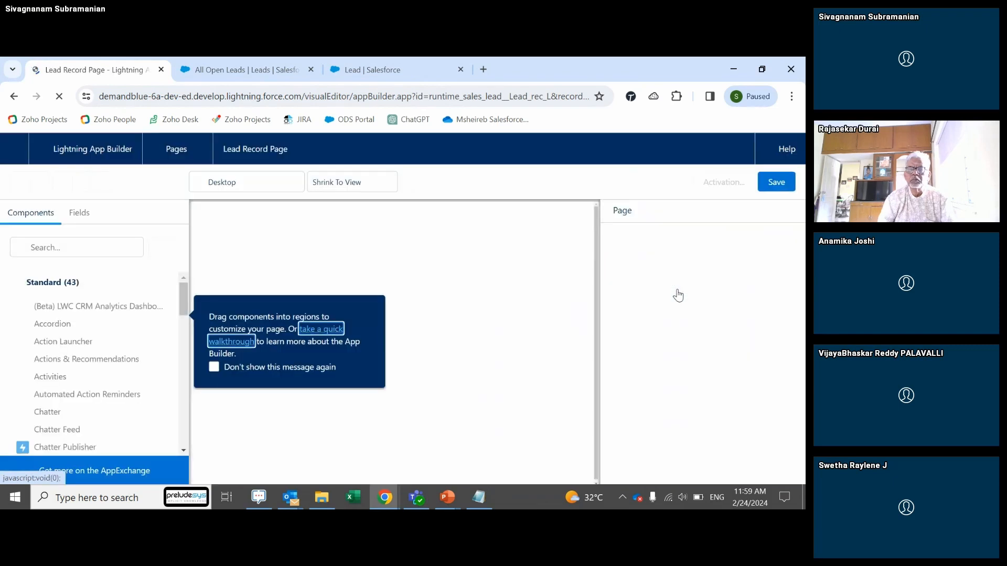
Step: Search the component list for 'sco', clear the search, then switch windows
{"action": "left_click", "coordinate": [89, 248]}
{"action": "type", "text": "sco"}
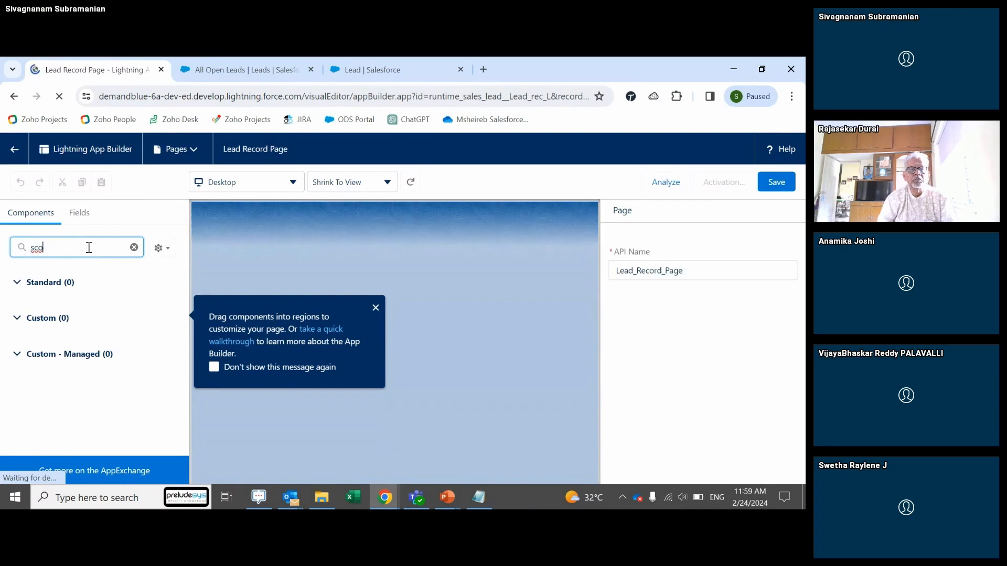
{"action": "key", "text": "BackSpace"}
{"action": "key", "text": "BackSpace"}
{"action": "key", "text": "BackSpace"}
{"action": "key", "text": "alt+Tab"}
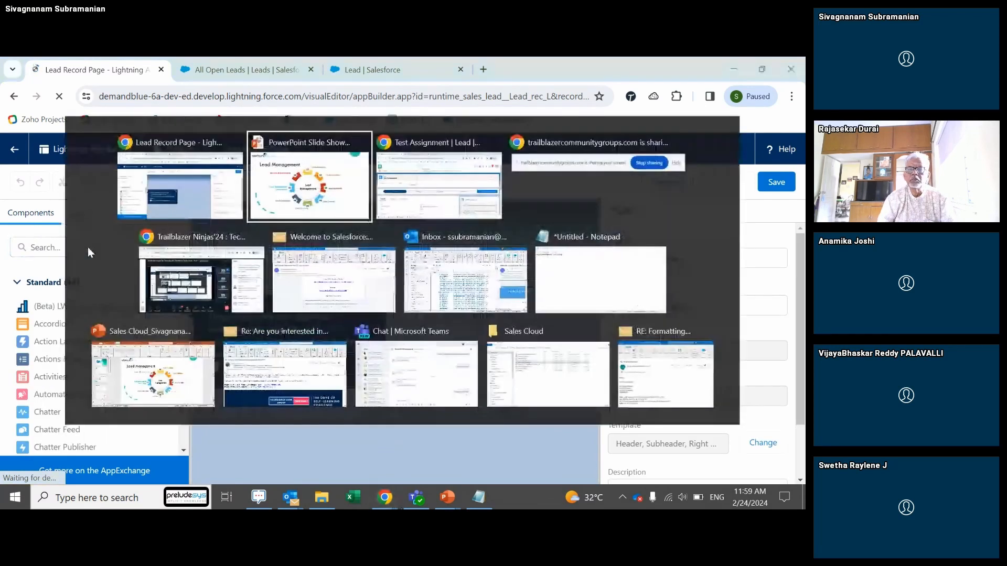
Step: Switch to the Test Assignment lead and point out its Einstein Scoring card
{"action": "key", "text": "alt+Tab"}
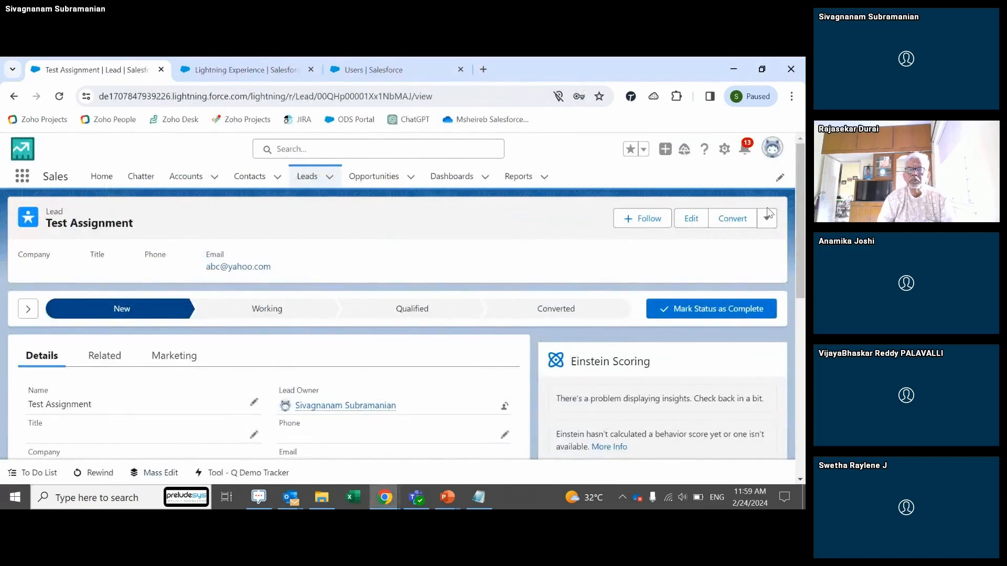
{"action": "mouse_move", "coordinate": [803, 212]}
{"action": "left_mouse_down"}
{"action": "mouse_move", "coordinate": [804, 236]}
{"action": "mouse_move", "coordinate": [795, 223]}
{"action": "left_mouse_up"}
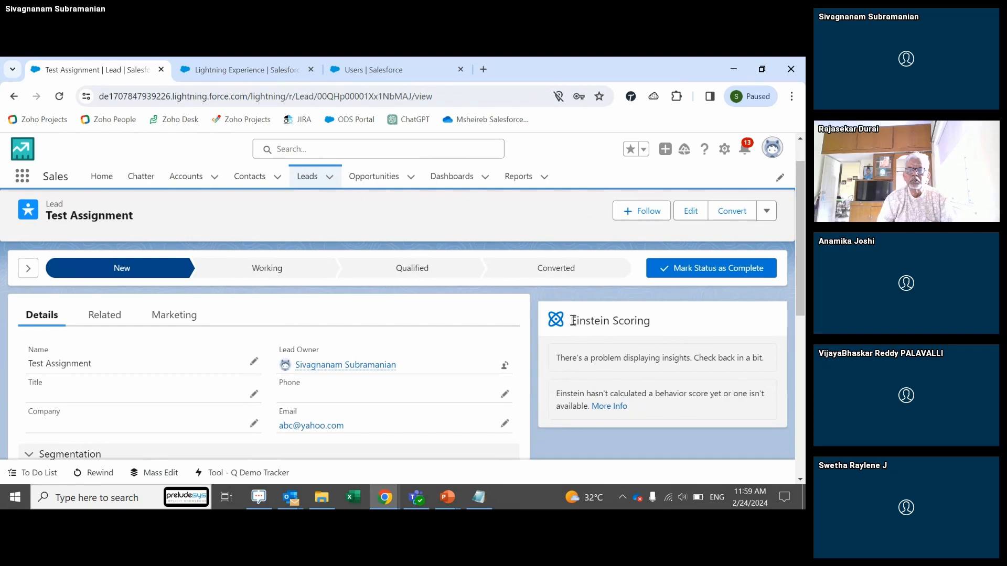
{"action": "left_click_drag", "start_coordinate": [573, 321], "coordinate": [654, 334]}
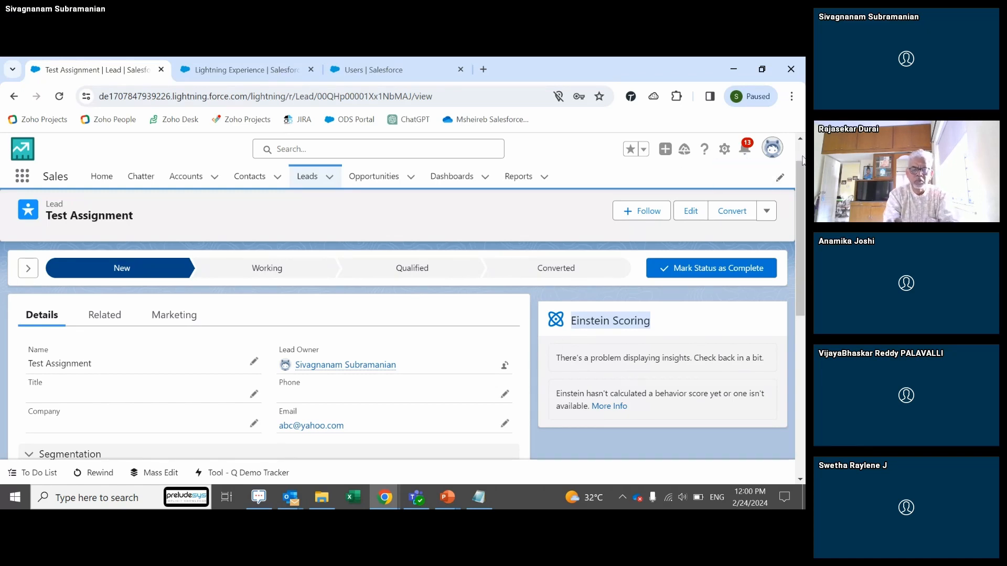
Step: Open the Test Assignment lead page in Lightning App Builder via gear > Edit Page
{"action": "left_click", "coordinate": [725, 151]}
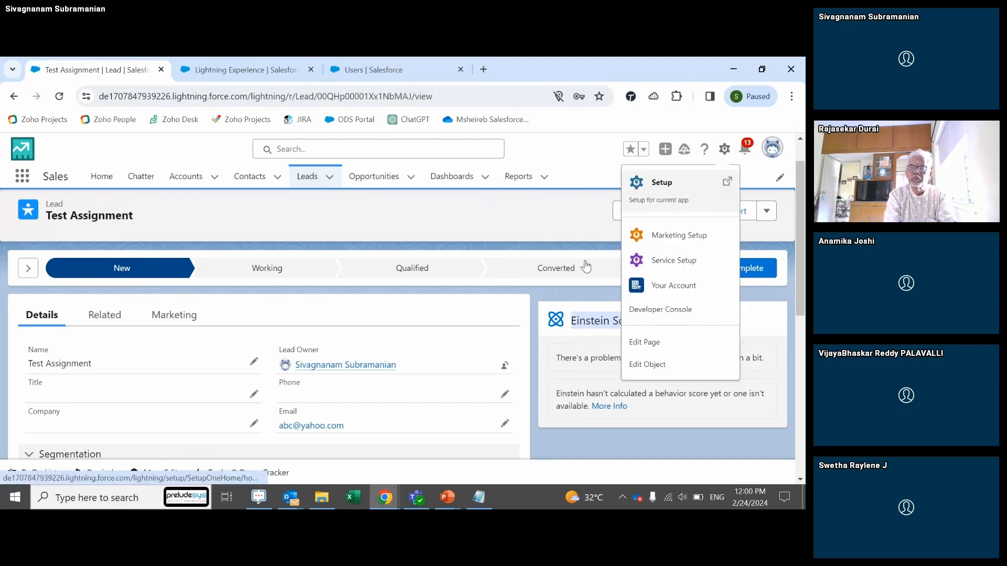
{"action": "left_click", "coordinate": [561, 239]}
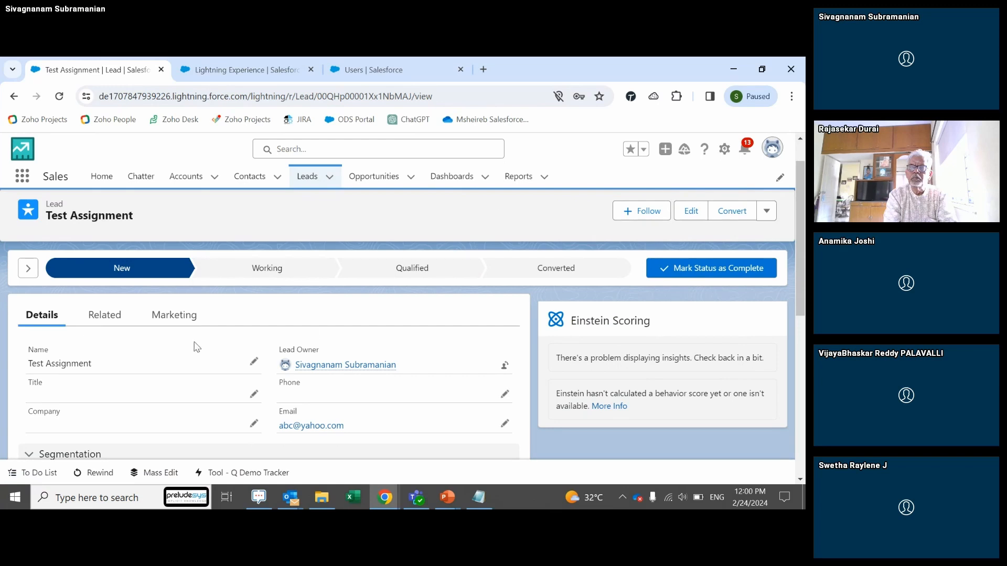
{"action": "left_click_drag", "start_coordinate": [800, 298], "coordinate": [797, 332]}
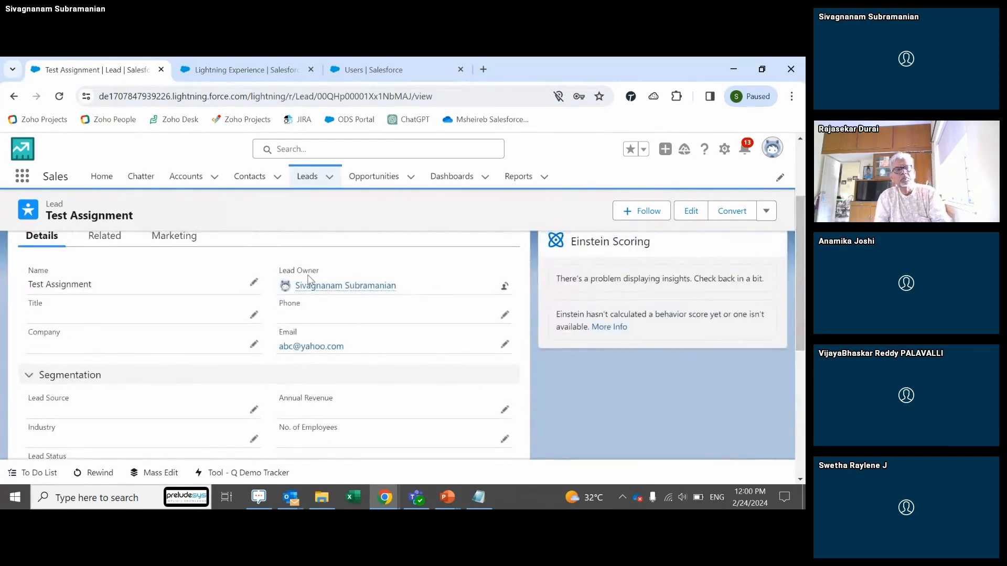
{"action": "left_click", "coordinate": [726, 151]}
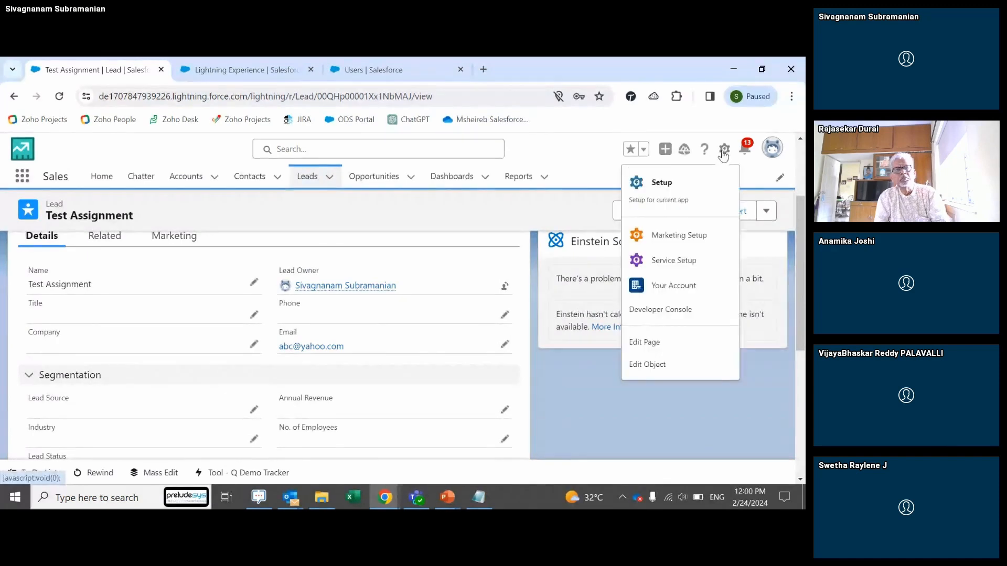
{"action": "left_click", "coordinate": [656, 342]}
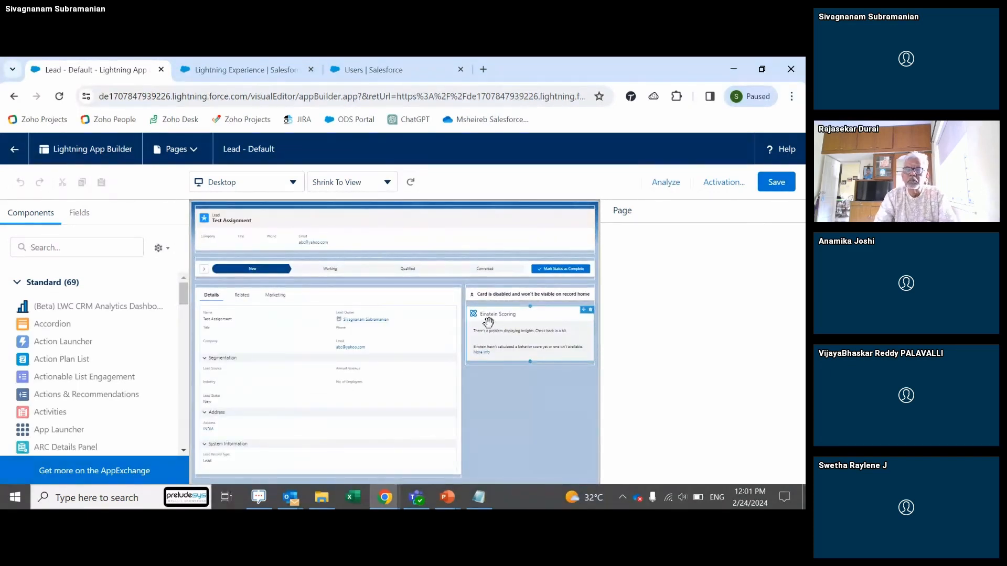
Step: Remove the Einstein Scoring card, then re-add it from the 'Ein' component search
{"action": "left_click", "coordinate": [591, 311]}
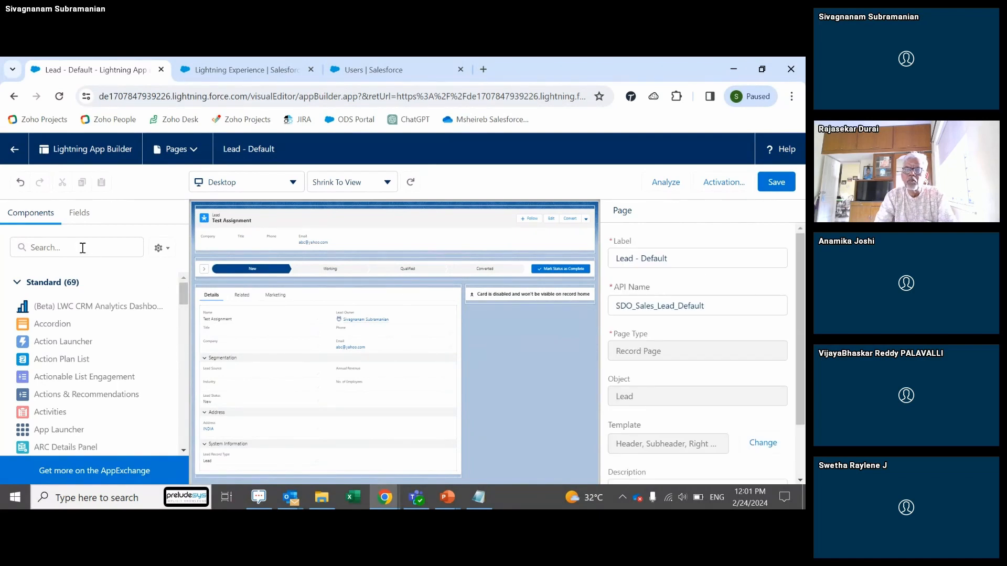
{"action": "left_click", "coordinate": [32, 250]}
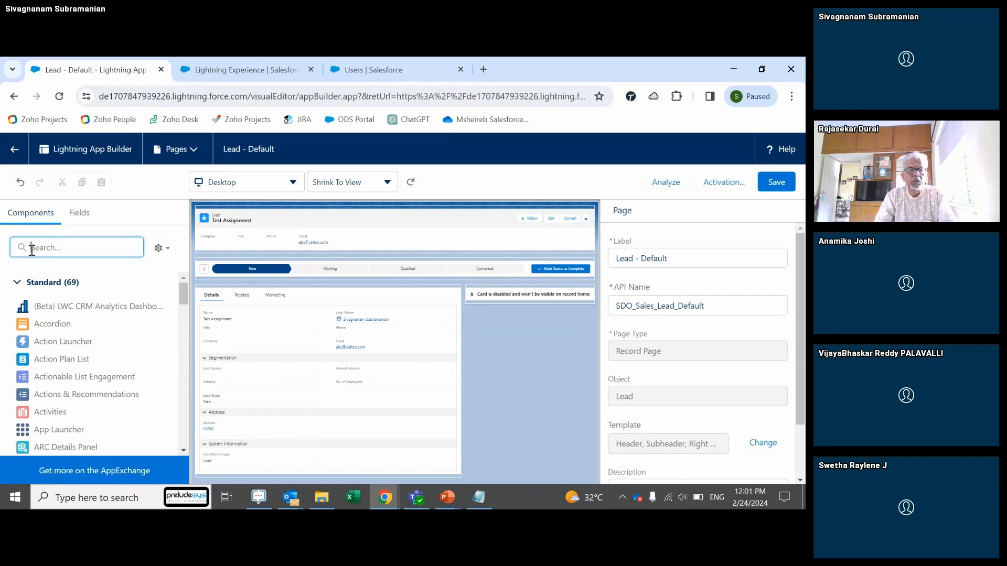
{"action": "type", "text": "Ein"}
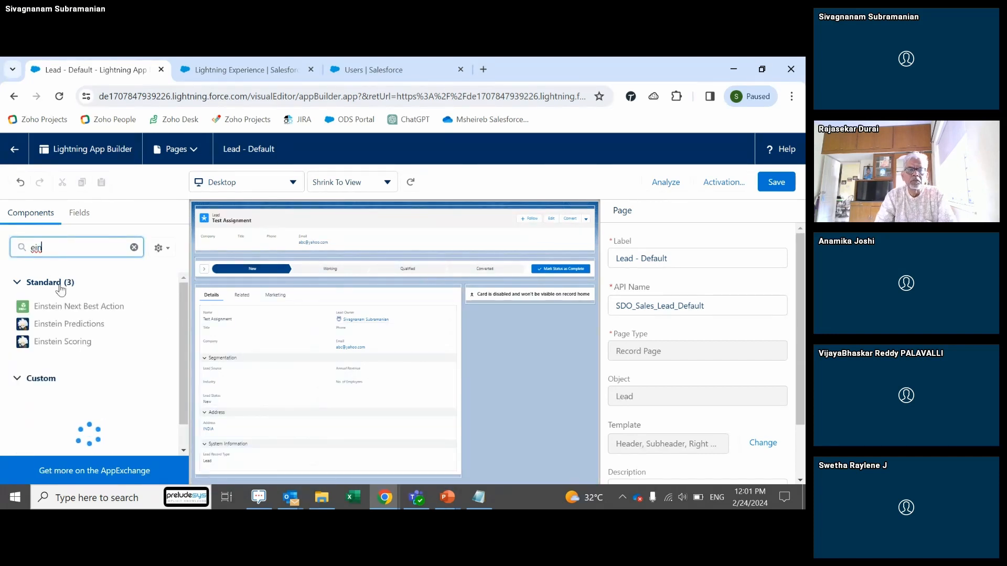
{"action": "left_click", "coordinate": [76, 348]}
{"action": "left_click_drag", "start_coordinate": [76, 347], "coordinate": [492, 306]}
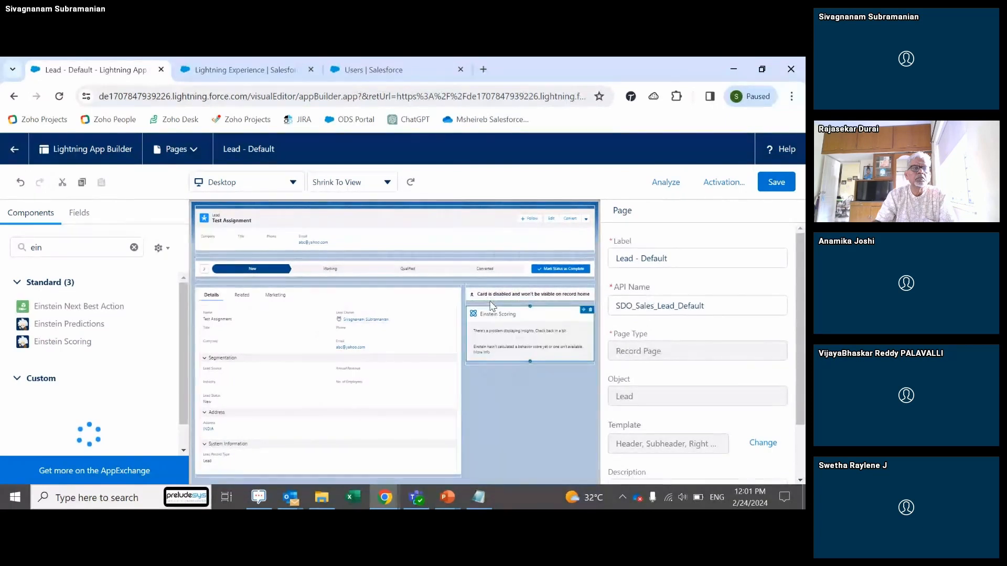
Step: Save the page, review its activation settings, and return to the lead record
{"action": "left_click", "coordinate": [780, 187]}
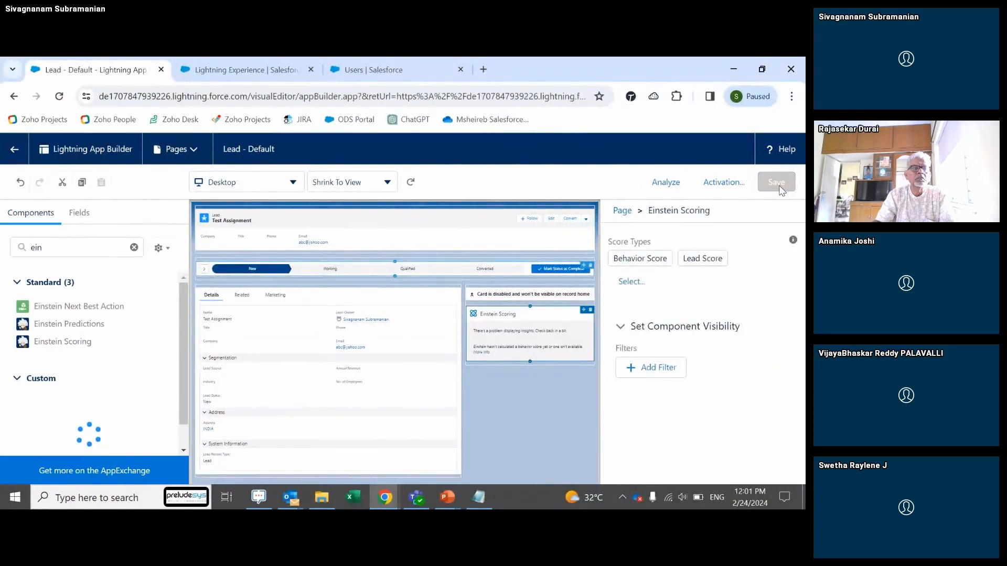
{"action": "left_click", "coordinate": [737, 187]}
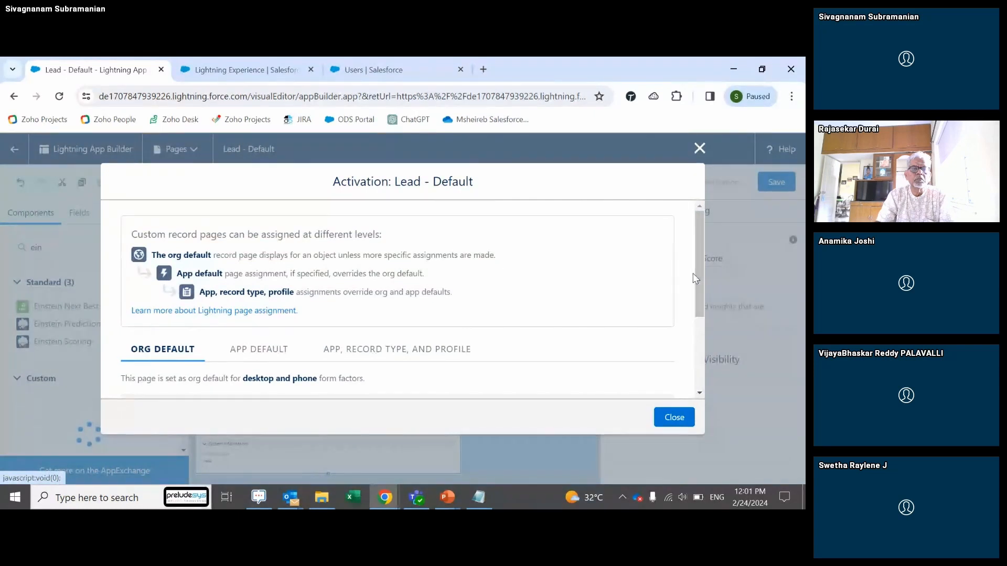
{"action": "left_click_drag", "start_coordinate": [699, 274], "coordinate": [698, 372]}
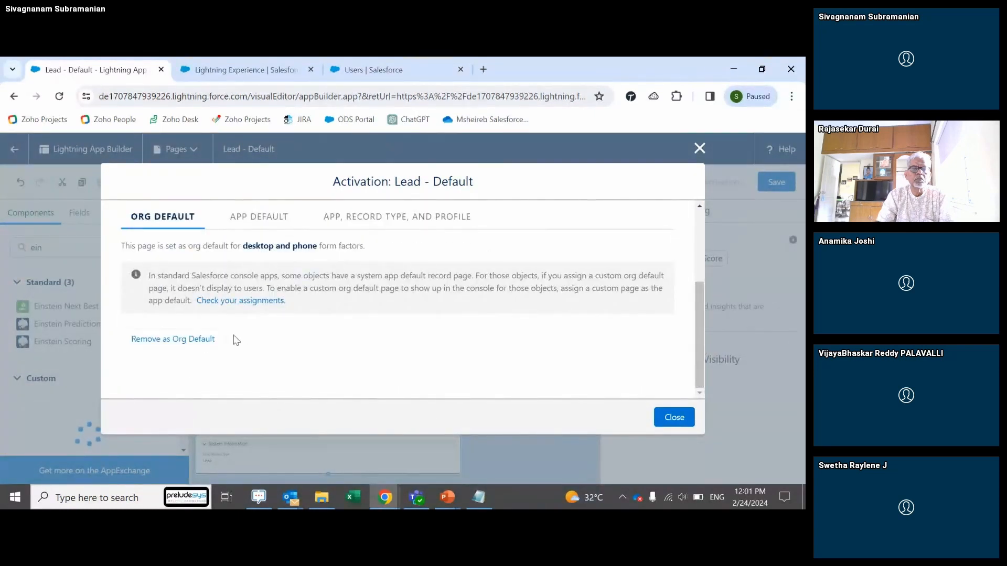
{"action": "left_click", "coordinate": [677, 419]}
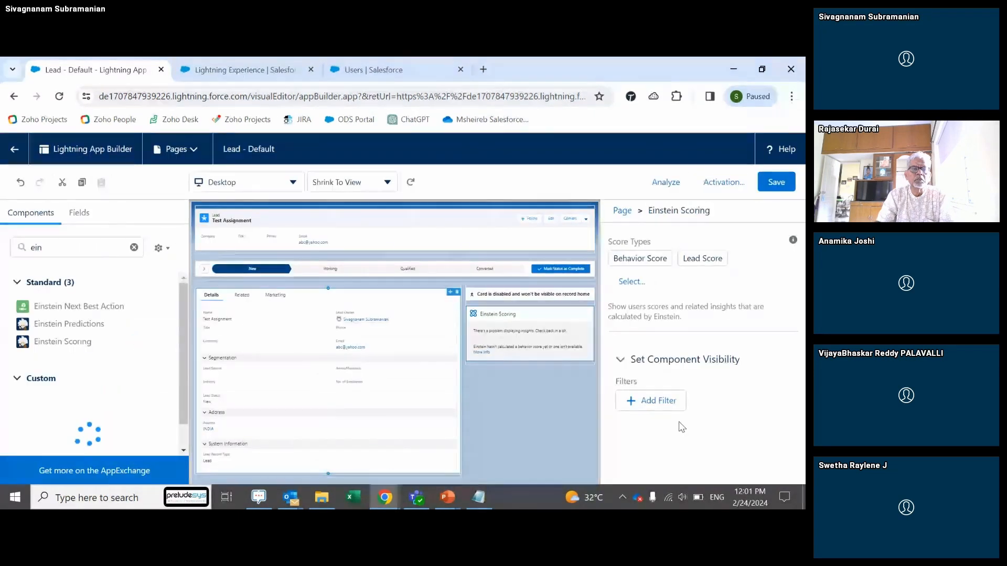
{"action": "left_click", "coordinate": [15, 151]}
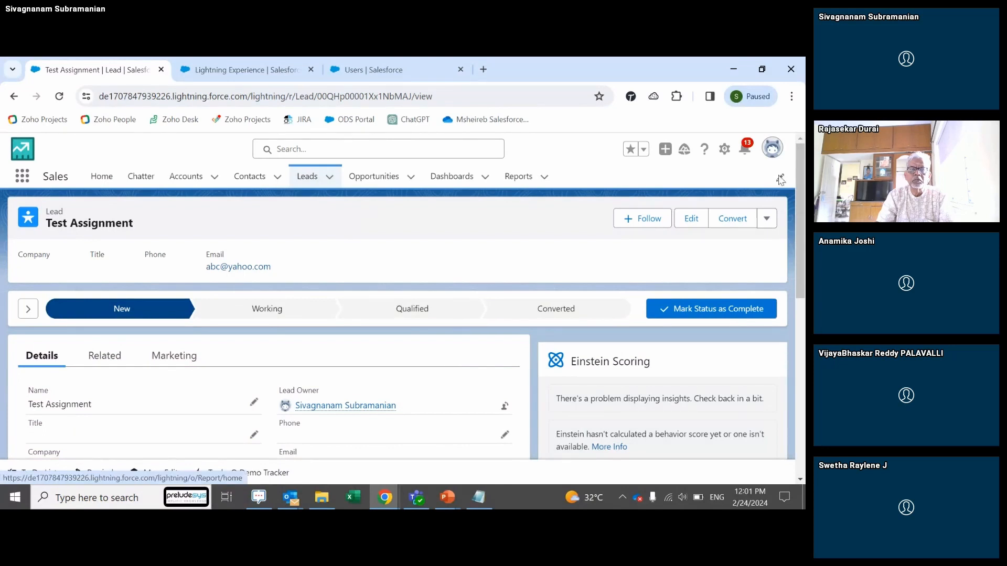
Step: Open the Plasmosis, Inc. - New Business - 15K opportunity with its Einstein panel
{"action": "left_click", "coordinate": [362, 177]}
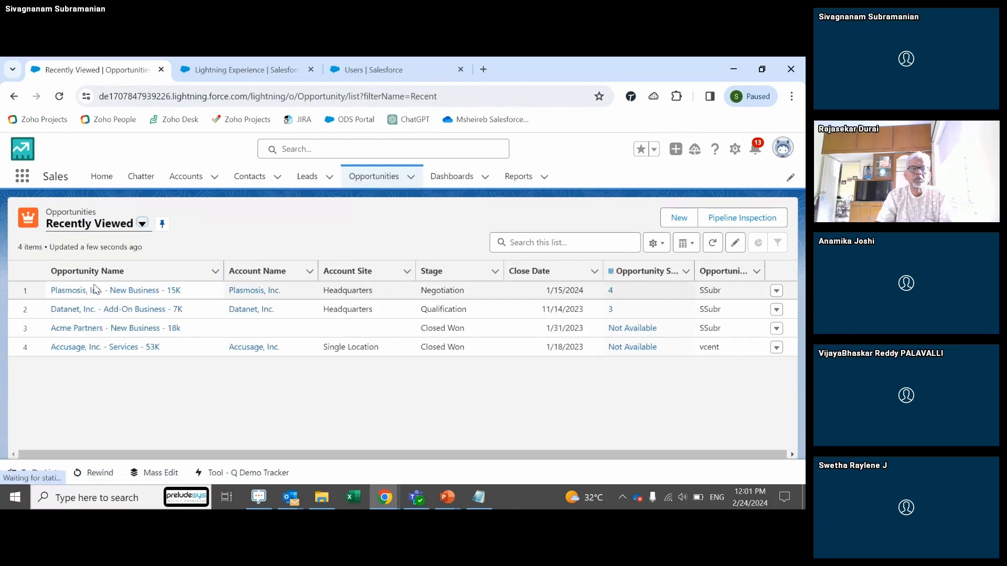
{"action": "left_click", "coordinate": [95, 290]}
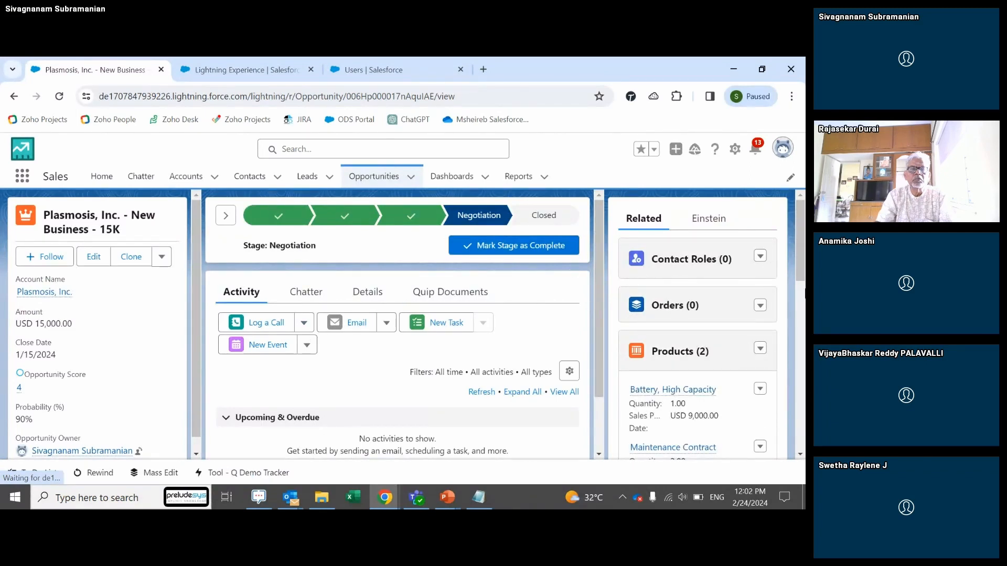
{"action": "left_click", "coordinate": [697, 220]}
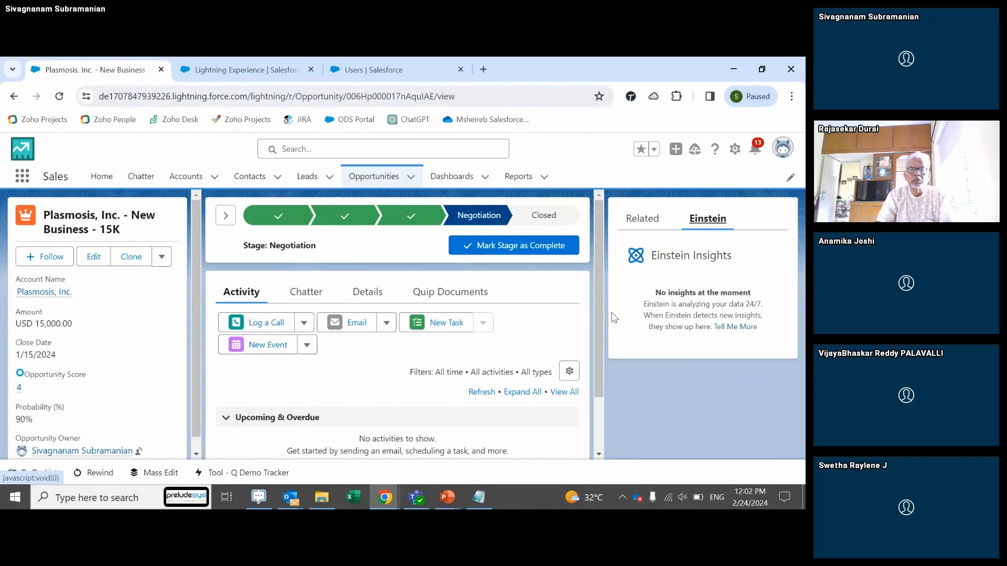
Step: Point out the opportunity's Opportunity Score field, valued 4
{"action": "left_click_drag", "start_coordinate": [600, 310], "coordinate": [603, 366]}
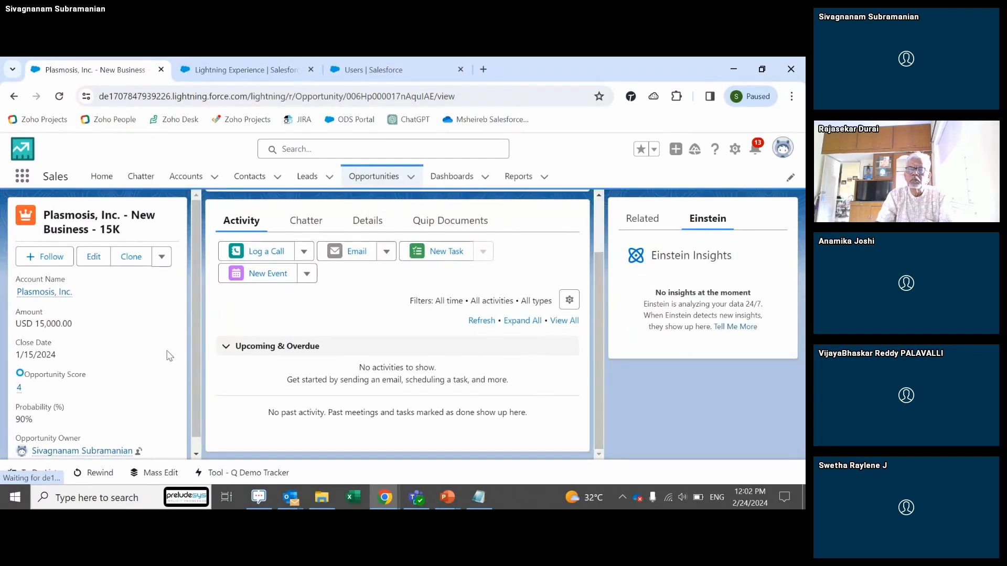
{"action": "mouse_move", "coordinate": [194, 338]}
{"action": "left_mouse_down"}
{"action": "mouse_move", "coordinate": [195, 385]}
{"action": "mouse_move", "coordinate": [187, 342]}
{"action": "left_mouse_up"}
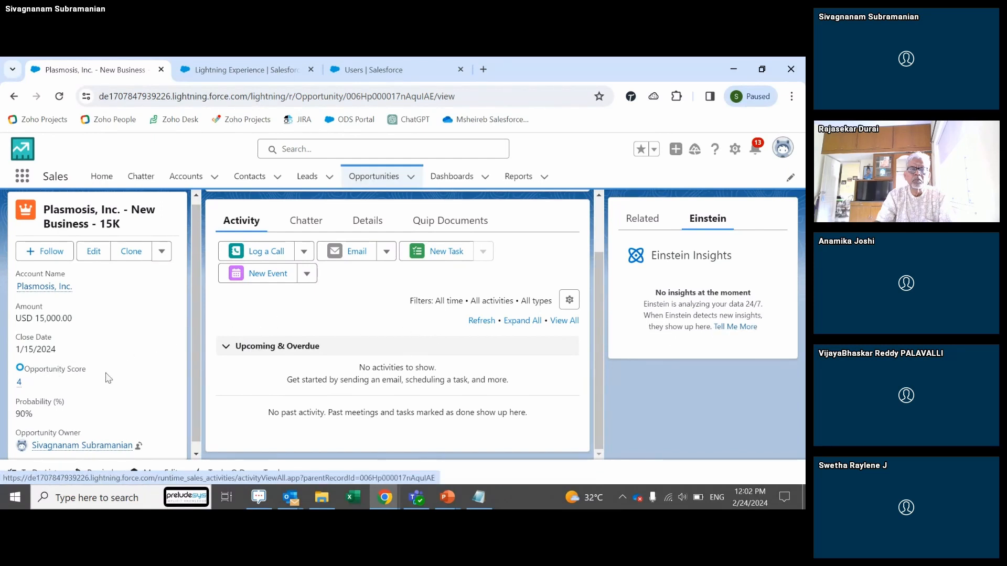
{"action": "left_click_drag", "start_coordinate": [96, 374], "coordinate": [11, 371]}
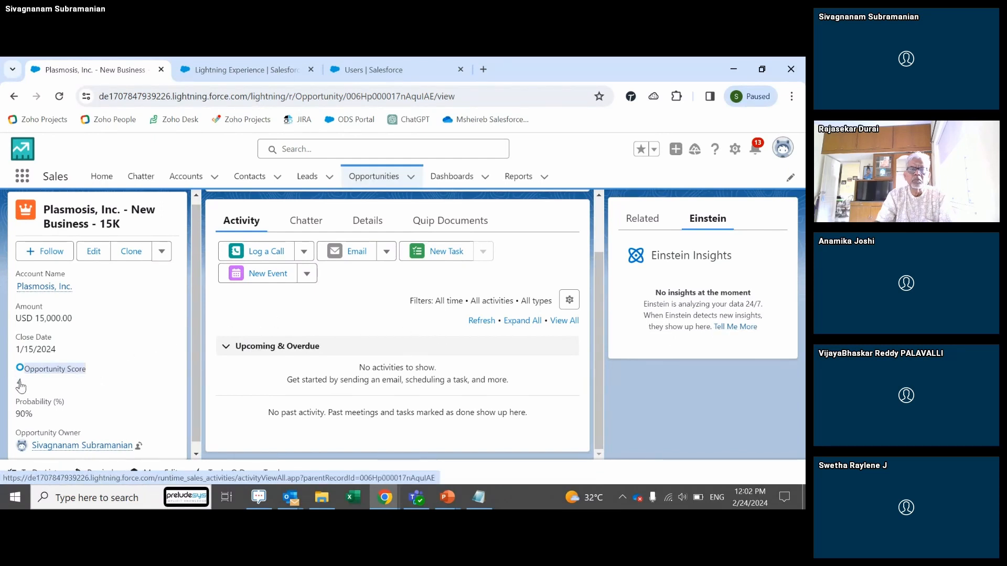
{"action": "left_click", "coordinate": [27, 388]}
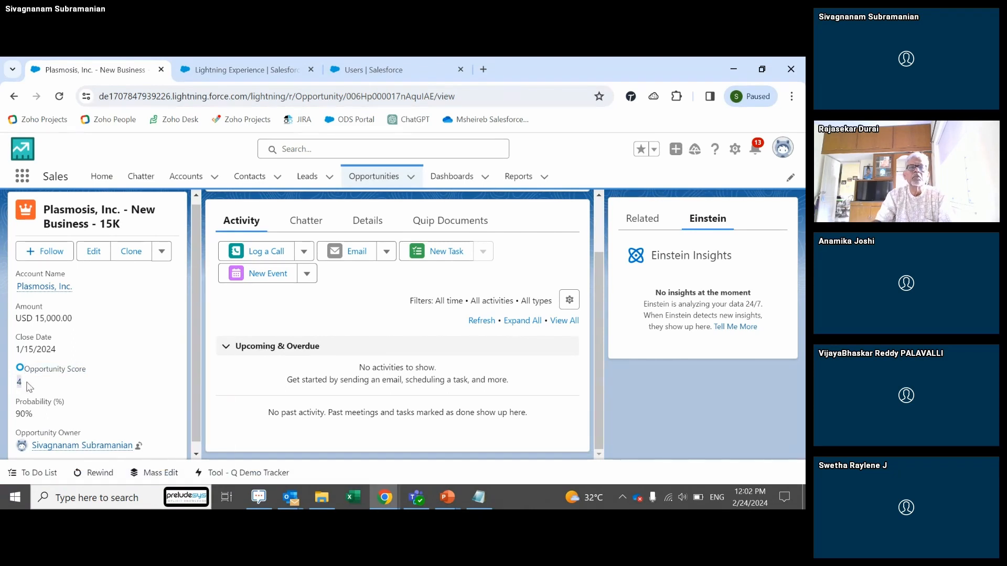
Step: Review the score breakdown, highlighting the 'Opportunity is moving slowly' negative factor
{"action": "mouse_move", "coordinate": [33, 388]}
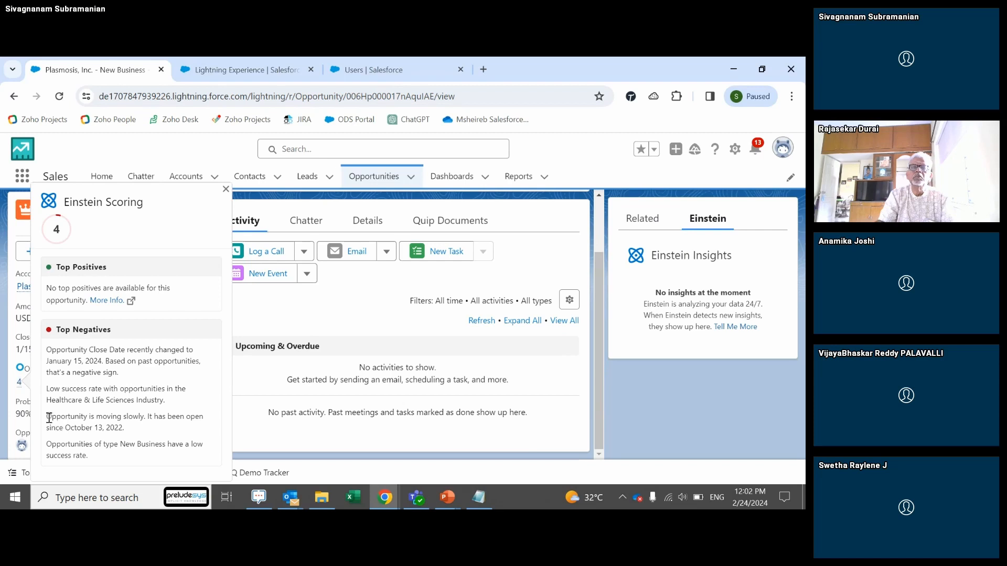
{"action": "left_click_drag", "start_coordinate": [49, 418], "coordinate": [115, 430]}
{"action": "left_click", "coordinate": [122, 429]}
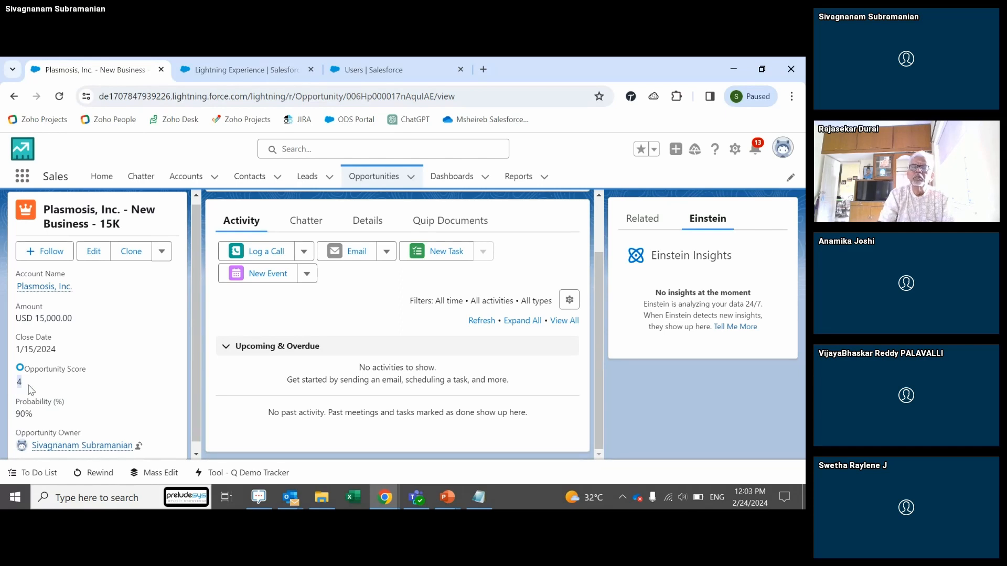
{"action": "mouse_move", "coordinate": [20, 388]}
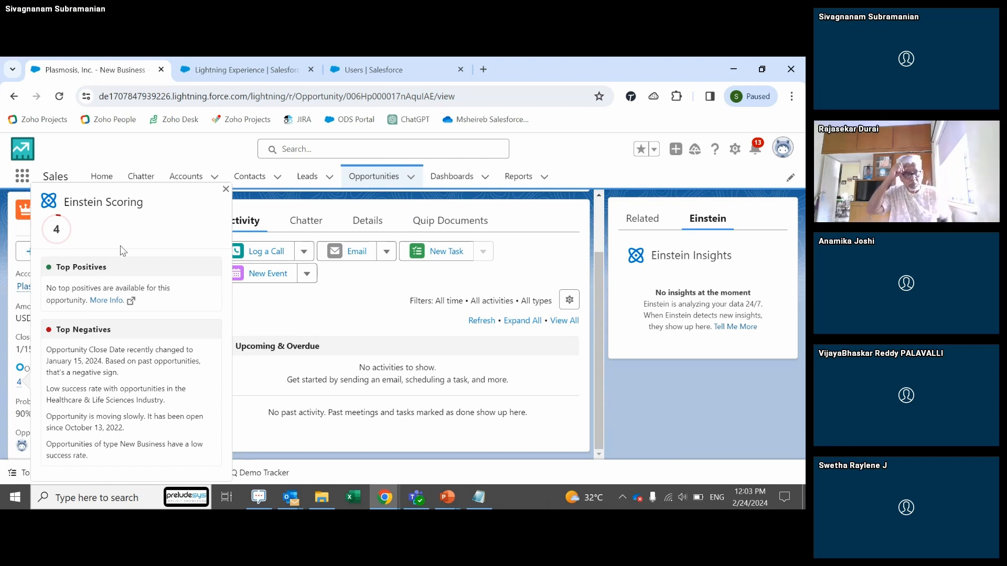
Step: Close the score breakdown and return to the Lead Management slide show
{"action": "left_click", "coordinate": [162, 156]}
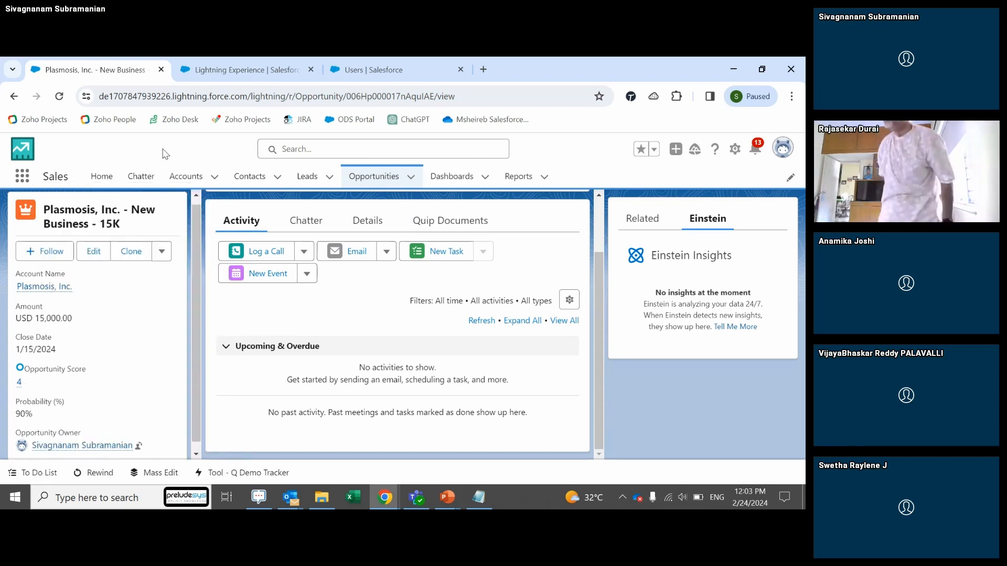
{"action": "key", "text": "alt+Tab"}
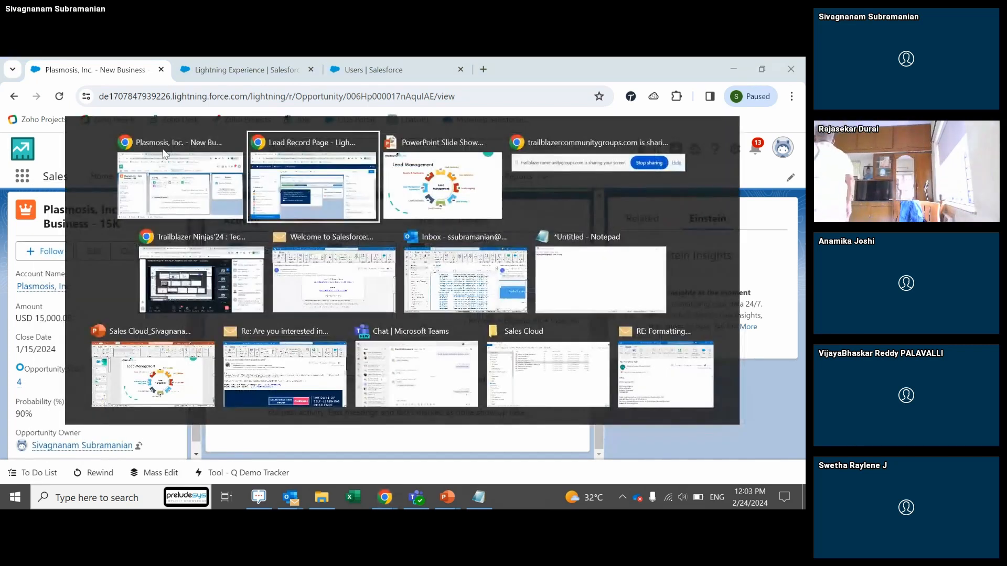
{"action": "key", "text": "alt+Tab"}
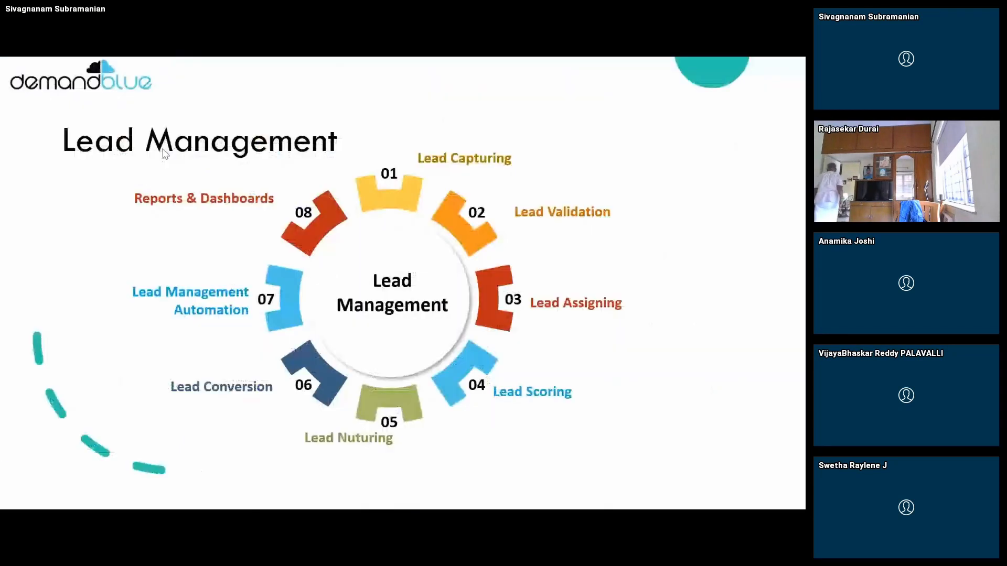
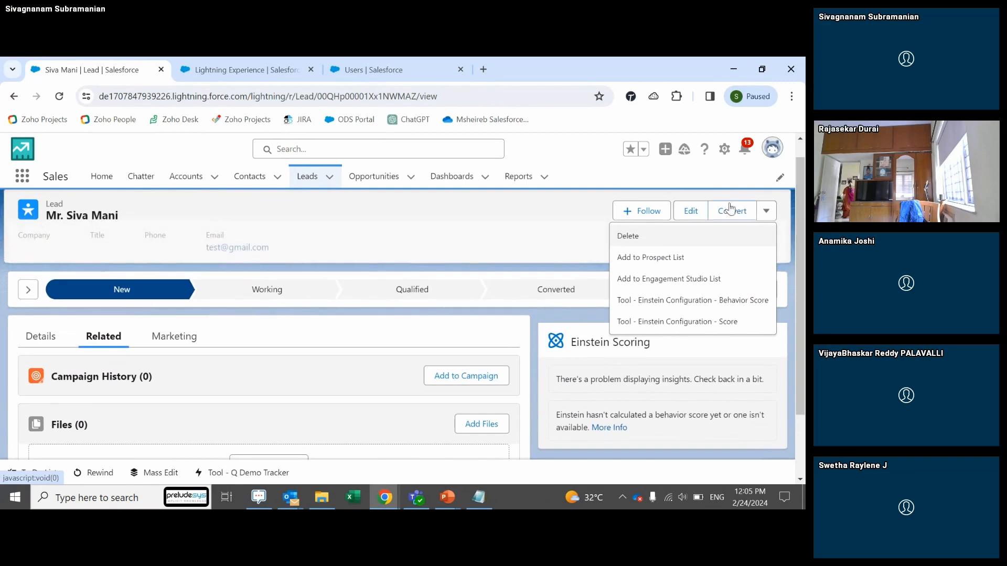
Step: Open the lead page in Lightning App Builder via Edit Page, then exit without saving
{"action": "left_click", "coordinate": [725, 149]}
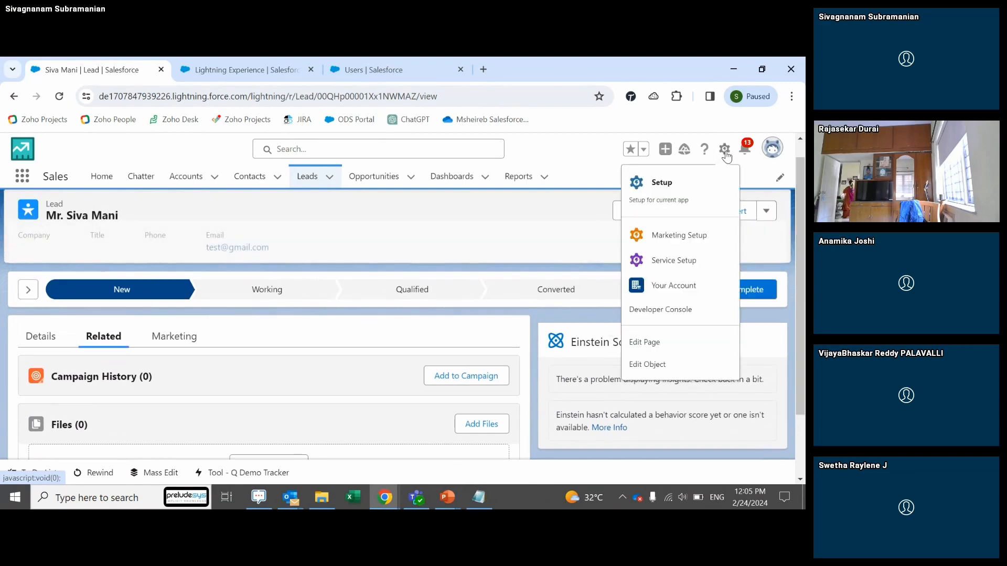
{"action": "left_click", "coordinate": [662, 344]}
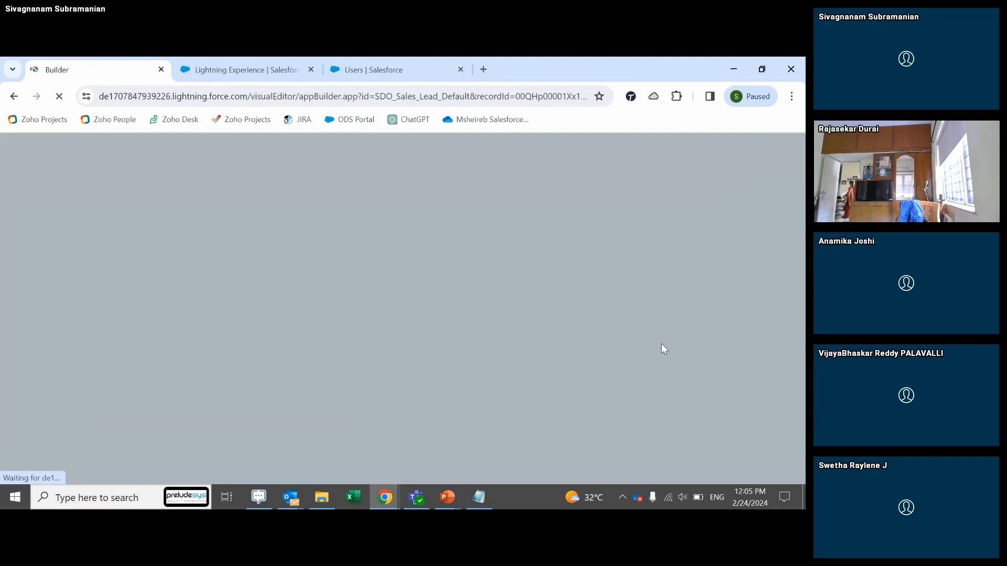
{"action": "key", "text": "alt+Tab"}
{"action": "key", "text": "Tab"}
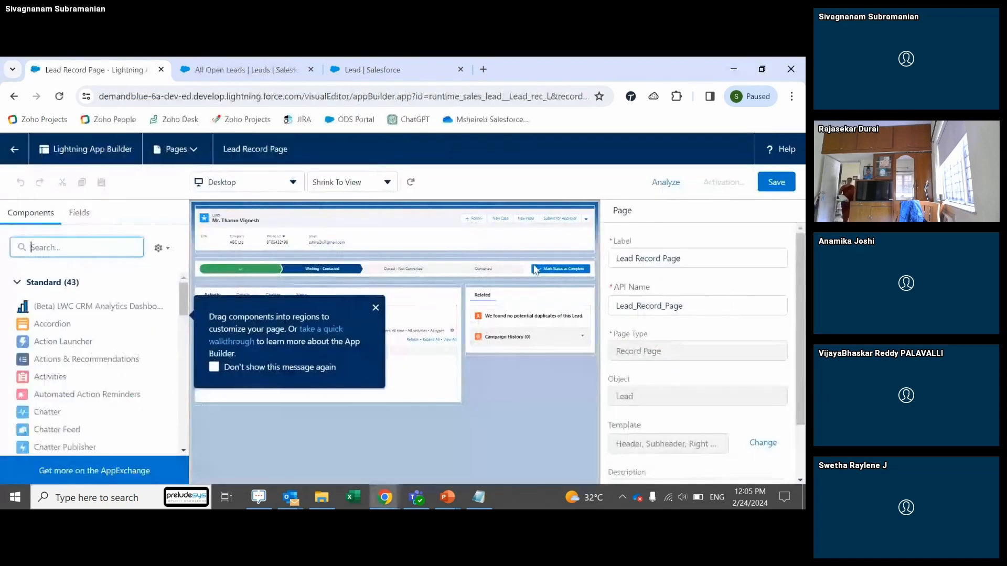
{"action": "left_click", "coordinate": [13, 150]}
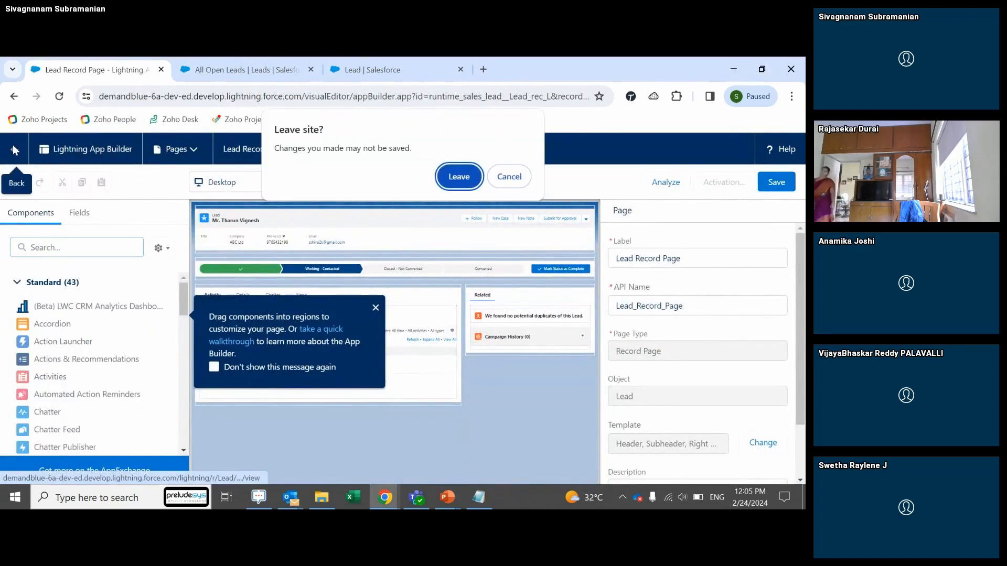
{"action": "left_click", "coordinate": [473, 179]}
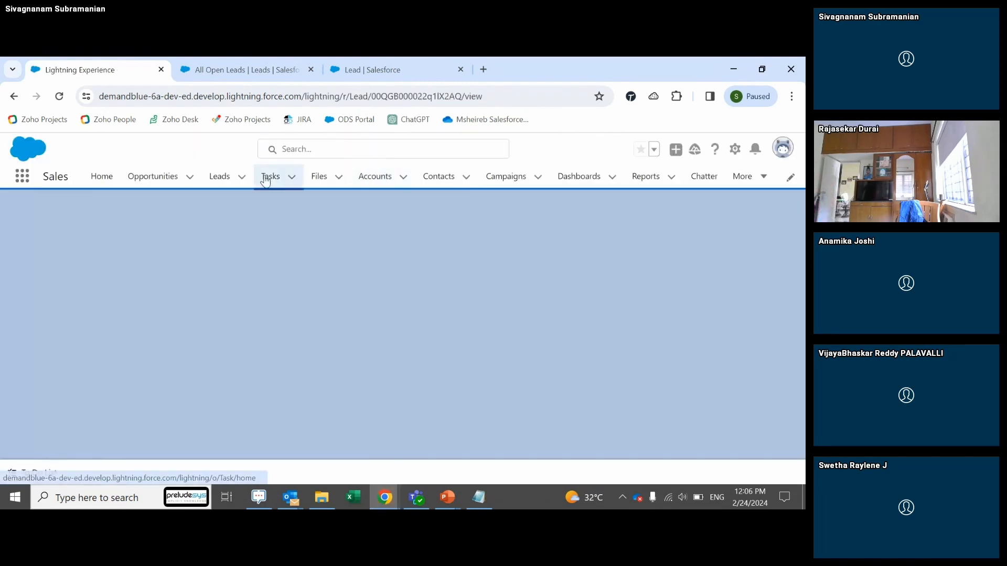
Step: Open the ABC Ltd lead from the Leads list view
{"action": "left_click", "coordinate": [227, 181]}
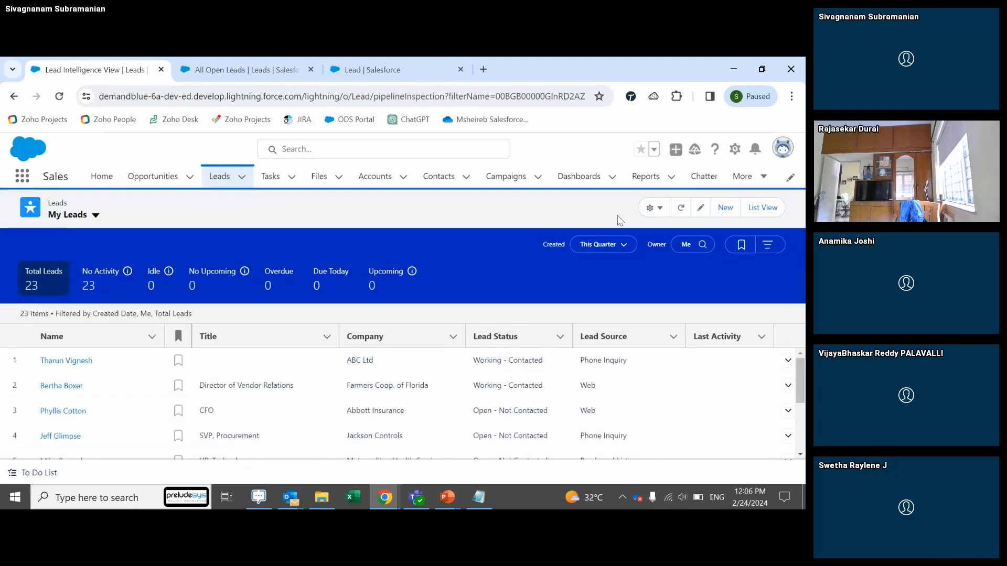
{"action": "left_click", "coordinate": [770, 209]}
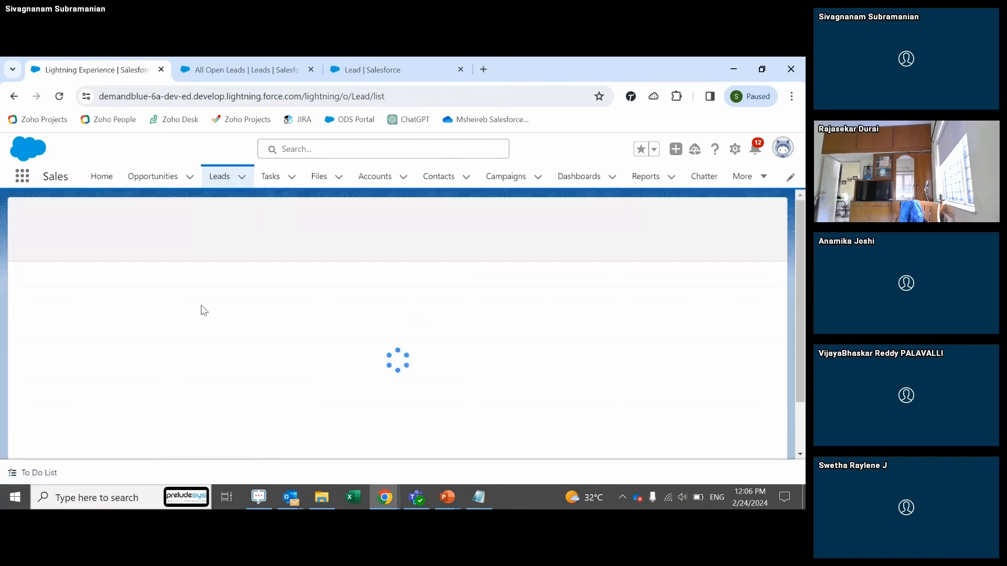
{"action": "left_click", "coordinate": [84, 291]}
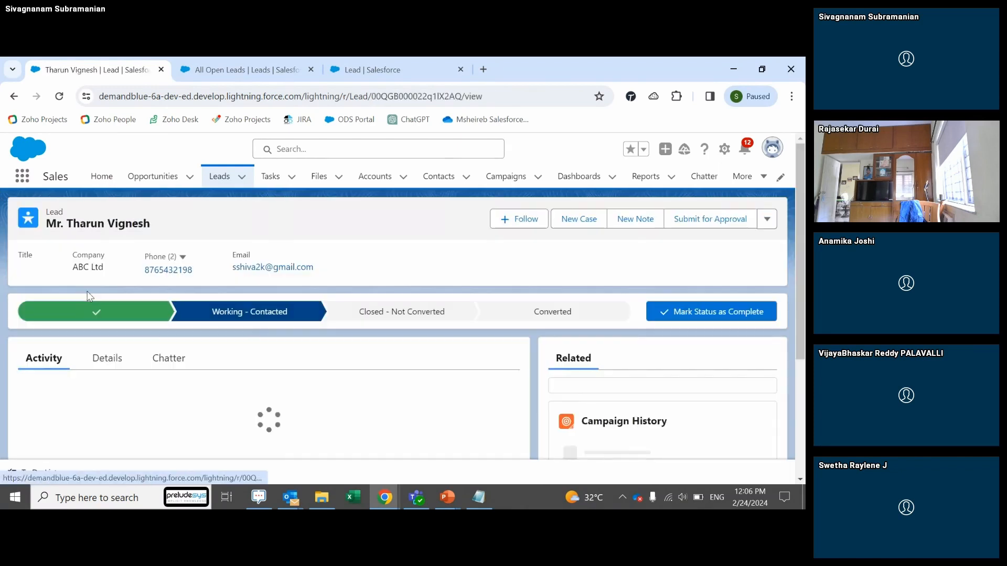
Step: Scroll to the activity area and view the Log a Call and New Event options
{"action": "left_click_drag", "start_coordinate": [798, 268], "coordinate": [804, 318]}
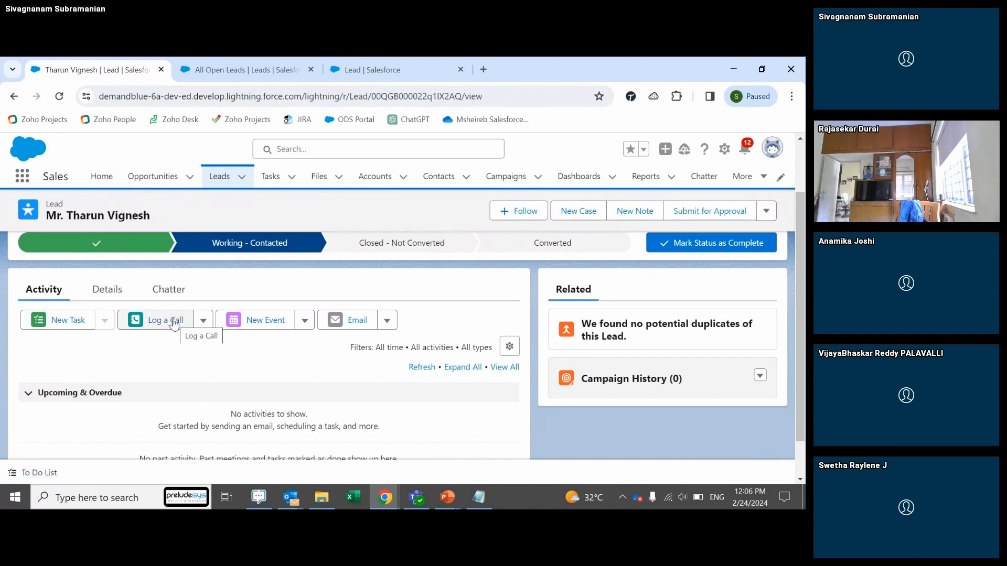
{"action": "left_click", "coordinate": [203, 321]}
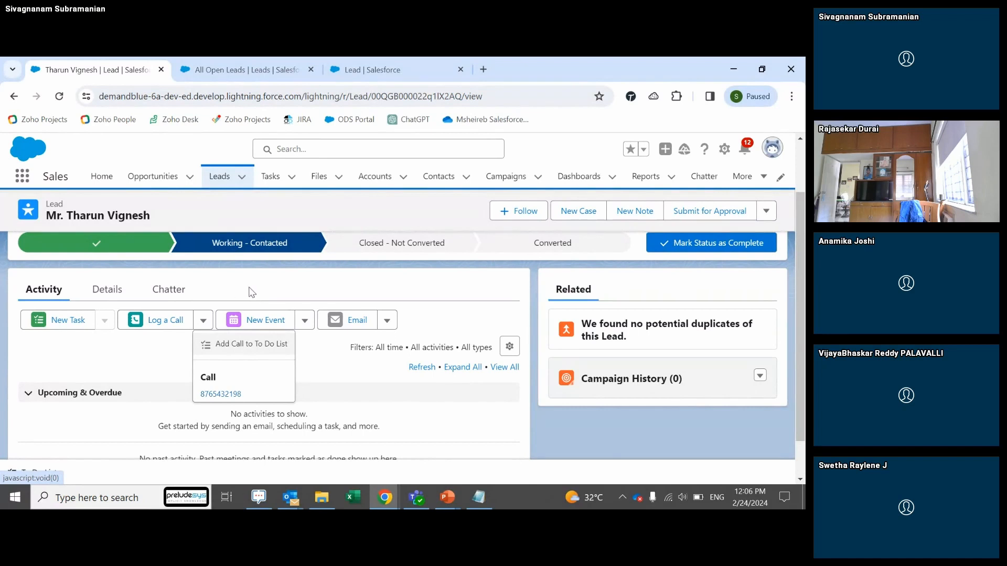
{"action": "left_click", "coordinate": [303, 321]}
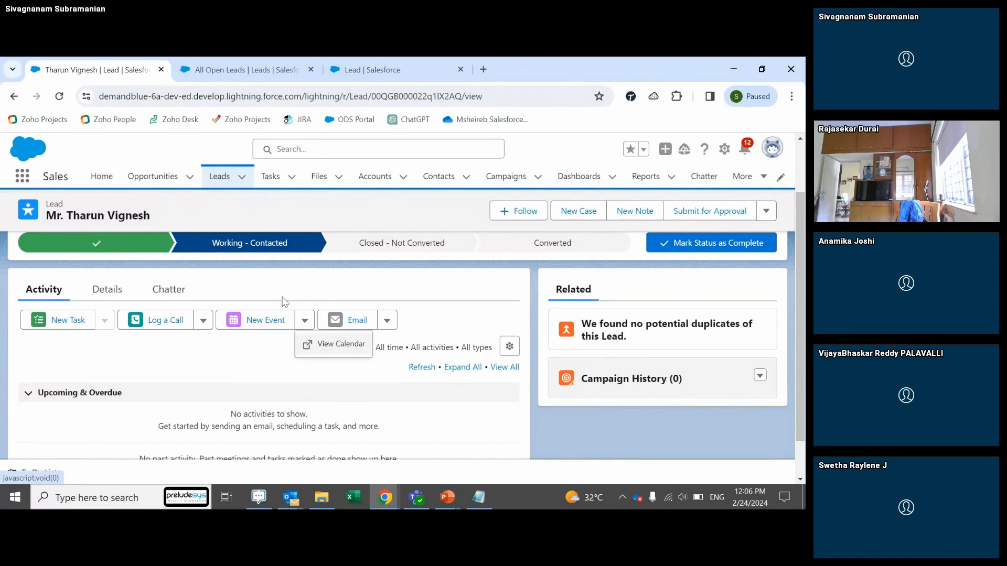
Step: Create a 'Test Drive' event for today starting at 3:00 pm and save it
{"action": "left_click", "coordinate": [272, 322]}
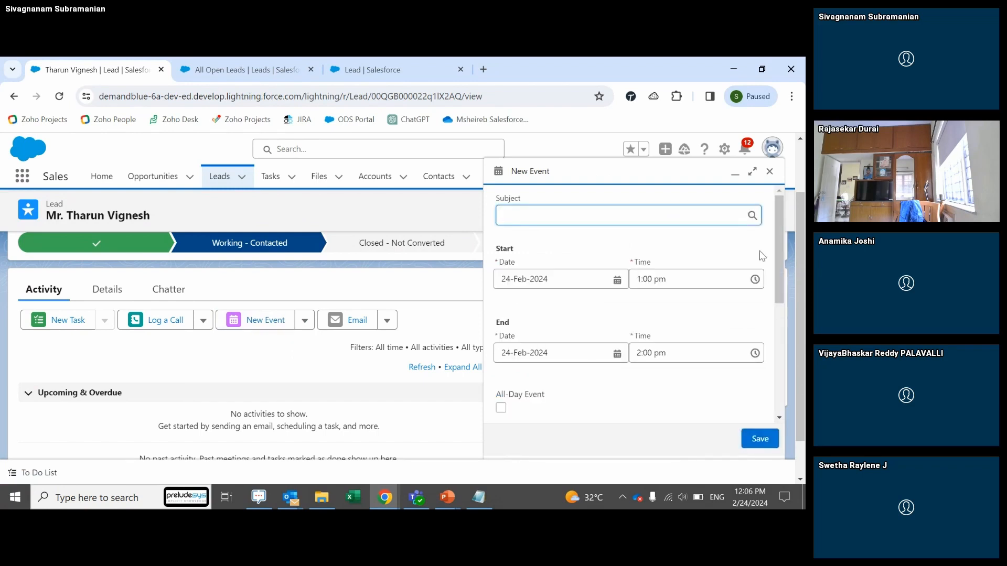
{"action": "type", "text": "Test Drive"}
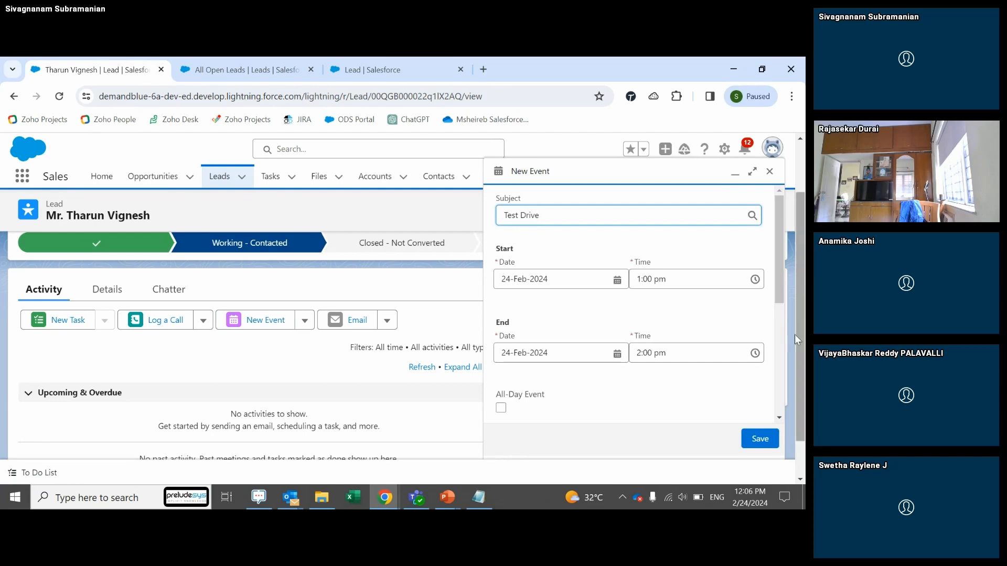
{"action": "left_click", "coordinate": [619, 281]}
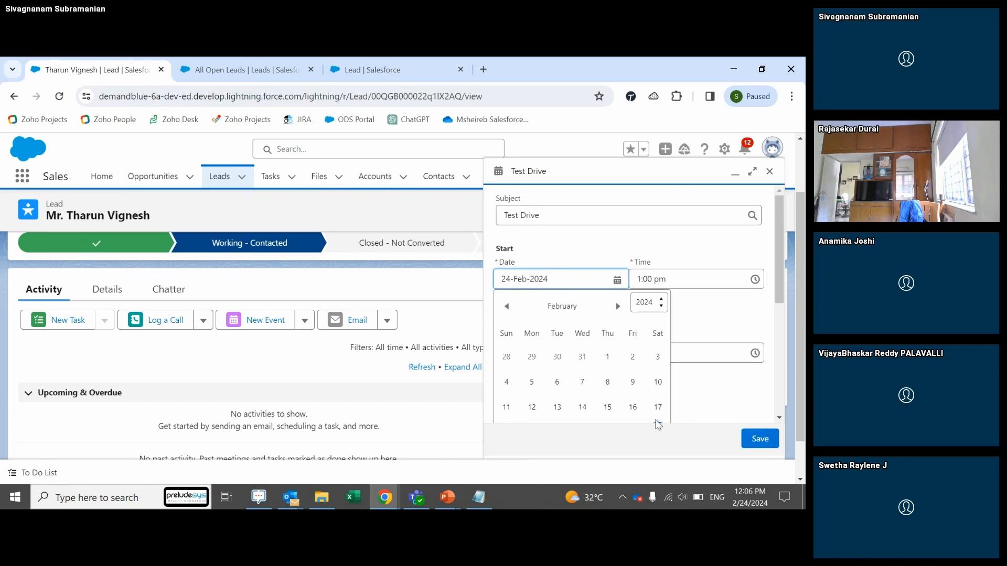
{"action": "left_click", "coordinate": [702, 332]}
{"action": "left_click", "coordinate": [676, 278]}
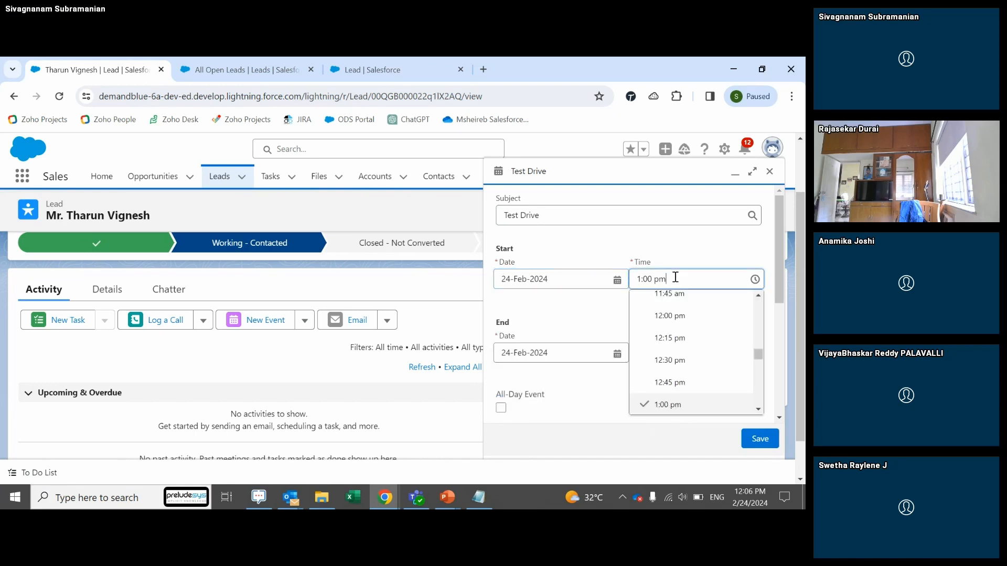
{"action": "scroll", "coordinate": [759, 362], "scroll_direction": "down", "scroll_amount": 4}
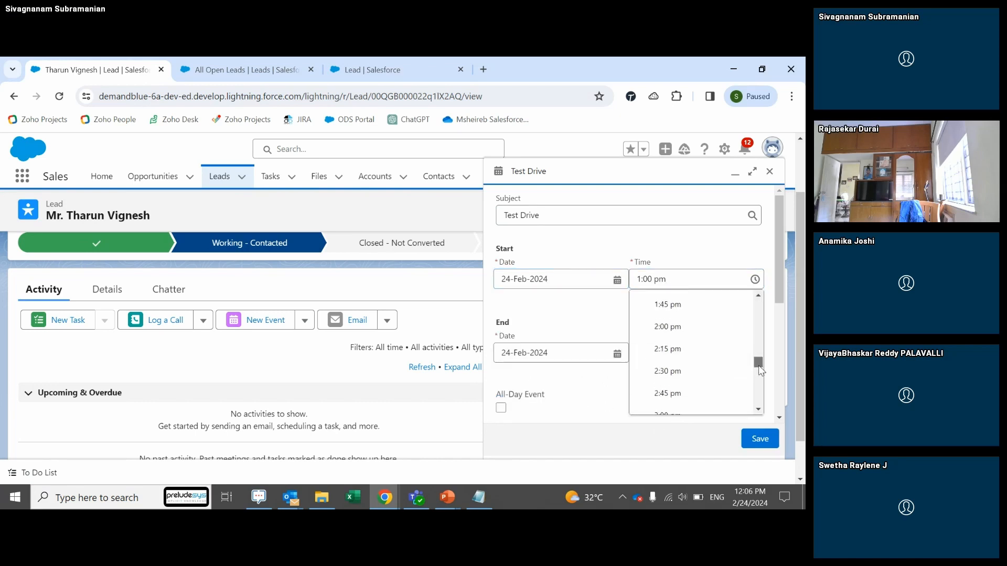
{"action": "left_click", "coordinate": [705, 387]}
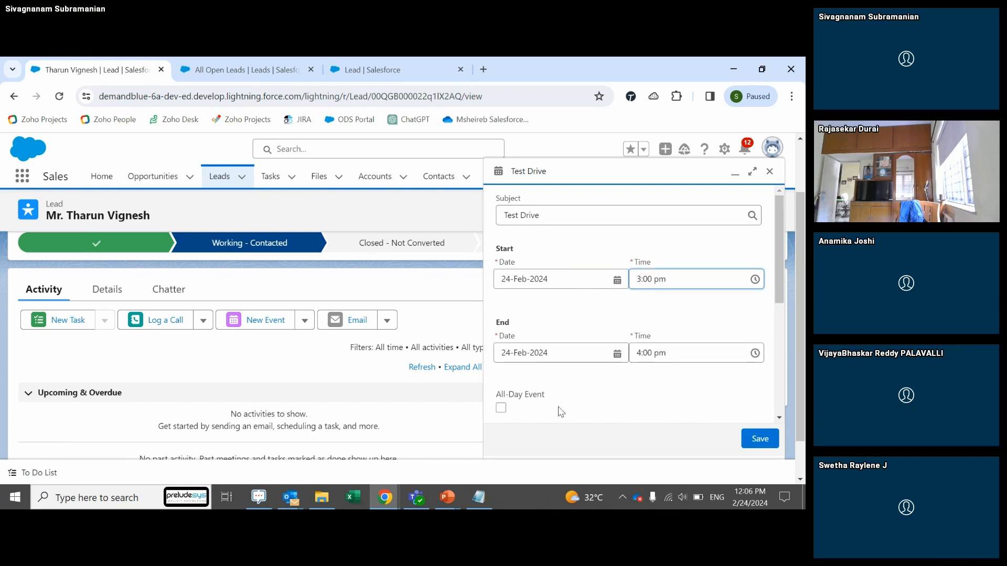
{"action": "left_click", "coordinate": [760, 439]}
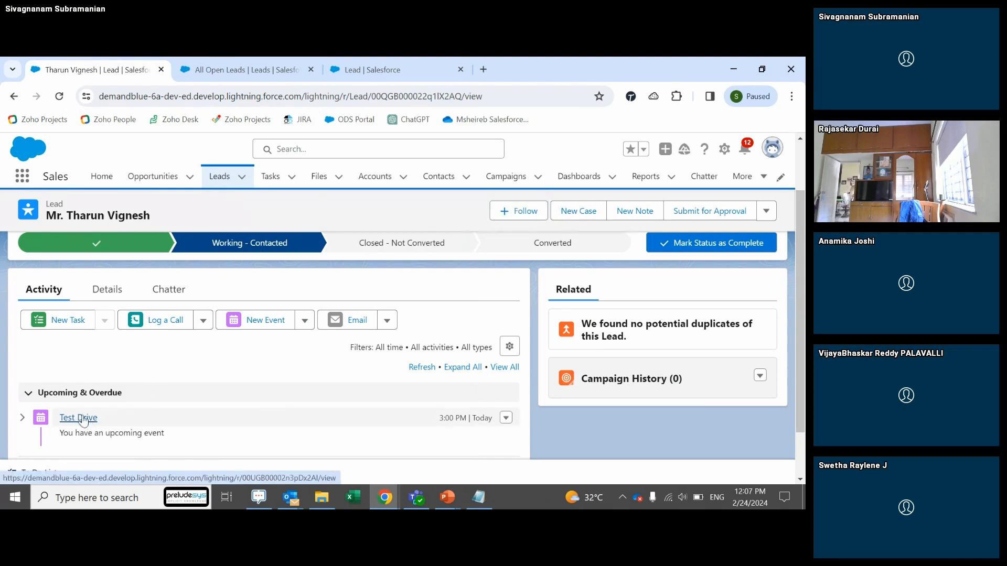
{"action": "left_click", "coordinate": [88, 420]}
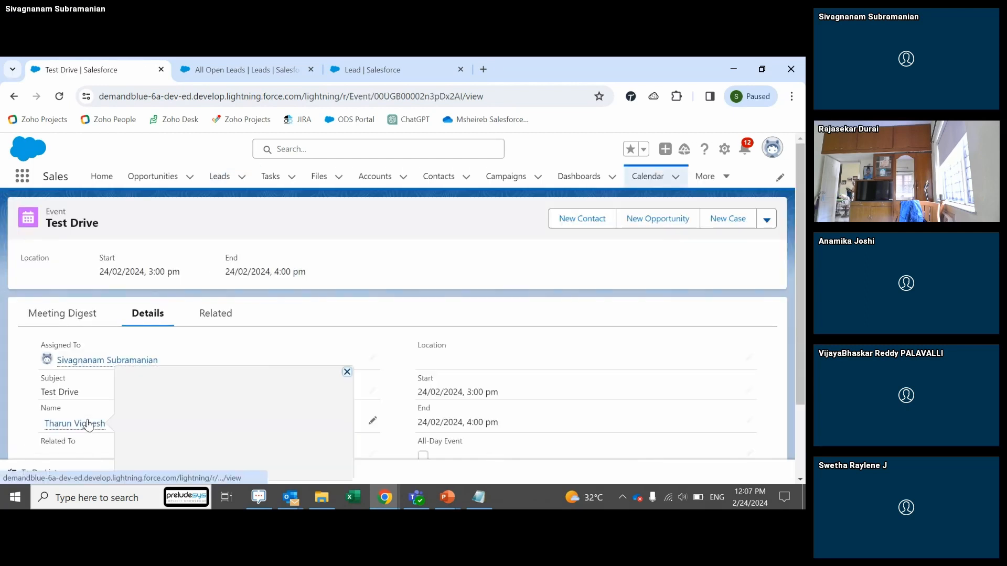
{"action": "scroll", "coordinate": [803, 278], "scroll_direction": "down", "scroll_amount": 1}
{"action": "scroll", "coordinate": [403, 314], "scroll_direction": "down", "scroll_amount": 1}
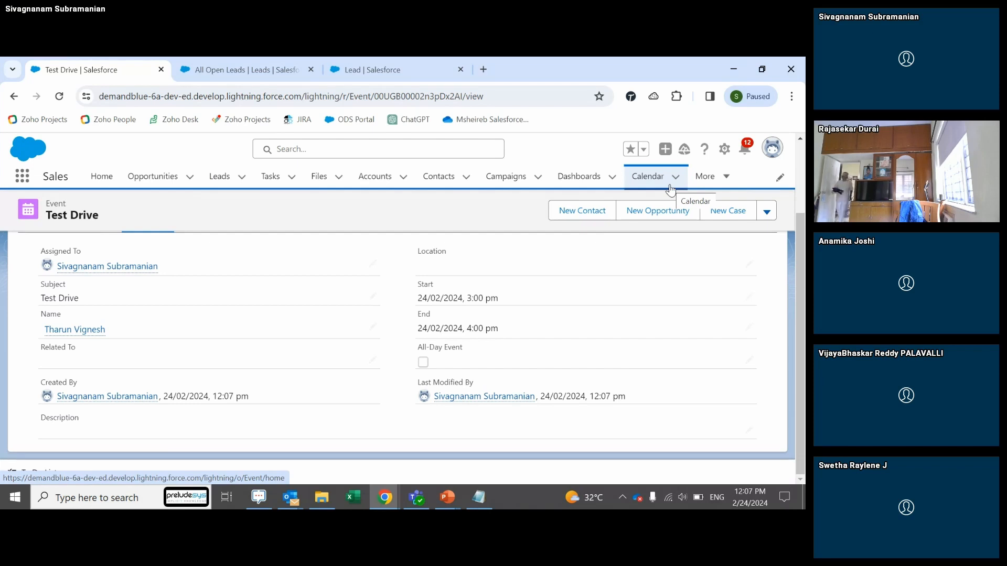
{"action": "scroll", "coordinate": [784, 188], "scroll_direction": "up", "scroll_amount": 2}
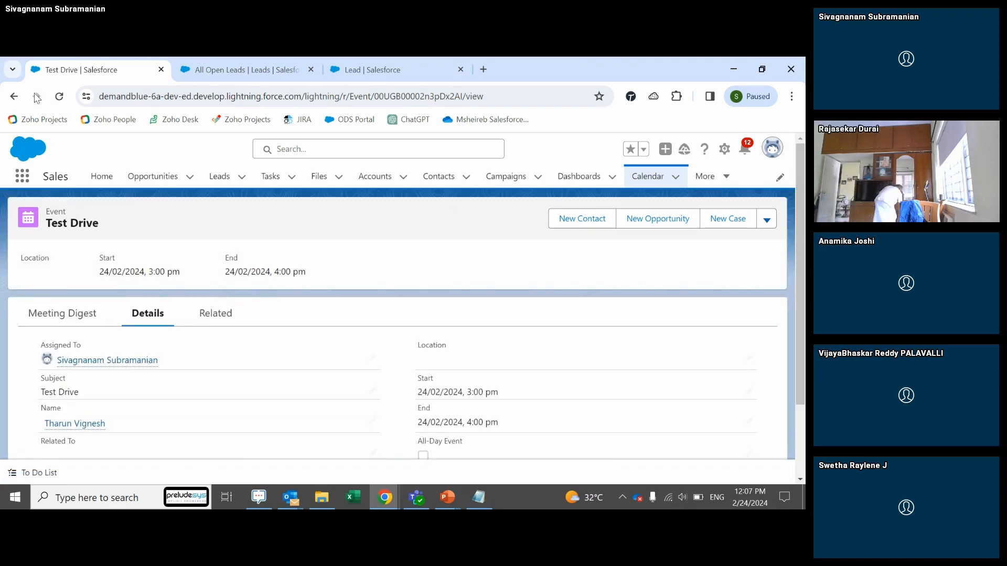
{"action": "left_click", "coordinate": [14, 96]}
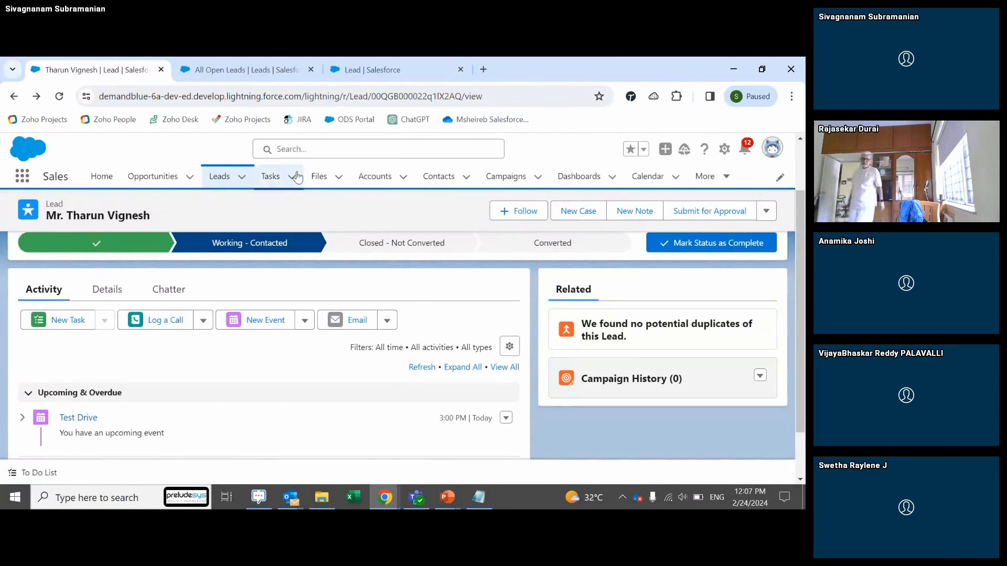
{"action": "key", "text": "alt+Tab"}
{"action": "key", "text": "alt+Tab"}
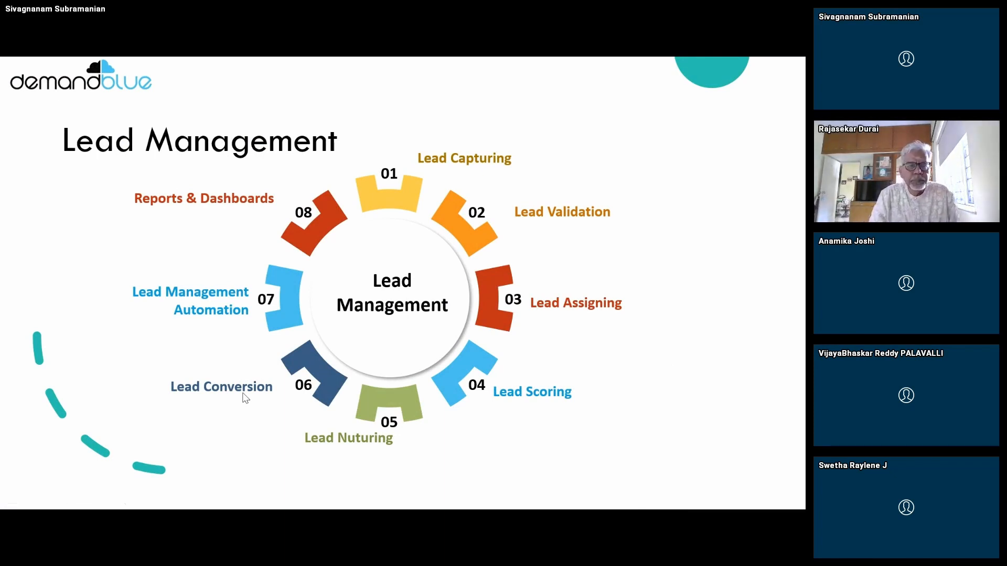
{"action": "key", "text": "alt+Tab"}
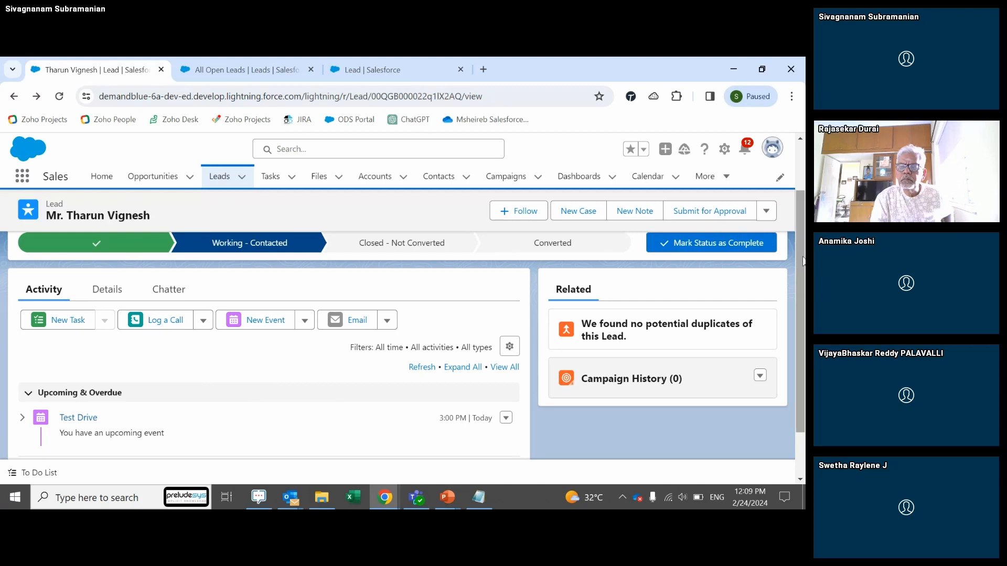
Step: Scroll to the top of the lead and expand the actions menu beside Submit for Approval
{"action": "left_click_drag", "start_coordinate": [801, 261], "coordinate": [797, 219]}
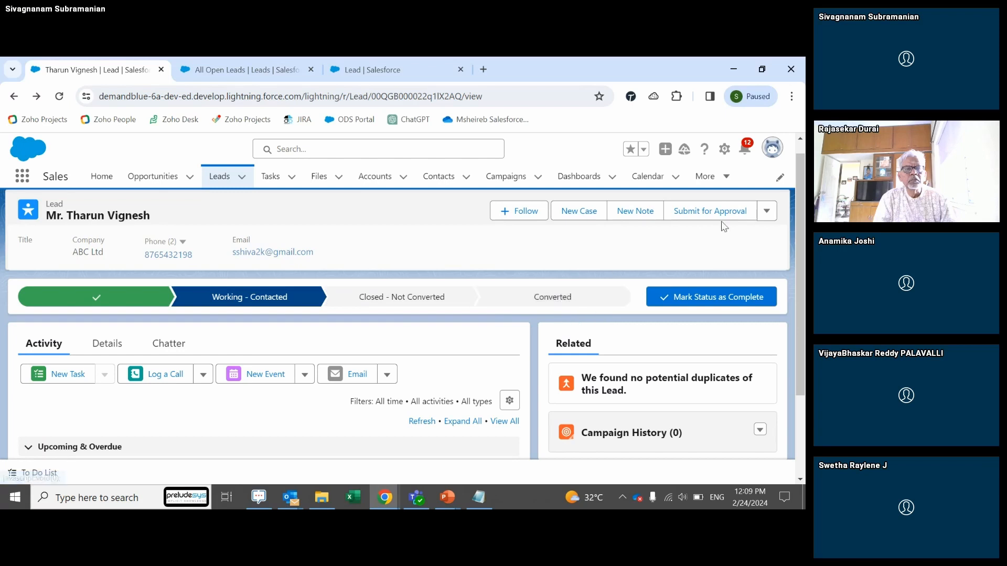
{"action": "left_click", "coordinate": [766, 212]}
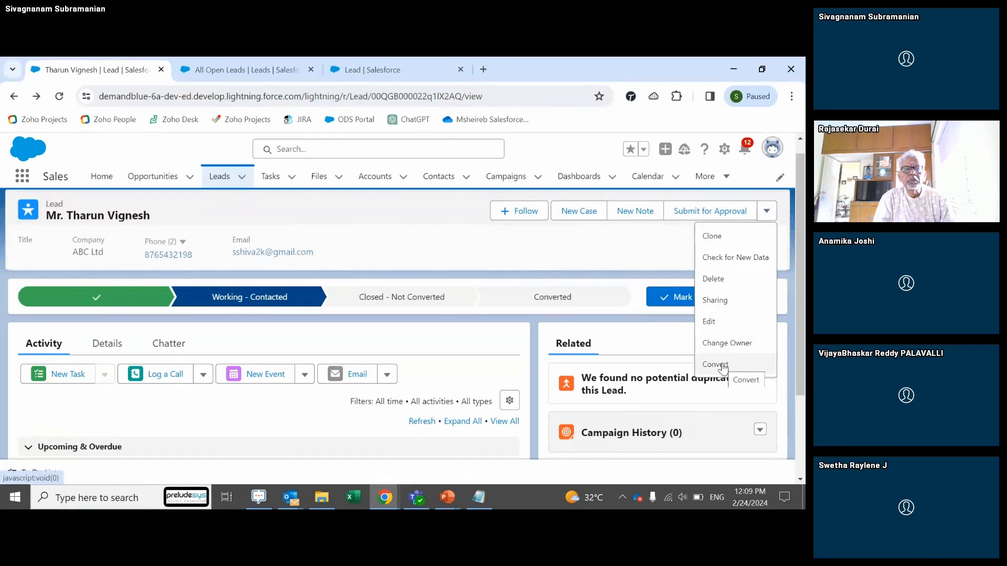
{"action": "left_click", "coordinate": [724, 365]}
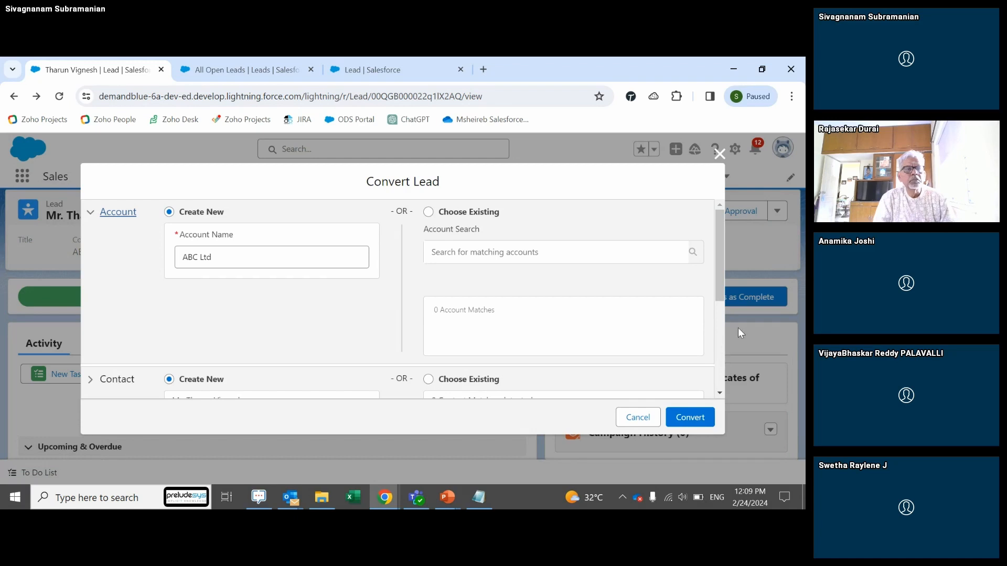
{"action": "mouse_move", "coordinate": [721, 266]}
{"action": "left_mouse_down"}
{"action": "mouse_move", "coordinate": [727, 335]}
{"action": "mouse_move", "coordinate": [708, 269]}
{"action": "mouse_move", "coordinate": [707, 294]}
{"action": "mouse_move", "coordinate": [709, 260]}
{"action": "left_mouse_up"}
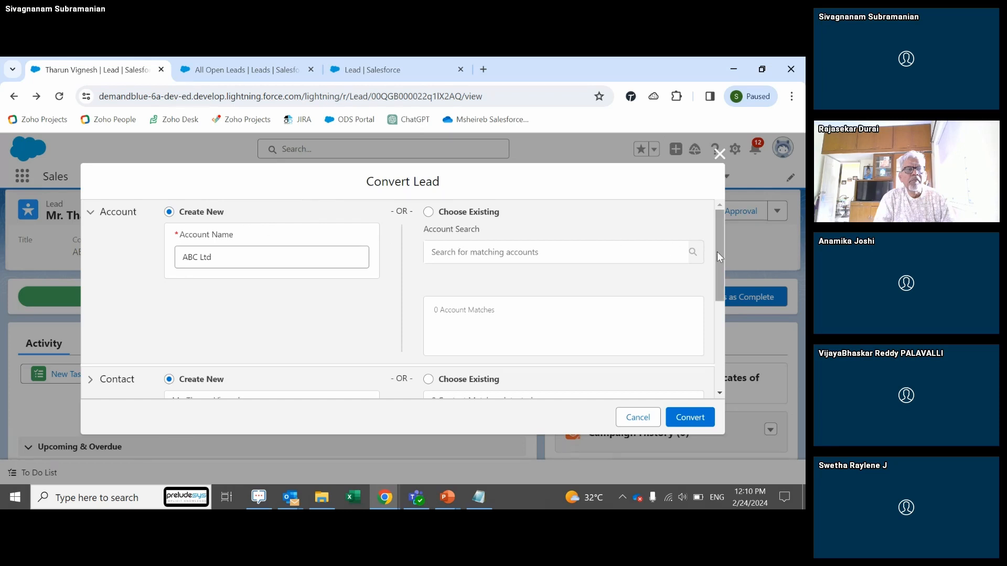
{"action": "mouse_move", "coordinate": [719, 252]}
{"action": "left_mouse_down"}
{"action": "mouse_move", "coordinate": [720, 266]}
{"action": "mouse_move", "coordinate": [717, 250]}
{"action": "left_mouse_up"}
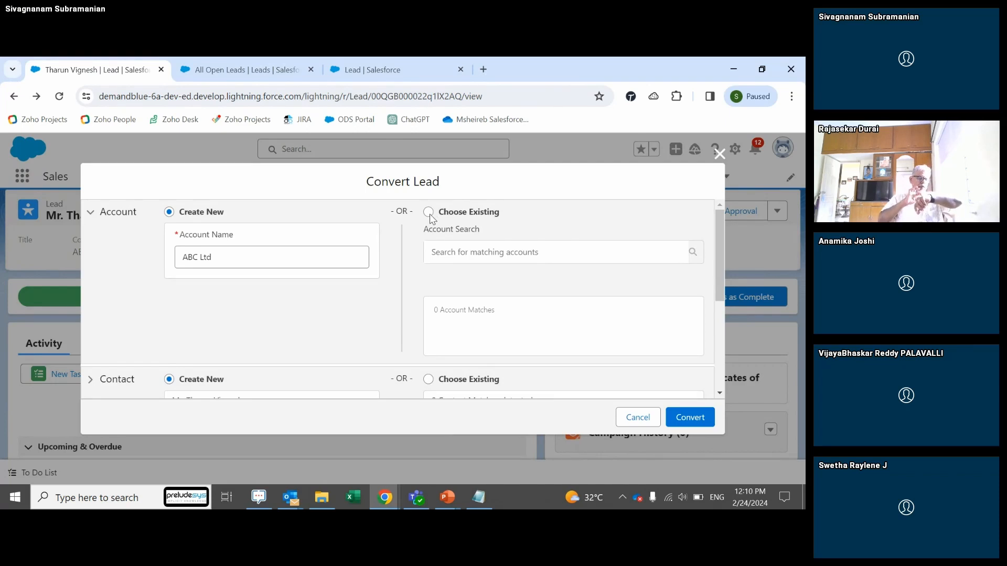
{"action": "left_click_drag", "start_coordinate": [722, 250], "coordinate": [696, 243]}
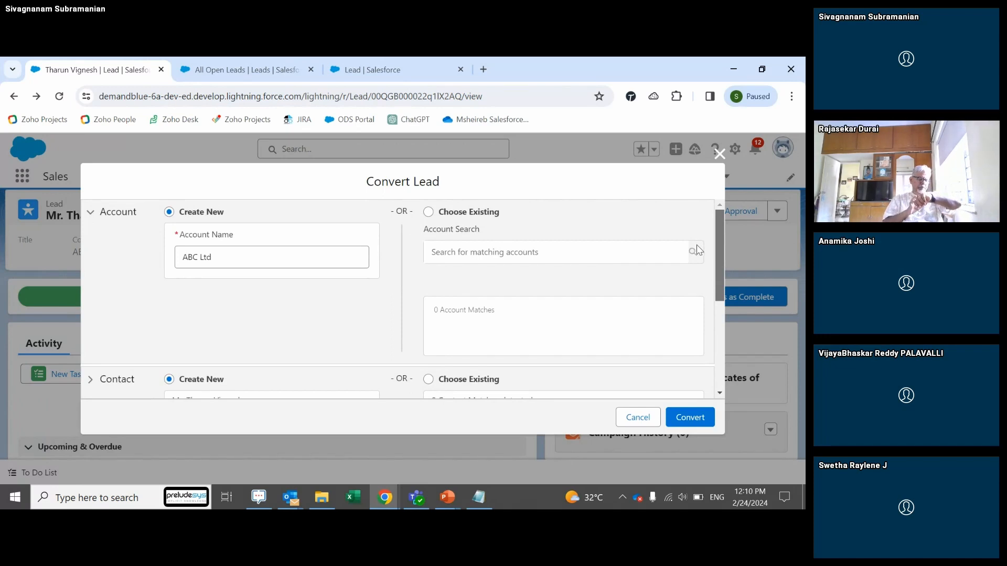
{"action": "left_click", "coordinate": [226, 258]}
{"action": "left_click_drag", "start_coordinate": [717, 243], "coordinate": [717, 299]}
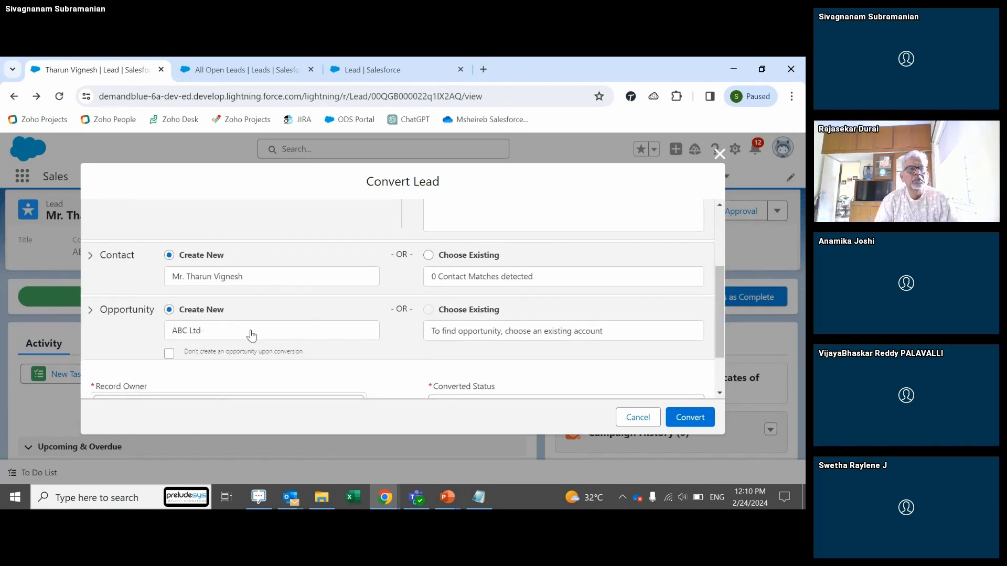
{"action": "left_click_drag", "start_coordinate": [722, 289], "coordinate": [719, 219]}
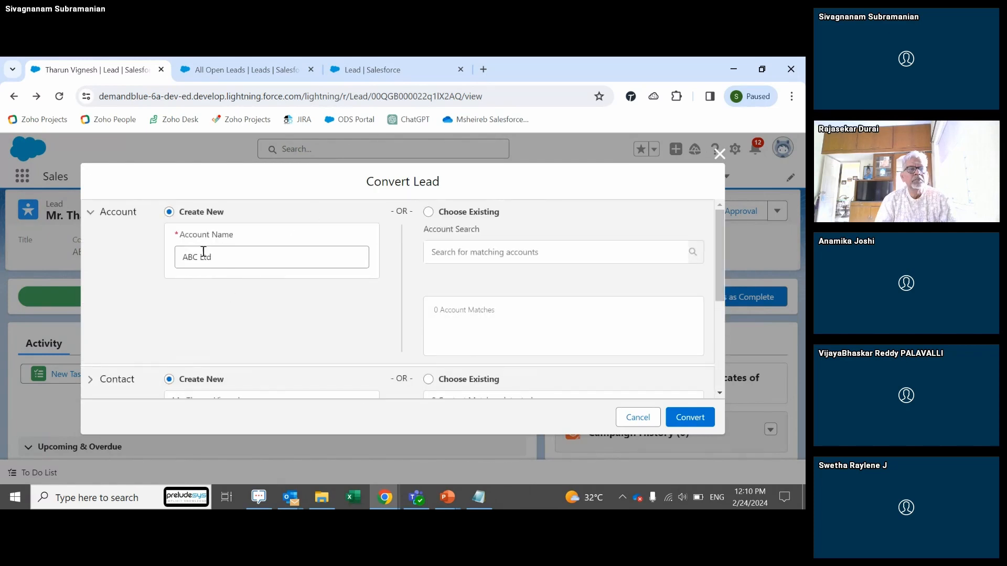
{"action": "left_click_drag", "start_coordinate": [719, 285], "coordinate": [654, 400]}
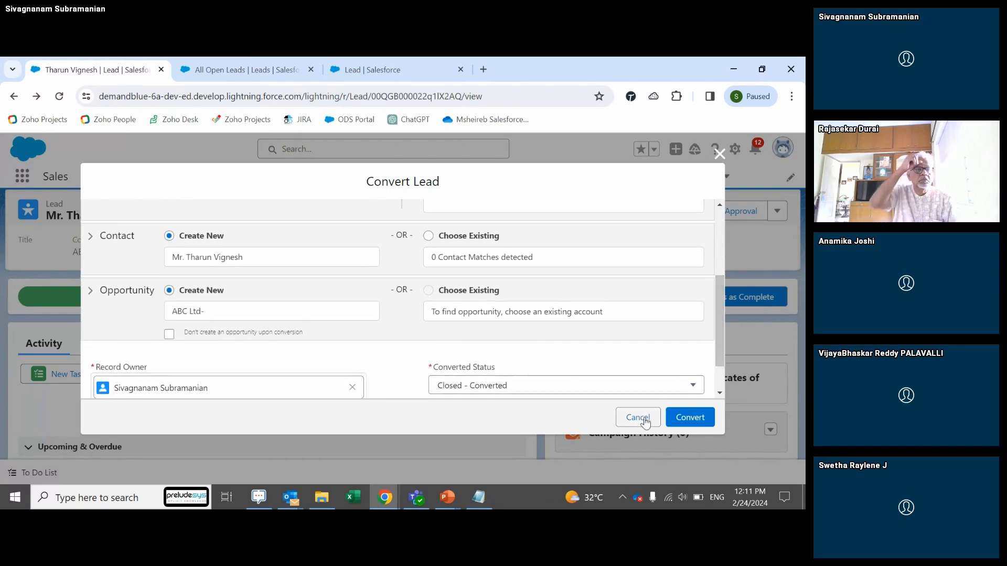
{"action": "left_click", "coordinate": [637, 418]}
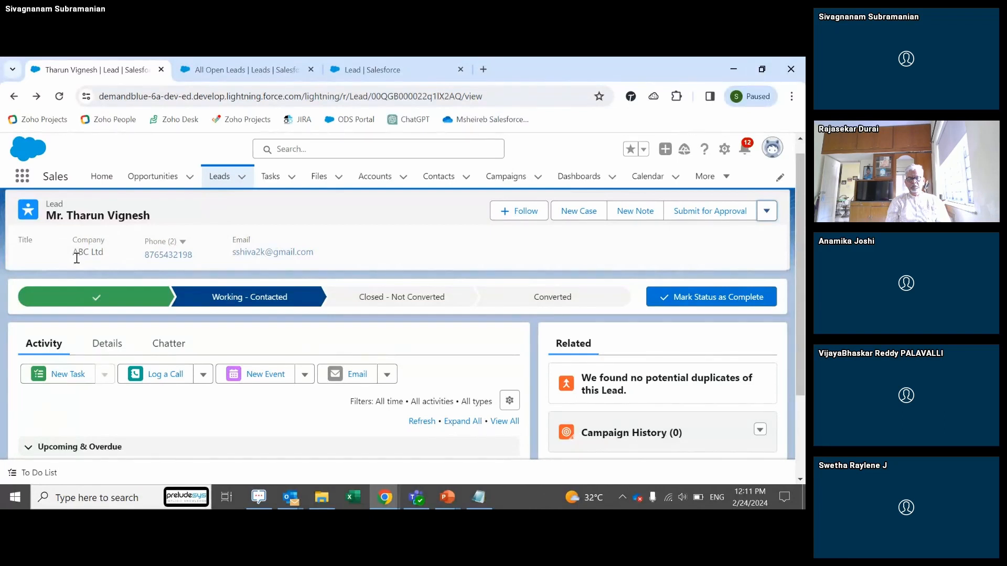
Step: Highlight the lead's company name, ABC Ltd
{"action": "left_click_drag", "start_coordinate": [73, 251], "coordinate": [111, 261]}
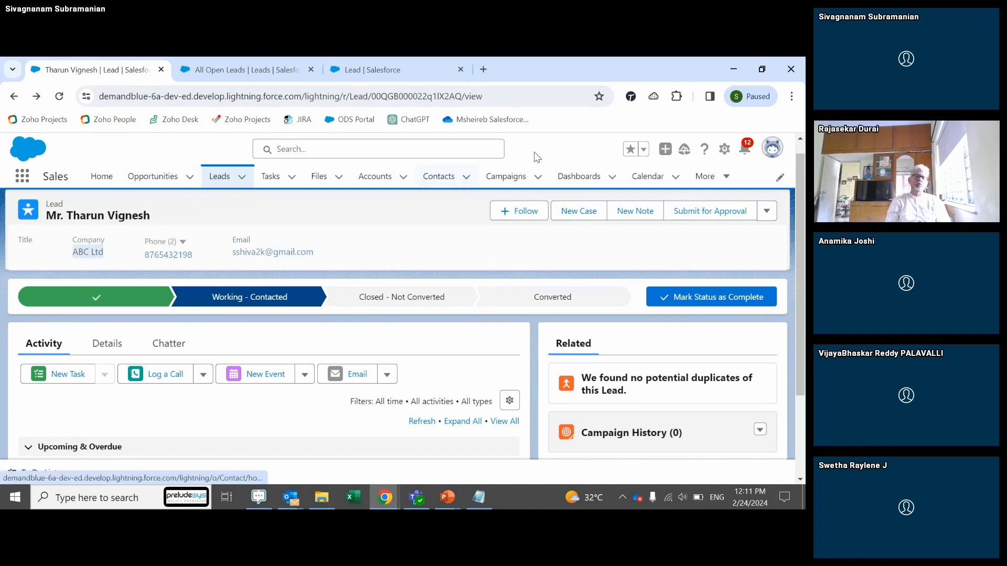
Step: Choose Convert from the lead's actions and append 'Creta' to make the opportunity name ABC Ltd-Creta
{"action": "left_click", "coordinate": [767, 211]}
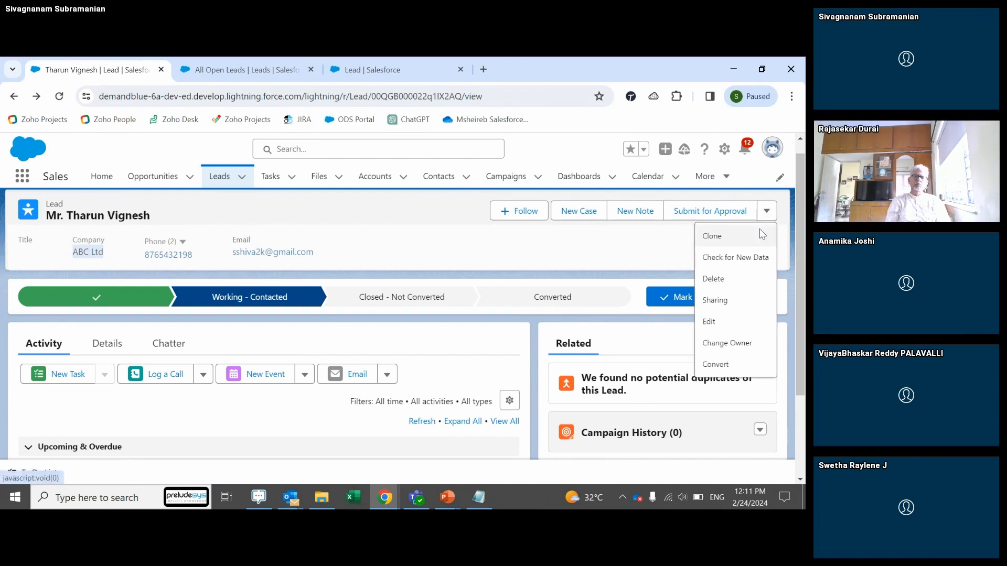
{"action": "left_click", "coordinate": [726, 363]}
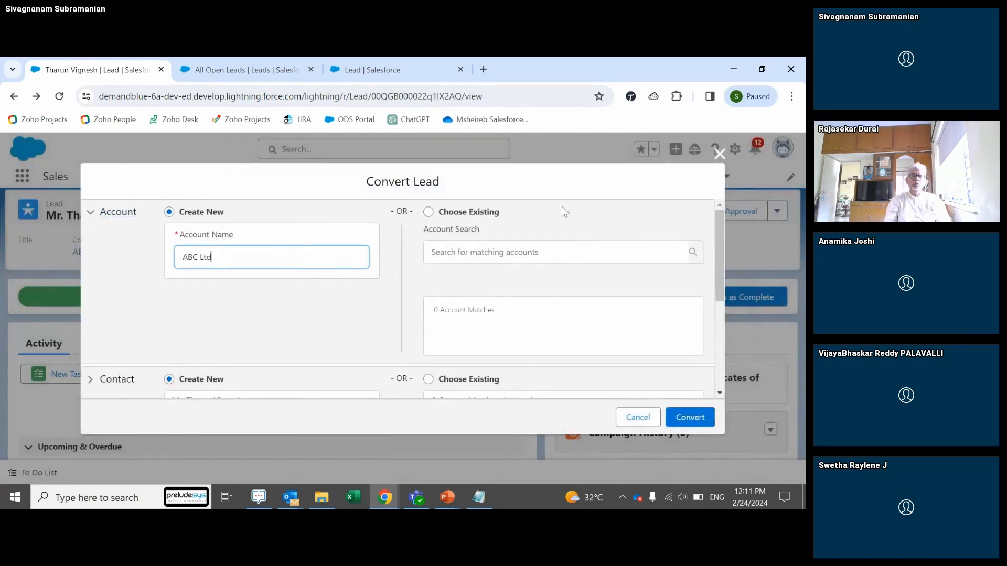
{"action": "left_click_drag", "start_coordinate": [716, 231], "coordinate": [726, 303]}
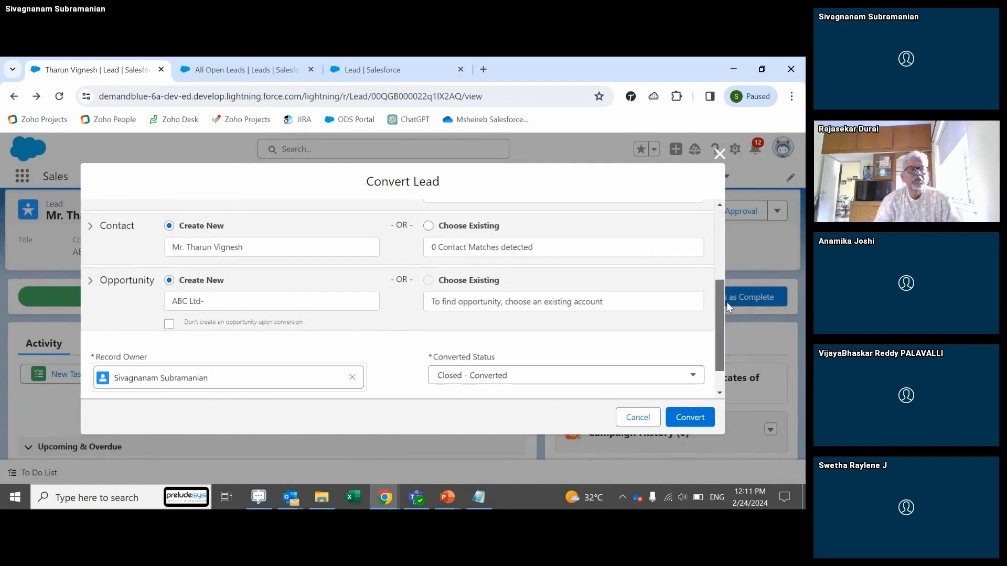
{"action": "left_click", "coordinate": [210, 302]}
{"action": "left_click", "coordinate": [229, 290]}
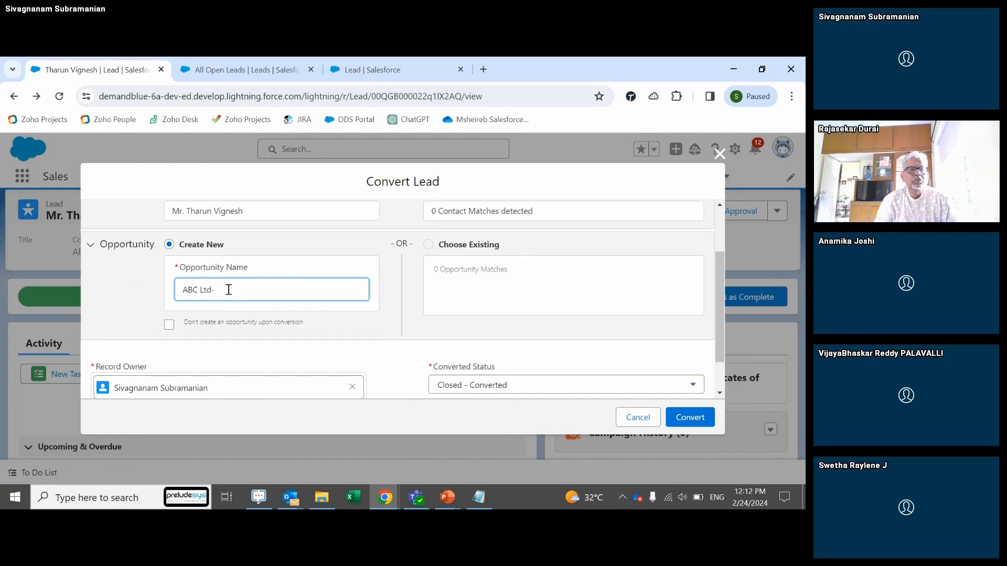
{"action": "type", "text": "Creta"}
Step: Confirm the conversion, review the created records, and go back to the Leads list
{"action": "left_click", "coordinate": [705, 419]}
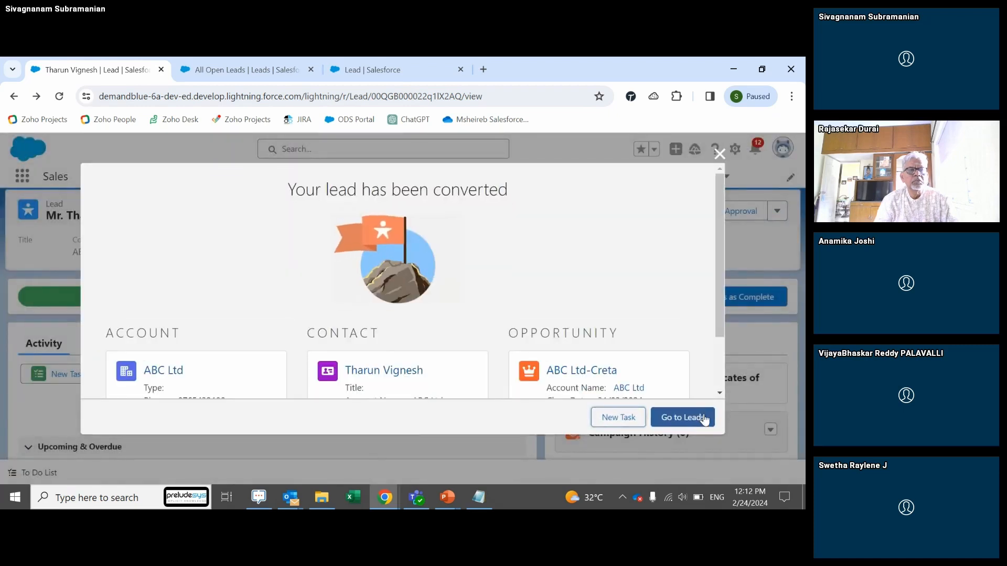
{"action": "left_click_drag", "start_coordinate": [718, 247], "coordinate": [719, 317]}
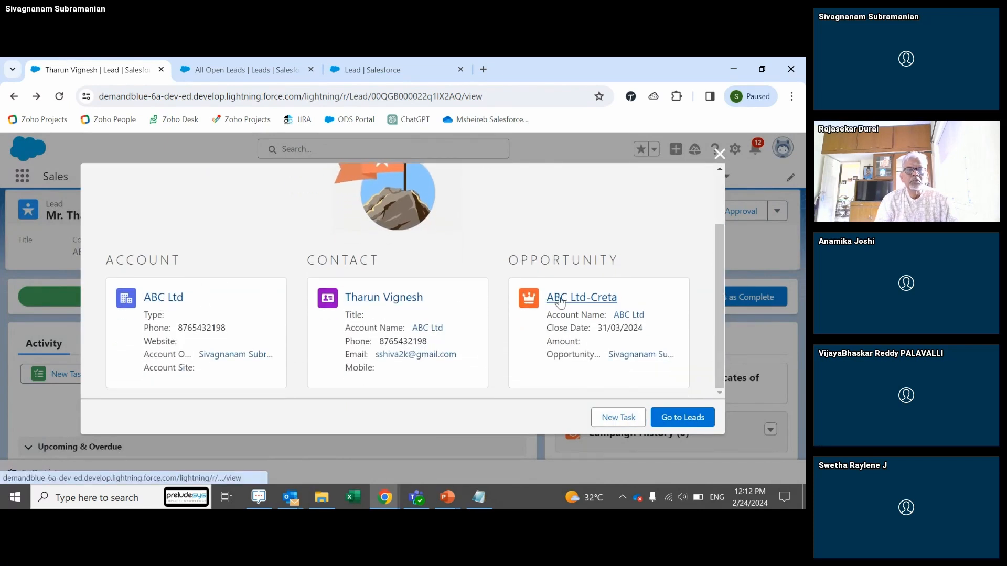
{"action": "left_click", "coordinate": [673, 425]}
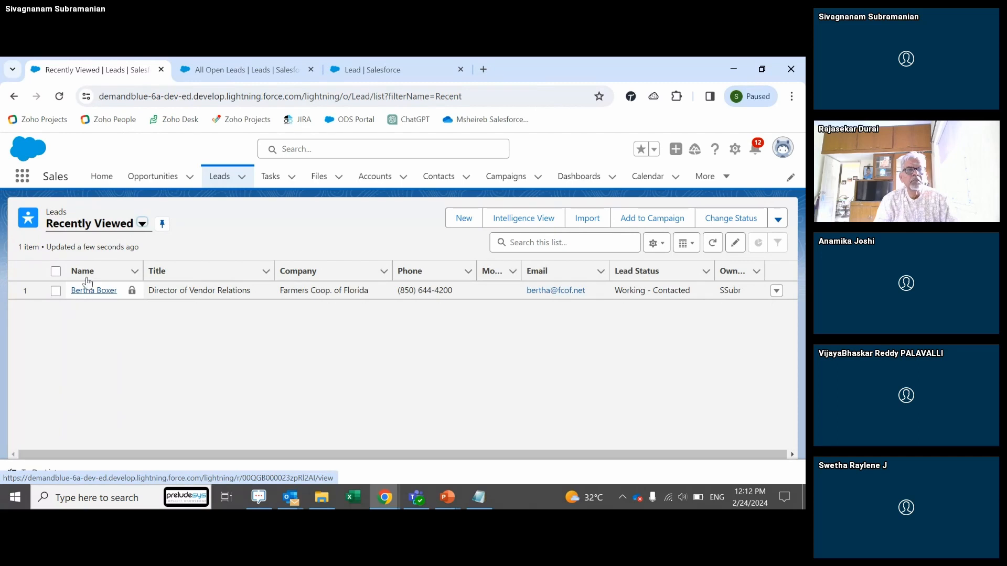
Step: Check the new records in the Contacts list sorted by name, then the Accounts and Opportunities lists, ending on Accounts
{"action": "left_click", "coordinate": [437, 178]}
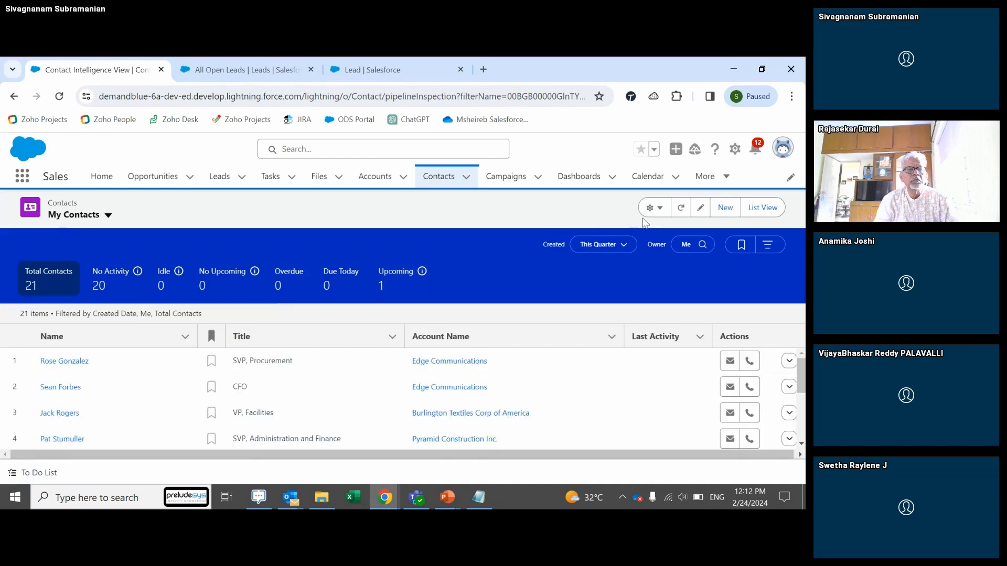
{"action": "left_click", "coordinate": [761, 207]}
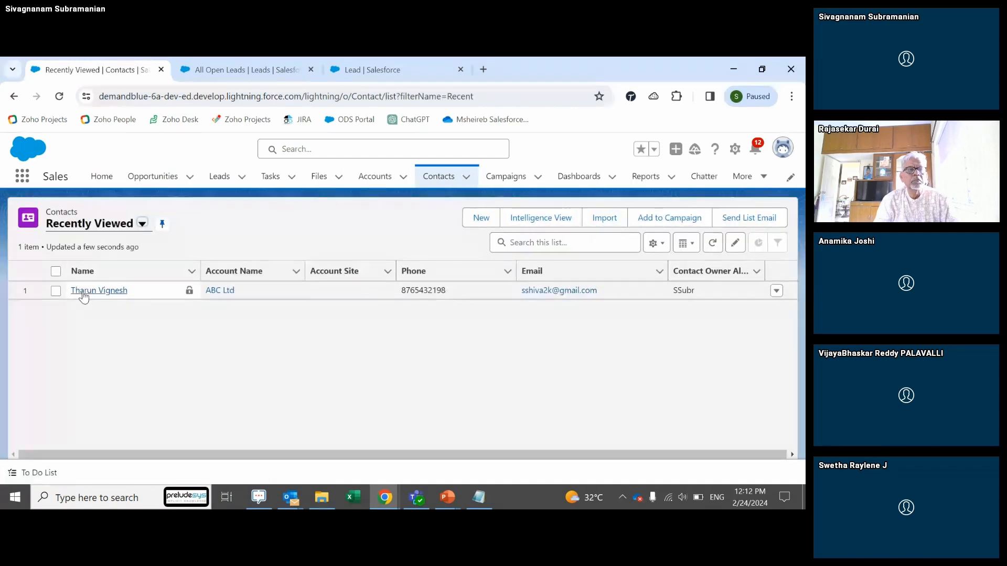
{"action": "left_click", "coordinate": [156, 268]}
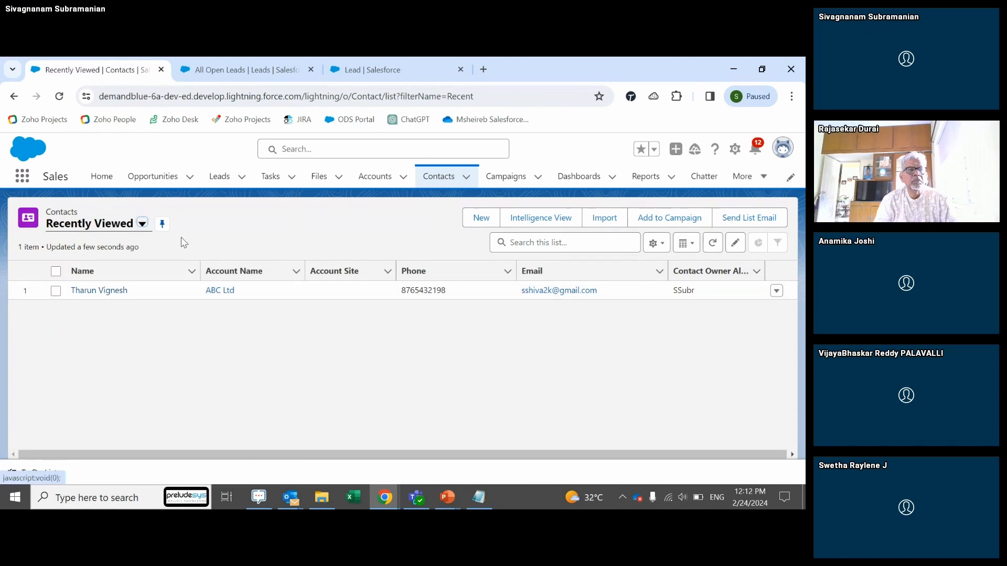
{"action": "left_click", "coordinate": [370, 178]}
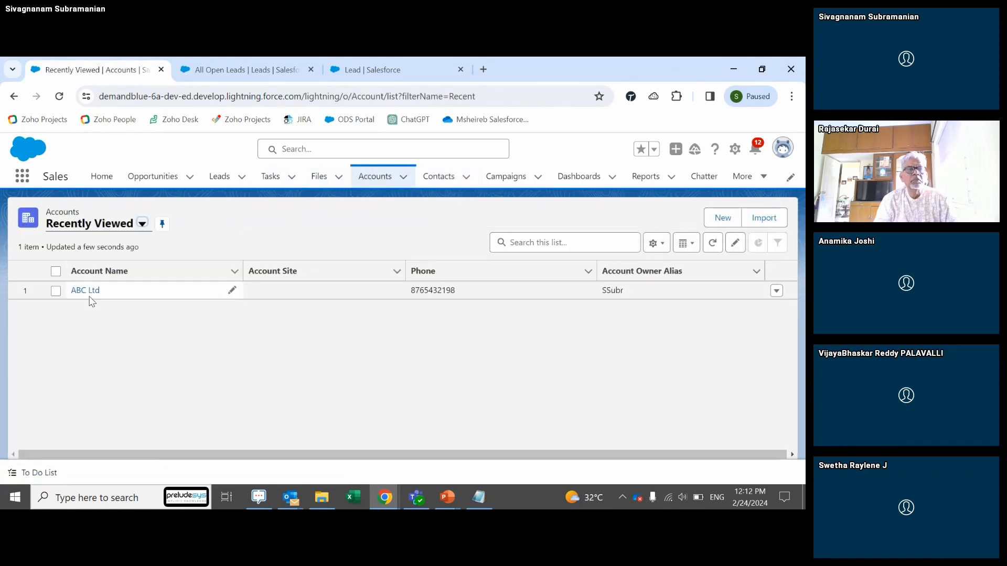
{"action": "left_click", "coordinate": [152, 180]}
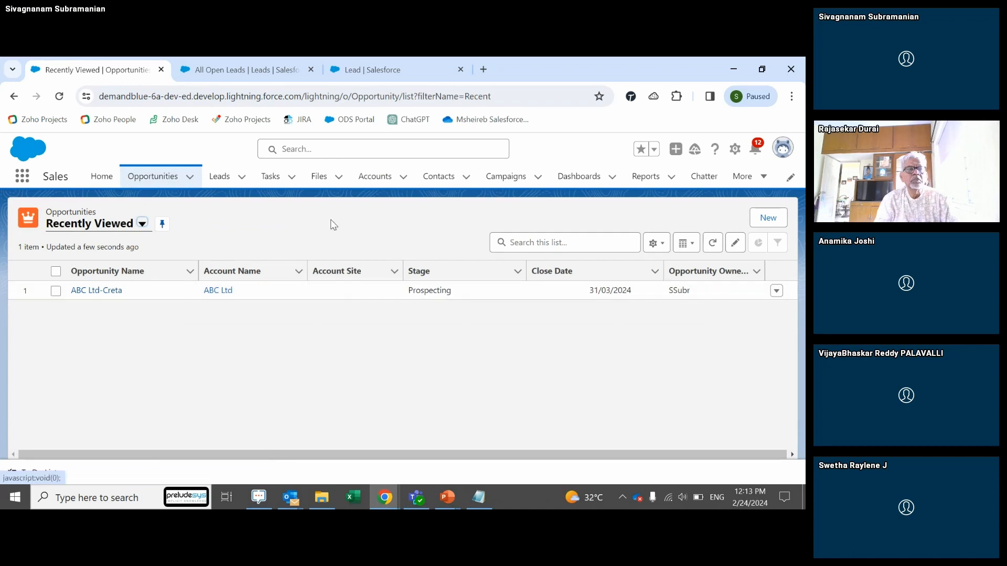
{"action": "left_click", "coordinate": [387, 185]}
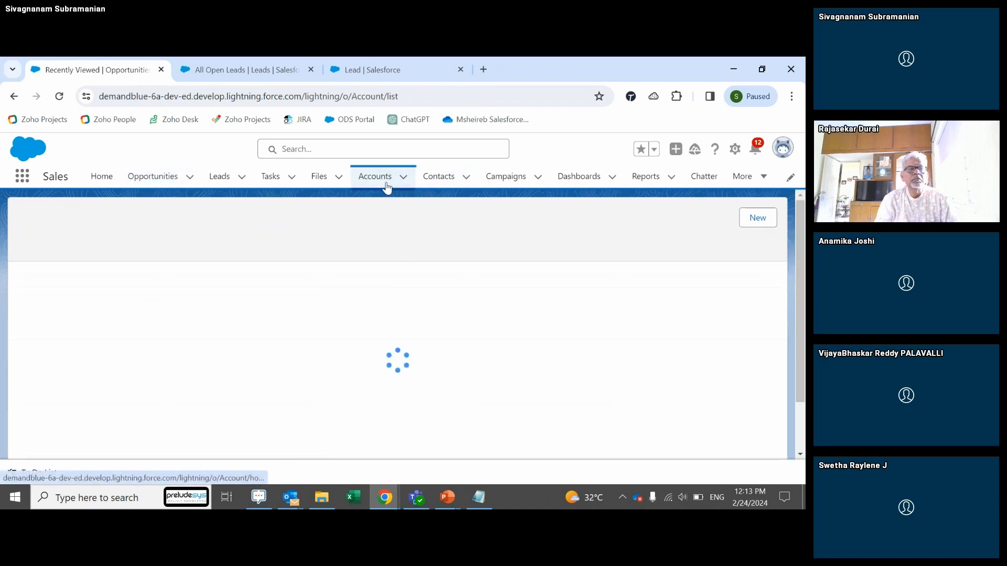
Step: Bring the PowerPoint slide show back to the front and advance to the Accounts slide
{"action": "mouse_move", "coordinate": [453, 507]}
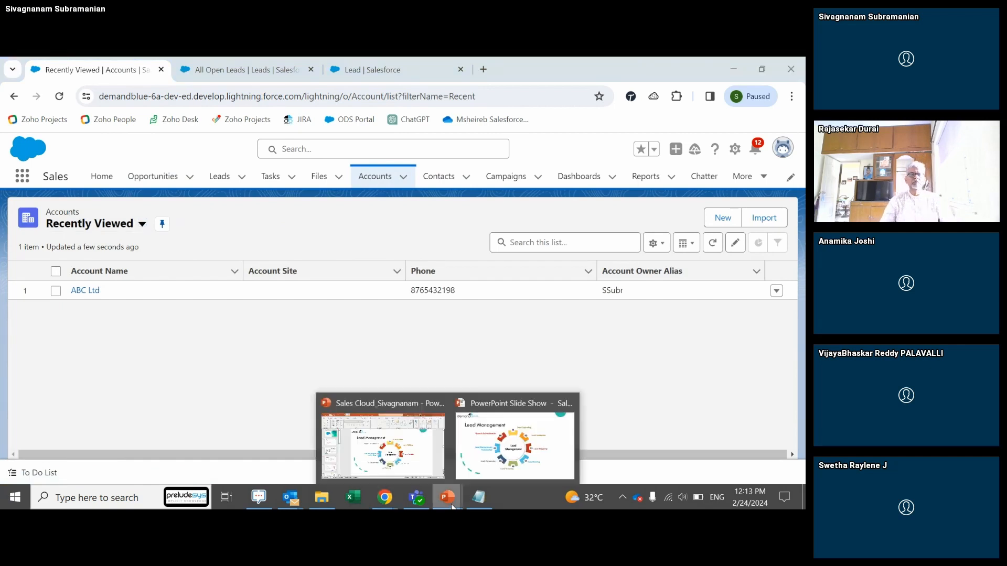
{"action": "left_click", "coordinate": [517, 441]}
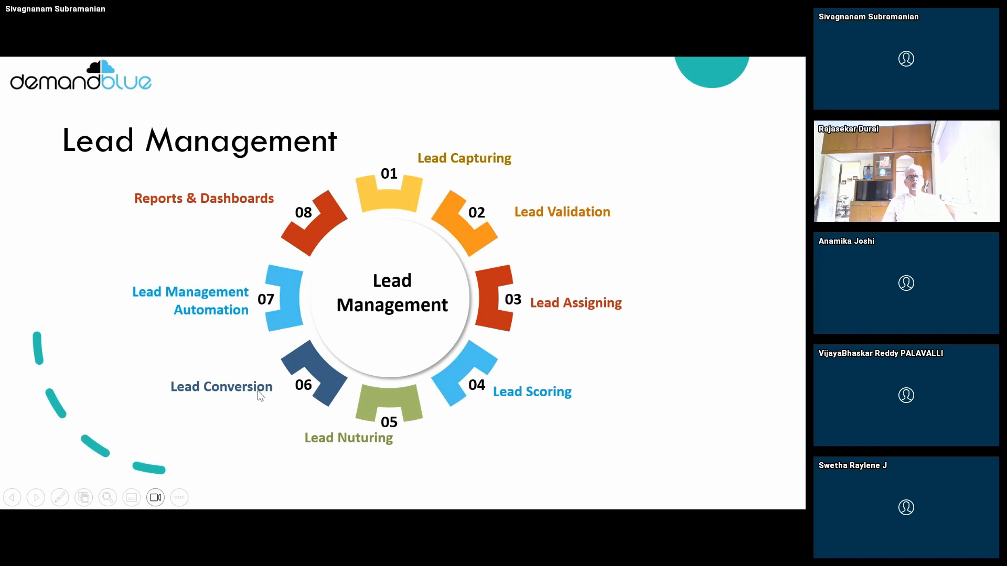
{"action": "key", "text": "Right"}
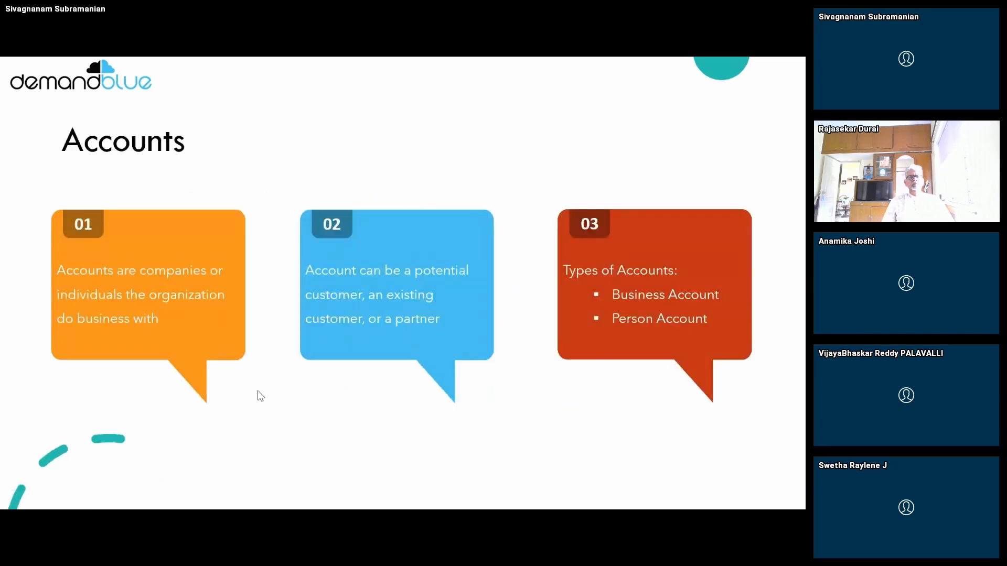
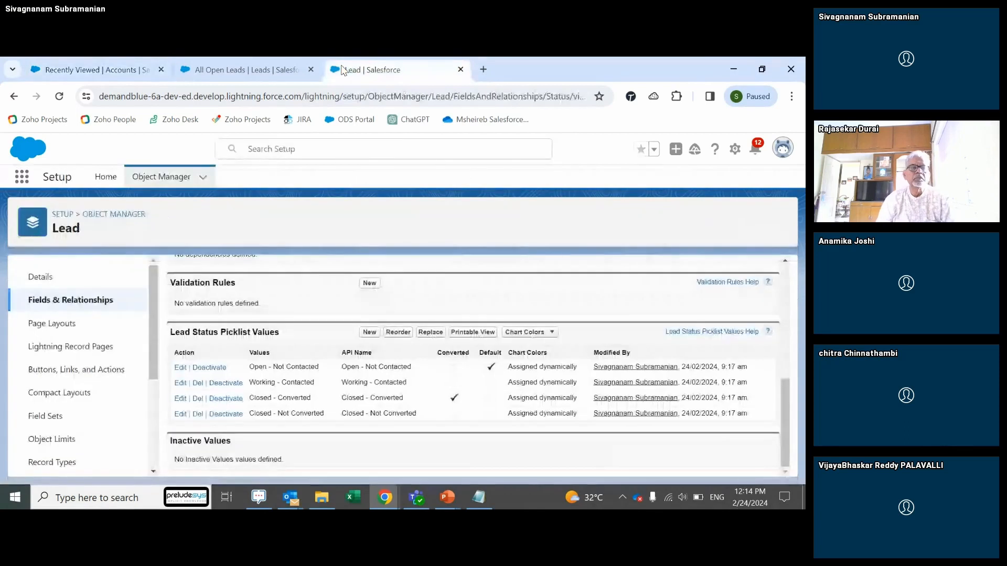
Step: Leave the All Open Leads list and Lead picklist page for Setup Home
{"action": "left_click", "coordinate": [261, 69]}
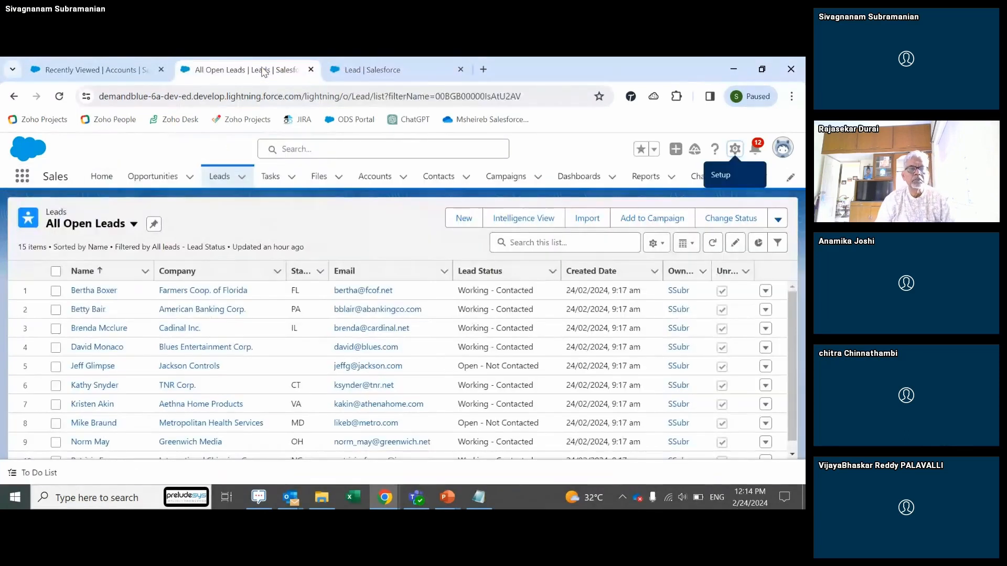
{"action": "left_click", "coordinate": [381, 72]}
{"action": "left_click", "coordinate": [105, 177]}
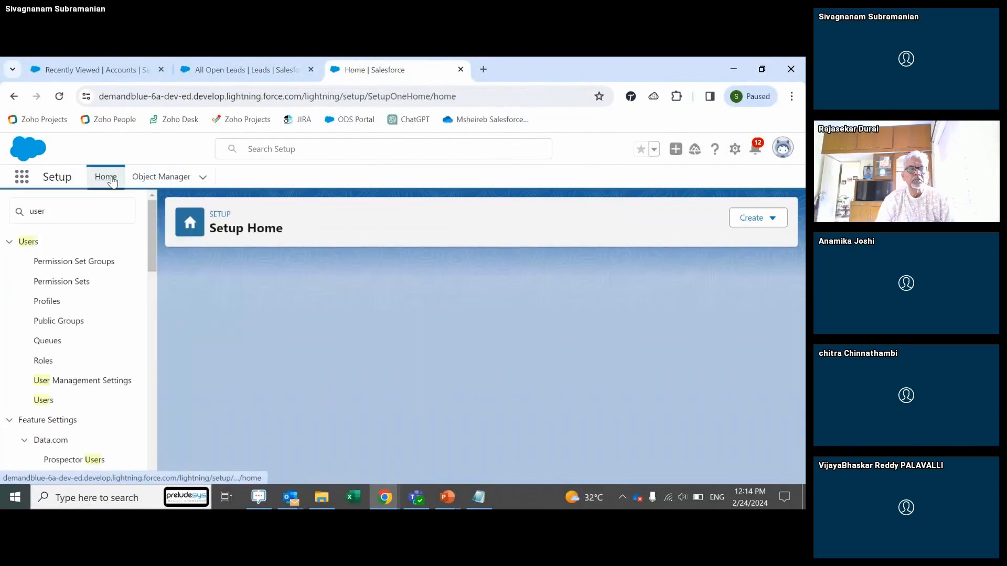
Step: Search 'lead' in Quick Find and open the Standard lead assignment rule
{"action": "left_click", "coordinate": [80, 218]}
{"action": "key", "text": "BackSpace"}
{"action": "key", "text": "BackSpace"}
{"action": "key", "text": "BackSpace"}
{"action": "key", "text": "BackSpace"}
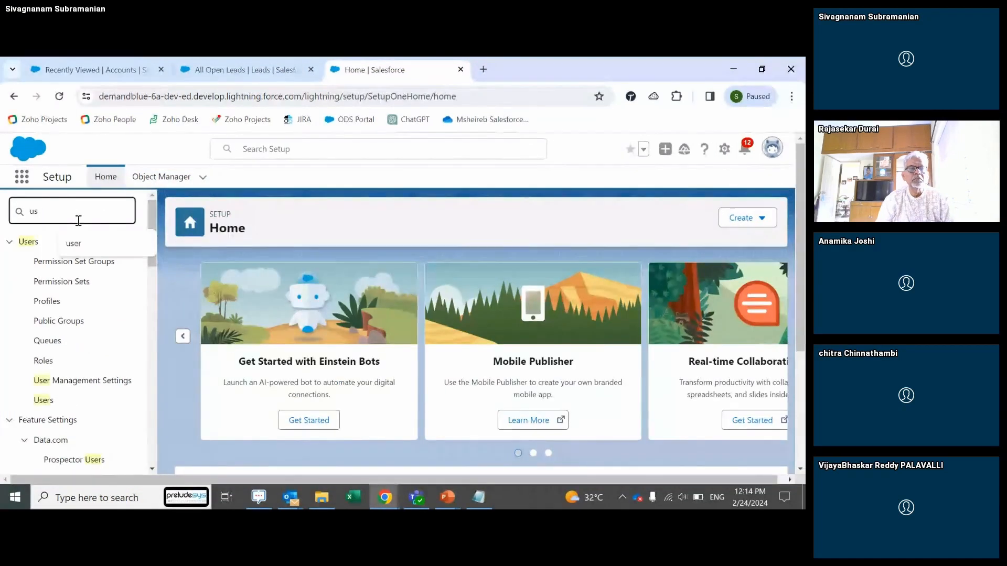
{"action": "type", "text": "lead"}
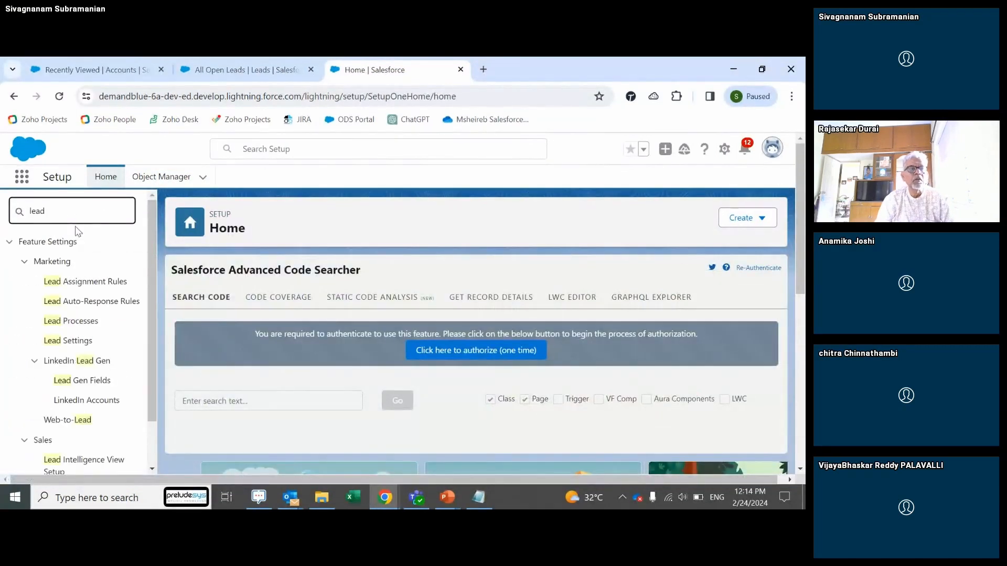
{"action": "left_click", "coordinate": [73, 284]}
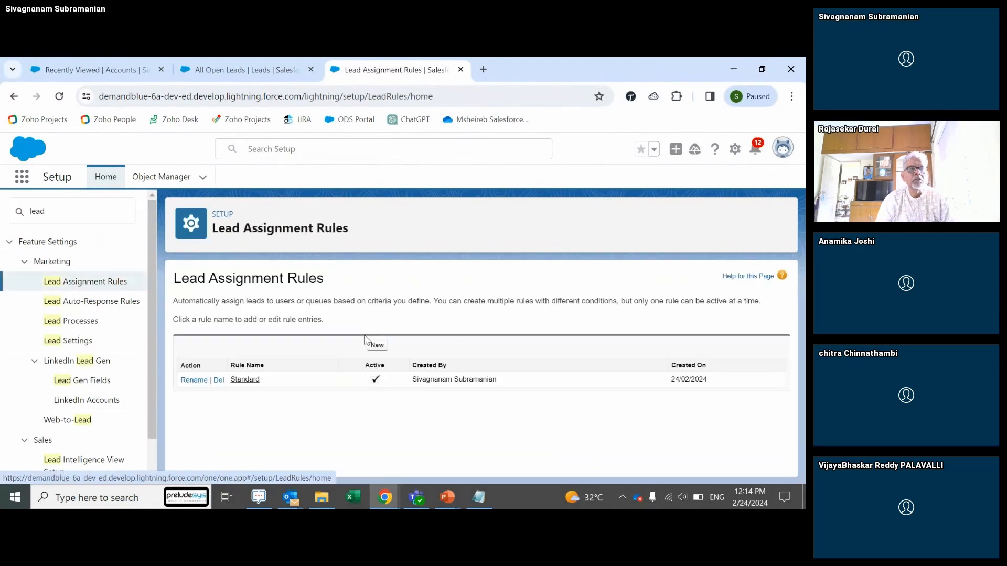
{"action": "left_click", "coordinate": [245, 379]}
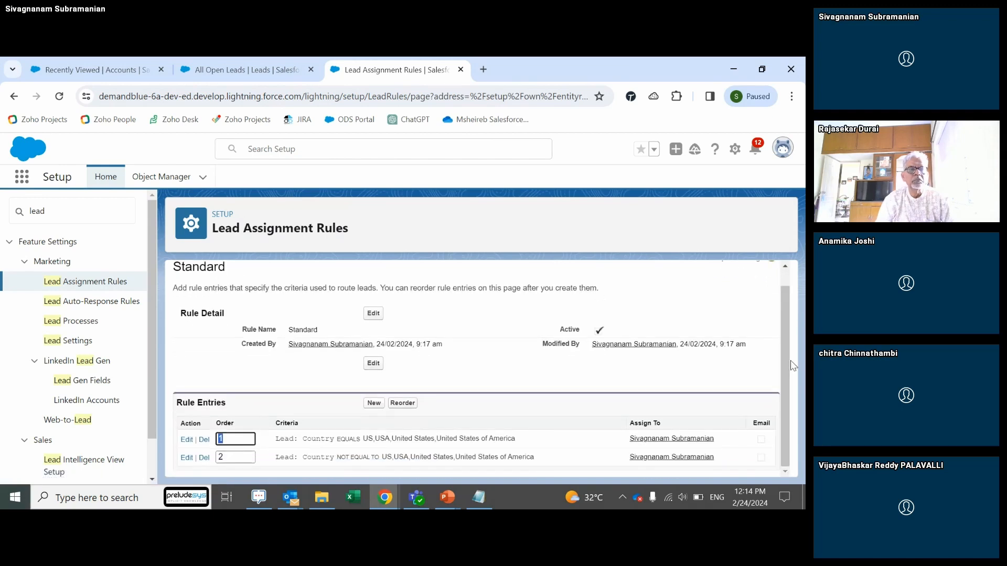
Step: Switch rule entry 1 (Country equals US, USA, United States) to assign to a Queue; close the empty lookup
{"action": "left_click", "coordinate": [186, 441]}
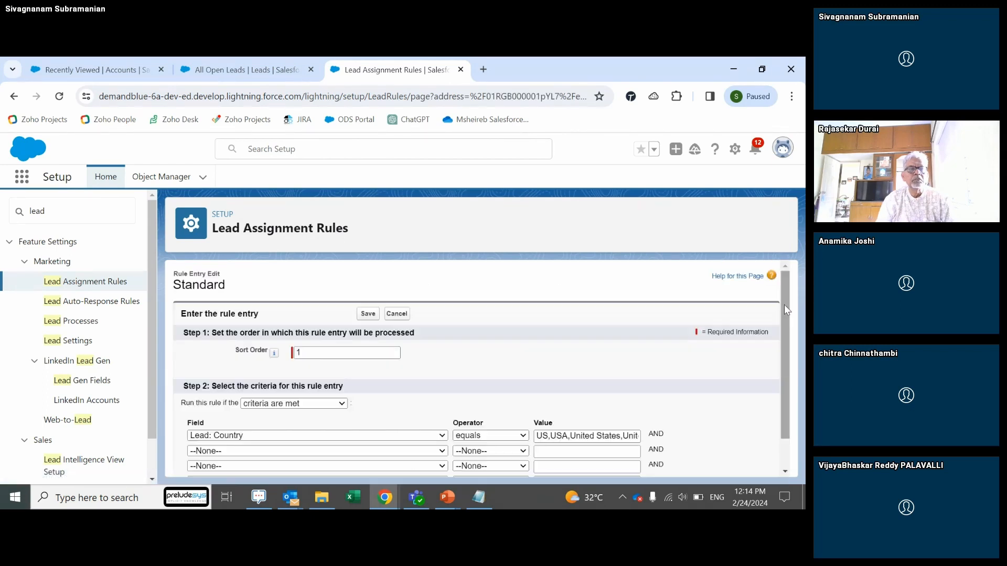
{"action": "scroll", "coordinate": [785, 304], "scroll_direction": "down", "scroll_amount": 5}
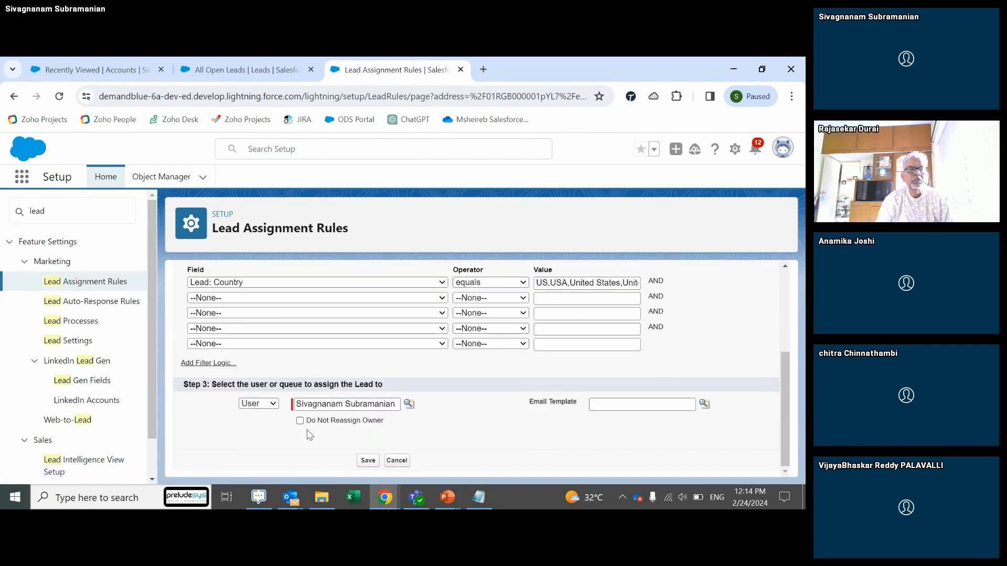
{"action": "left_click", "coordinate": [272, 405]}
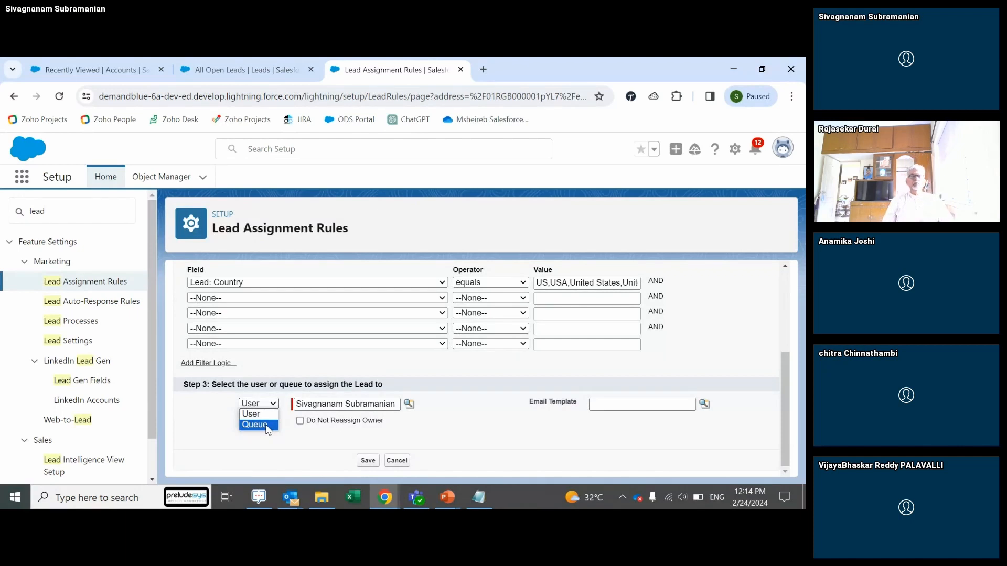
{"action": "left_click", "coordinate": [268, 431]}
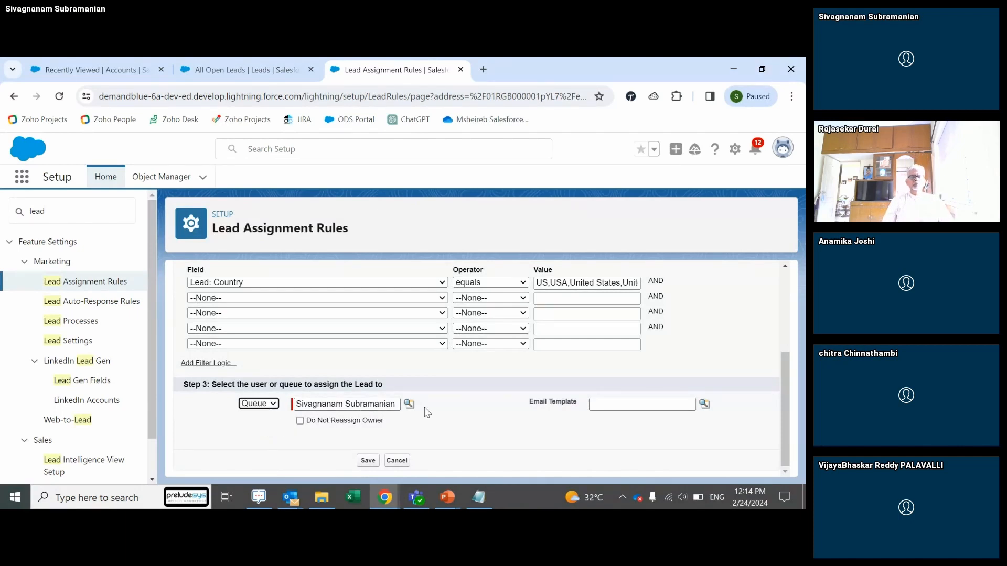
{"action": "left_click", "coordinate": [409, 404]}
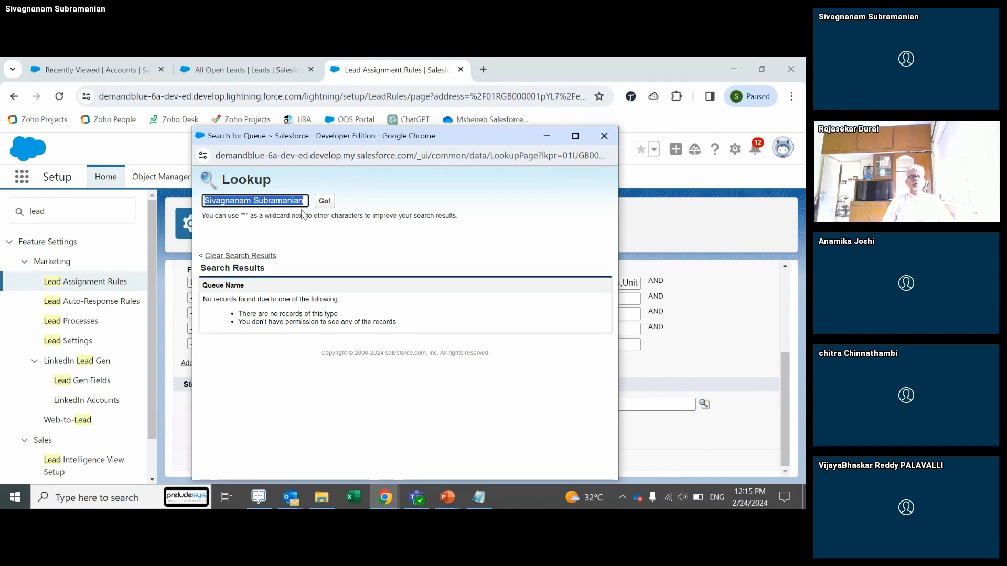
{"action": "key", "text": "BackSpace"}
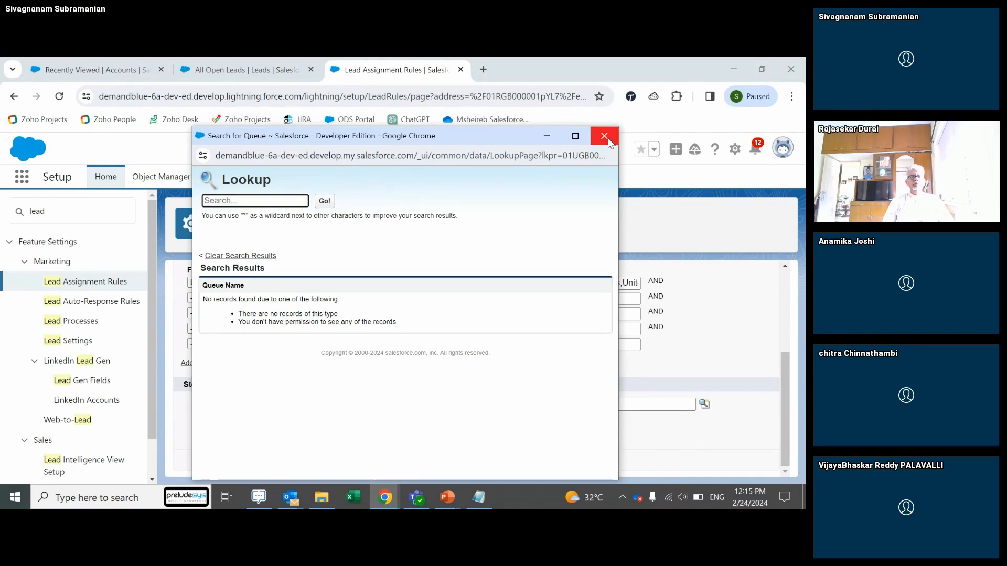
{"action": "left_click", "coordinate": [606, 138]}
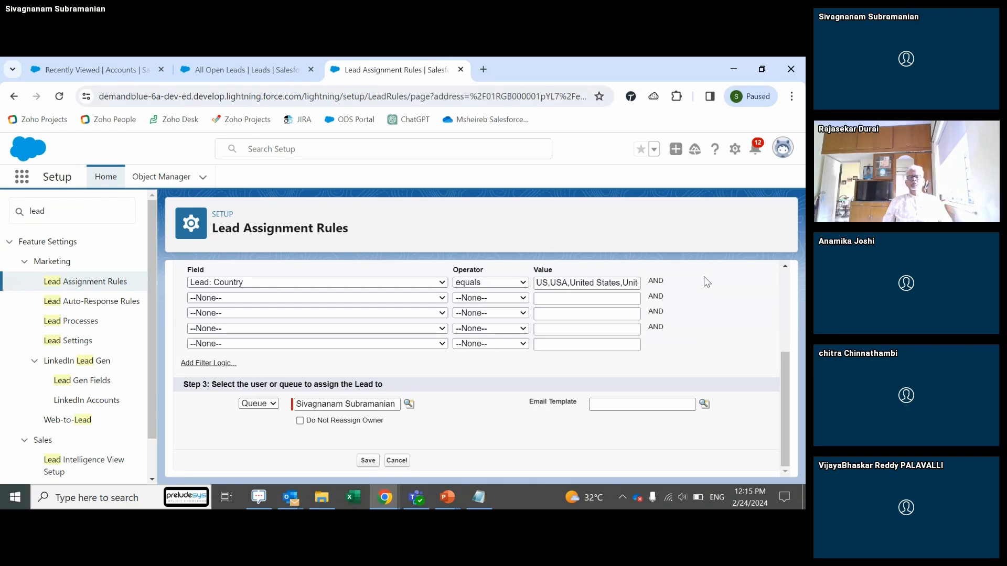
Step: Bring the other org's Chrome window forward and exit App Builder
{"action": "left_click", "coordinate": [246, 71]}
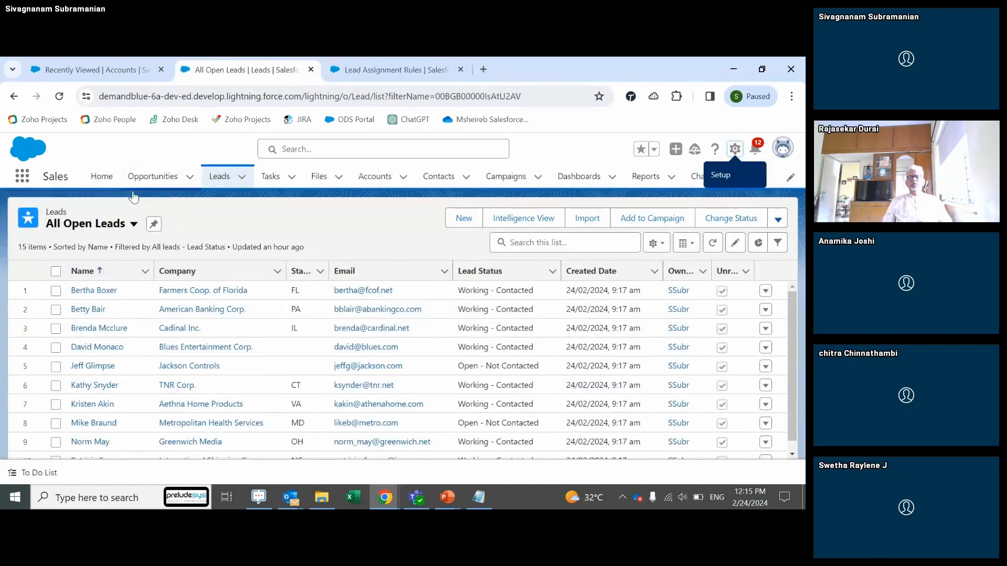
{"action": "left_click", "coordinate": [109, 225]}
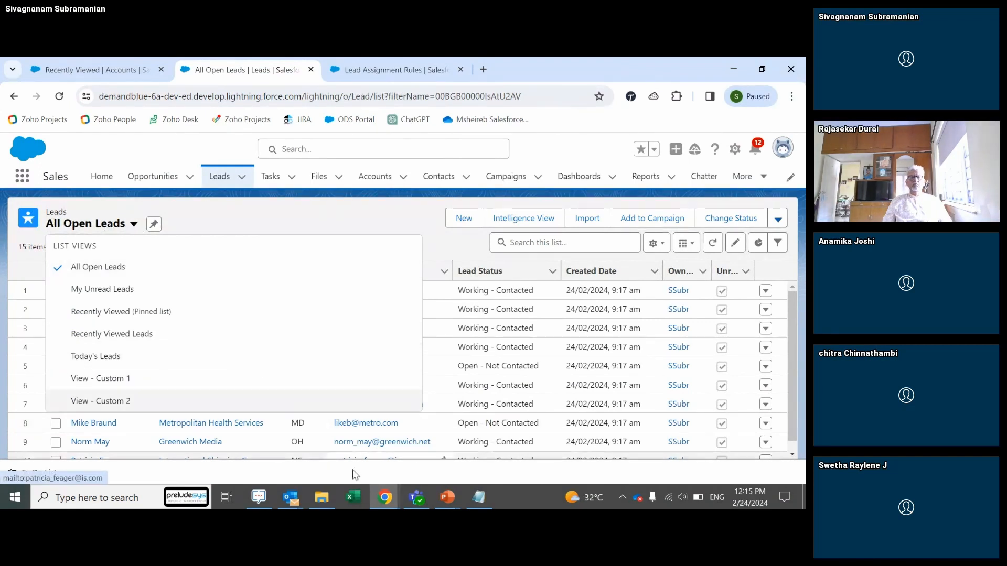
{"action": "left_click", "coordinate": [383, 507]}
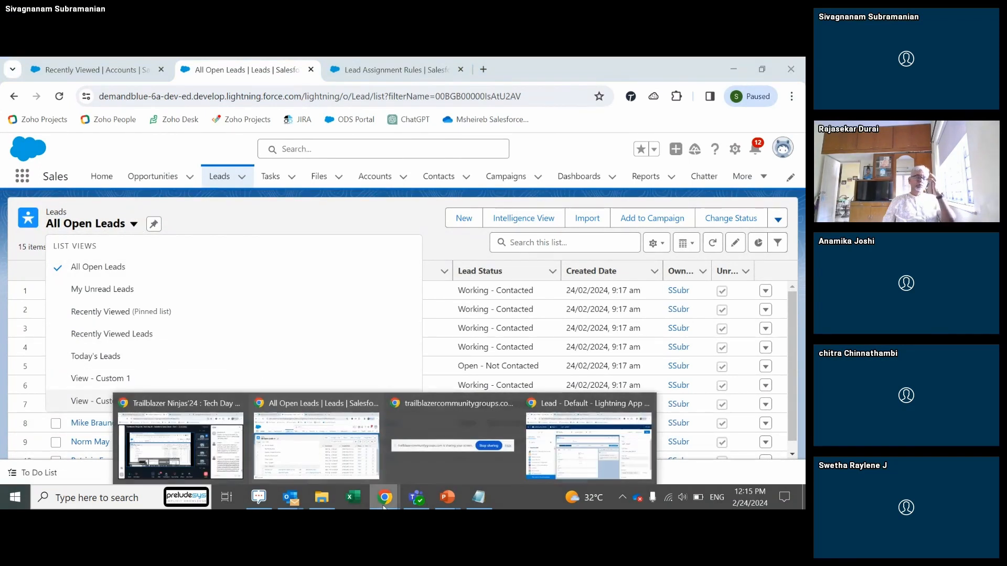
{"action": "left_click", "coordinate": [326, 461]}
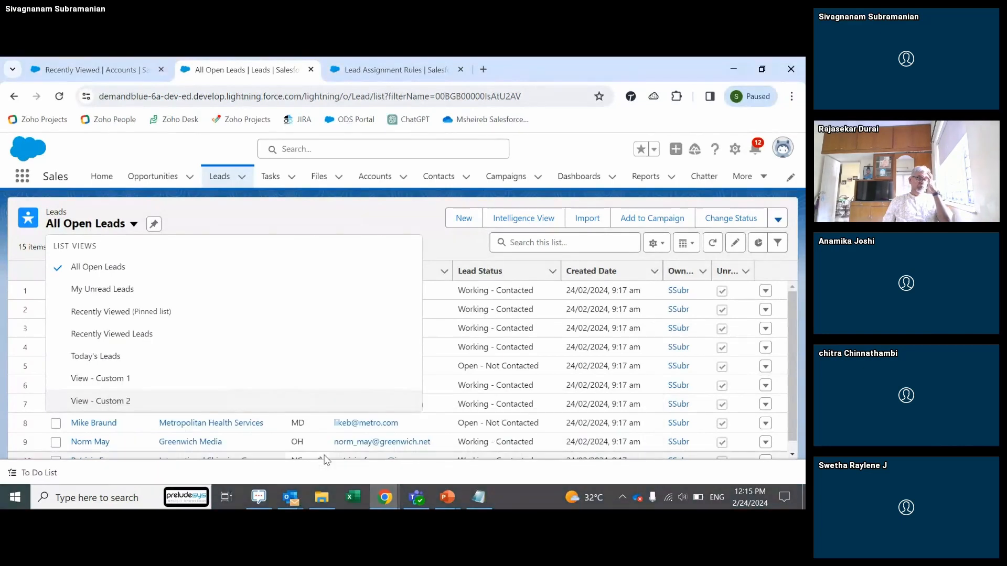
{"action": "mouse_move", "coordinate": [395, 496]}
{"action": "left_click", "coordinate": [589, 446]}
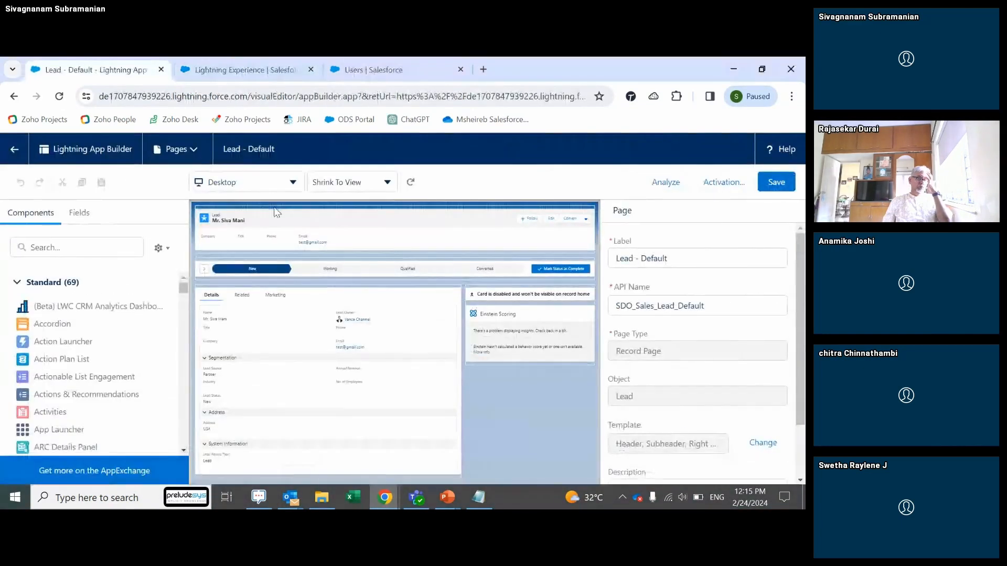
{"action": "left_click", "coordinate": [16, 152]}
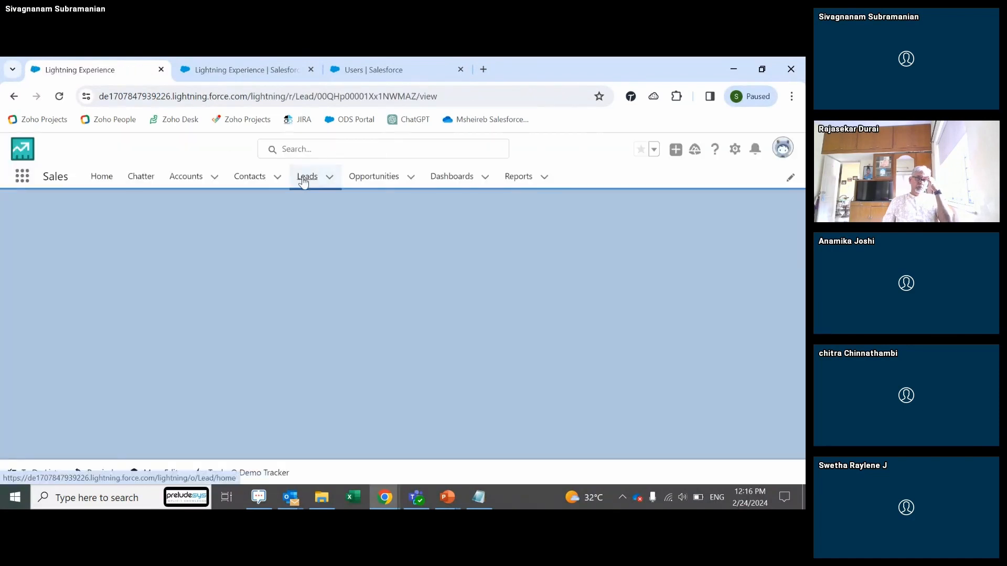
Step: Open that org's Leads tab and scroll through all its list views
{"action": "left_click", "coordinate": [304, 180]}
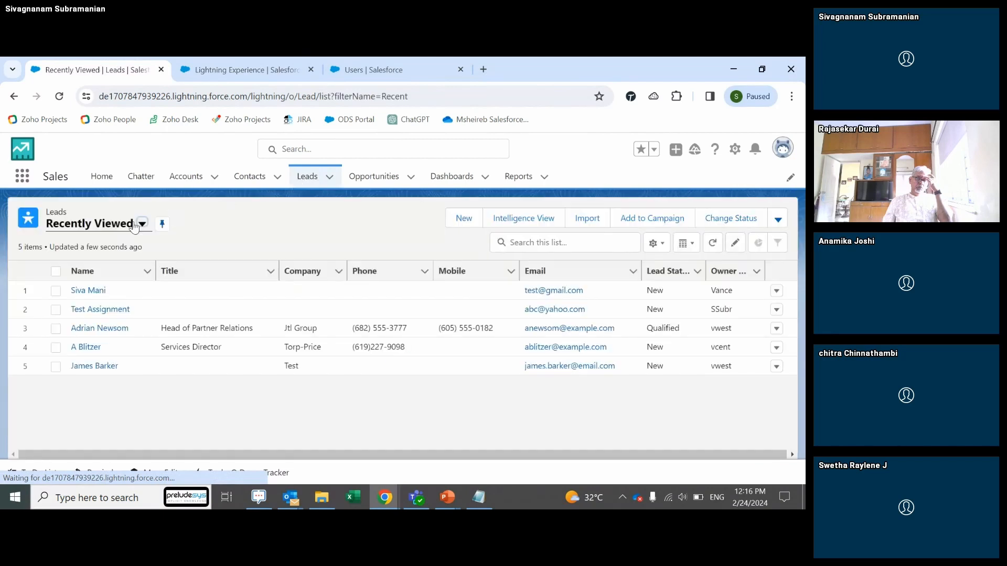
{"action": "left_click", "coordinate": [95, 230]}
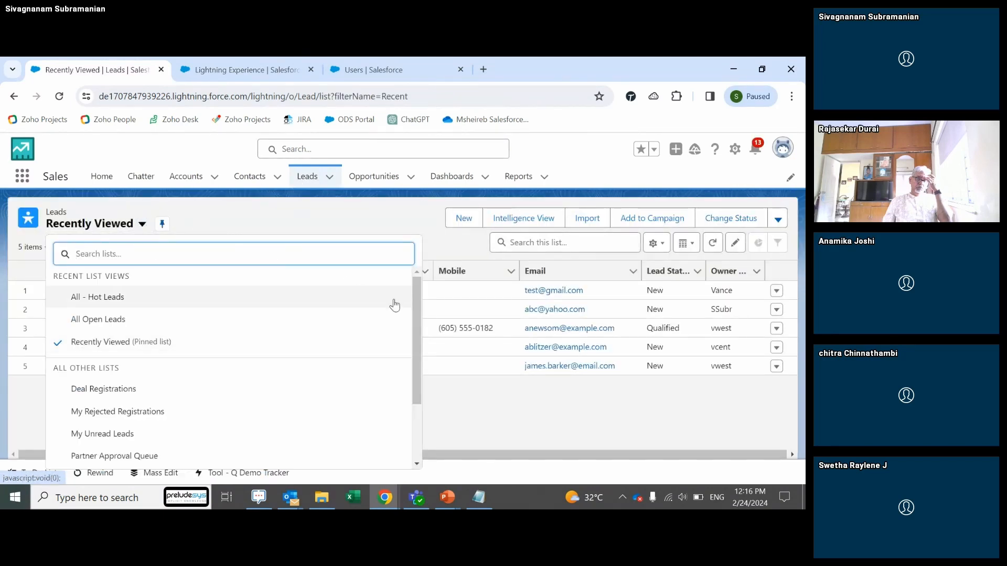
{"action": "left_click_drag", "start_coordinate": [417, 316], "coordinate": [426, 391]}
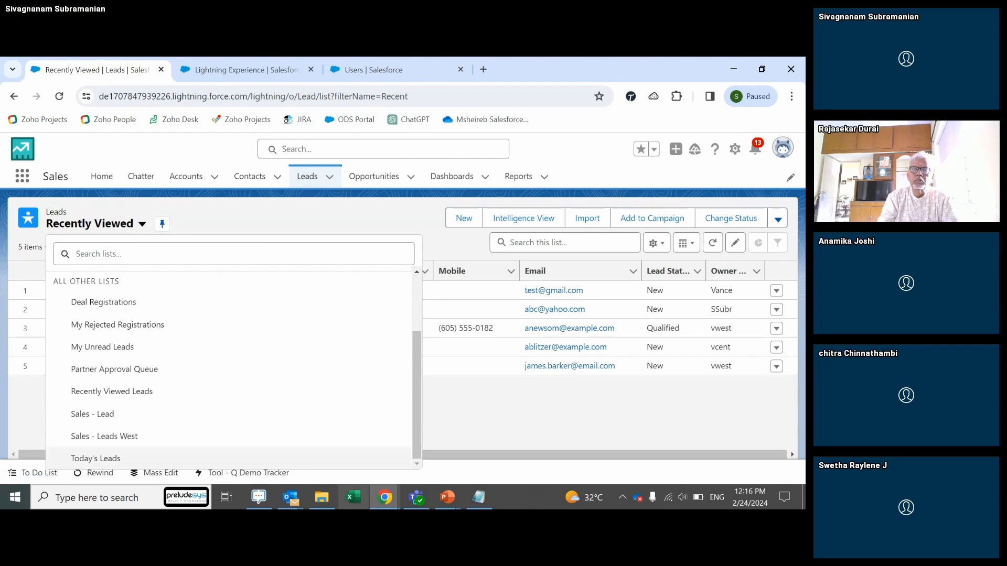
{"action": "mouse_move", "coordinate": [449, 497]}
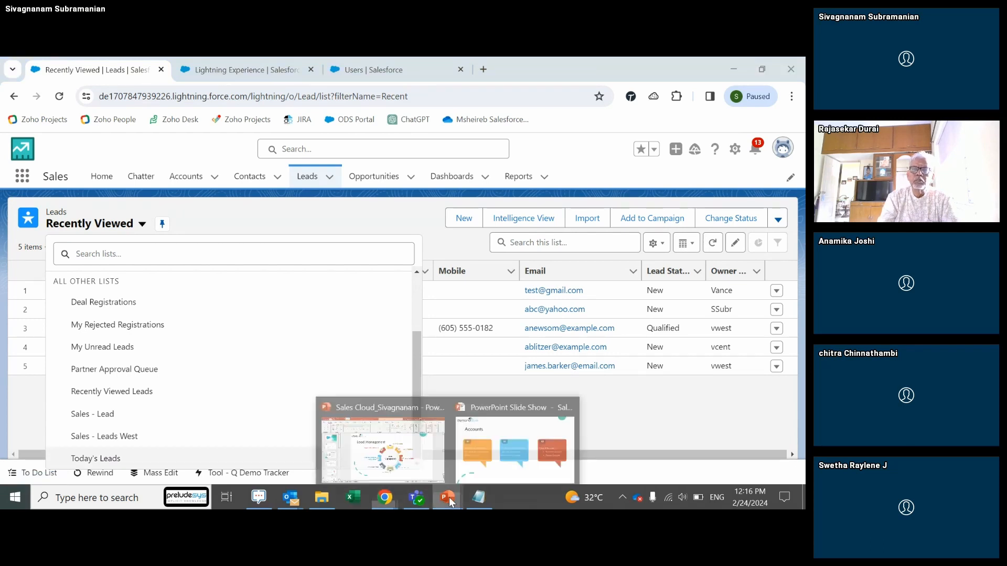
{"action": "left_click", "coordinate": [428, 471]}
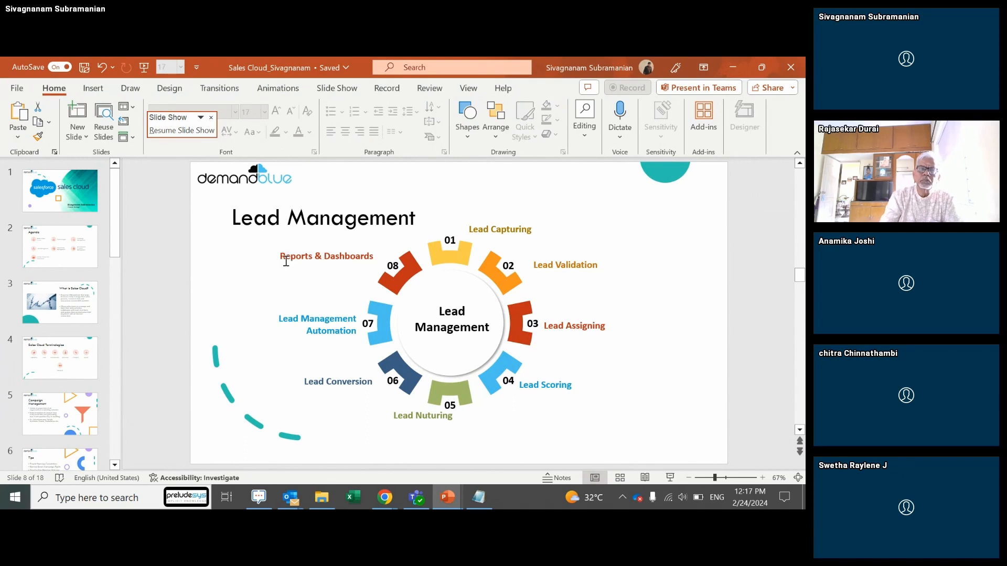
{"action": "key", "text": "alt+Tab"}
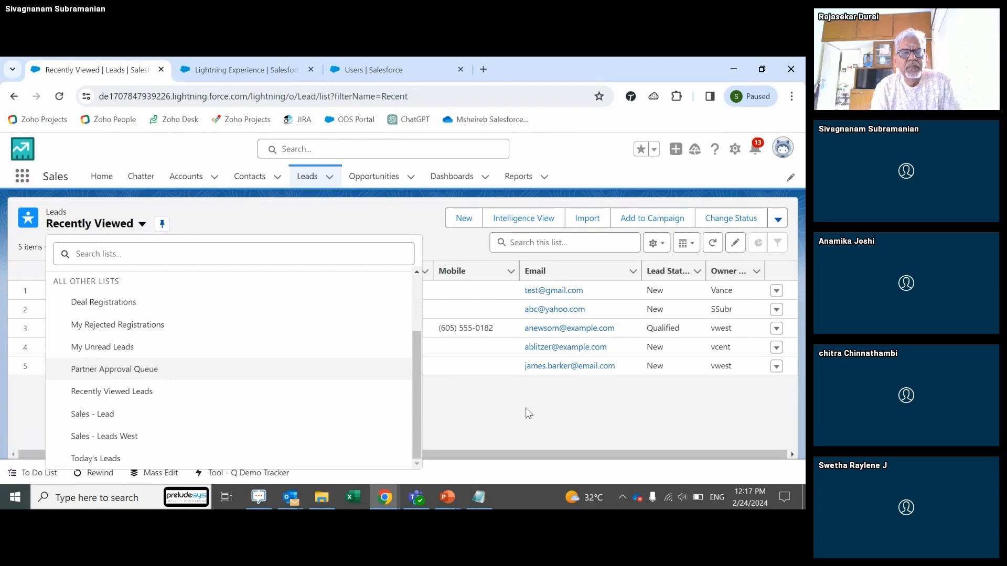
Step: Close the list view dropdown and Alt+Tab back to the PowerPoint Accounts slide
{"action": "key", "text": "Escape"}
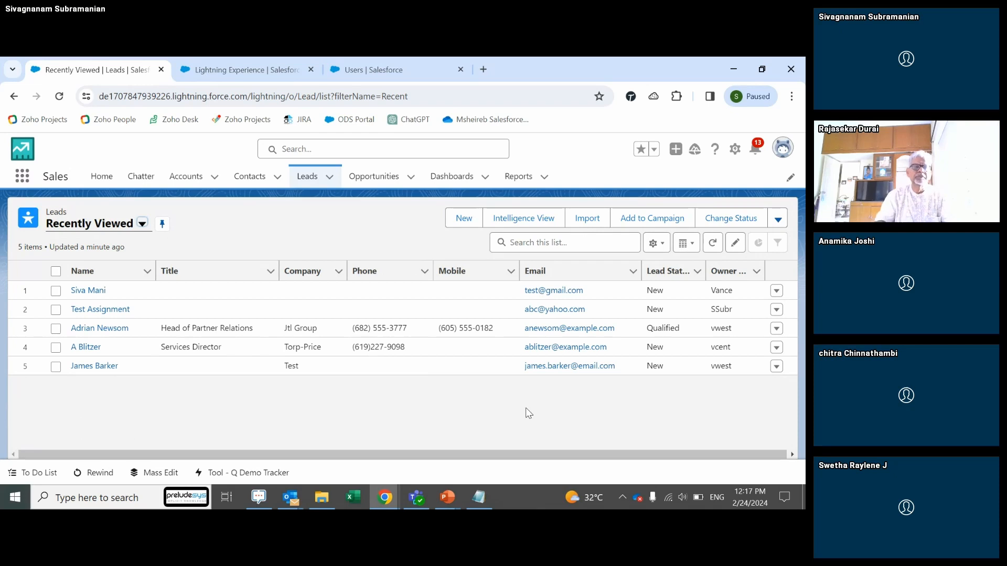
{"action": "key", "text": "alt+Tab"}
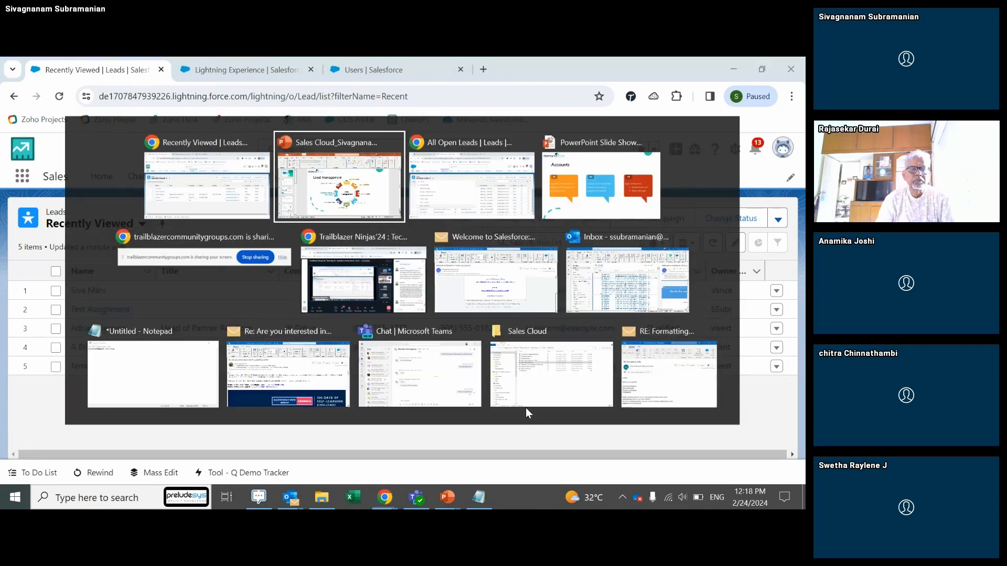
{"action": "key", "text": "alt+Tab"}
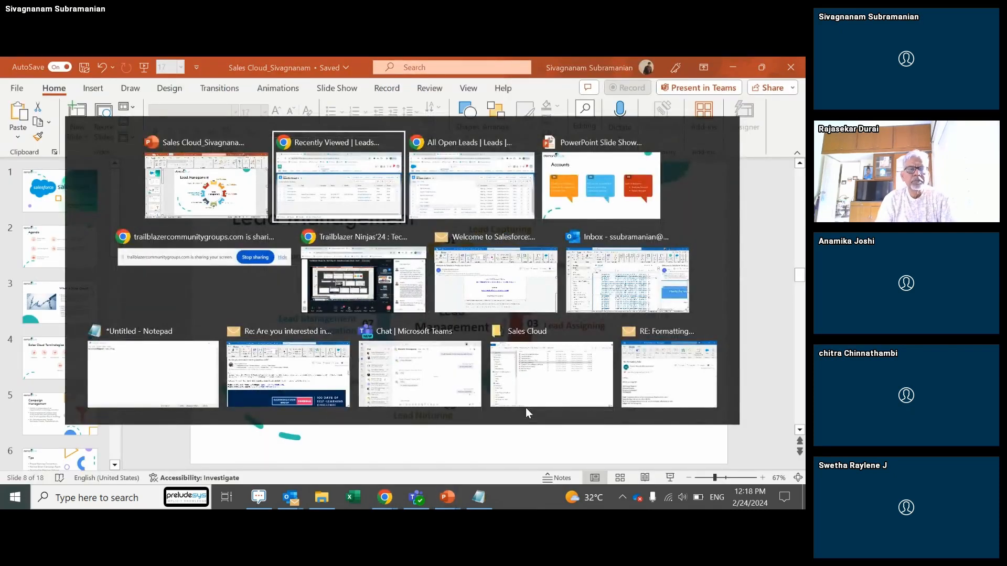
{"action": "key", "text": "alt+Tab"}
{"action": "key", "text": "alt+Tab"}
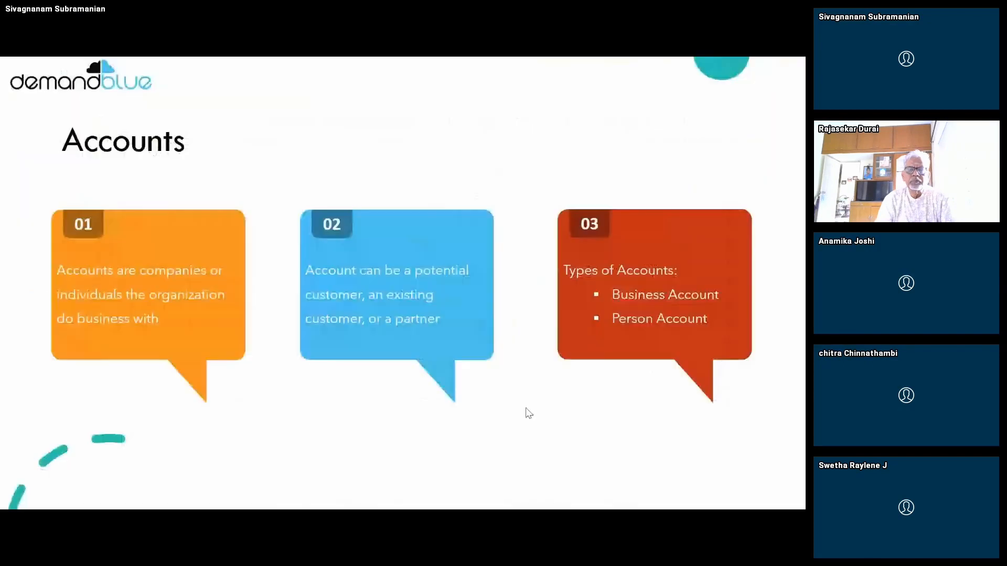
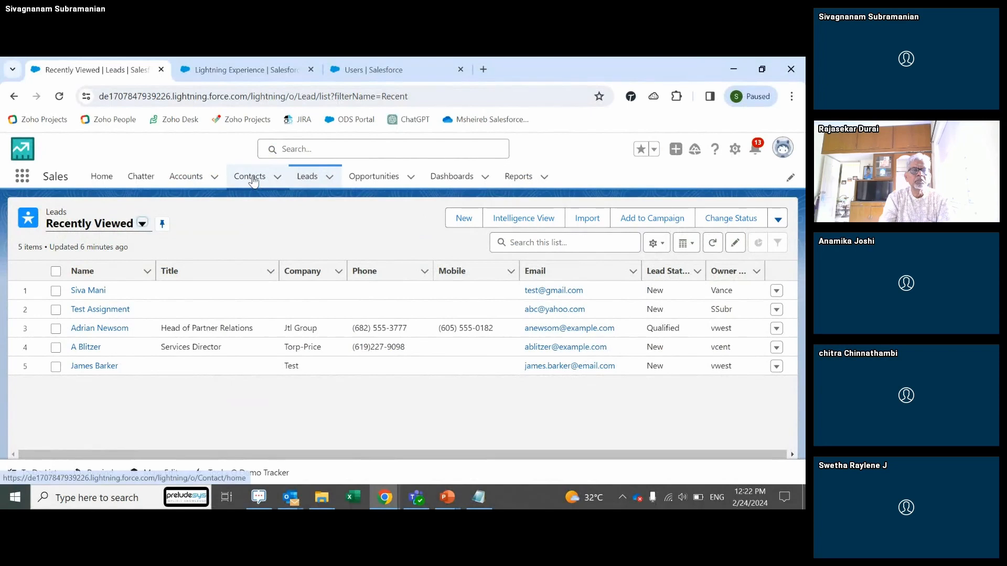
Step: Switch to the other org's window and open the ABC Ltd contact from Recently Viewed contacts
{"action": "left_click", "coordinate": [254, 181]}
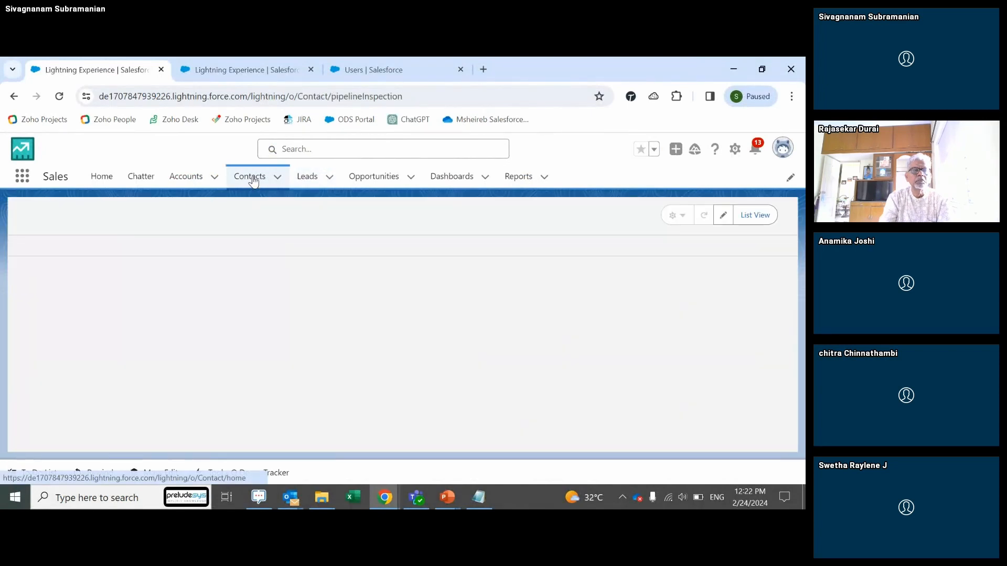
{"action": "key", "text": "alt+Tab"}
{"action": "key", "text": "alt+Tab"}
{"action": "key", "text": "alt+Tab"}
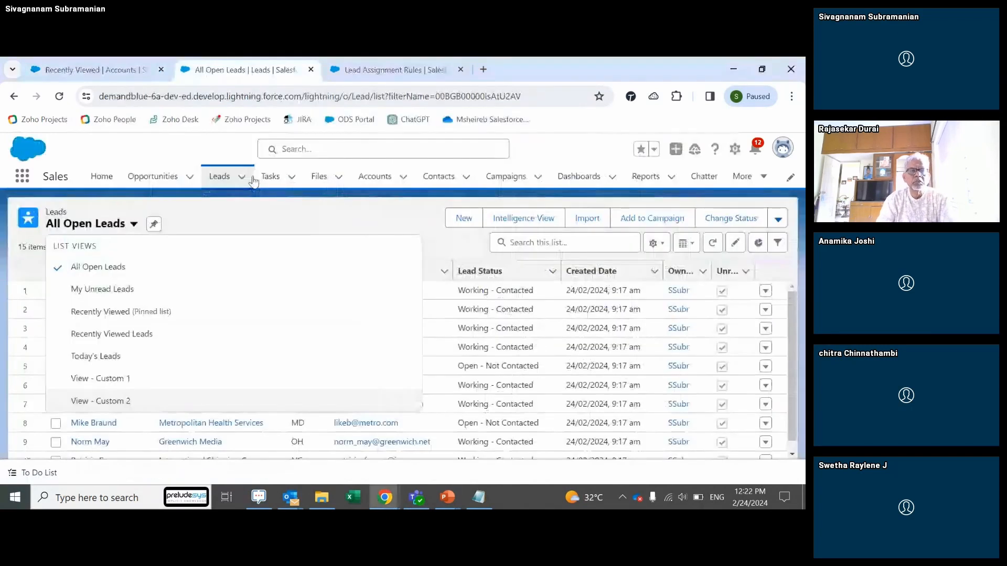
{"action": "left_click", "coordinate": [392, 204]}
{"action": "left_click", "coordinate": [430, 183]}
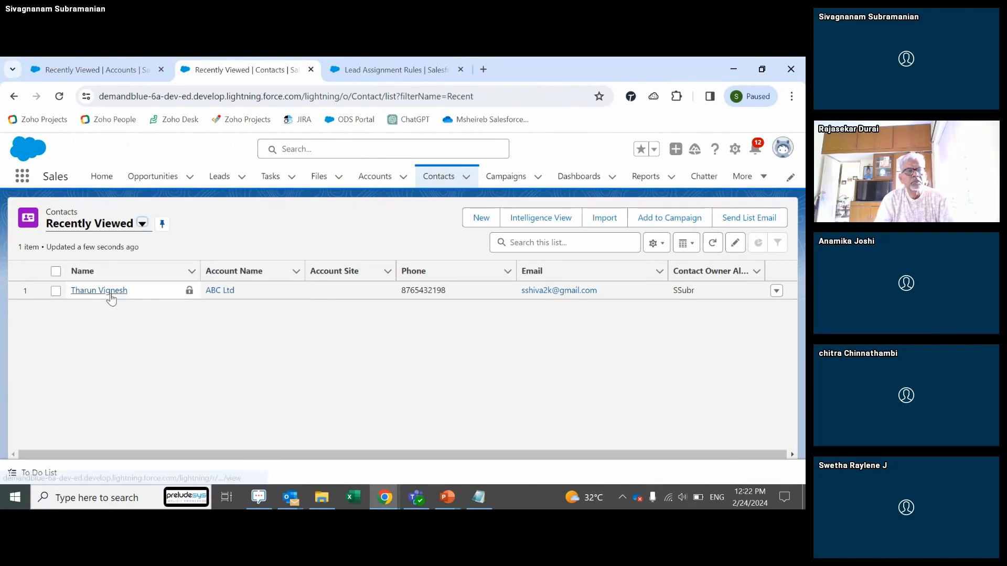
{"action": "left_click", "coordinate": [111, 293]}
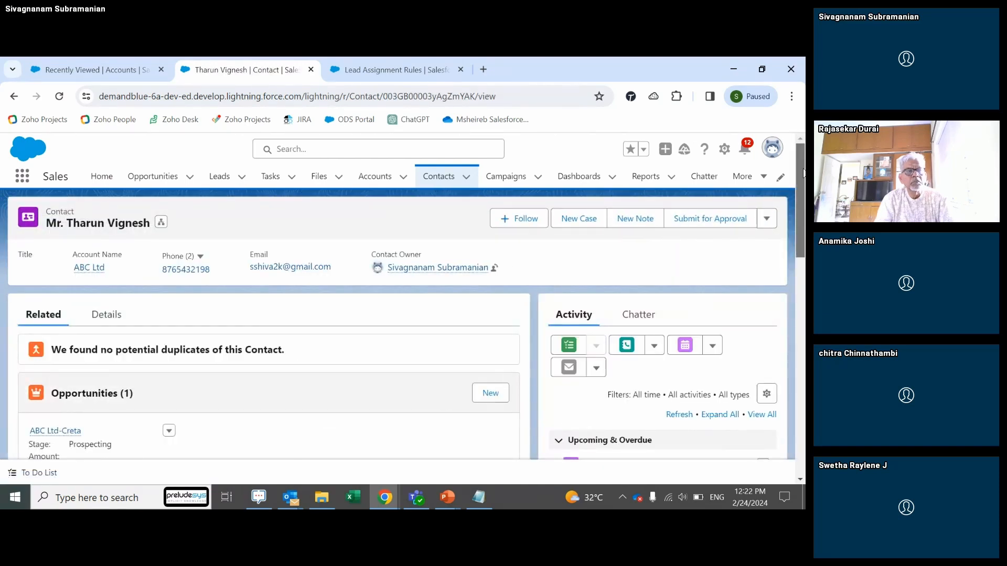
Step: Scroll the ABC Ltd contact record and review its Details fields
{"action": "scroll", "coordinate": [803, 176], "scroll_direction": "down", "scroll_amount": 1}
{"action": "scroll", "coordinate": [803, 175], "scroll_direction": "down", "scroll_amount": 1}
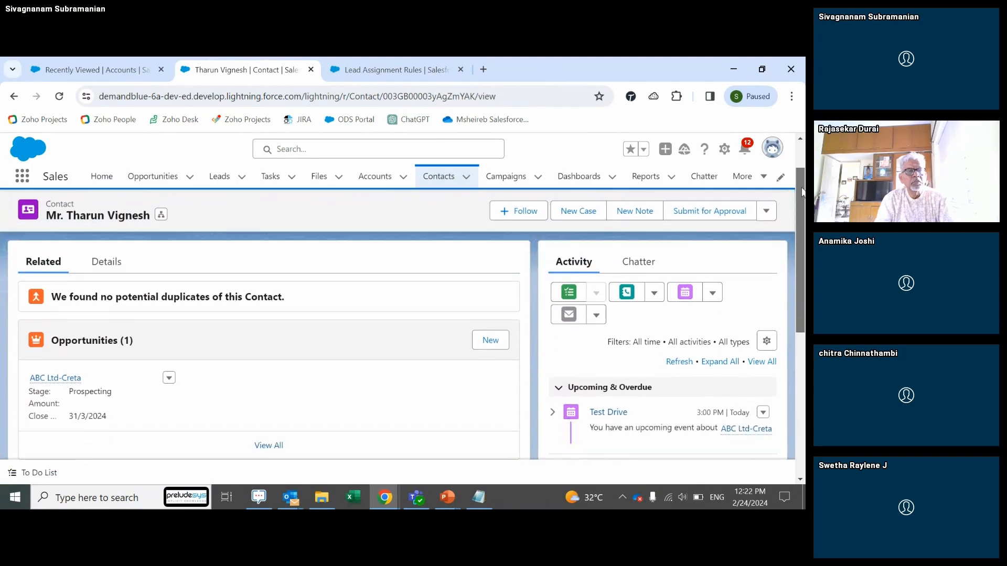
{"action": "scroll", "coordinate": [802, 196], "scroll_direction": "up", "scroll_amount": 2}
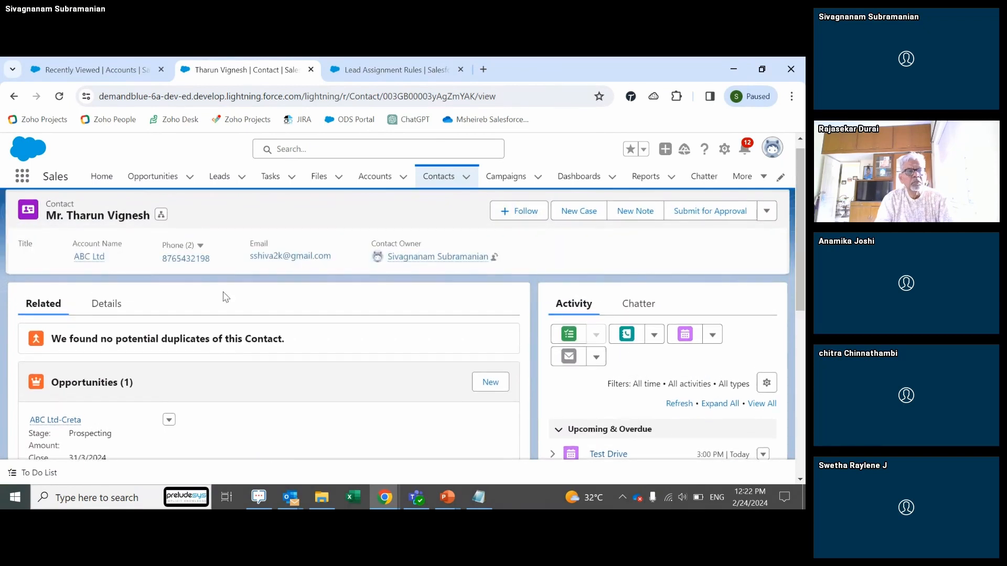
{"action": "left_click", "coordinate": [105, 305]}
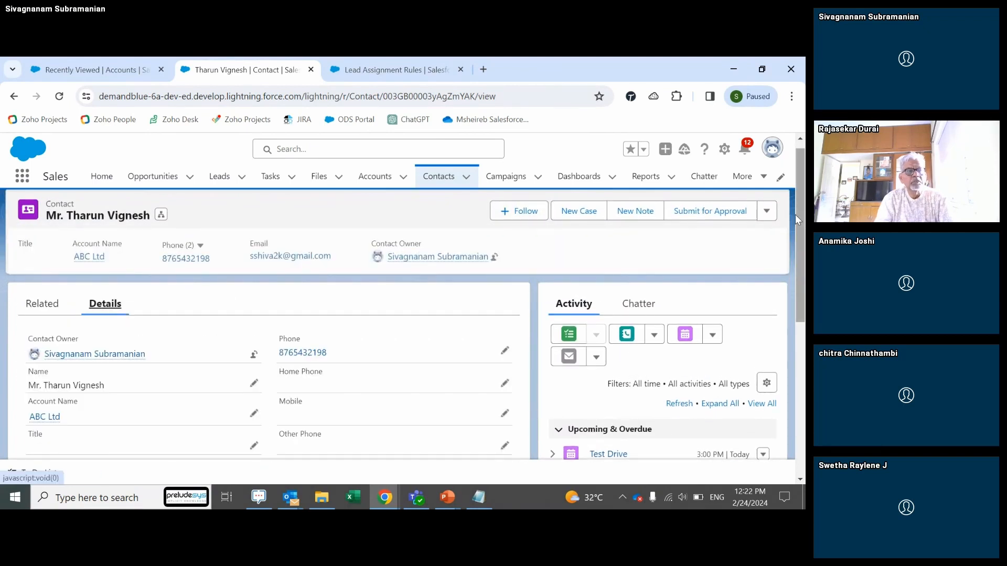
{"action": "left_click_drag", "start_coordinate": [801, 215], "coordinate": [797, 255]}
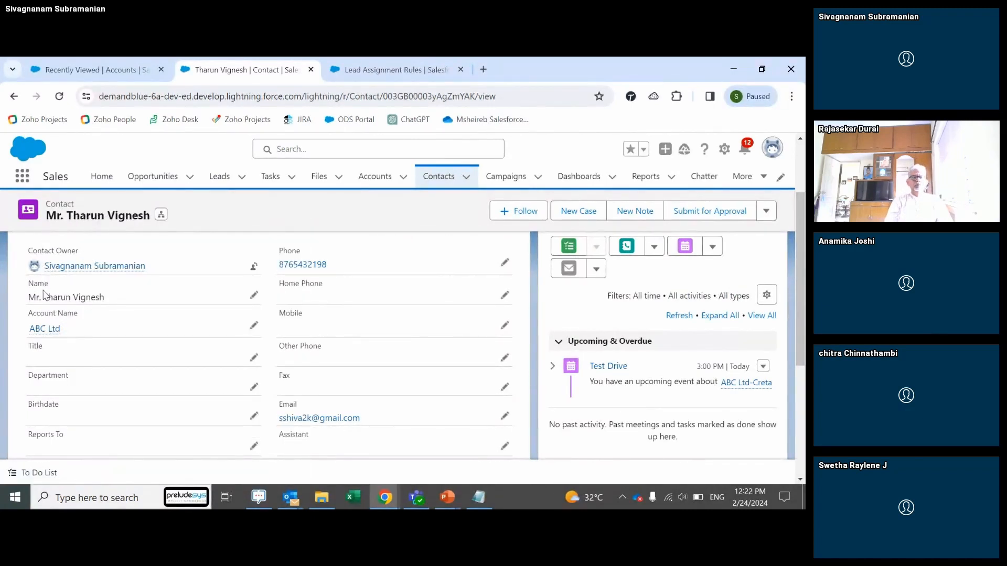
Step: Open the contact's ABC Ltd account in a new browser tab
{"action": "mouse_move", "coordinate": [47, 333]}
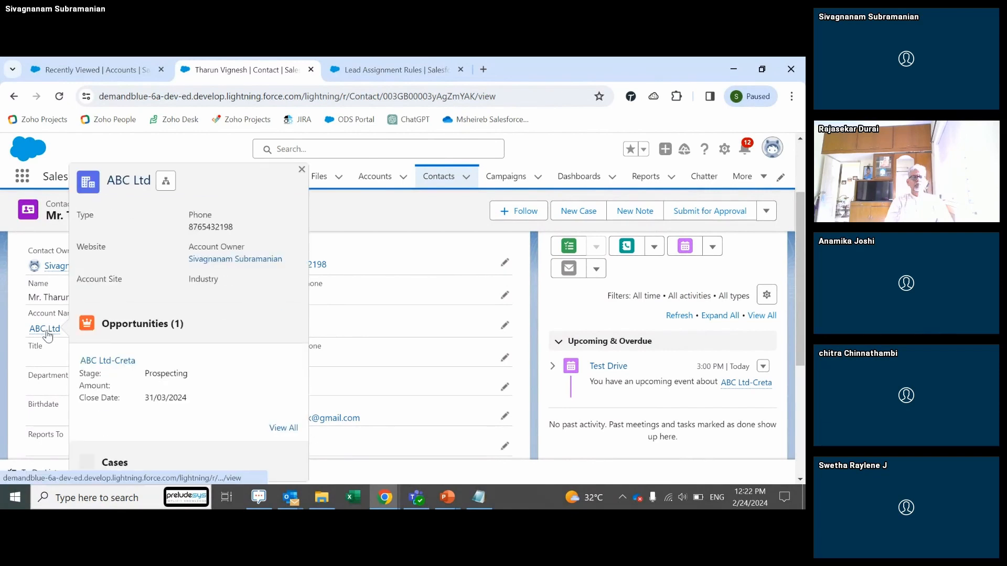
{"action": "right_click", "coordinate": [48, 334]}
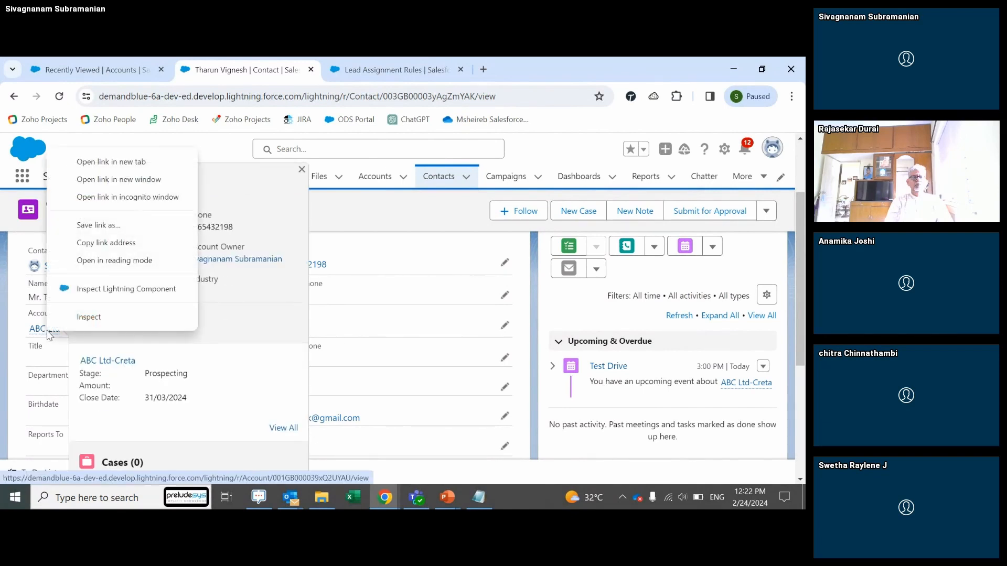
{"action": "left_click", "coordinate": [111, 162]}
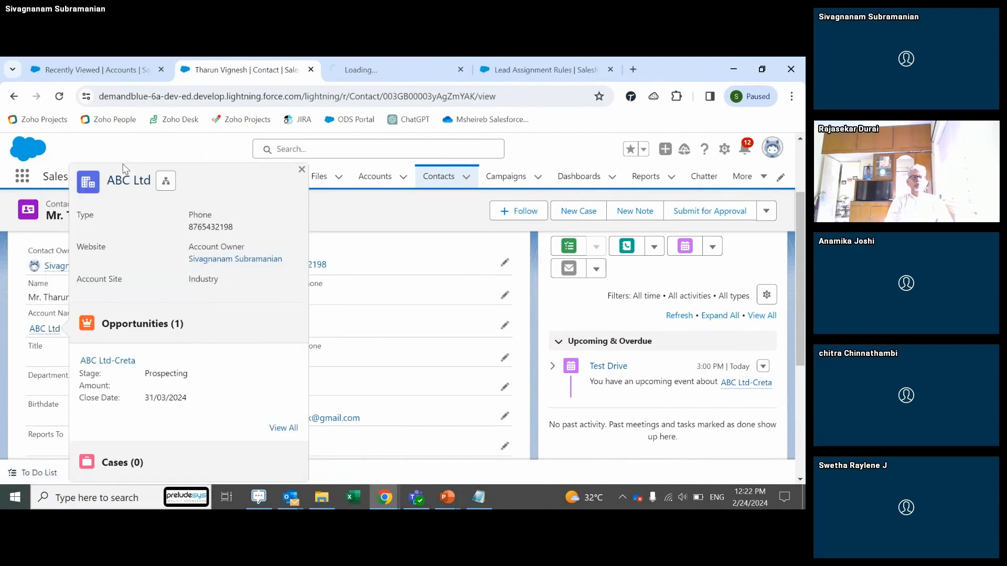
Step: Go to the new ABC Ltd account tab and scroll to its Contacts related list
{"action": "left_click", "coordinate": [411, 68]}
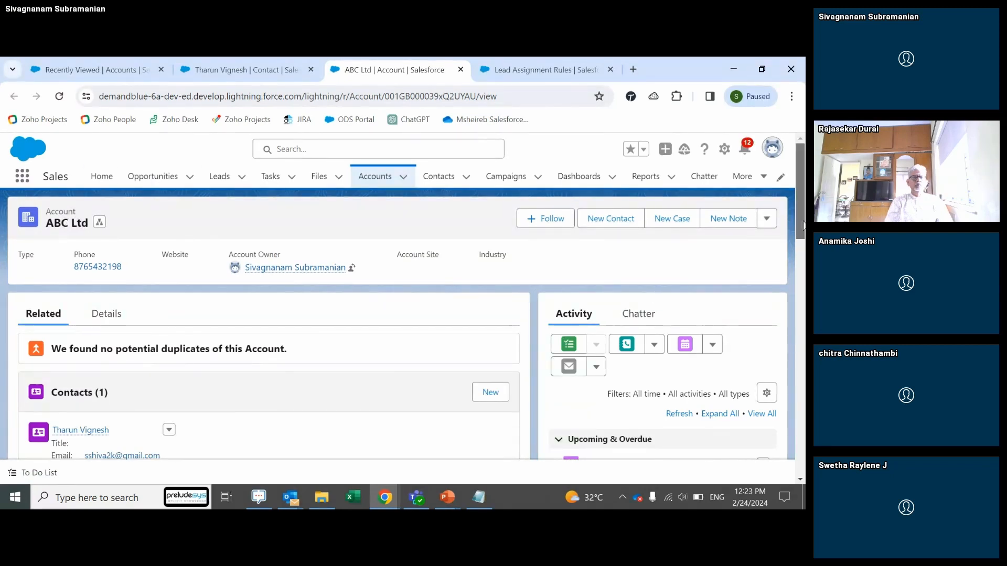
{"action": "left_click_drag", "start_coordinate": [804, 226], "coordinate": [805, 262]}
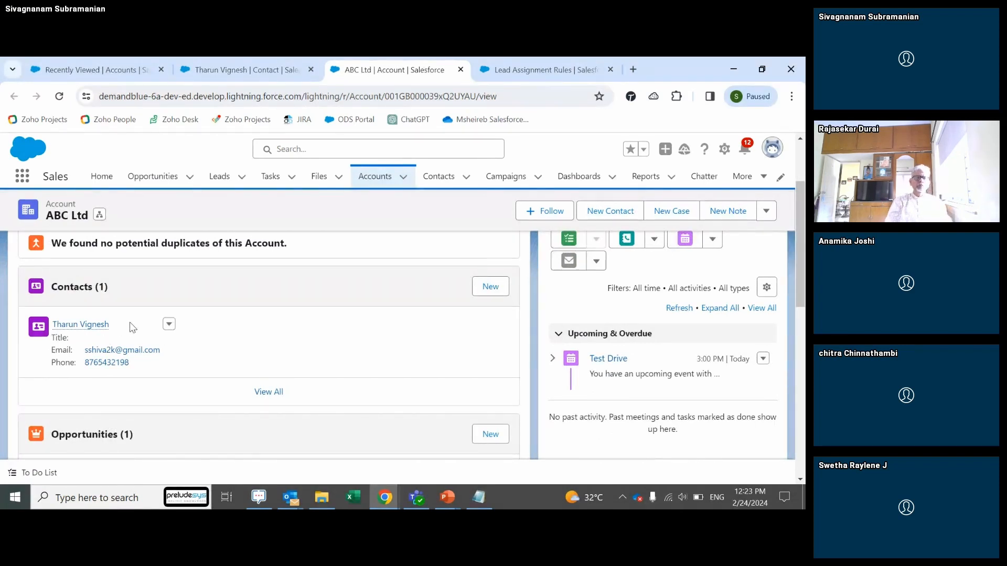
Step: Start a new ABC Ltd contact with salutation Mr
{"action": "left_click", "coordinate": [487, 288]}
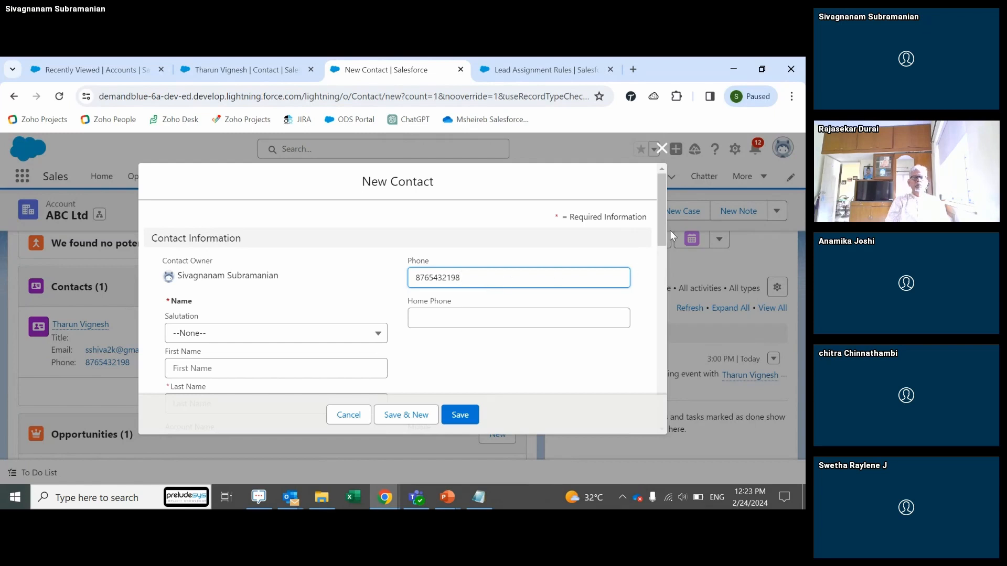
{"action": "left_click_drag", "start_coordinate": [659, 228], "coordinate": [663, 269]}
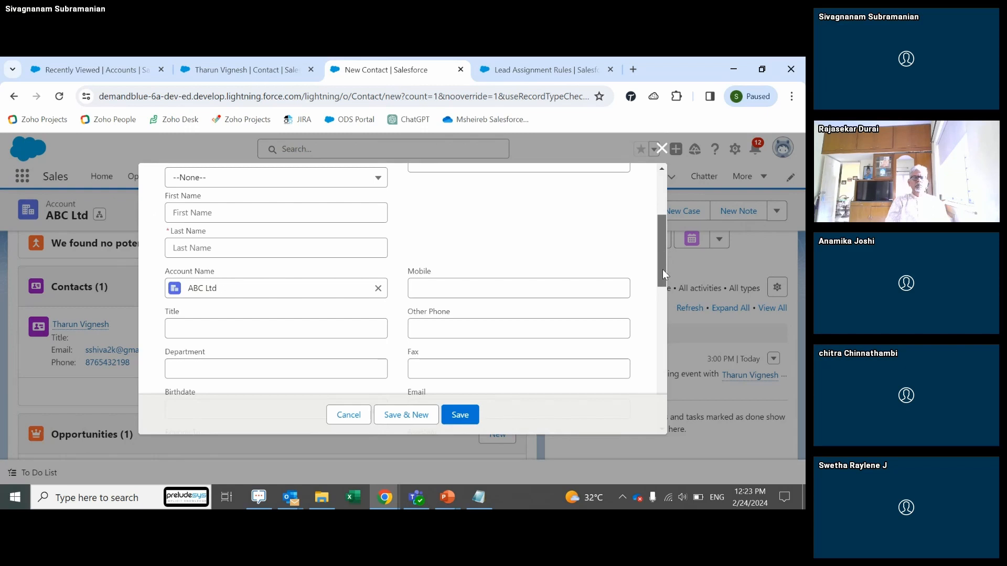
{"action": "mouse_move", "coordinate": [662, 269]}
{"action": "left_mouse_down"}
{"action": "mouse_move", "coordinate": [657, 247]}
{"action": "mouse_move", "coordinate": [656, 286]}
{"action": "mouse_move", "coordinate": [652, 262]}
{"action": "left_mouse_up"}
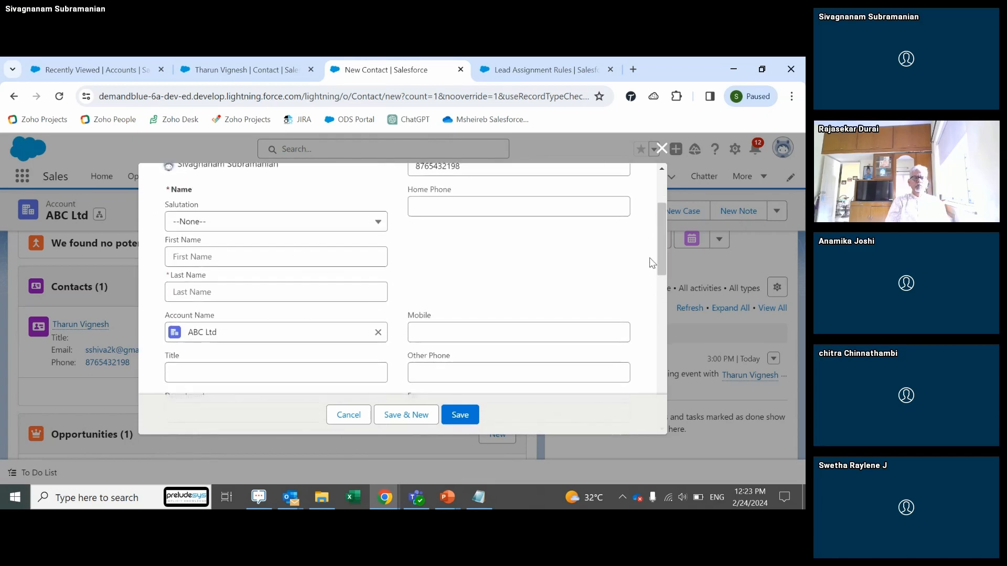
{"action": "left_click", "coordinate": [247, 223]}
{"action": "left_click", "coordinate": [226, 271]}
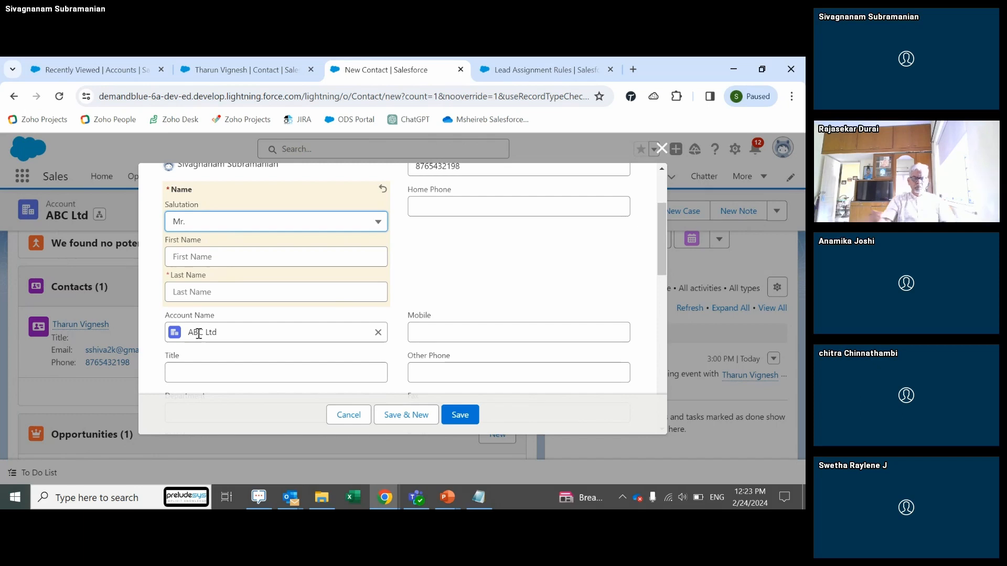
{"action": "left_click", "coordinate": [201, 260]}
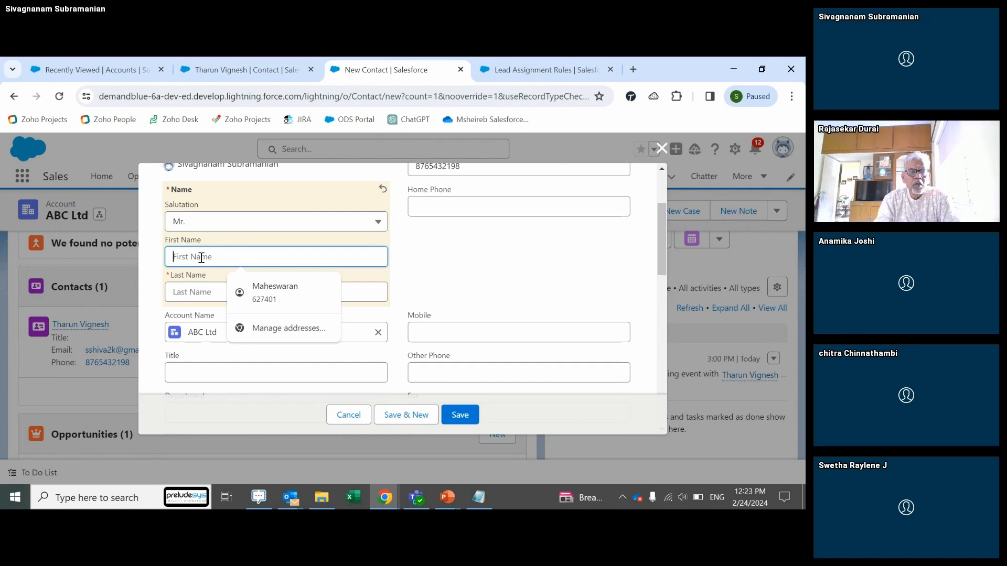
{"action": "type", "text": "R"}
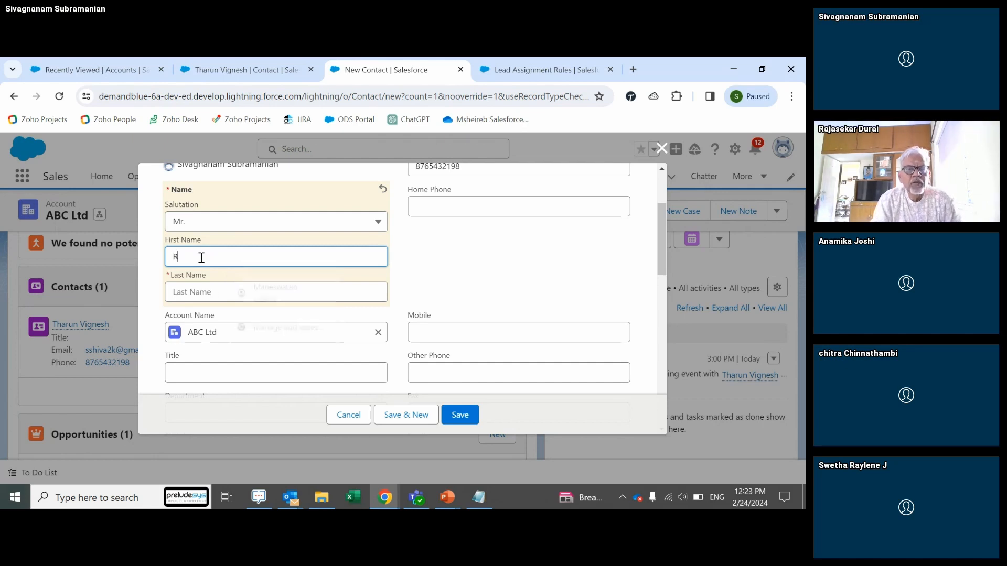
{"action": "type", "text": "j"}
{"action": "key", "text": "Tab"}
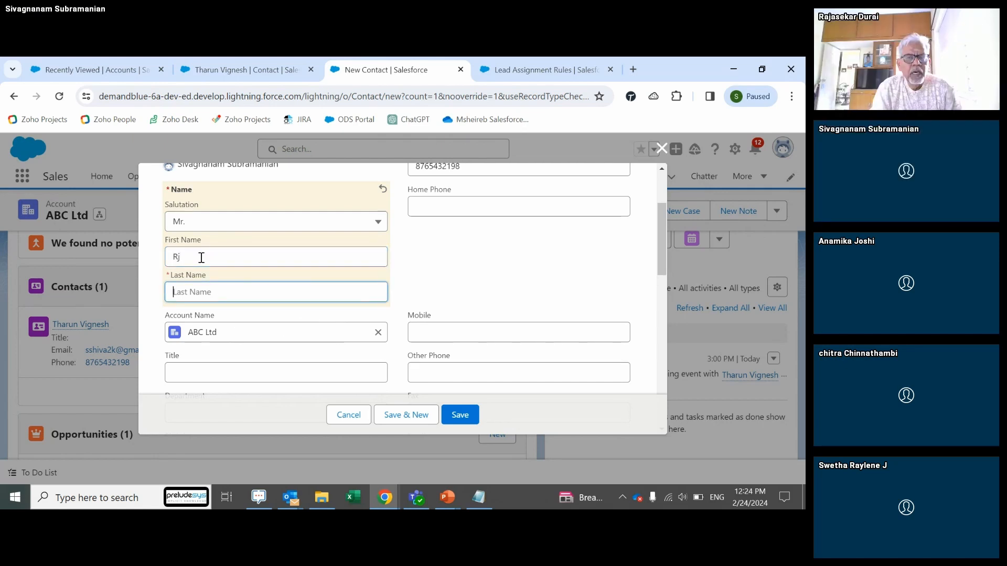
{"action": "left_click", "coordinate": [201, 257]}
{"action": "key", "text": "BackSpace"}
{"action": "type", "text": "aj"}
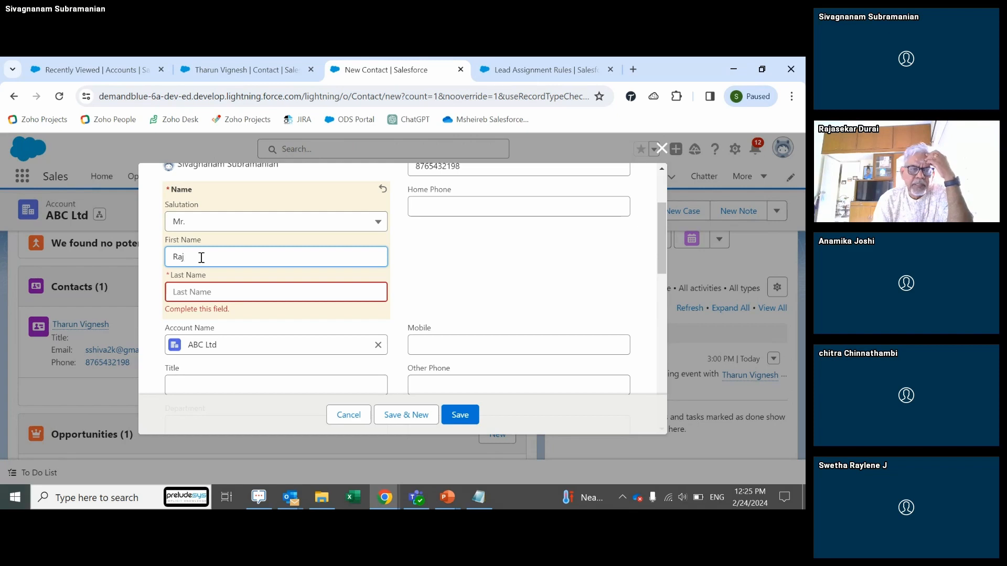
{"action": "left_click", "coordinate": [204, 291]}
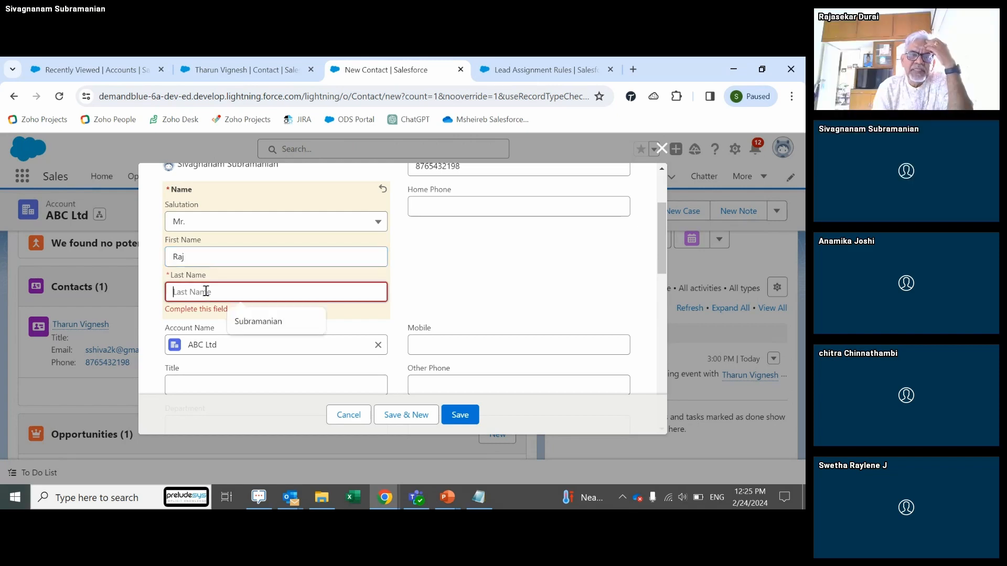
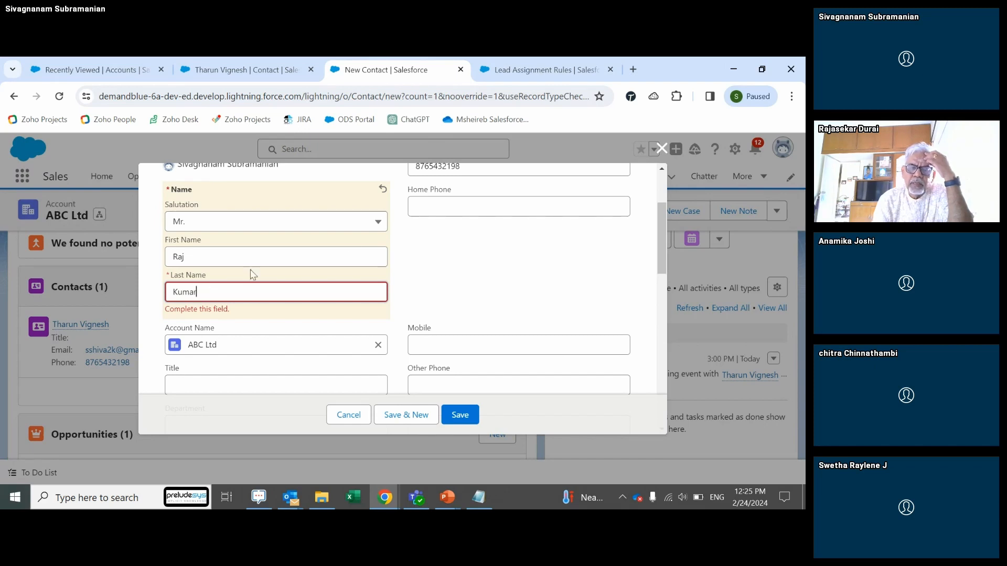
{"action": "left_click_drag", "start_coordinate": [662, 240], "coordinate": [654, 367]}
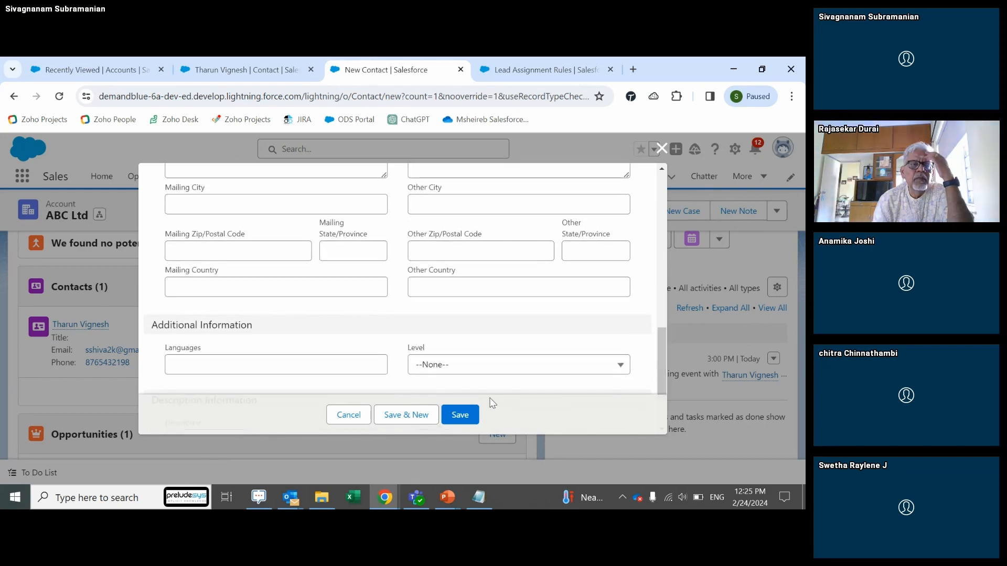
{"action": "left_click", "coordinate": [460, 415]}
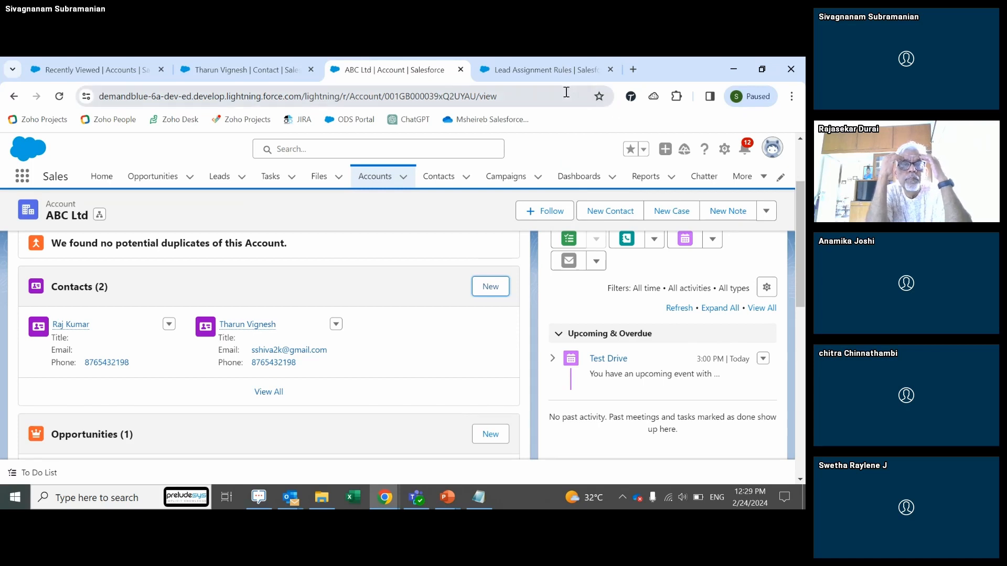
Step: Open Setup Home in a new tab from the gear menu and start a Quick Find search
{"action": "left_click", "coordinate": [724, 150]}
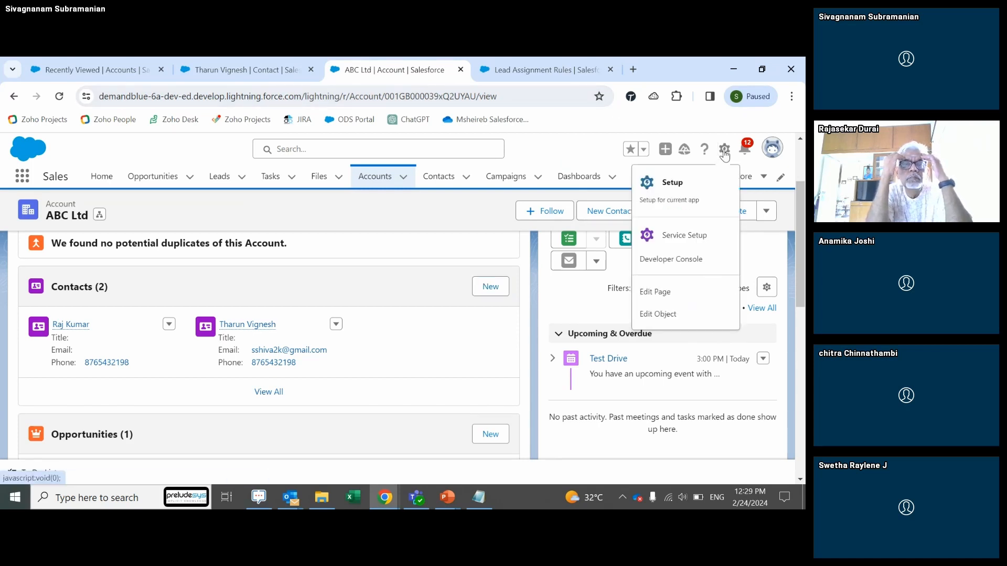
{"action": "left_click", "coordinate": [681, 196]}
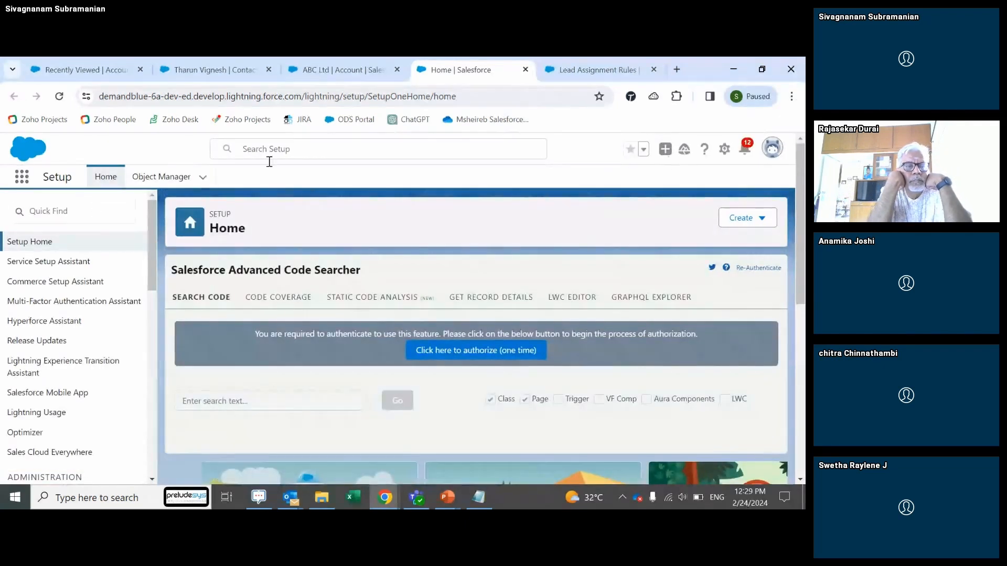
{"action": "left_click", "coordinate": [83, 210]}
Step: Find 'profi' in Quick Find, browse the All Profiles list, and start a New Profile
{"action": "type", "text": "profi"}
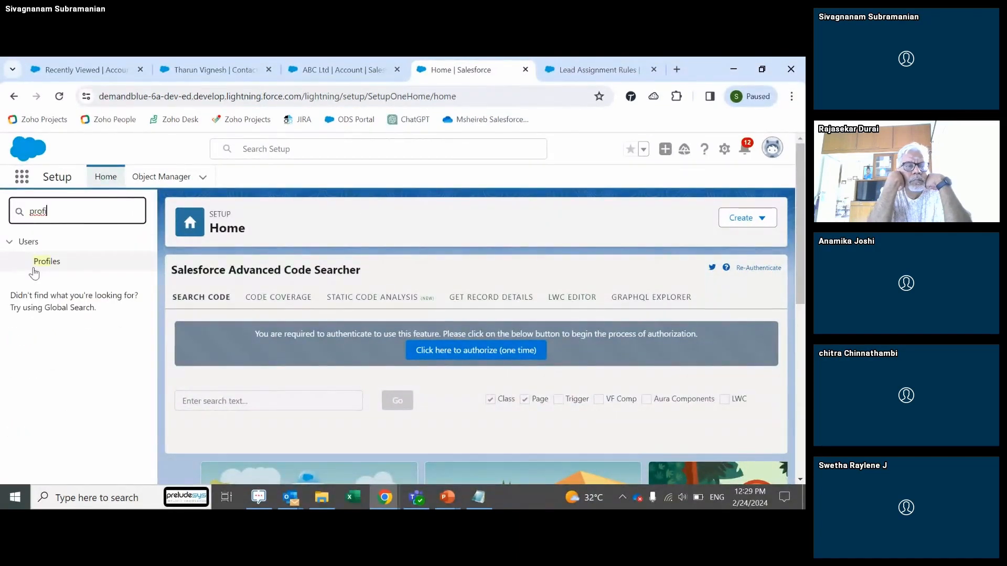
{"action": "left_click", "coordinate": [44, 264]}
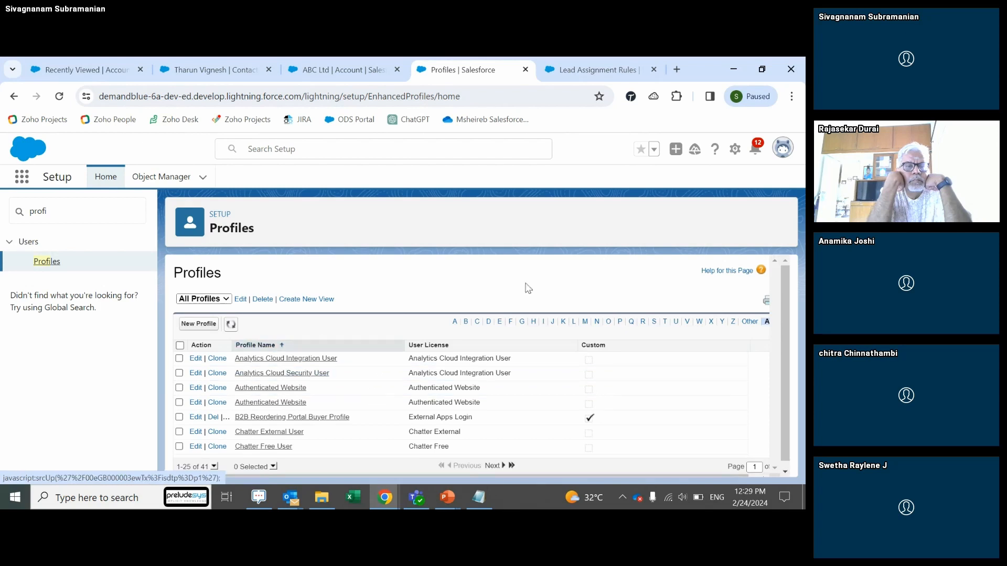
{"action": "left_click_drag", "start_coordinate": [783, 282], "coordinate": [786, 303]}
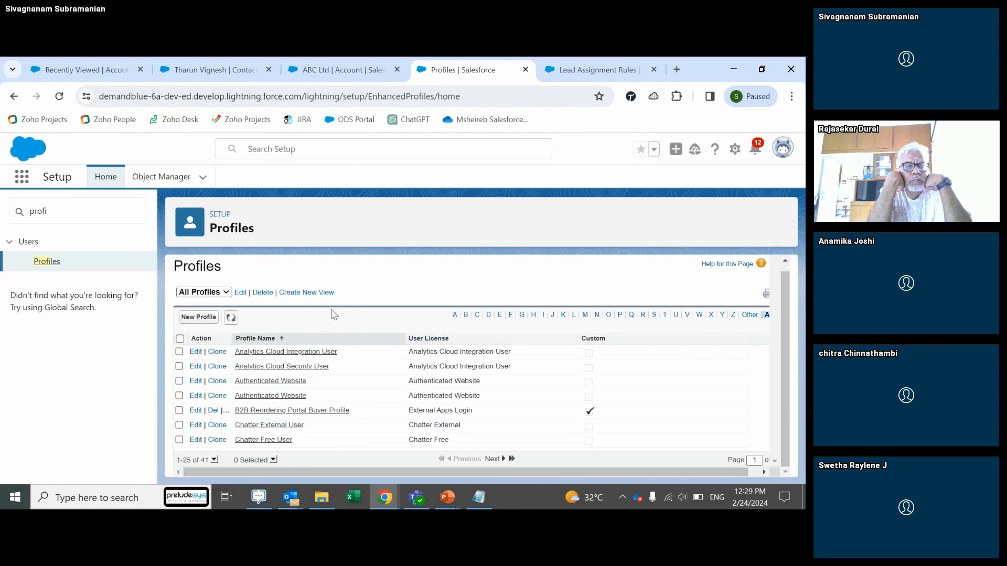
{"action": "left_click", "coordinate": [220, 293]}
{"action": "left_click", "coordinate": [219, 293]}
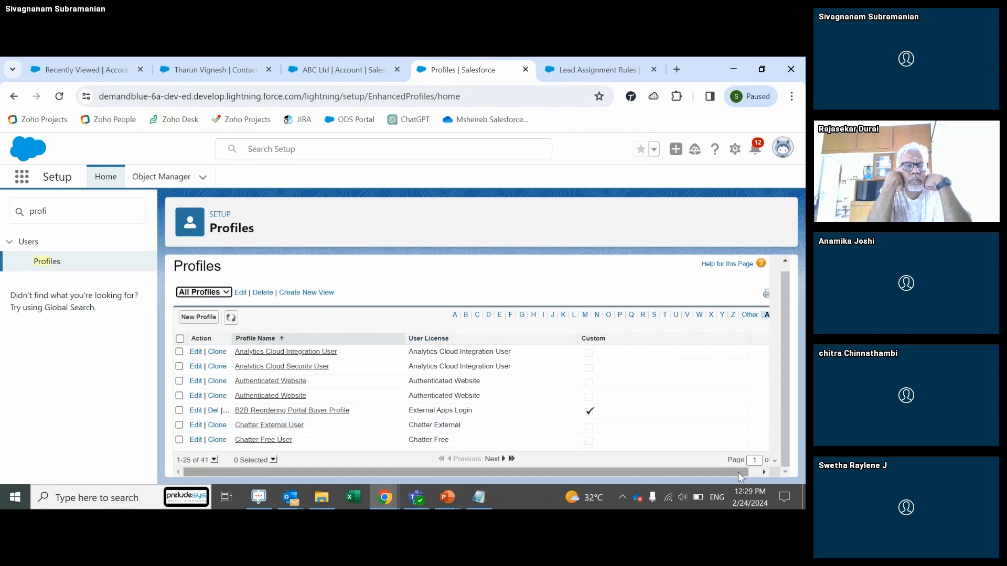
{"action": "left_click_drag", "start_coordinate": [738, 473], "coordinate": [771, 471]}
{"action": "left_click_drag", "start_coordinate": [767, 377], "coordinate": [741, 362]}
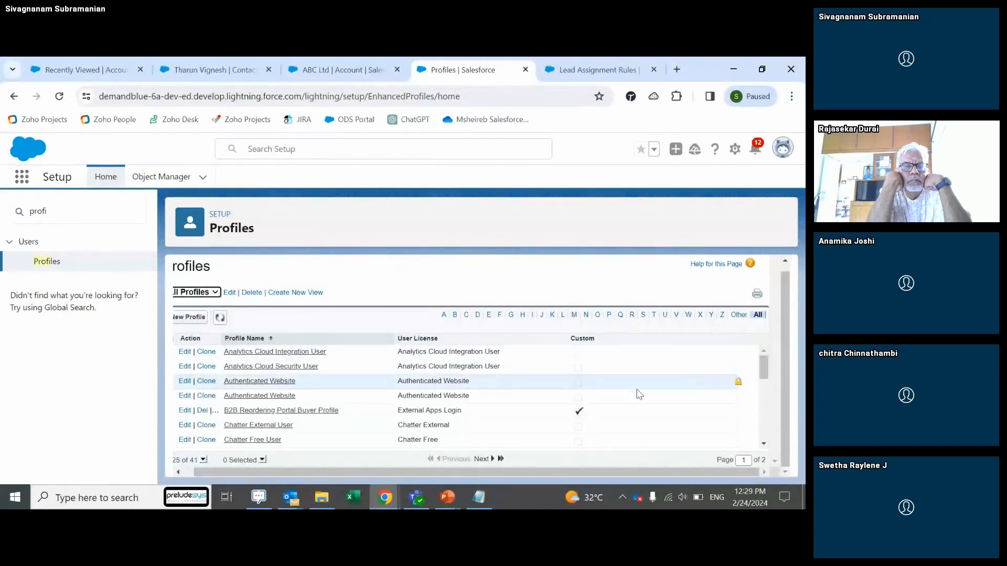
{"action": "left_click_drag", "start_coordinate": [565, 472], "coordinate": [424, 465]}
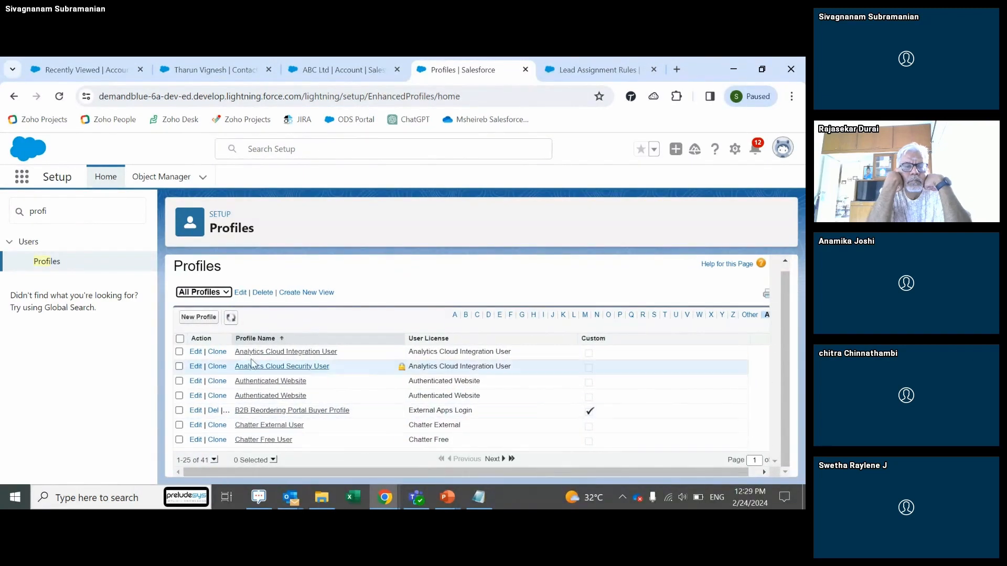
{"action": "left_click", "coordinate": [203, 321]}
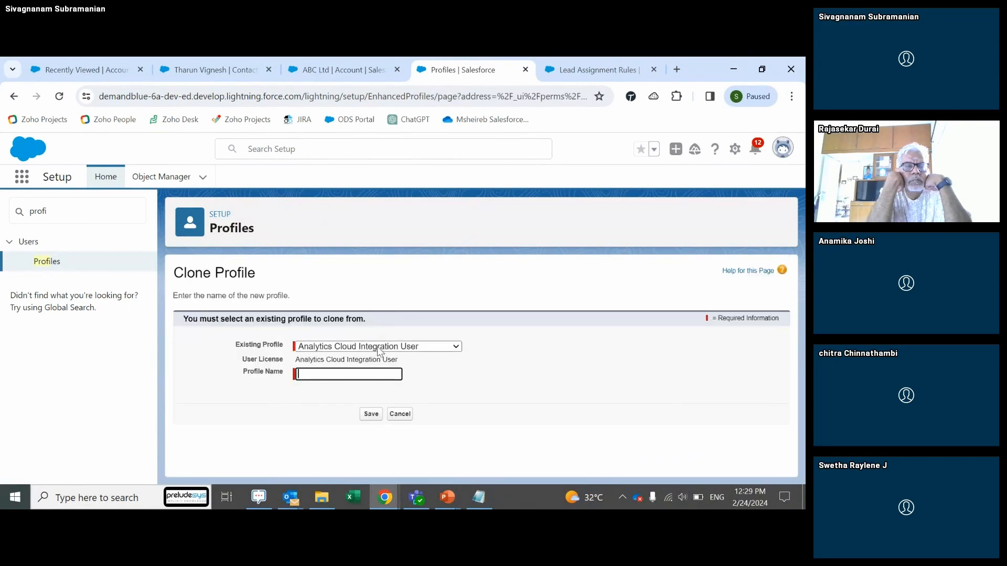
Step: Scroll through the Existing Profile dropdown options toward Standard User
{"action": "left_click", "coordinate": [376, 349]}
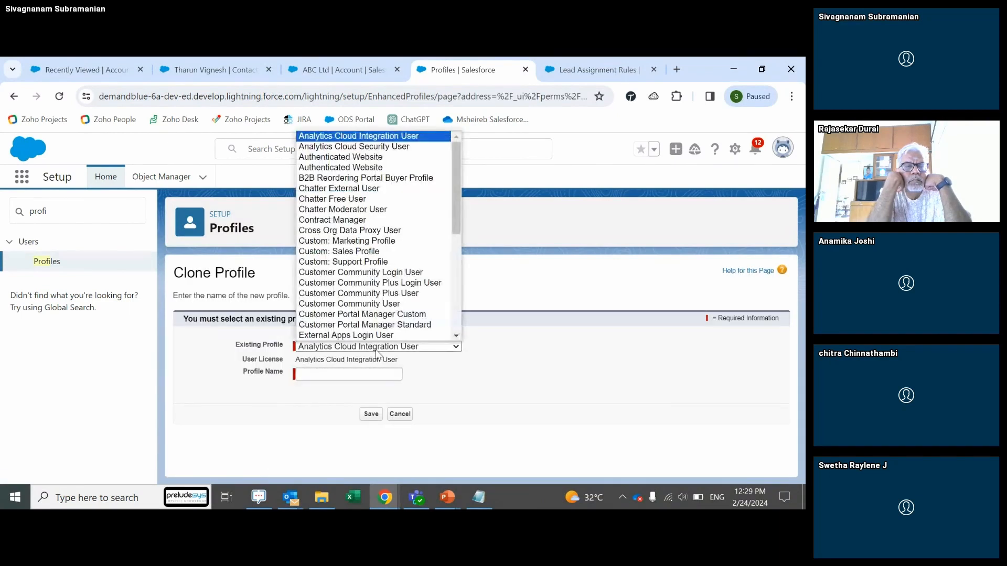
{"action": "left_click", "coordinate": [508, 411]}
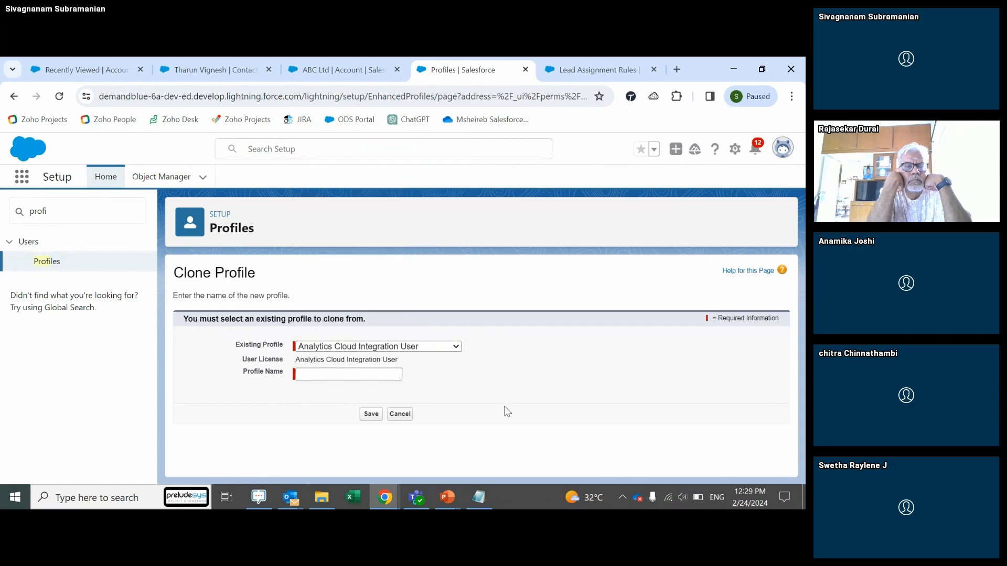
{"action": "left_click", "coordinate": [454, 349]}
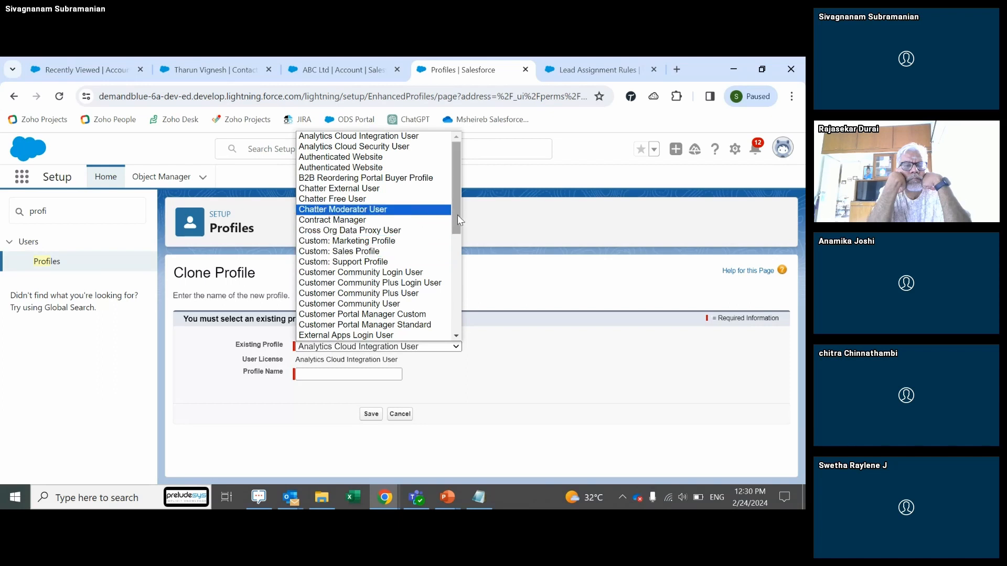
{"action": "left_click_drag", "start_coordinate": [458, 216], "coordinate": [459, 321]}
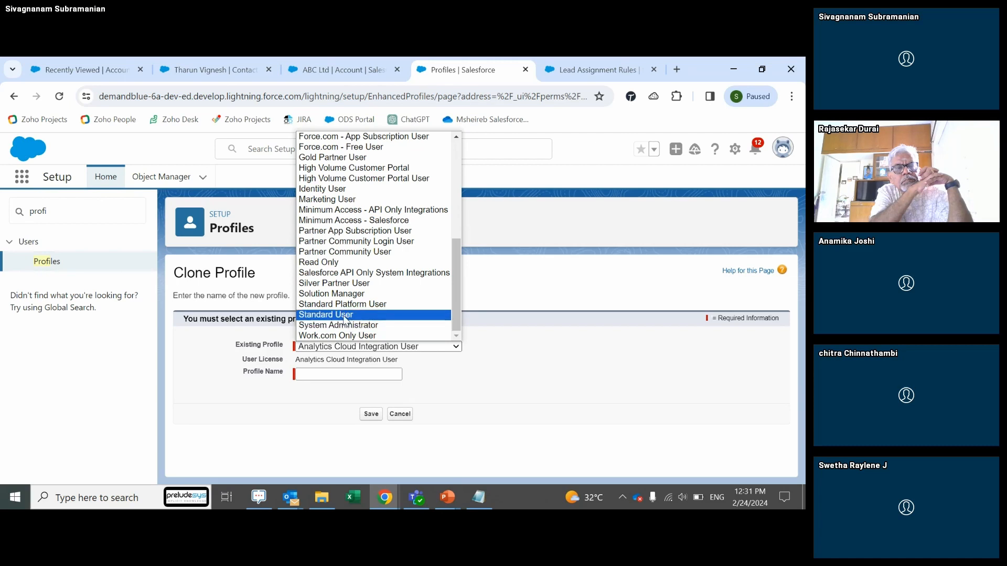
Step: Clone Standard User into a new profile 'Sales Manager - Southern Region' and save it
{"action": "left_click", "coordinate": [345, 317]}
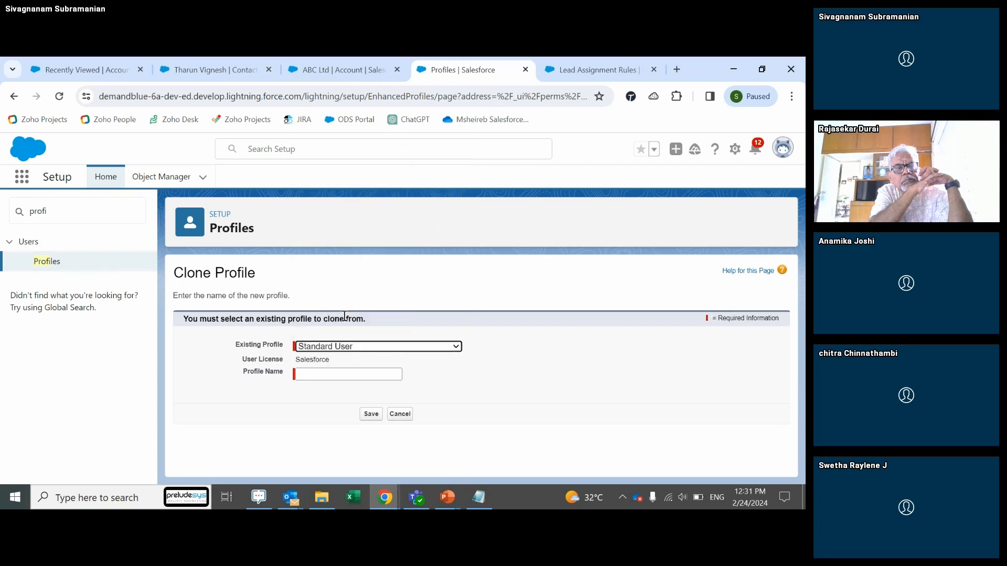
{"action": "left_click", "coordinate": [336, 373]}
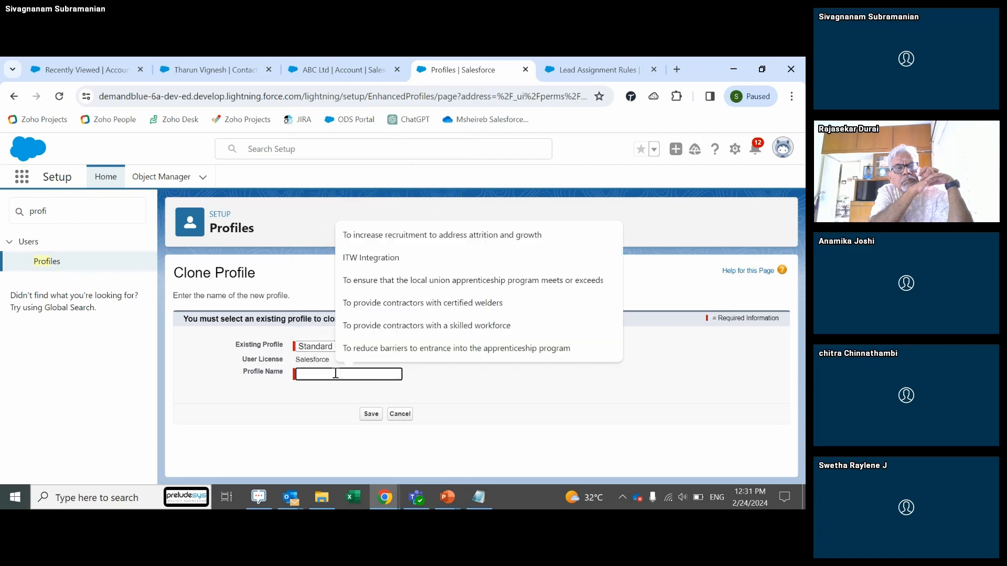
{"action": "type", "text": "Sales"}
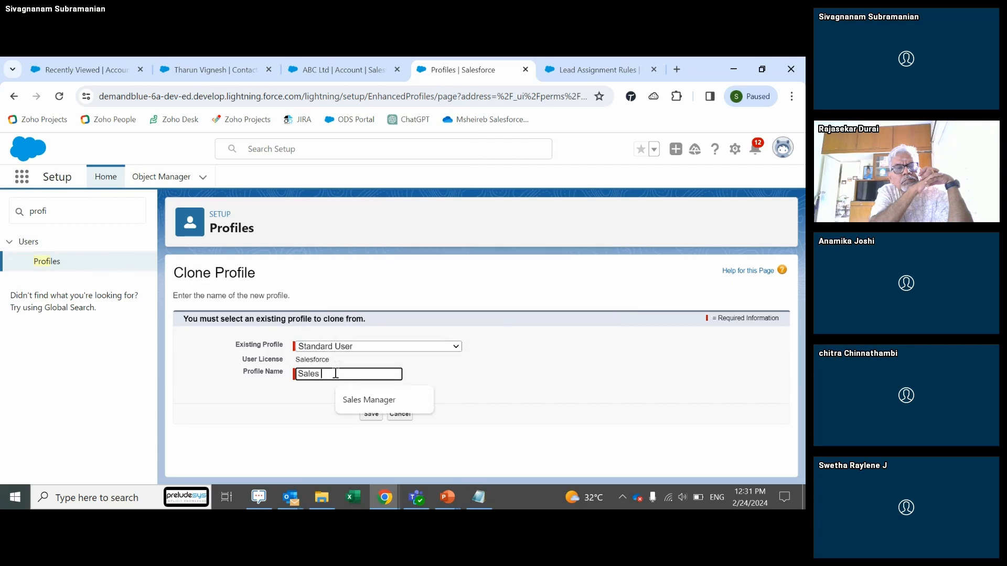
{"action": "type", "text": " Manager - So"}
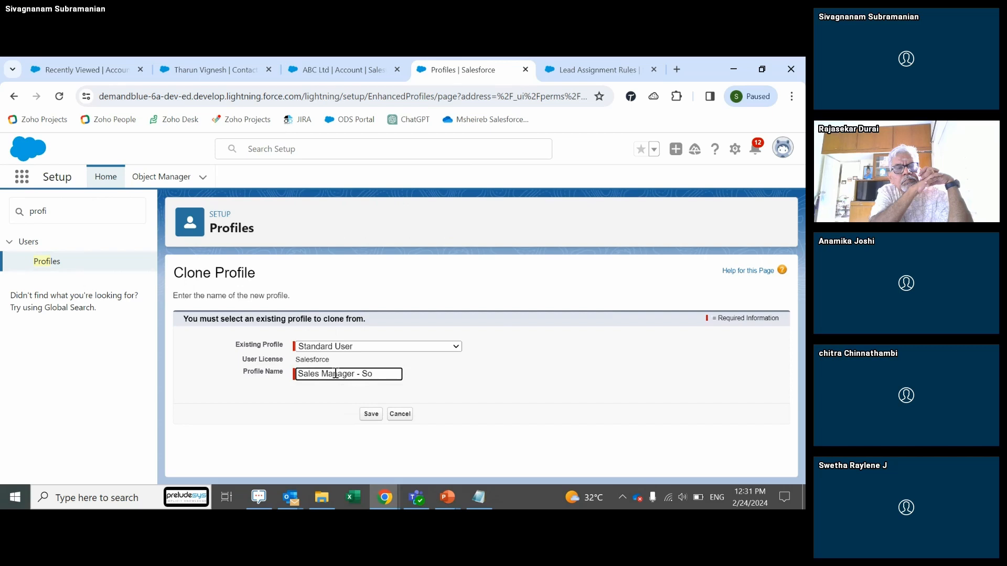
{"action": "type", "text": "uthern Region"}
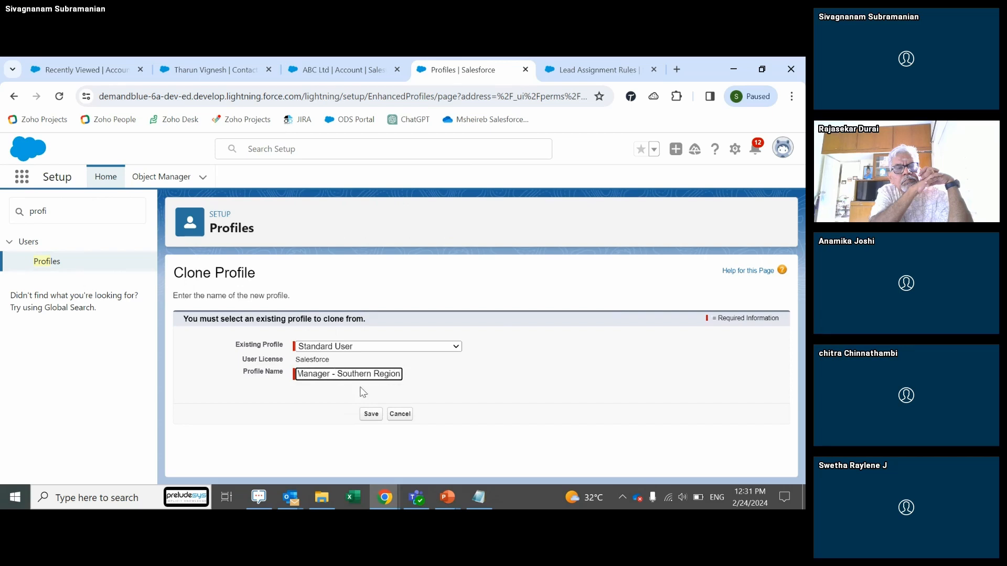
{"action": "left_click", "coordinate": [371, 414]}
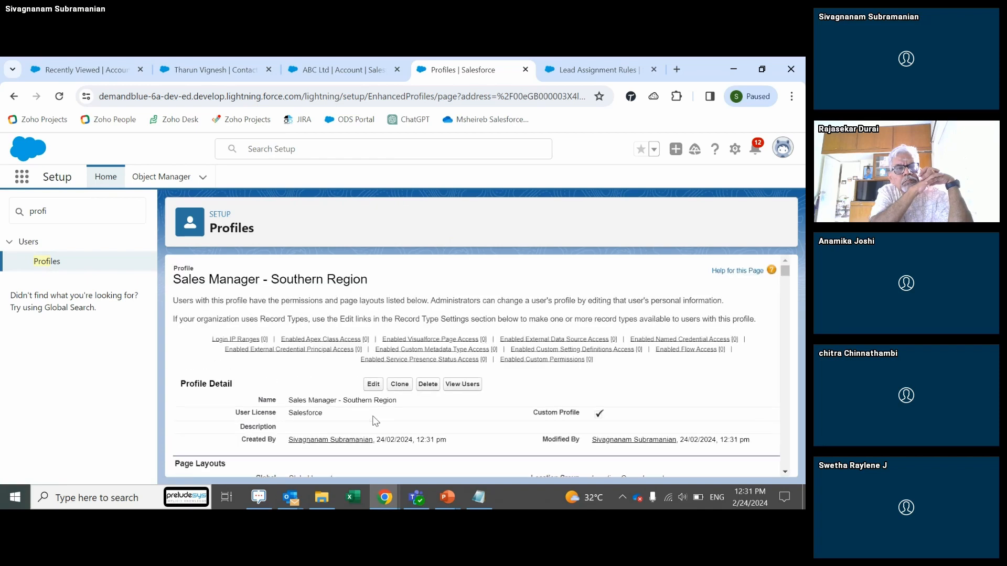
Step: Scroll through the Sales Manager - Southern Region profile details and start editing it
{"action": "mouse_move", "coordinate": [785, 270]}
{"action": "left_mouse_down"}
{"action": "mouse_move", "coordinate": [787, 310]}
{"action": "mouse_move", "coordinate": [781, 268]}
{"action": "left_mouse_up"}
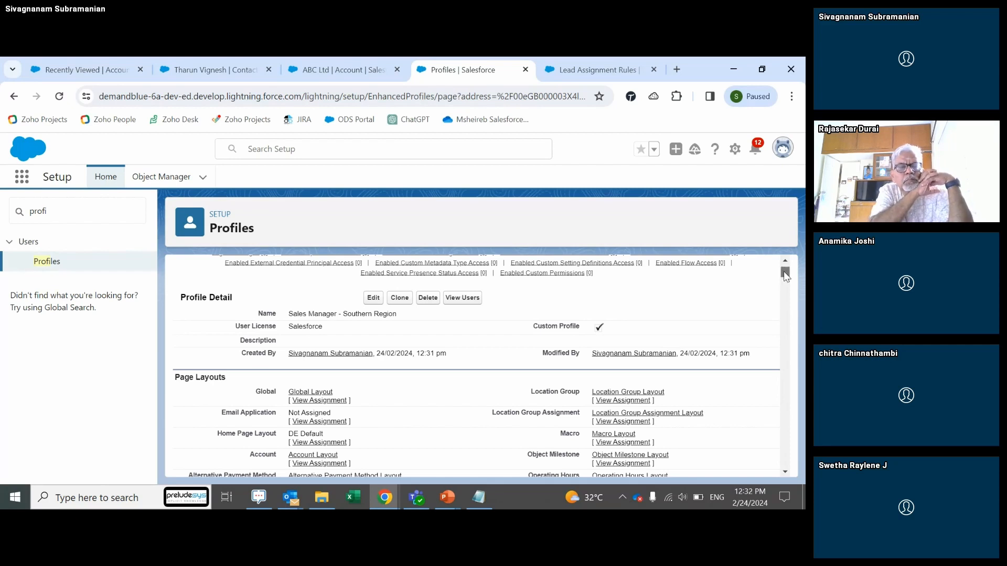
{"action": "left_click_drag", "start_coordinate": [783, 268], "coordinate": [742, 240]}
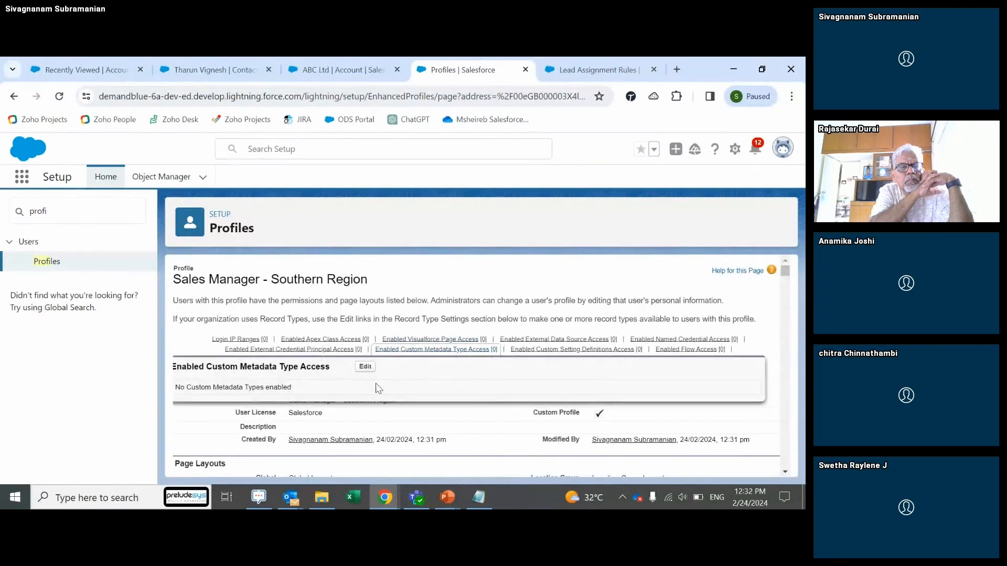
{"action": "left_click", "coordinate": [373, 385]}
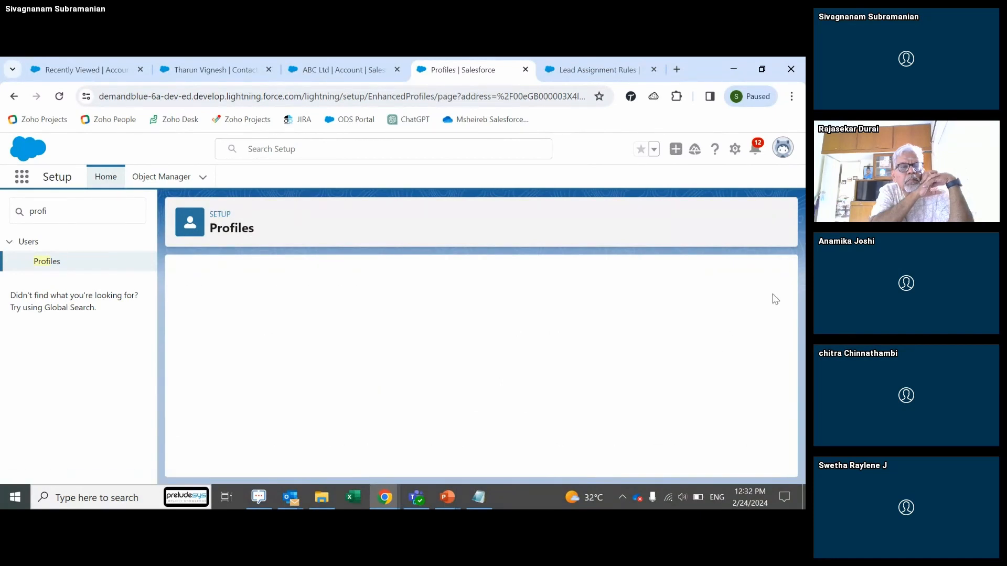
Step: Remove the Delete permission on Leads in the Sales Manager - Southern Region profile
{"action": "left_click_drag", "start_coordinate": [784, 272], "coordinate": [774, 414]}
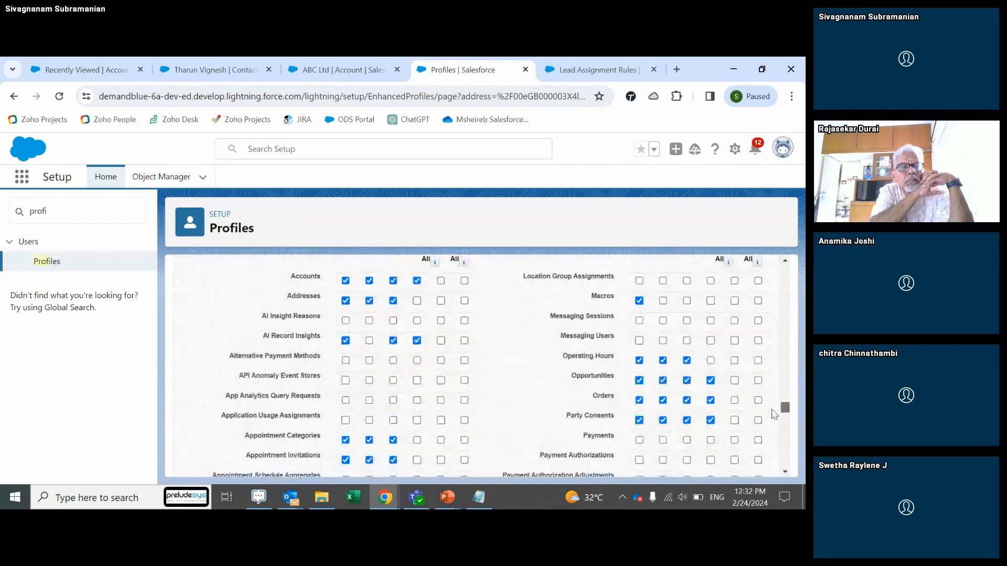
{"action": "left_click_drag", "start_coordinate": [774, 414], "coordinate": [775, 459]}
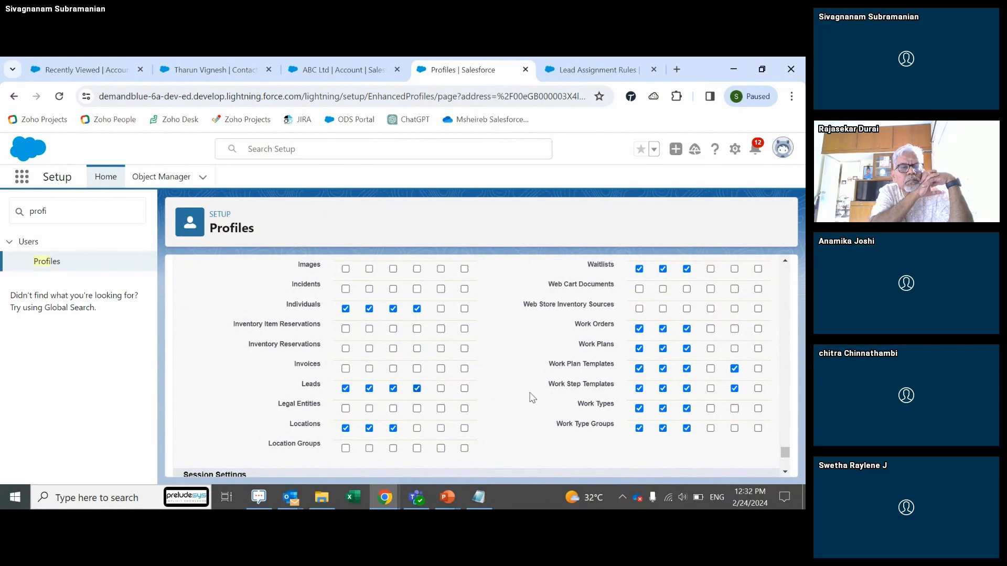
{"action": "left_click_drag", "start_coordinate": [787, 455], "coordinate": [768, 382]}
{"action": "scroll", "coordinate": [770, 382], "scroll_direction": "down", "scroll_amount": 10}
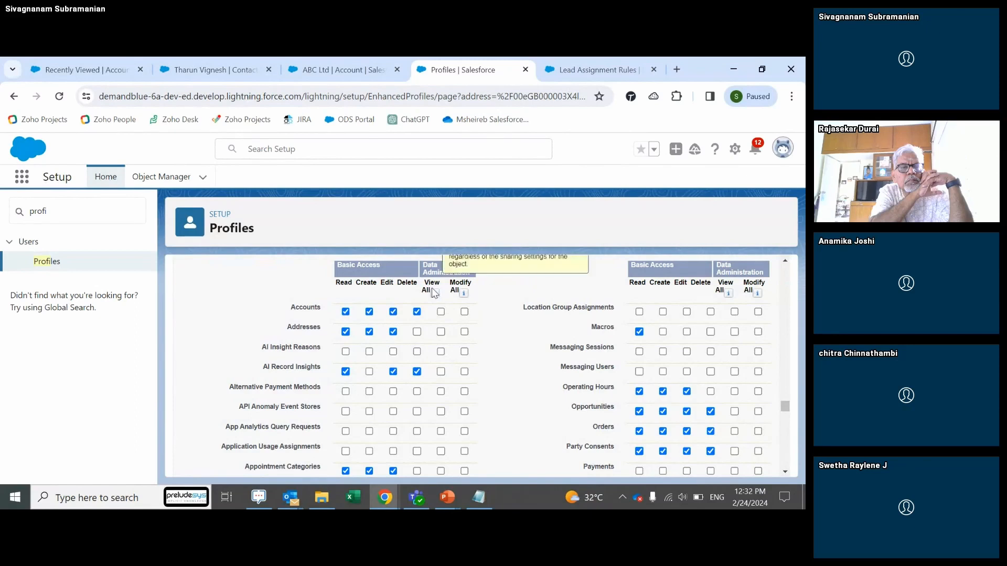
{"action": "mouse_move", "coordinate": [465, 294]}
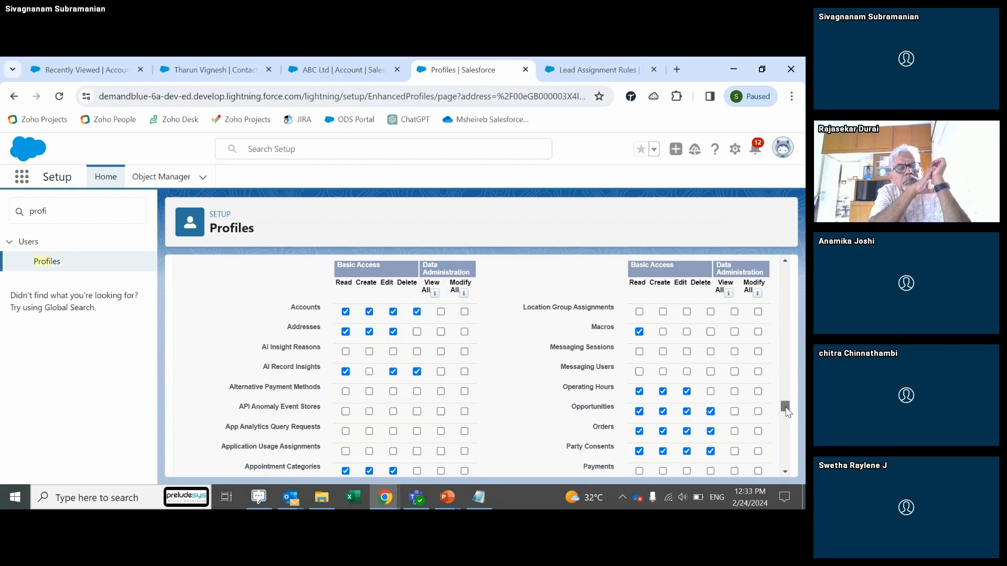
{"action": "left_click_drag", "start_coordinate": [786, 408], "coordinate": [785, 458]}
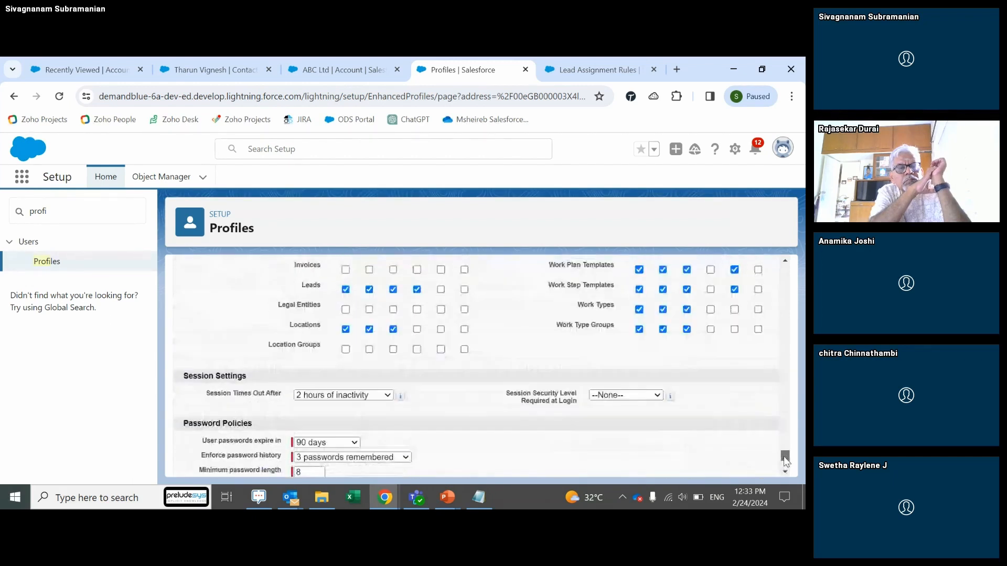
{"action": "left_click", "coordinate": [417, 291]}
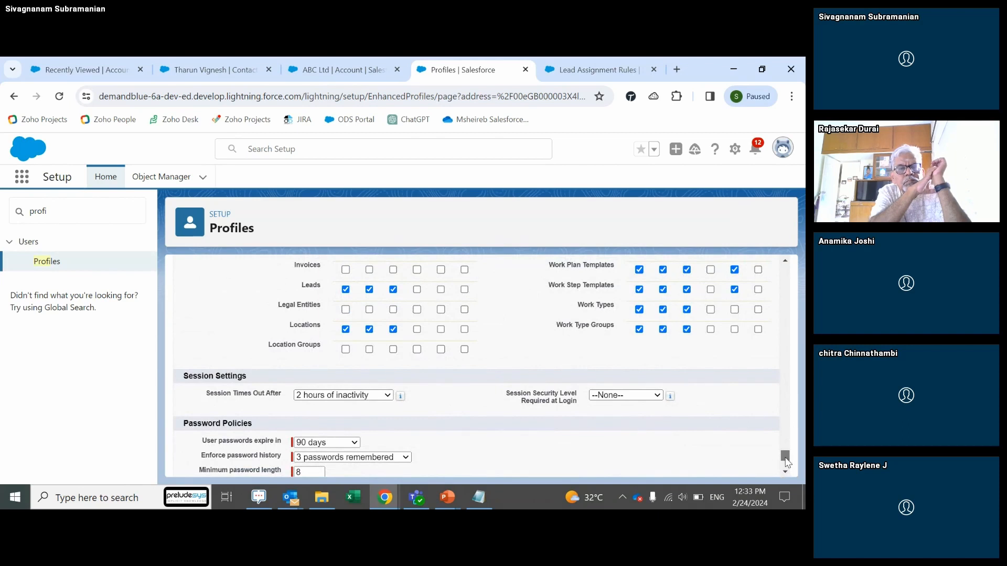
Step: Remove the Delete permission on Accounts and save the profile
{"action": "scroll", "coordinate": [785, 459], "scroll_direction": "up", "scroll_amount": 3}
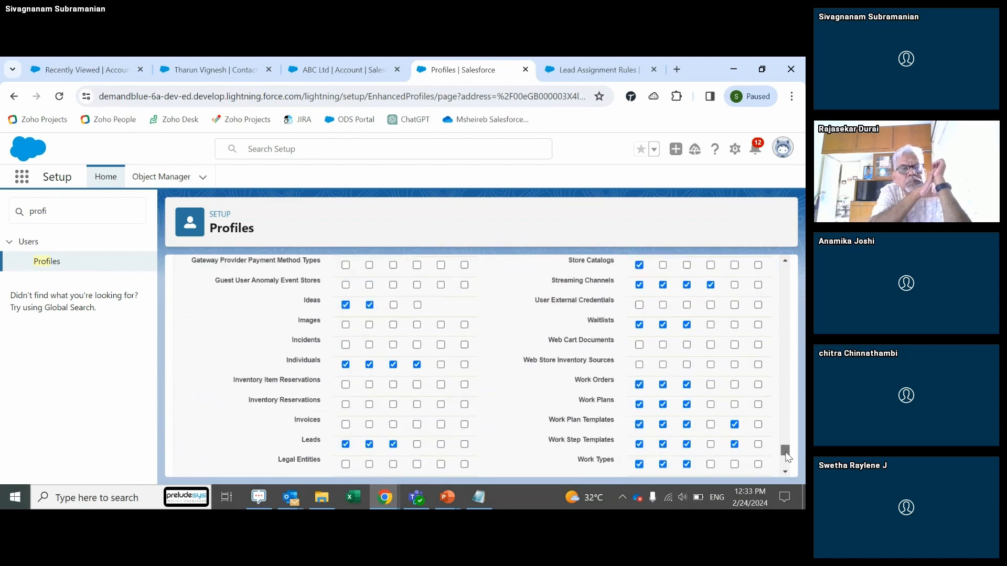
{"action": "left_click_drag", "start_coordinate": [787, 457], "coordinate": [765, 412]}
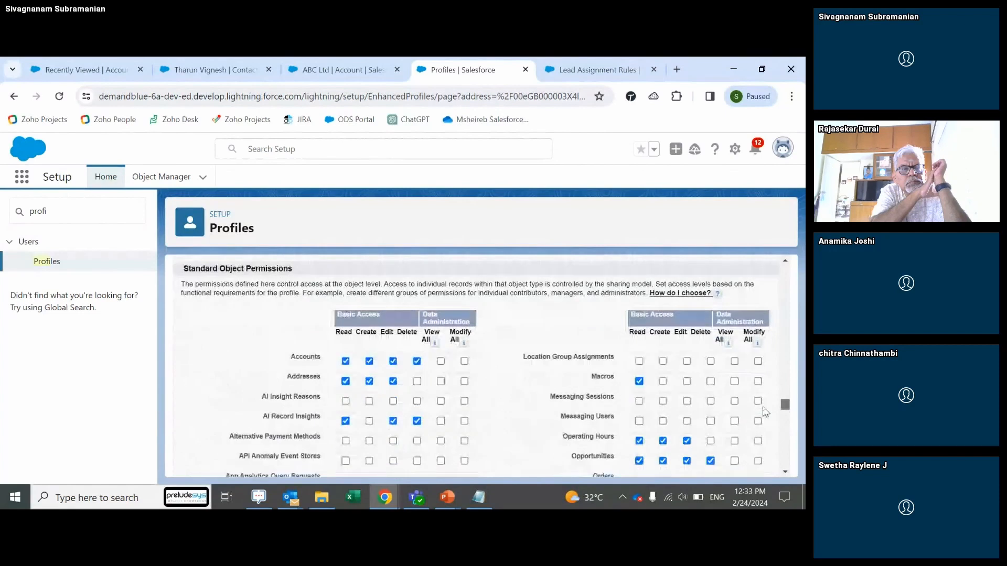
{"action": "left_click", "coordinate": [417, 360]}
{"action": "left_click_drag", "start_coordinate": [784, 403], "coordinate": [785, 267]}
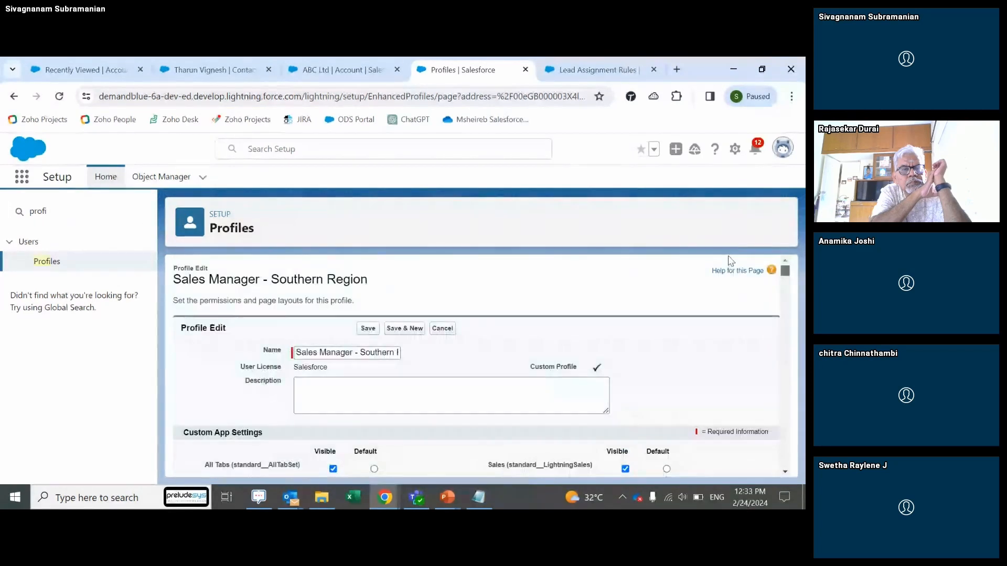
{"action": "left_click", "coordinate": [371, 330]}
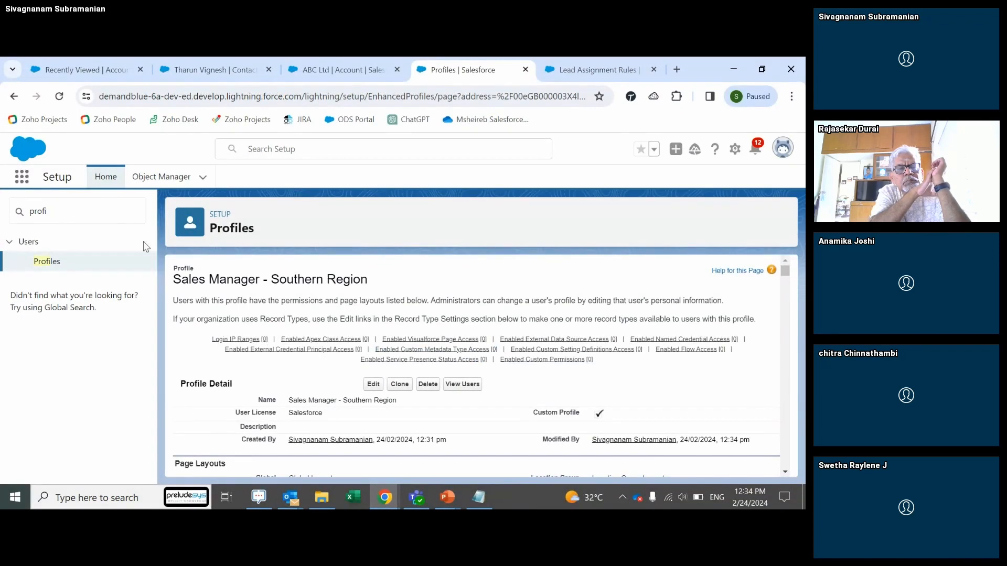
Step: Find Users through a Quick Find search for 'user' and start a new user
{"action": "double_click", "coordinate": [87, 211]}
{"action": "type", "text": "us"}
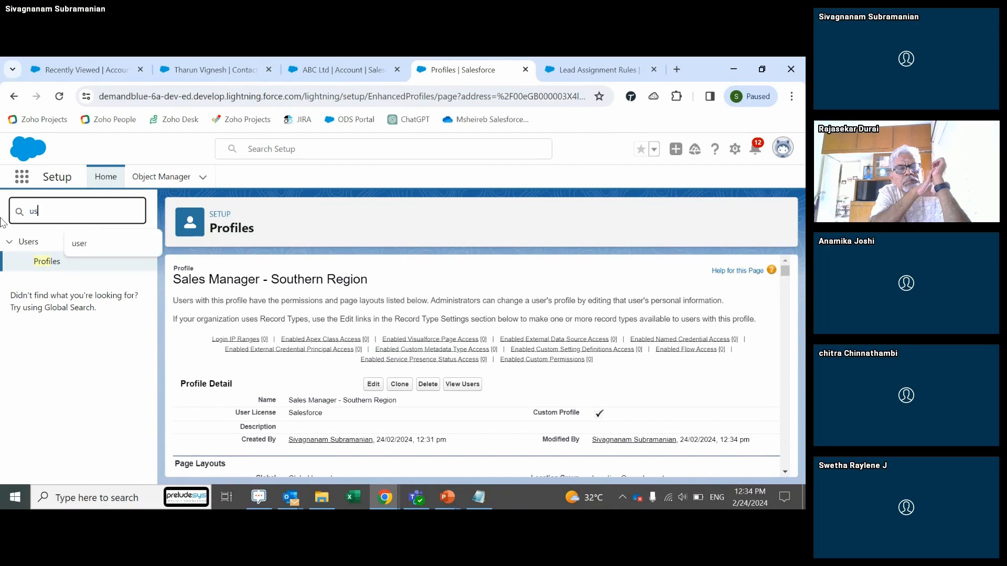
{"action": "type", "text": "er"}
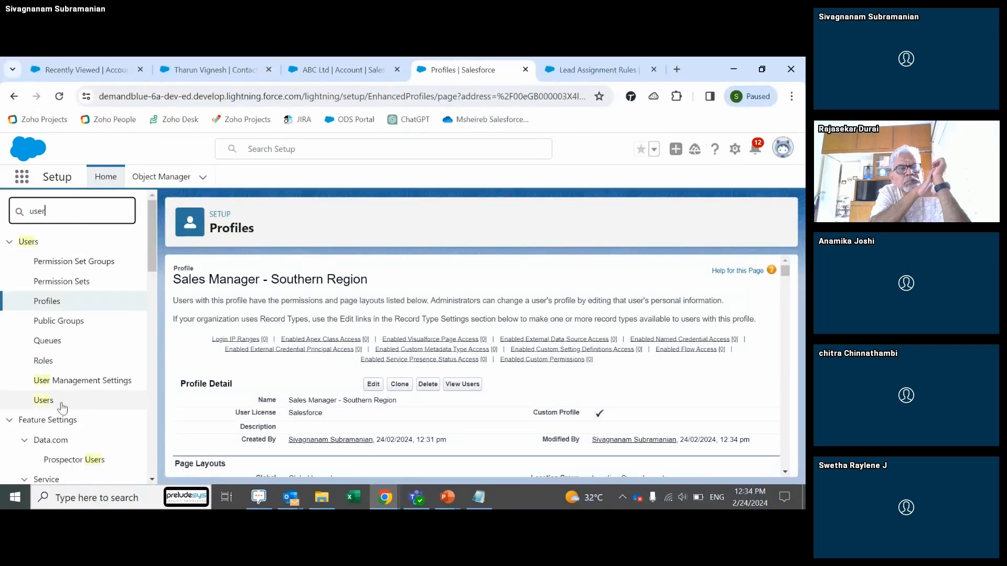
{"action": "left_click", "coordinate": [44, 400]}
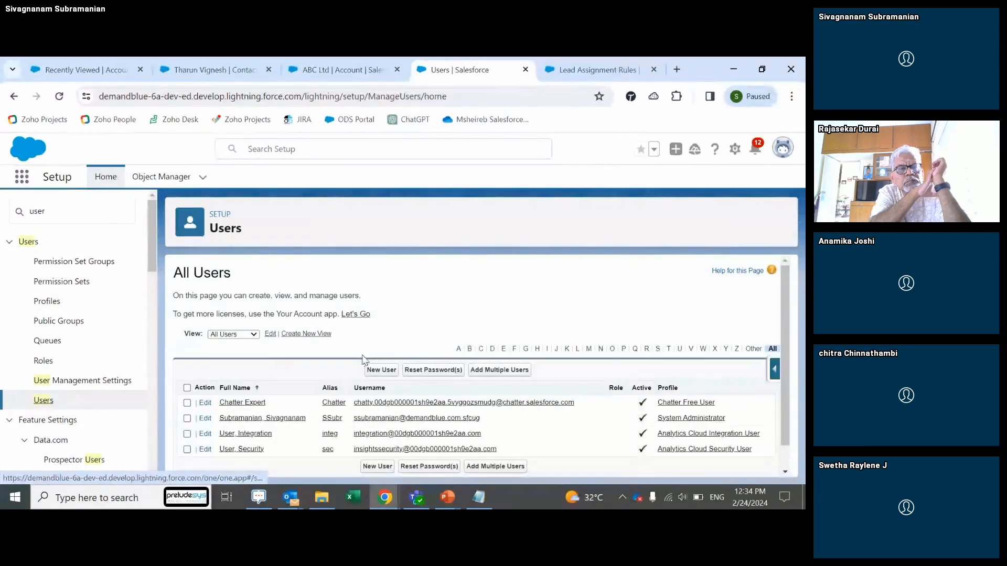
{"action": "left_click", "coordinate": [380, 370]}
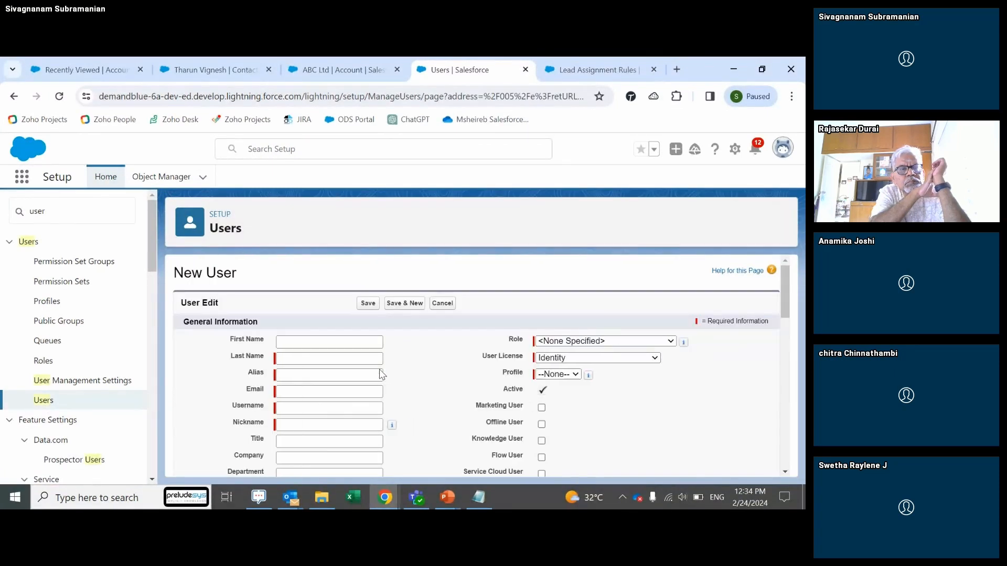
Step: Set User License to Salesforce and Profile to Sales Manager - Southern Region
{"action": "left_click", "coordinate": [596, 360]}
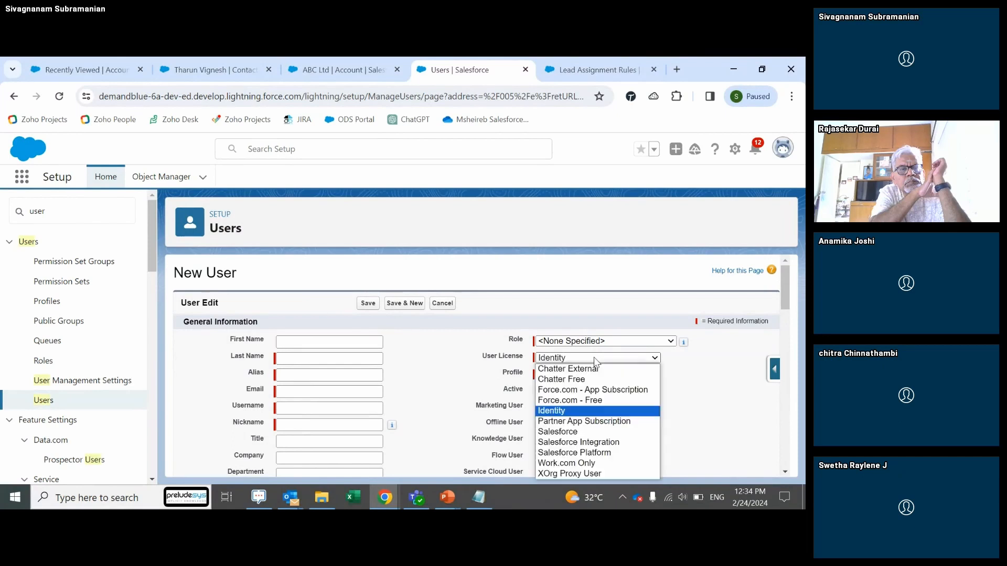
{"action": "left_click", "coordinate": [581, 441]}
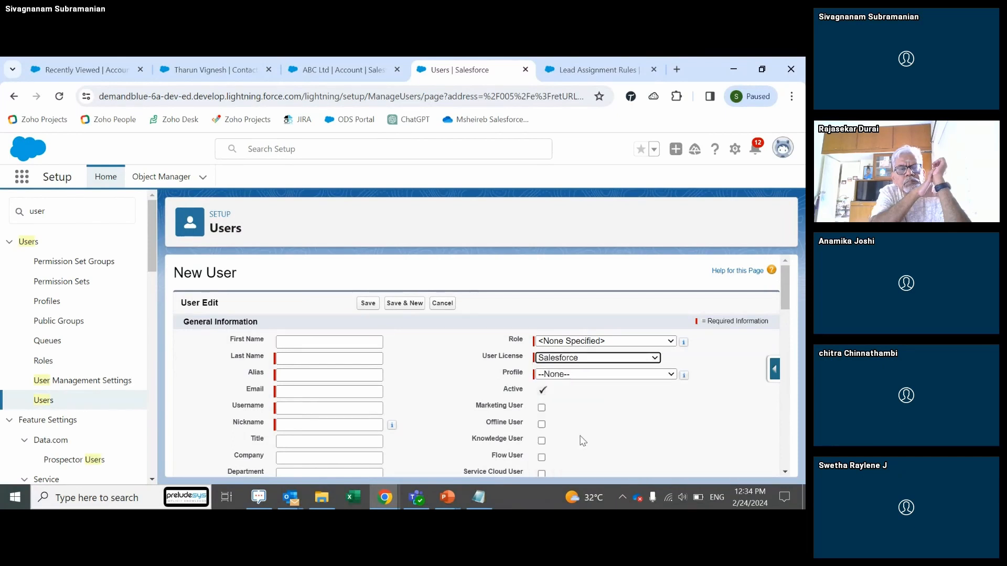
{"action": "left_click", "coordinate": [569, 375]}
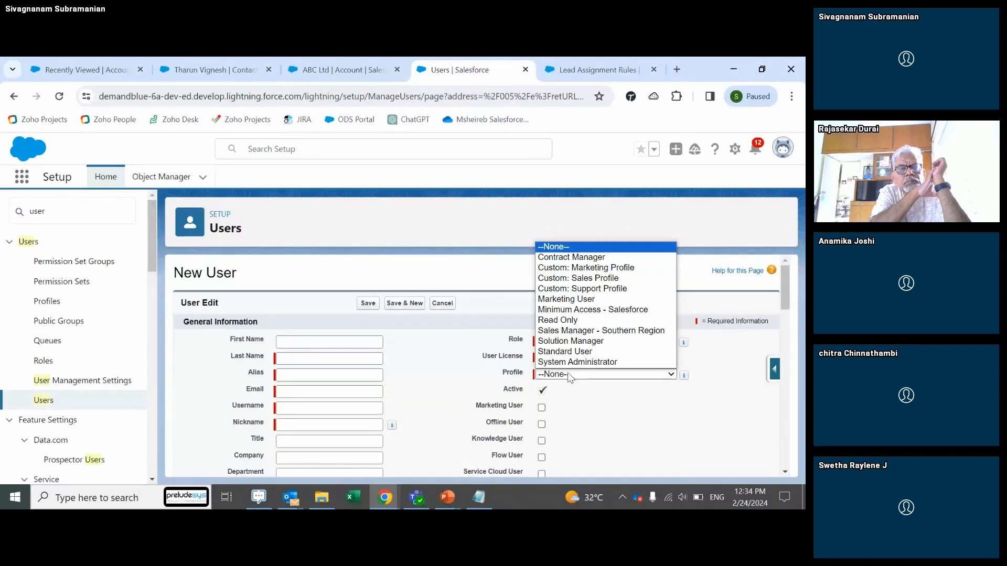
{"action": "left_click", "coordinate": [614, 331]}
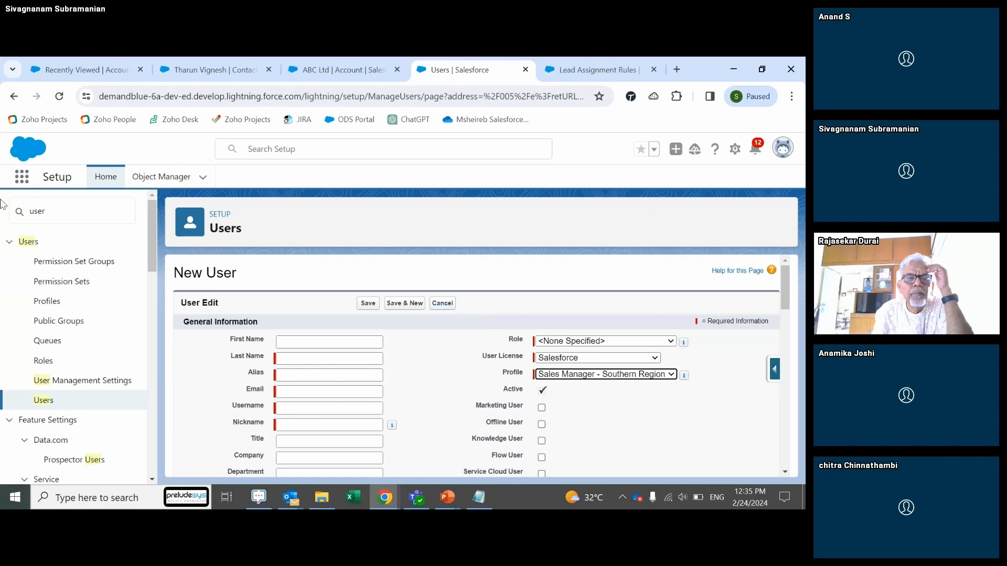
Step: Replace the Quick Find search with 'terr' to list territory-related settings
{"action": "double_click", "coordinate": [63, 212]}
{"action": "type", "text": "ter"}
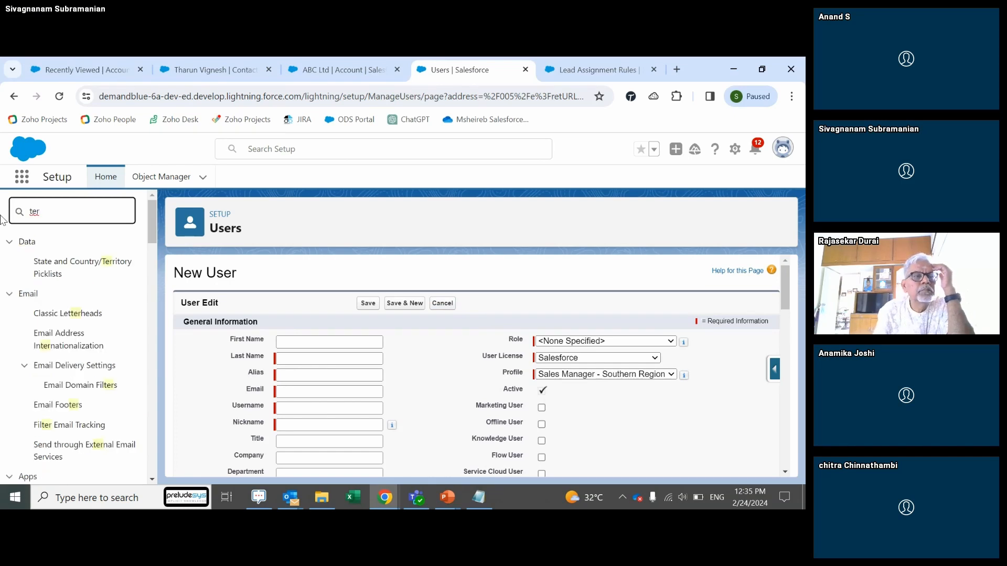
{"action": "type", "text": "r"}
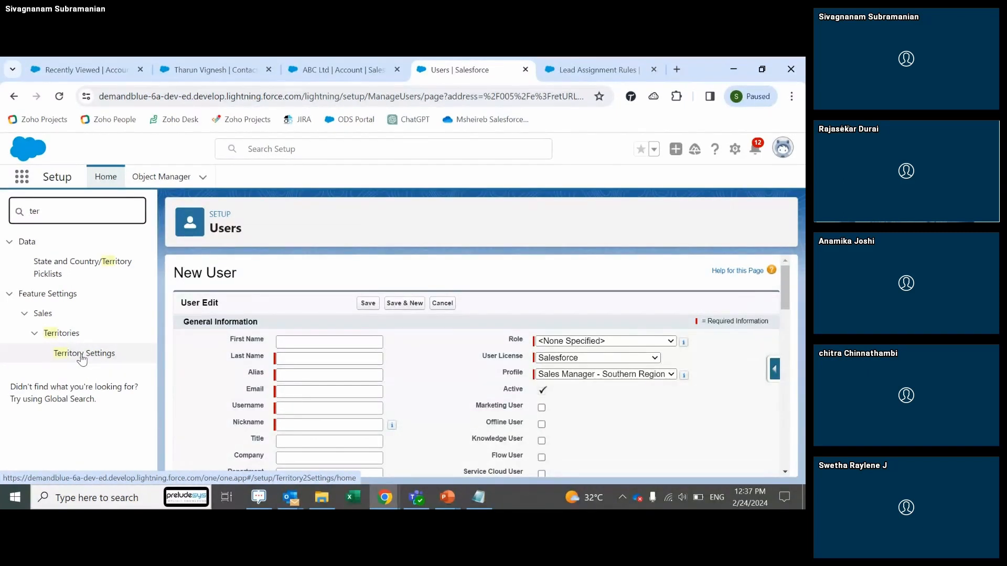
Step: Search 'sharing', open Sharing Settings and scroll to the Organization-Wide Defaults
{"action": "key", "text": "BackSpace"}
{"action": "key", "text": "BackSpace"}
{"action": "type", "text": "sharing"}
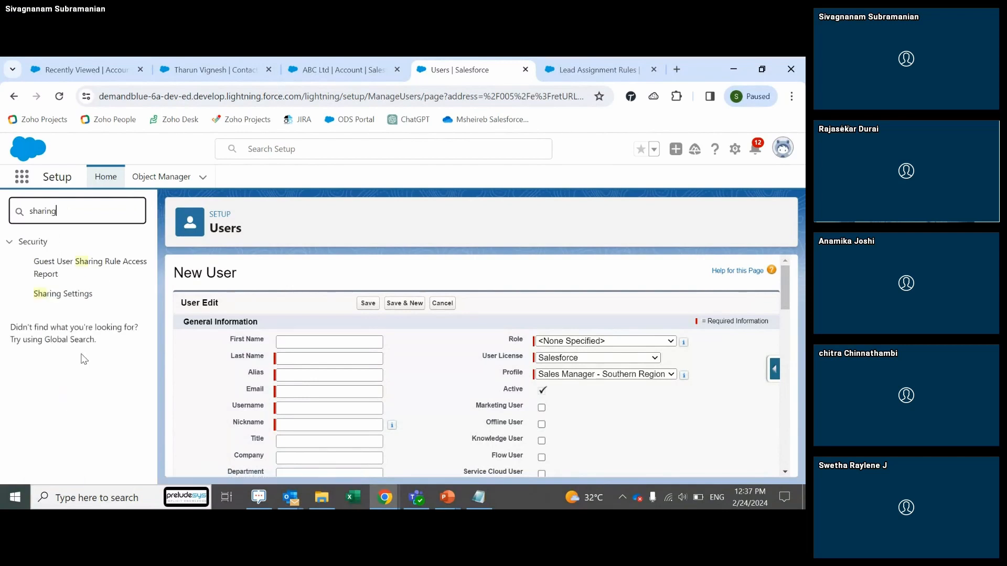
{"action": "left_click", "coordinate": [56, 296]}
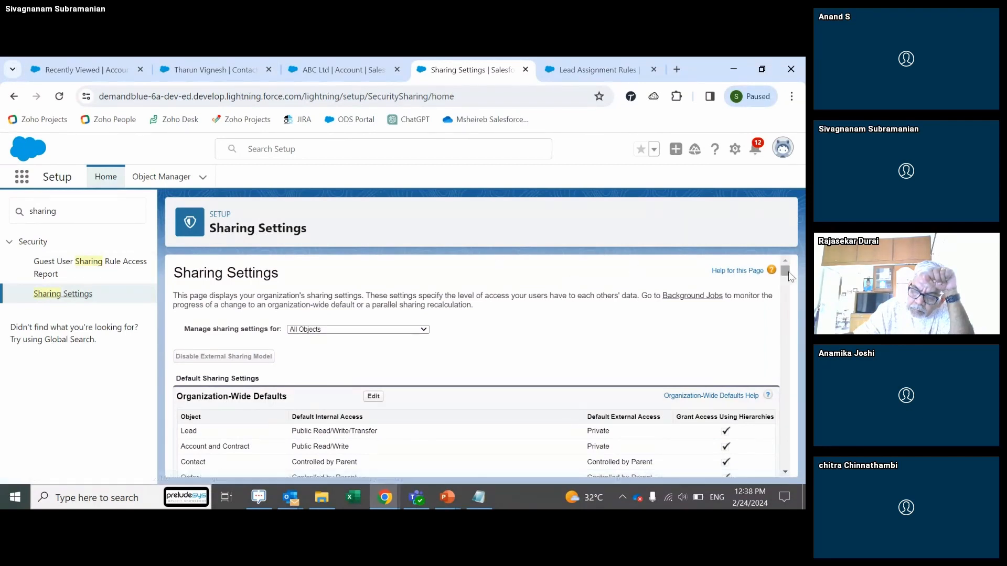
{"action": "left_click_drag", "start_coordinate": [785, 273], "coordinate": [760, 281]}
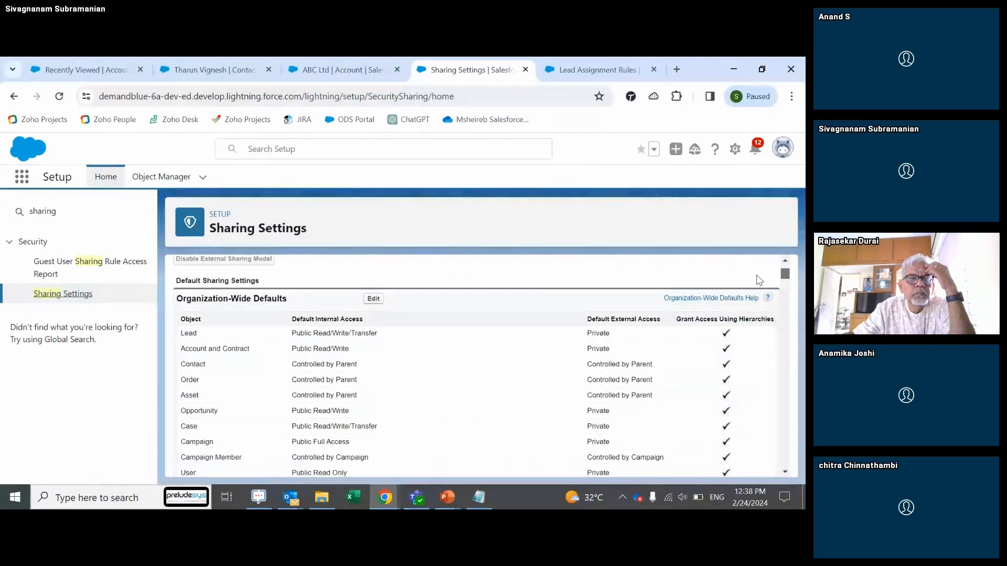
{"action": "scroll", "coordinate": [759, 281], "scroll_direction": "down", "scroll_amount": 1}
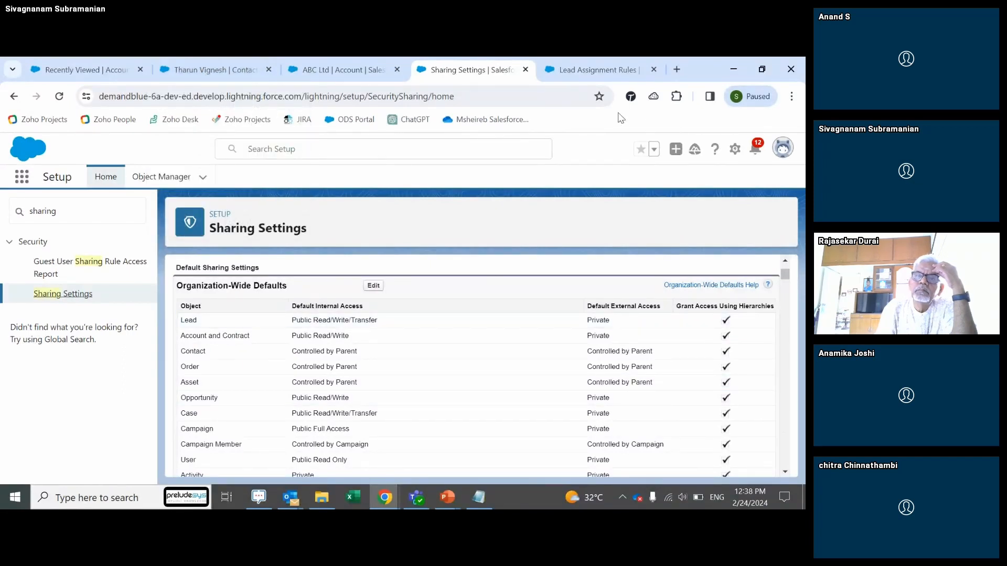
Step: Bring the PowerPoint slide show forward and advance from Contacts to the Opportunities slide
{"action": "mouse_move", "coordinate": [455, 504]}
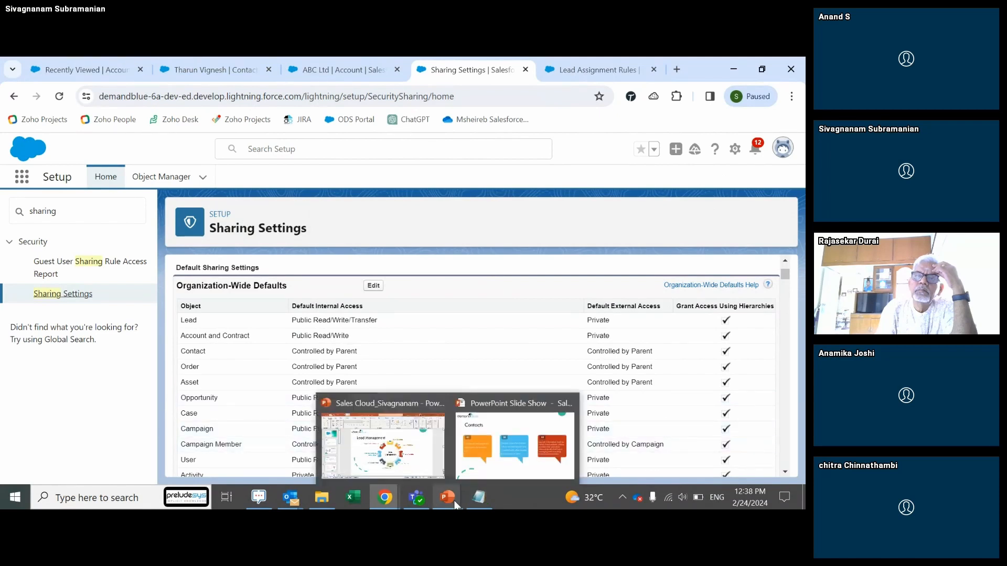
{"action": "left_click", "coordinate": [479, 472]}
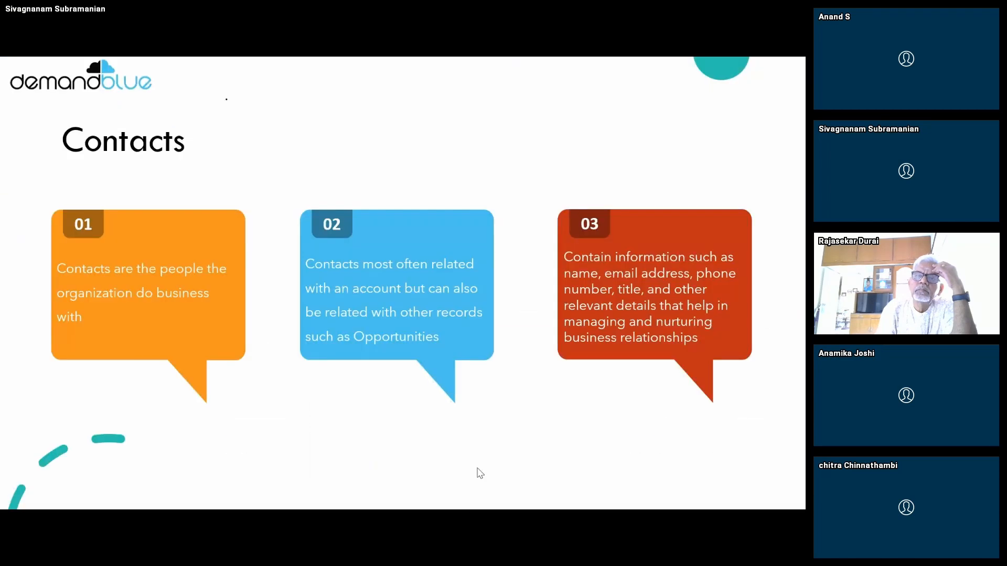
{"action": "left_click", "coordinate": [480, 473]}
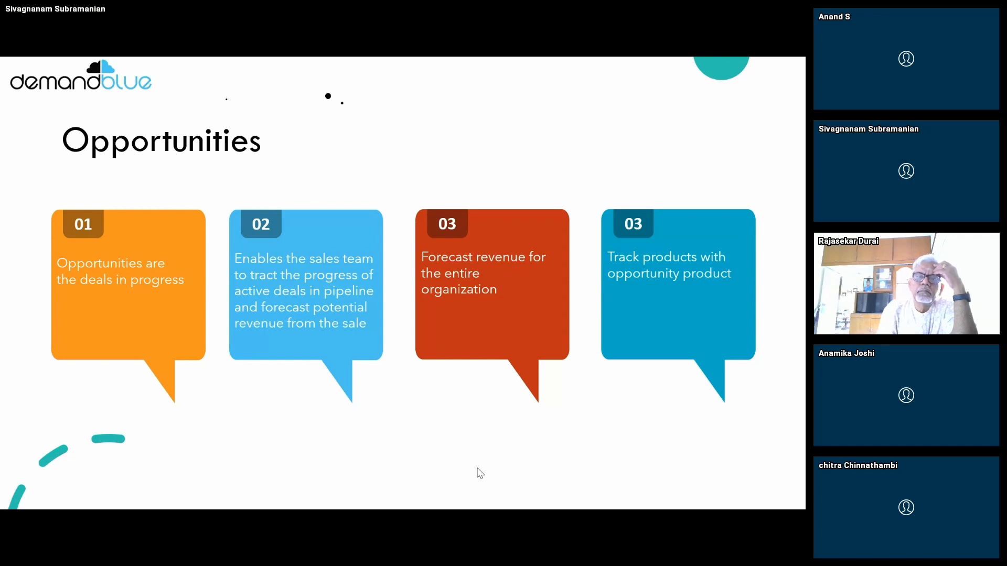
{"action": "key", "text": "alt+Tab"}
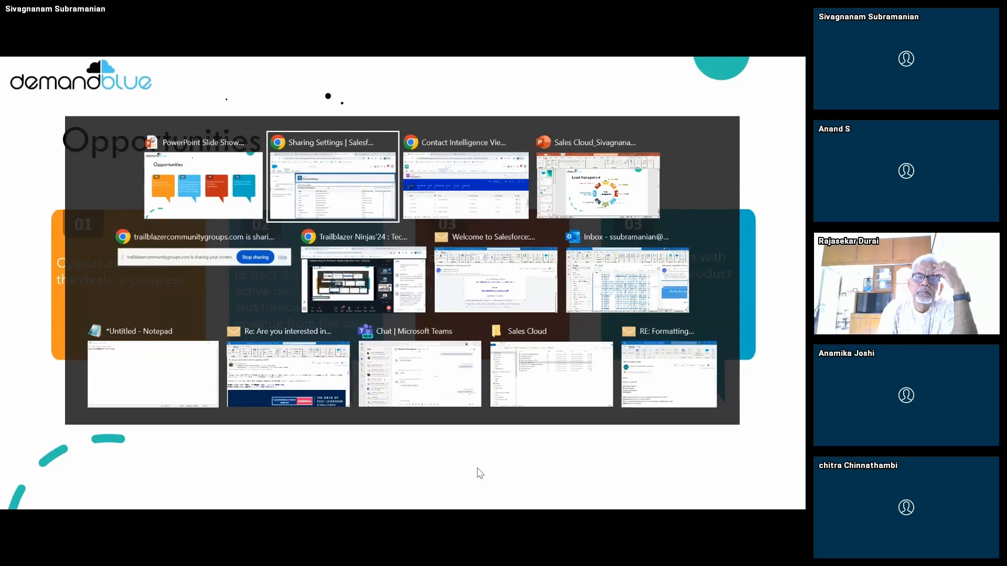
Step: Show the Recently Viewed Contacts, Accounts and Opportunities lists, then return to the slide show
{"action": "key", "text": "alt+Tab"}
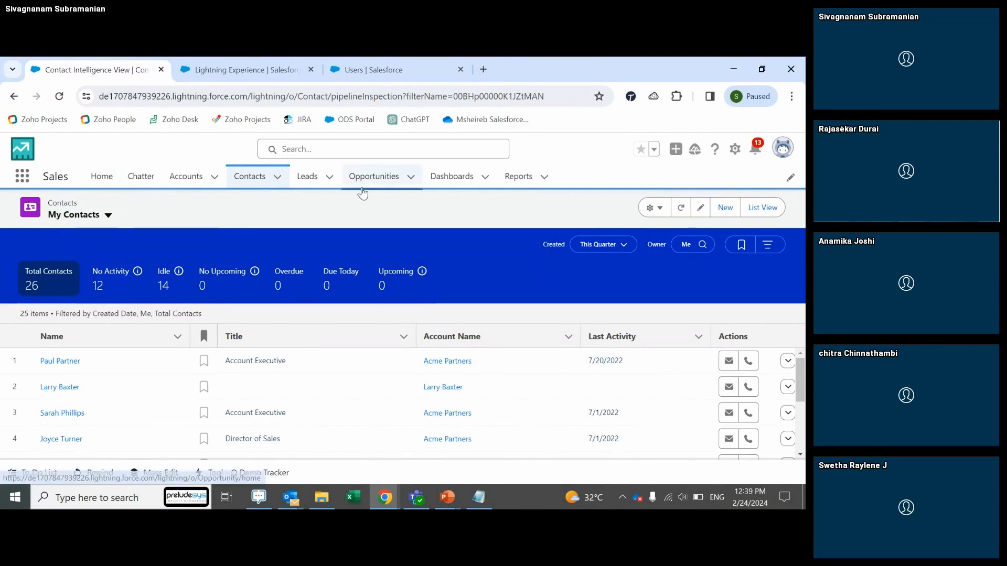
{"action": "left_click", "coordinate": [769, 209]}
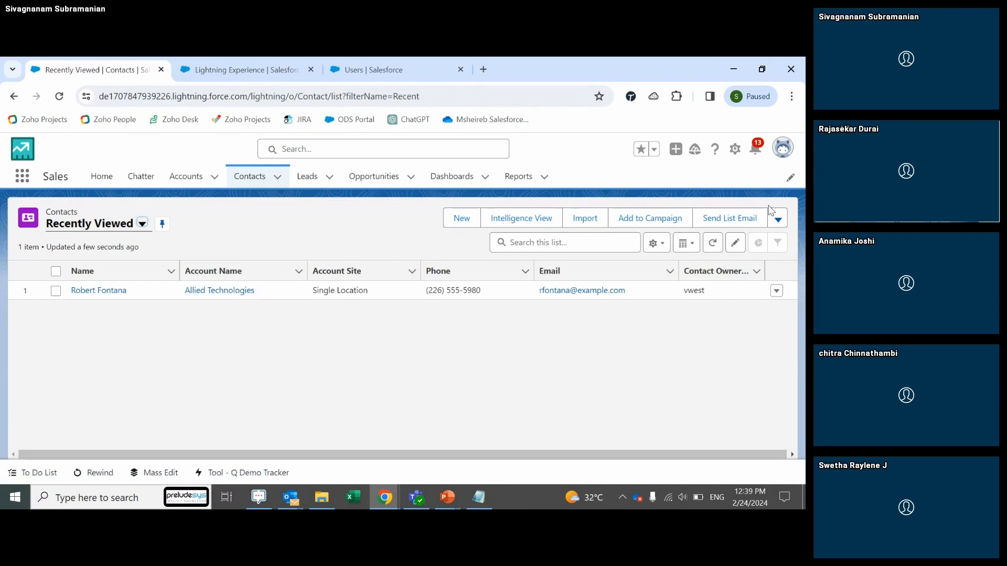
{"action": "key", "text": "alt+Tab"}
{"action": "key", "text": "alt+Tab"}
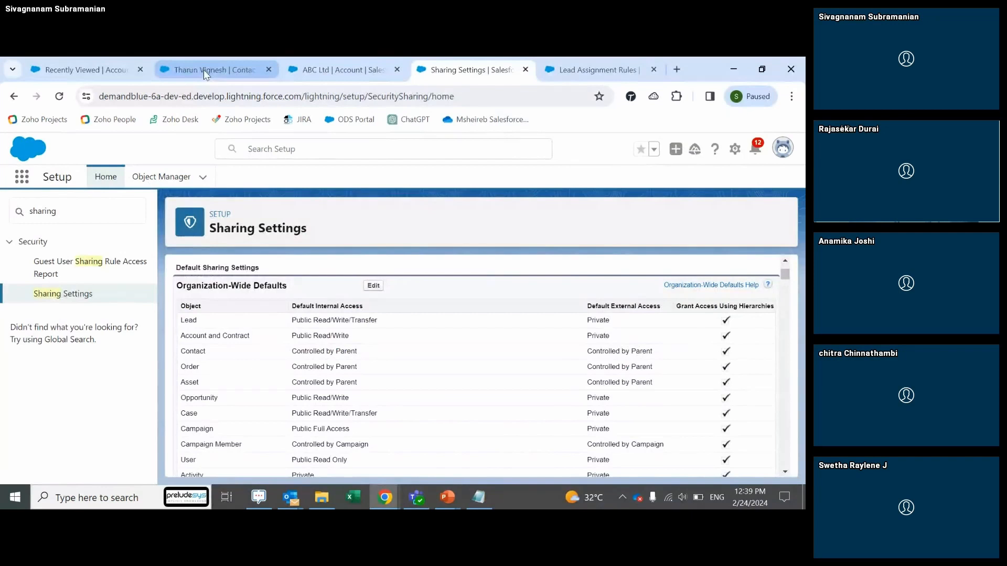
{"action": "left_click", "coordinate": [204, 71]}
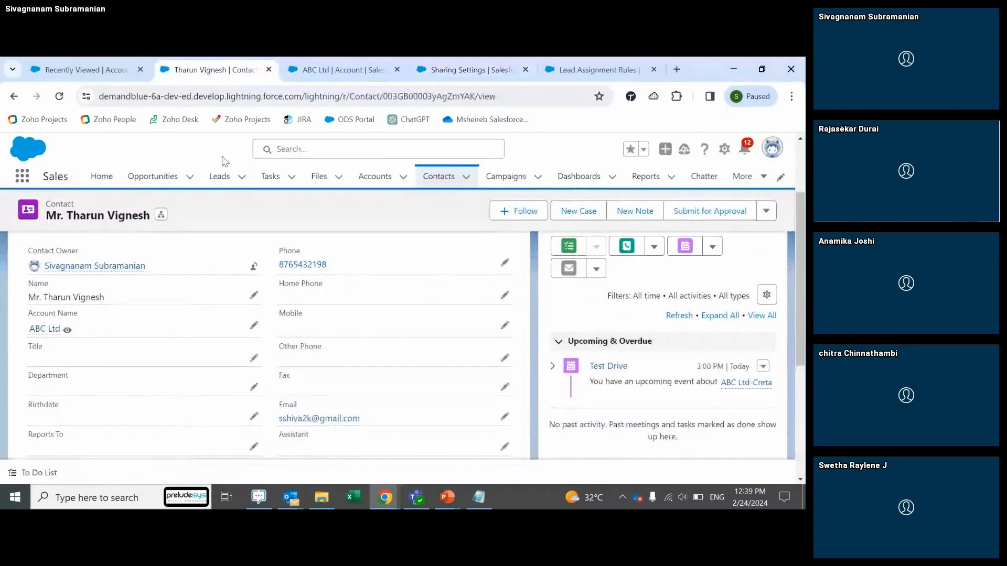
{"action": "left_click", "coordinate": [434, 177]}
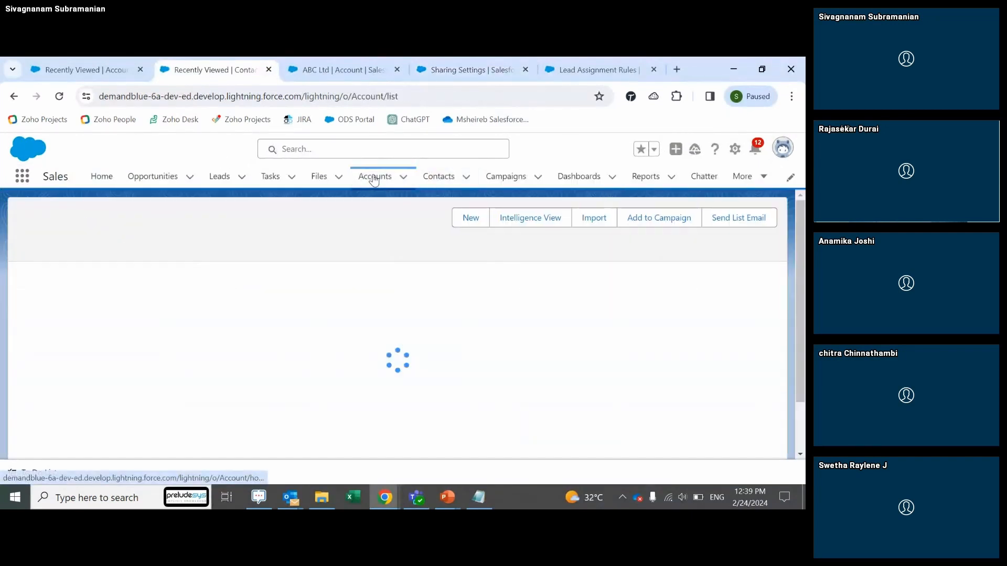
{"action": "left_click", "coordinate": [374, 178]}
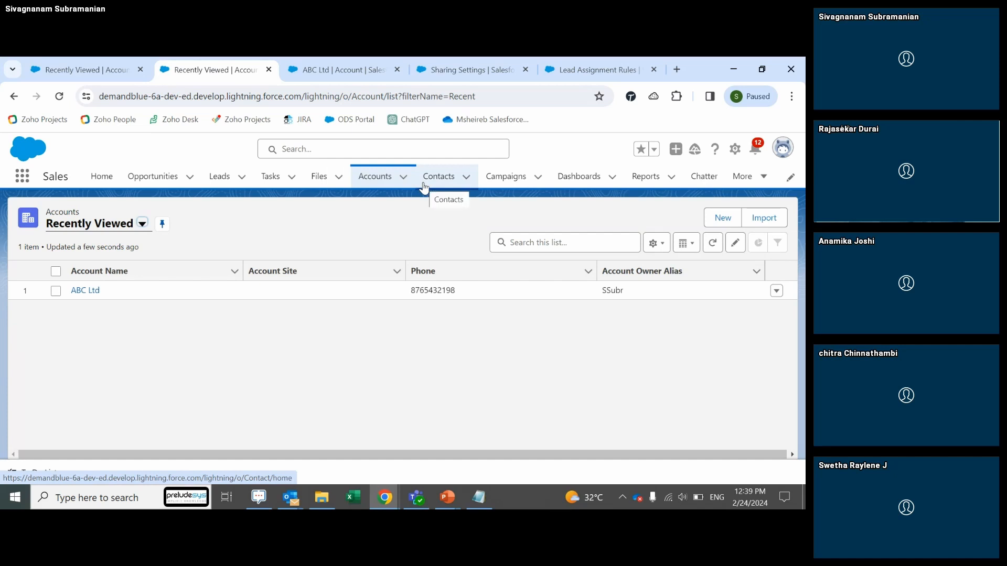
{"action": "left_click", "coordinate": [156, 180]}
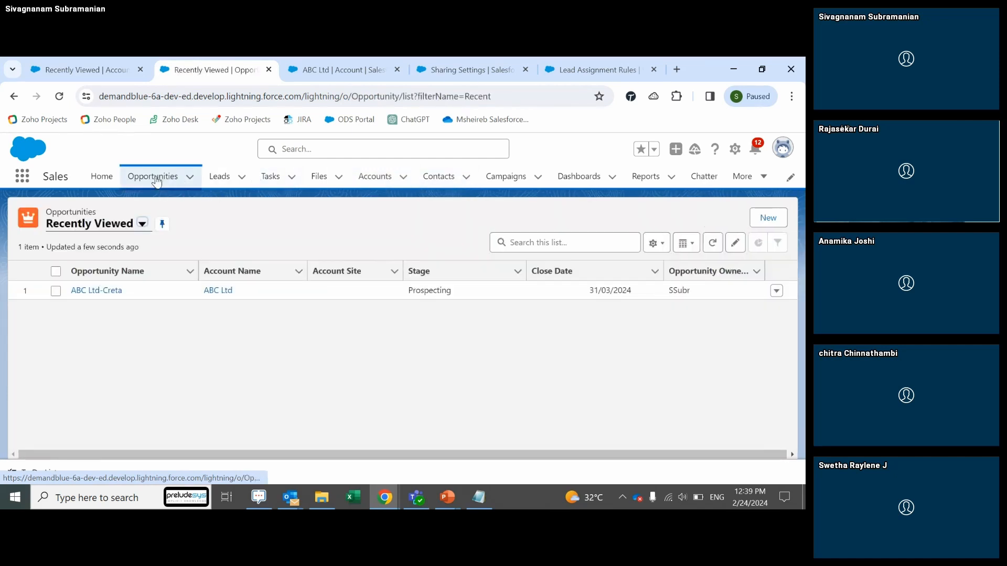
{"action": "key", "text": "alt+Tab"}
{"action": "key", "text": "alt+Tab"}
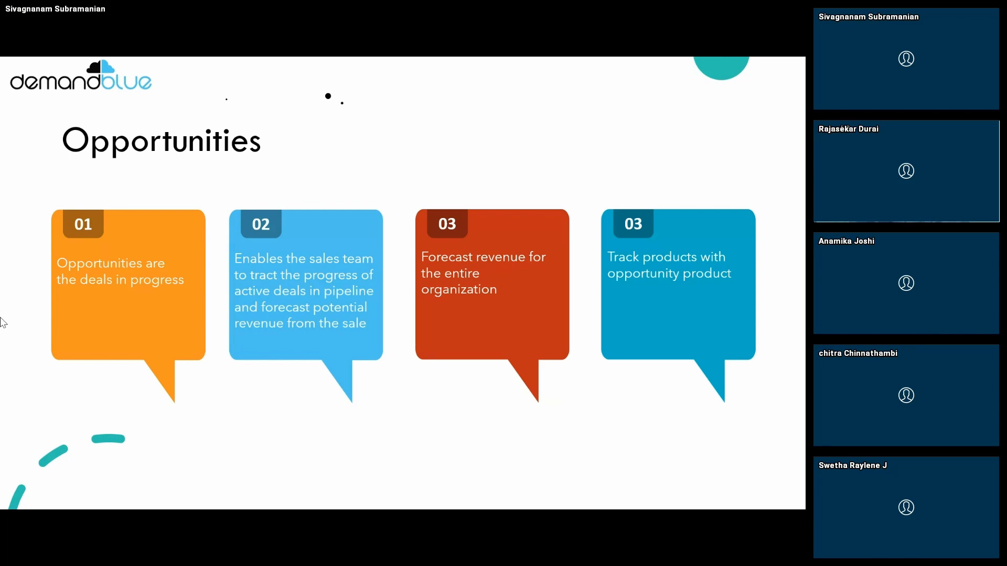
Step: Switch from the slide show back to Salesforce's Recently Viewed Opportunities list
{"action": "key", "text": "alt+Tab"}
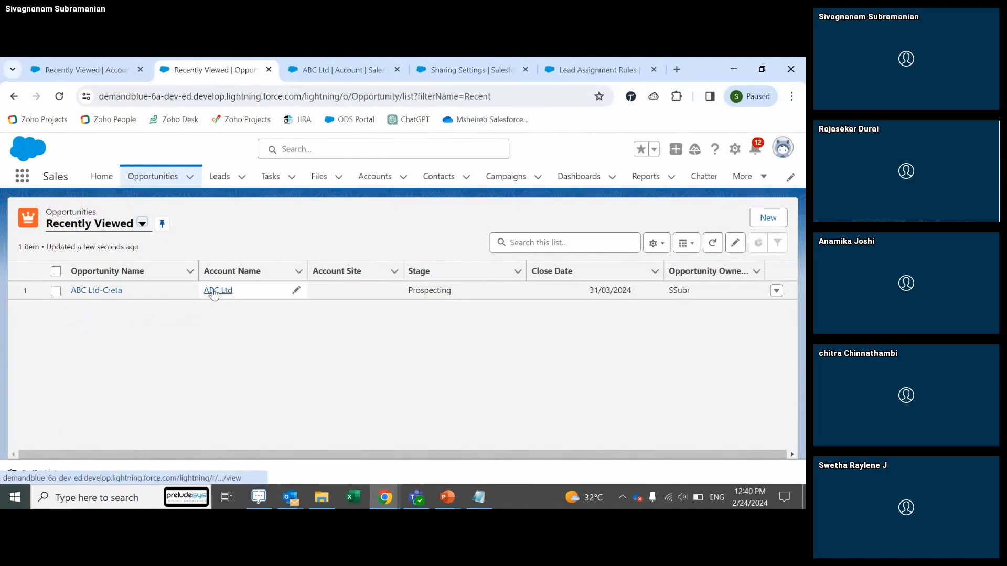
Step: Open the ABC Ltd-Creta opportunity record from the Recently Viewed list
{"action": "left_click", "coordinate": [108, 292]}
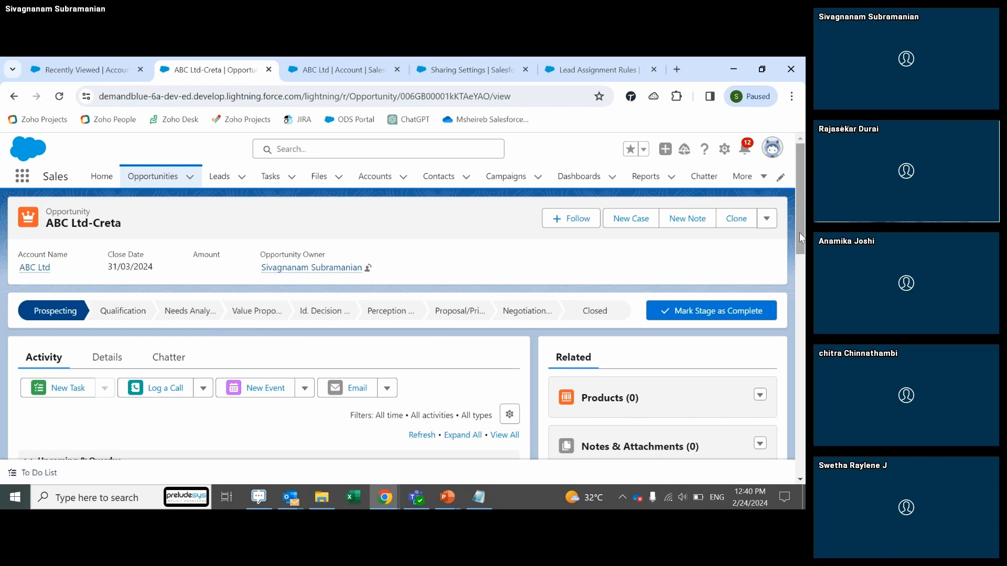
Step: Show the ABC Ltd-Creta Details, with Stage Prospecting and Probability 10%
{"action": "left_click_drag", "start_coordinate": [799, 232], "coordinate": [801, 246]}
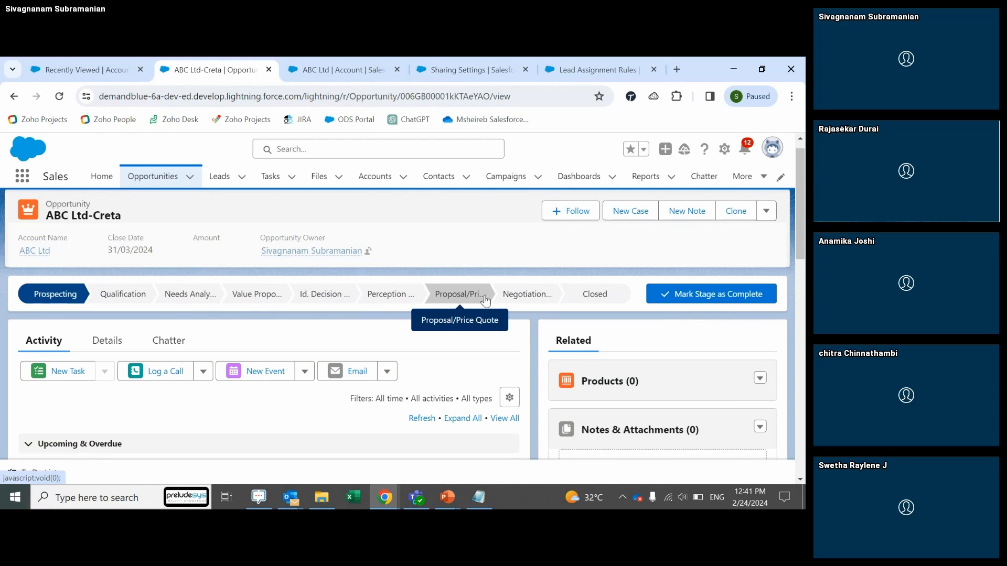
{"action": "scroll", "coordinate": [799, 220], "scroll_direction": "down", "scroll_amount": 2}
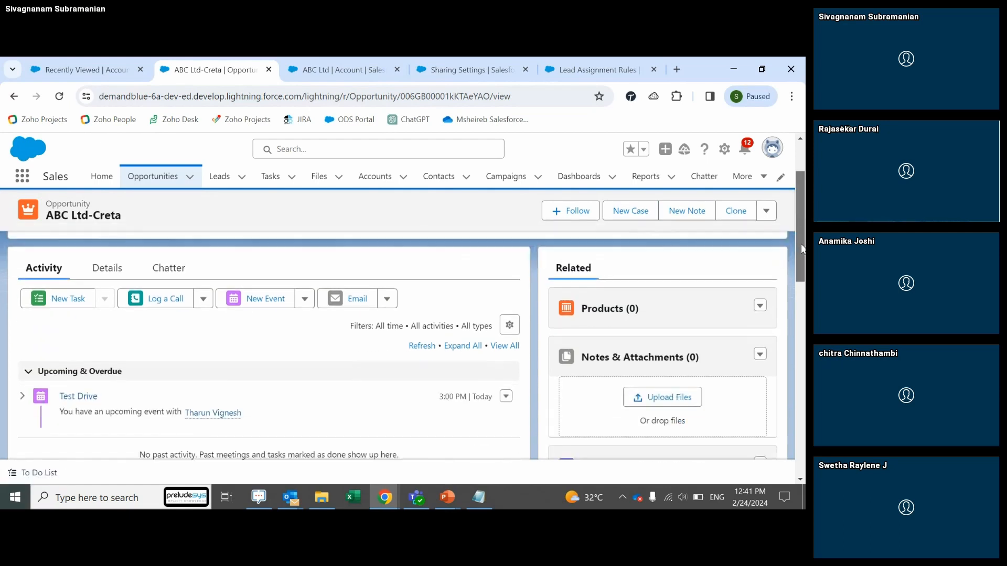
{"action": "left_click", "coordinate": [115, 263]}
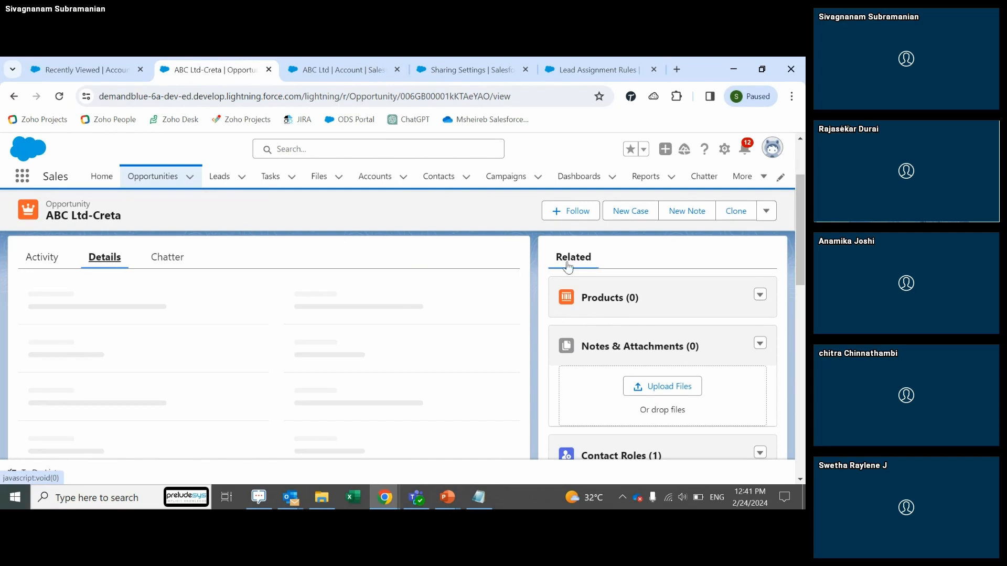
{"action": "scroll", "coordinate": [797, 231], "scroll_direction": "down", "scroll_amount": 2}
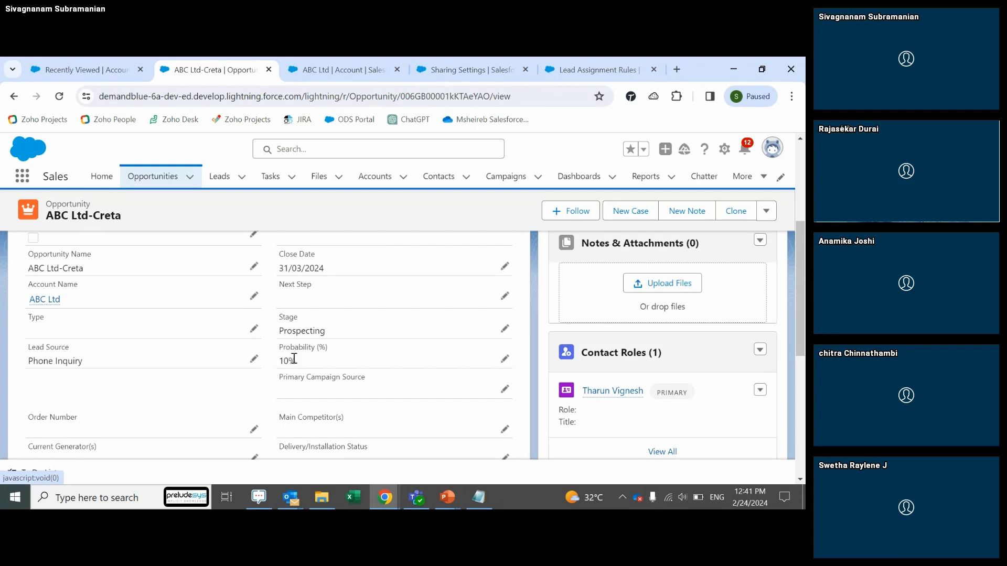
Step: Preview Stage Negotiation/Review giving 90% probability, then cancel to keep Prospecting
{"action": "left_click", "coordinate": [505, 329]}
{"action": "left_click", "coordinate": [367, 345]}
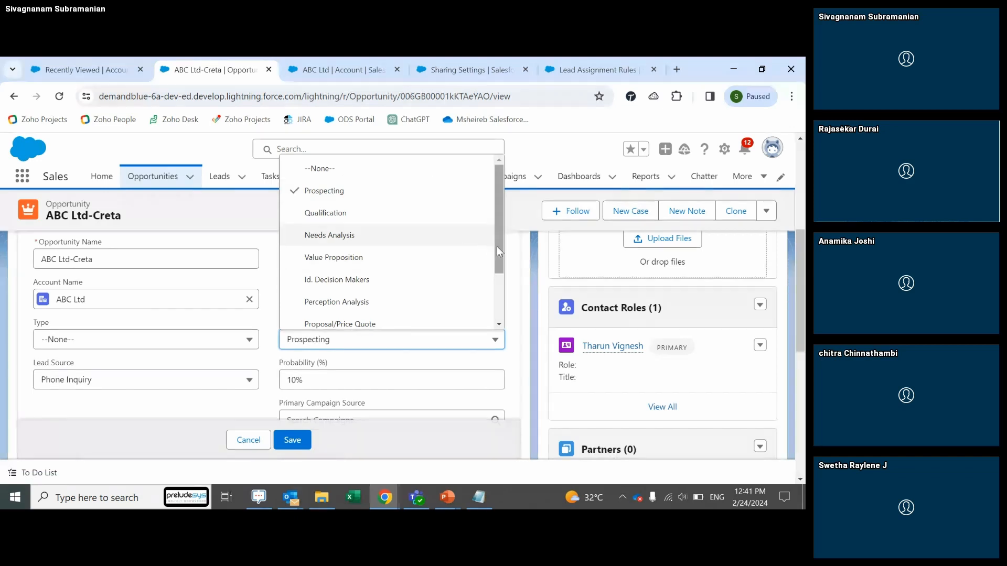
{"action": "left_click_drag", "start_coordinate": [496, 248], "coordinate": [496, 278]}
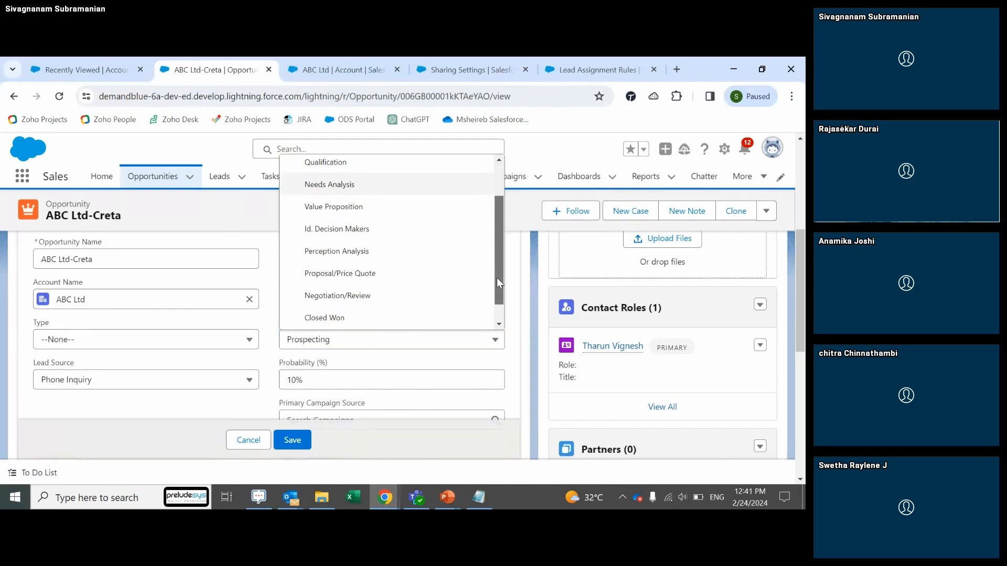
{"action": "left_click", "coordinate": [361, 298]}
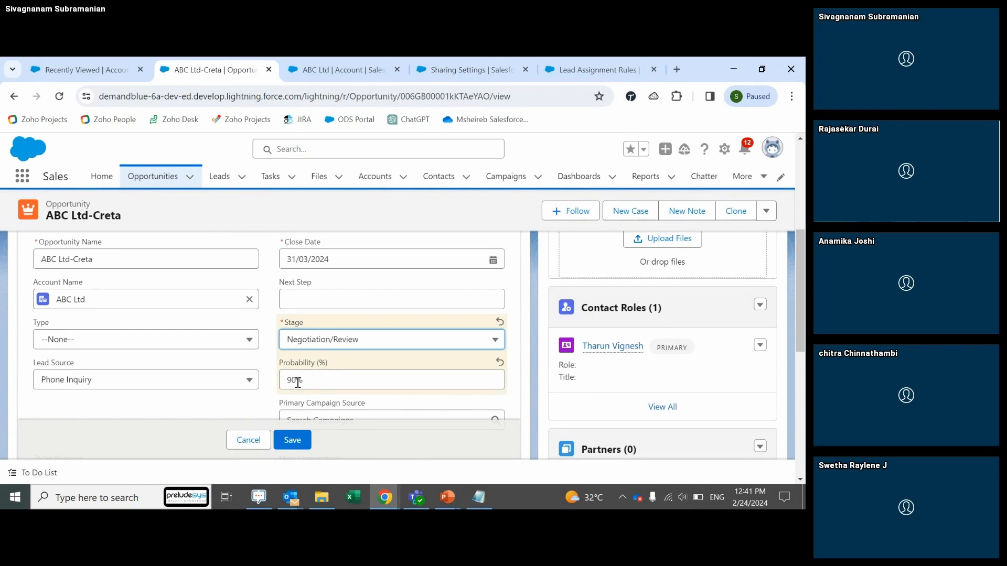
{"action": "left_click", "coordinate": [253, 441]}
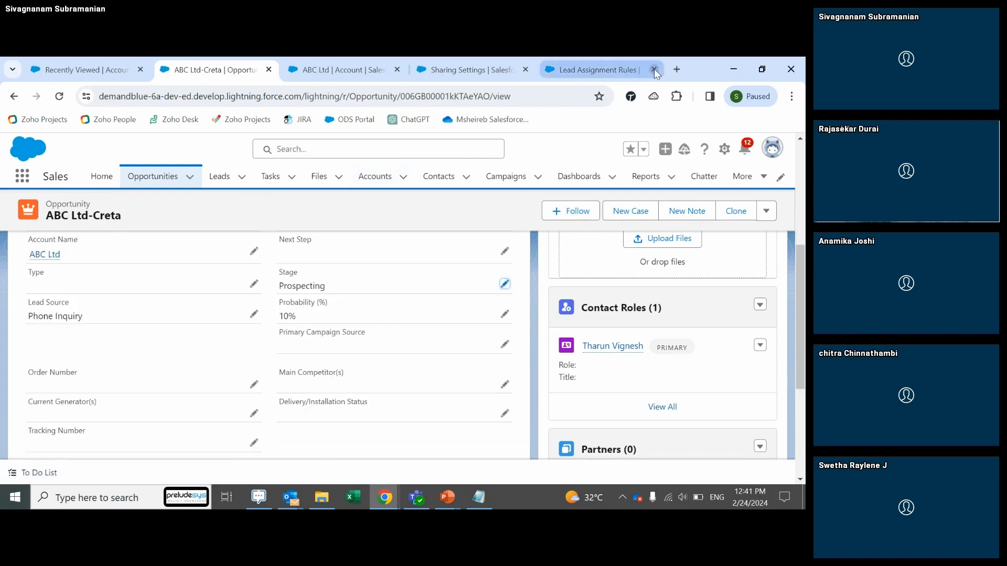
Step: Close the Lead Assignment Rules, Sharing Settings and ABC Ltd account browser tabs
{"action": "left_click", "coordinate": [653, 69]}
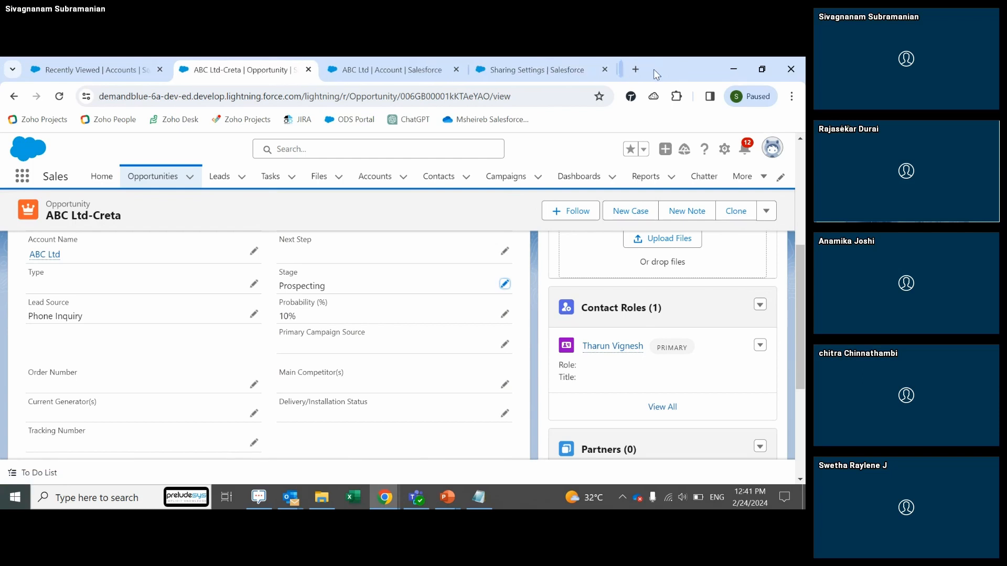
{"action": "left_click", "coordinate": [610, 70]}
{"action": "left_click", "coordinate": [461, 69]}
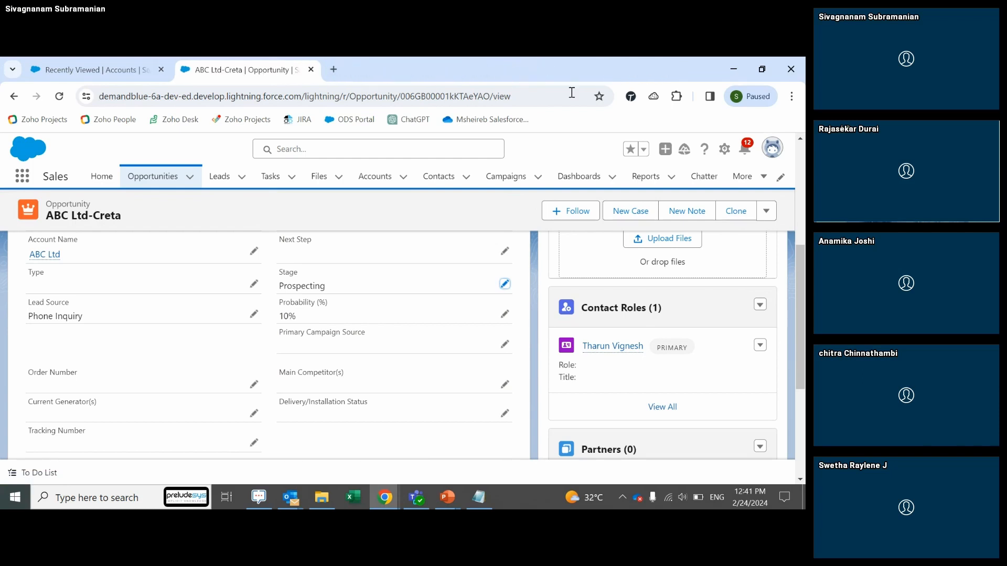
Step: Open Setup in a new tab and go to the Opportunity object's Fields & Relationships in Object Manager
{"action": "left_click", "coordinate": [725, 150]}
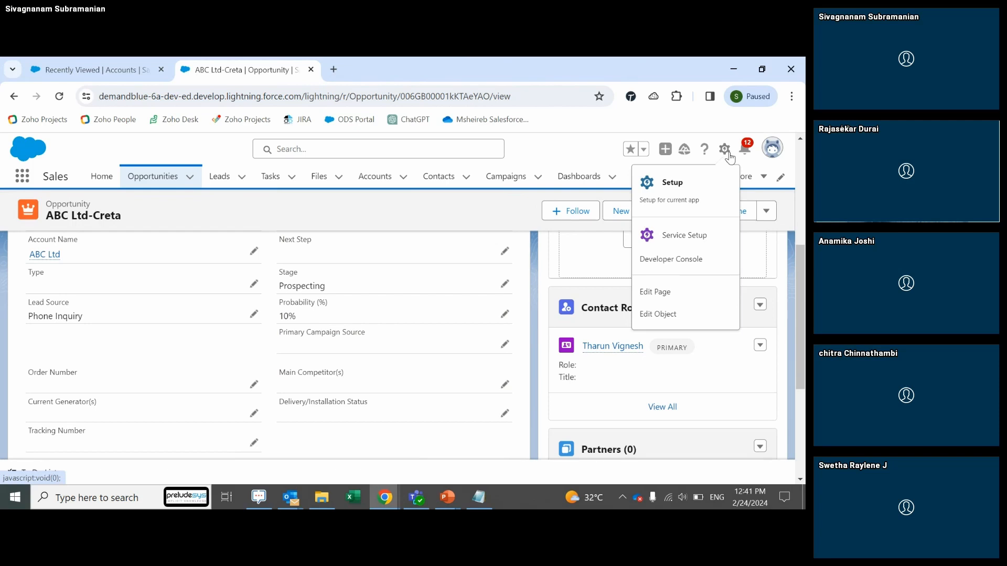
{"action": "left_click", "coordinate": [675, 194]}
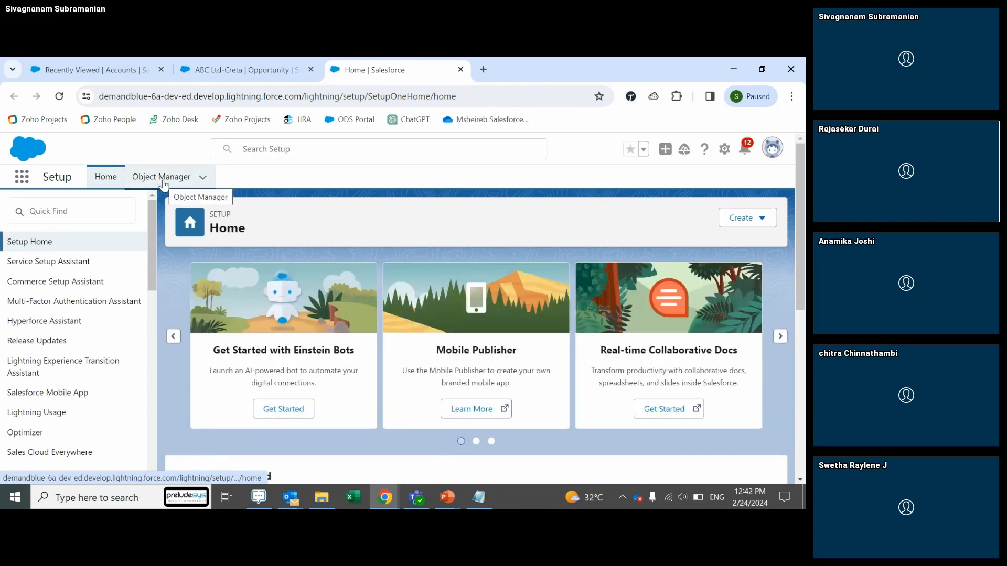
{"action": "left_click", "coordinate": [163, 184]}
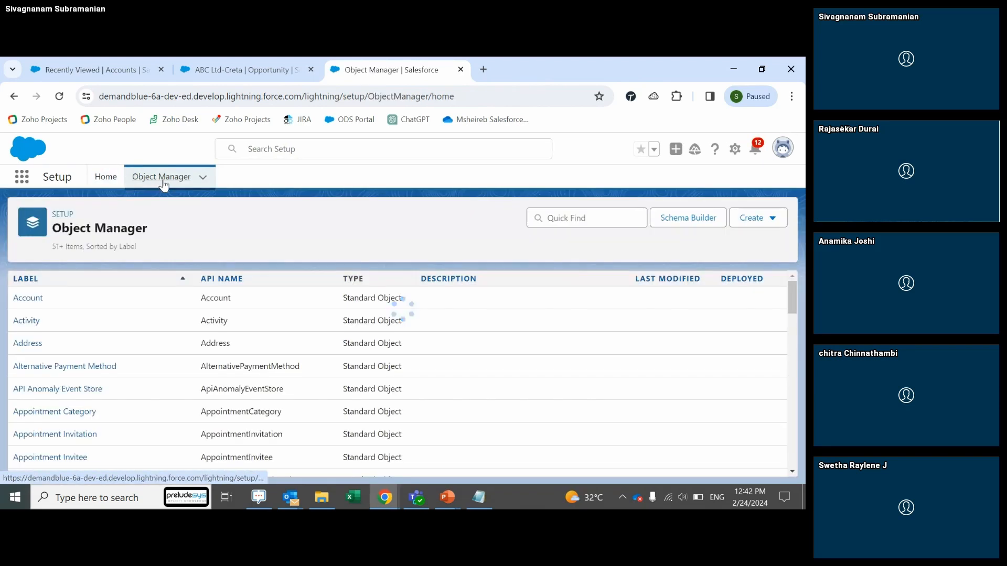
{"action": "left_click", "coordinate": [557, 217]}
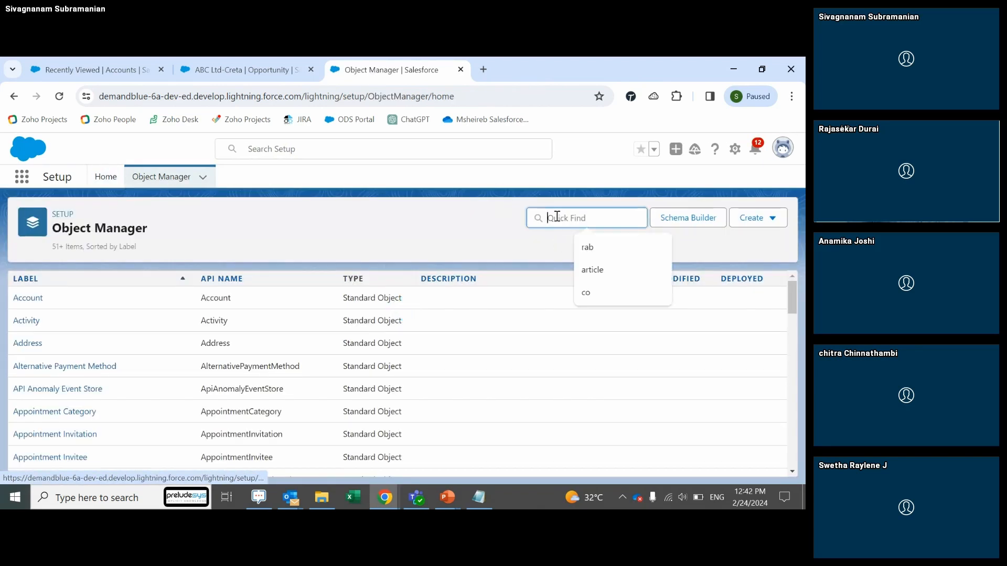
{"action": "type", "text": "sp"}
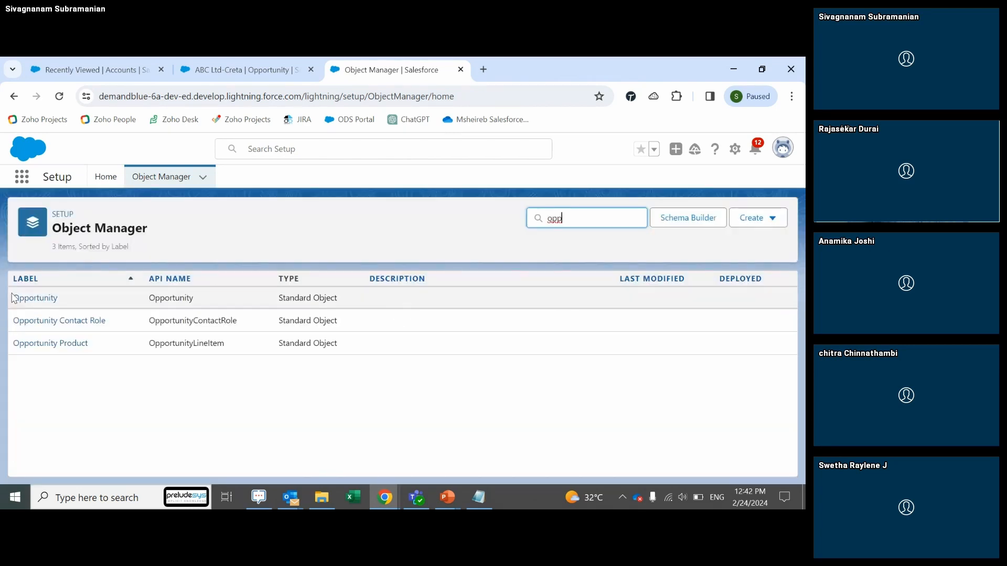
{"action": "left_click", "coordinate": [15, 299]}
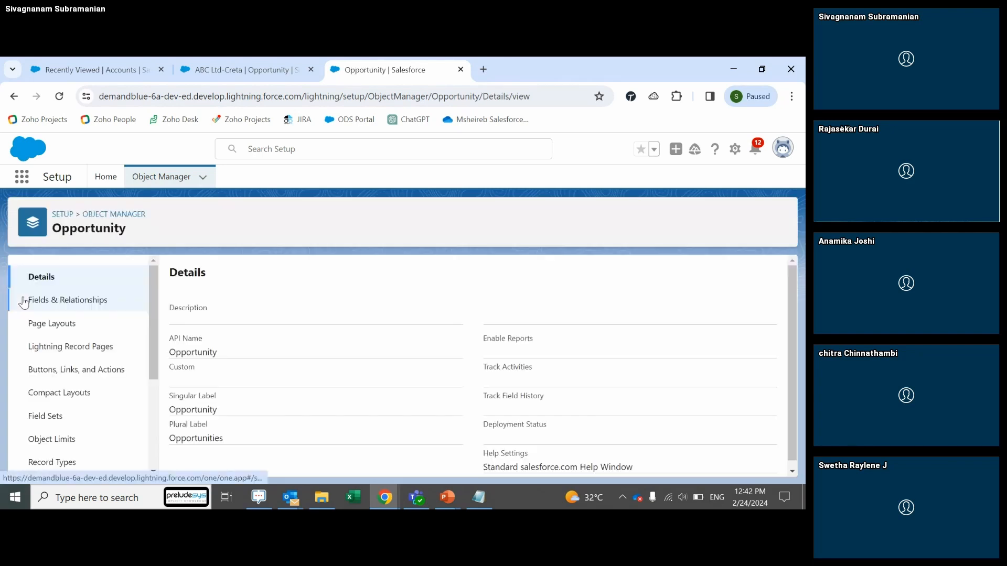
{"action": "left_click", "coordinate": [73, 302]}
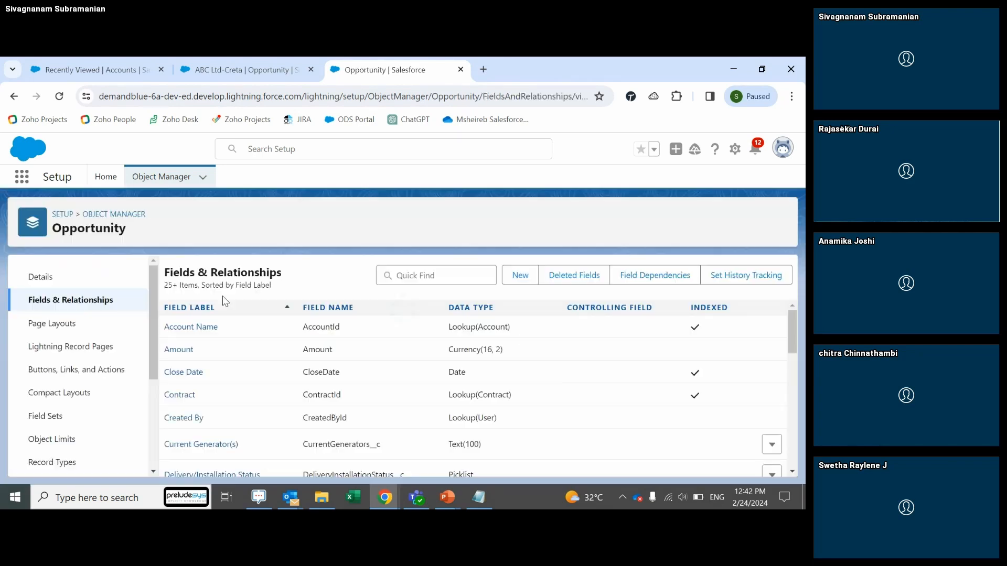
Step: Filter the Opportunity fields by 'stage' and open the Stage picklist field
{"action": "left_click", "coordinate": [226, 65]}
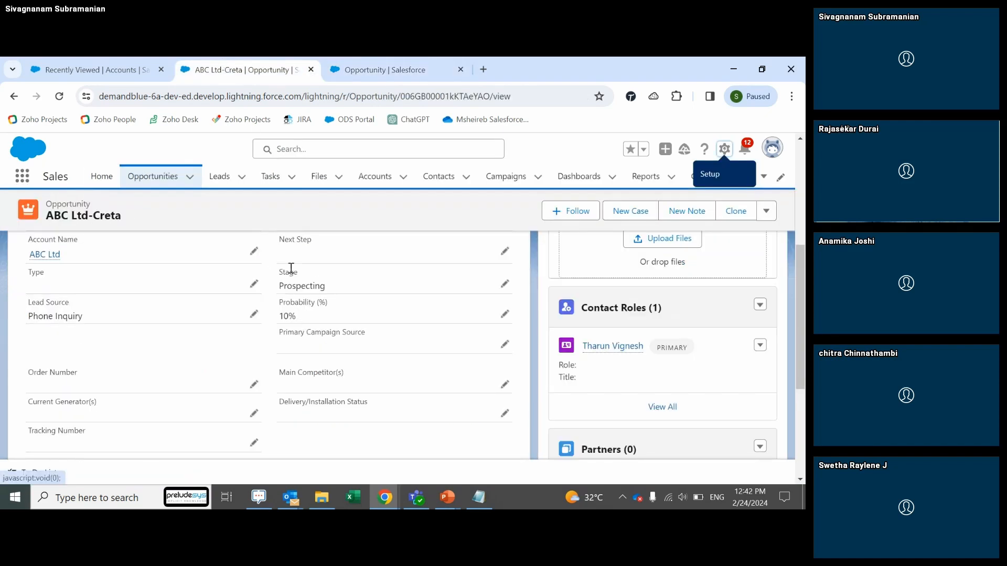
{"action": "left_click", "coordinate": [365, 64]}
{"action": "left_click", "coordinate": [440, 275]}
{"action": "type", "text": "stage"}
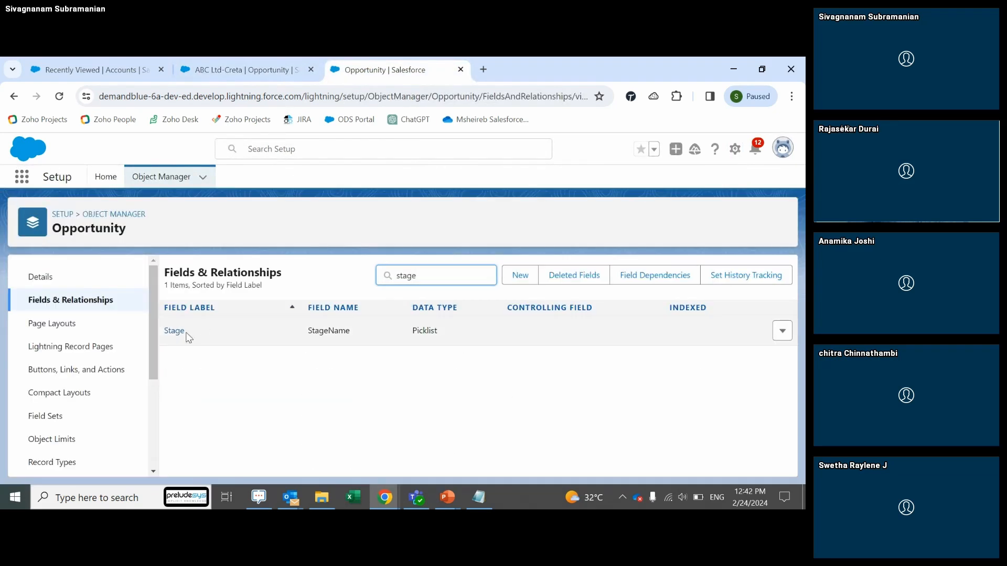
{"action": "left_click", "coordinate": [174, 331]}
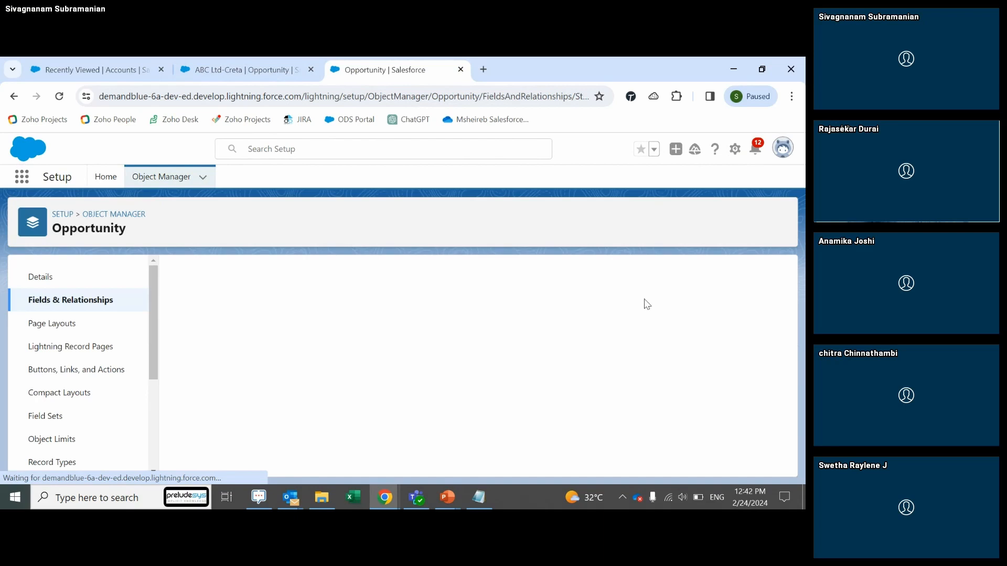
Step: Scroll down to the Opportunity Stages picklist values and edit the Prospecting value
{"action": "left_click_drag", "start_coordinate": [782, 293], "coordinate": [779, 411]}
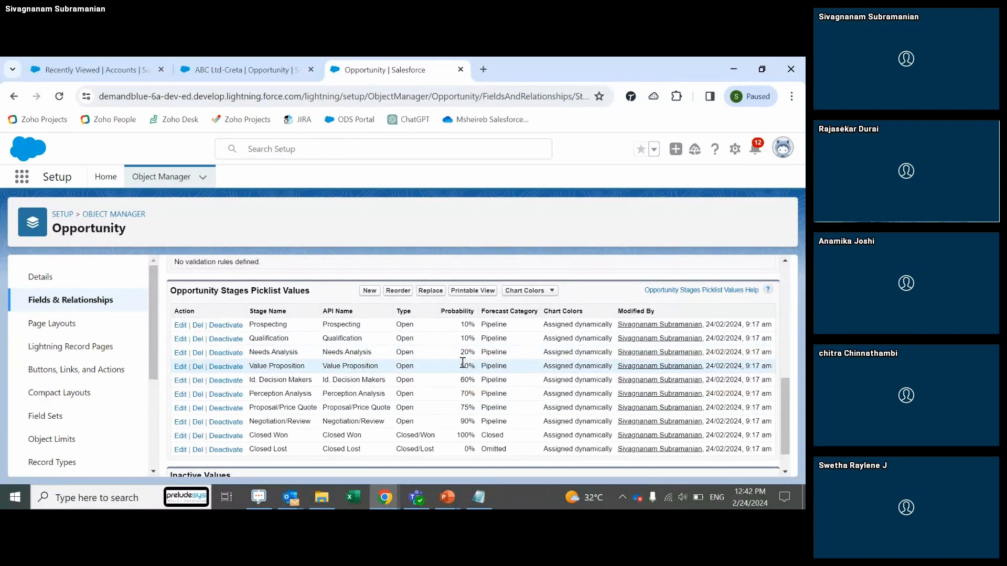
{"action": "left_click", "coordinate": [179, 326]}
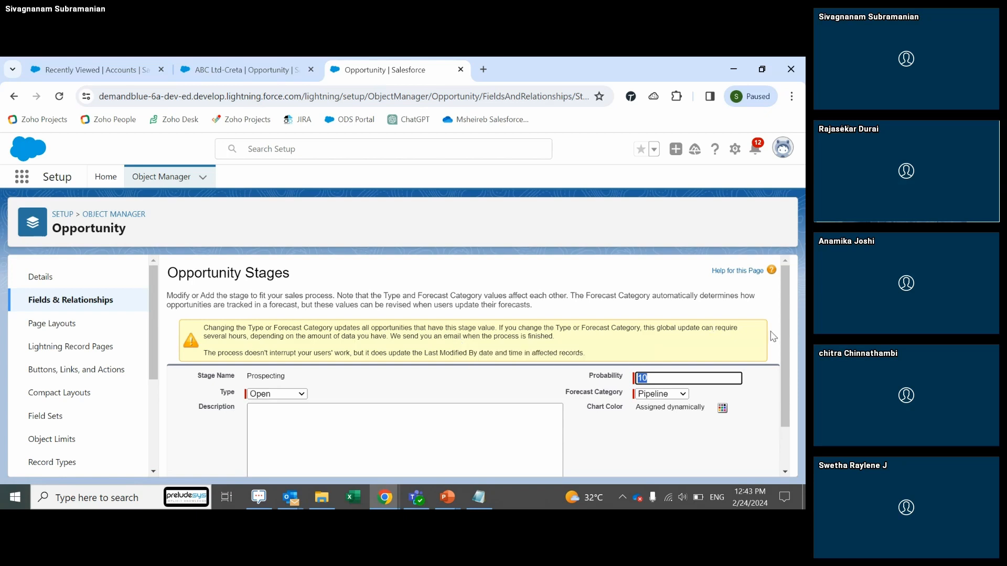
Step: Set the Prospecting stage's probability from 10 to 30, then close the Opportunity setup tab
{"action": "scroll", "coordinate": [788, 352], "scroll_direction": "down", "scroll_amount": 1}
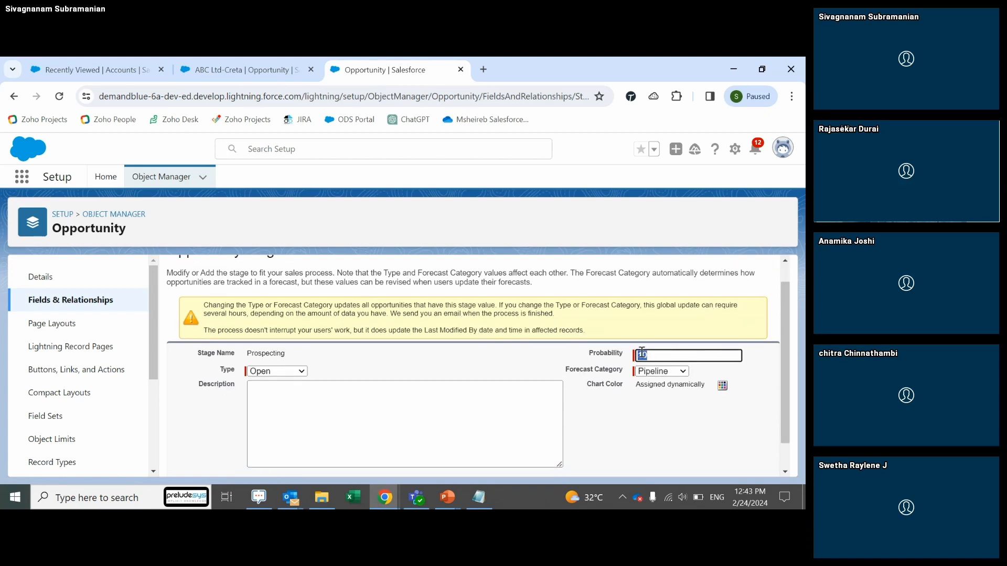
{"action": "type", "text": "3"}
{"action": "left_click", "coordinate": [654, 436]}
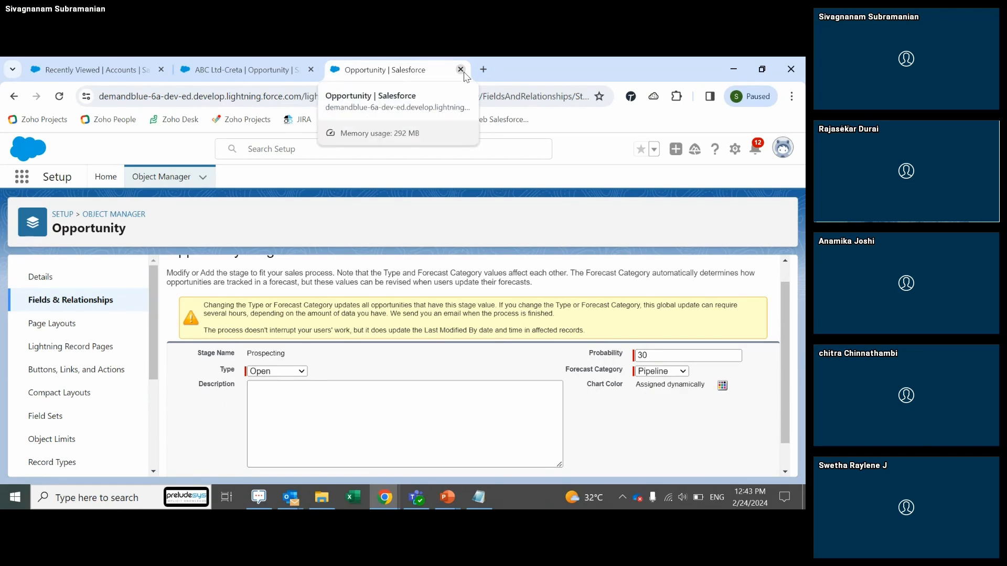
{"action": "left_click", "coordinate": [461, 70]}
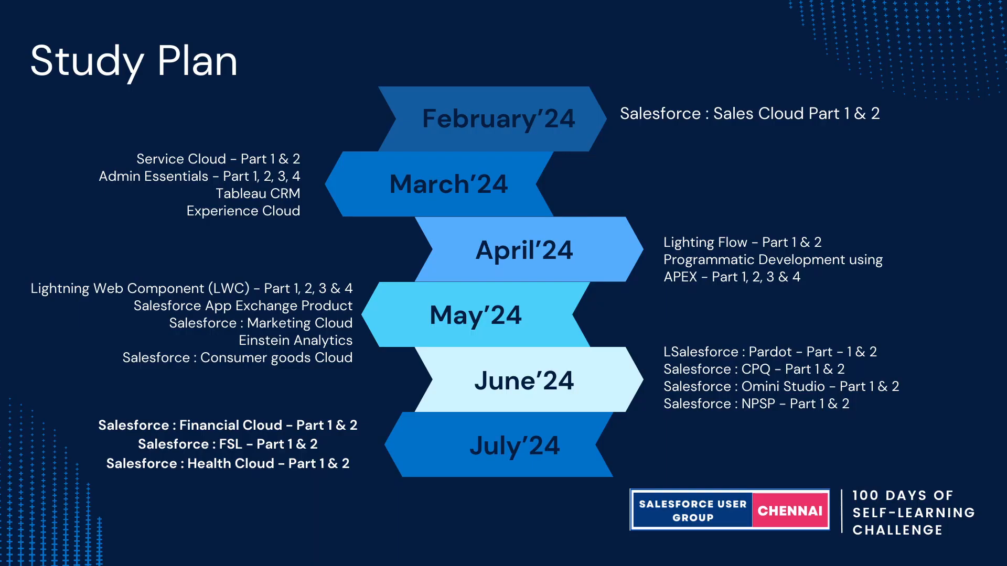